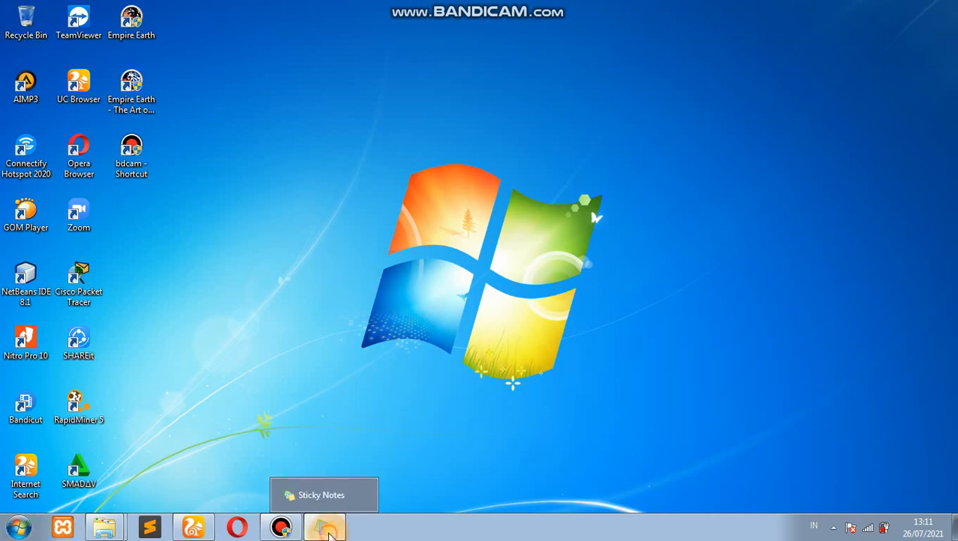
Open Sticky Notes and list "1. akun email" on the note, followed by an empty item 2
{"action": "left_click", "coordinate": [330, 528]}
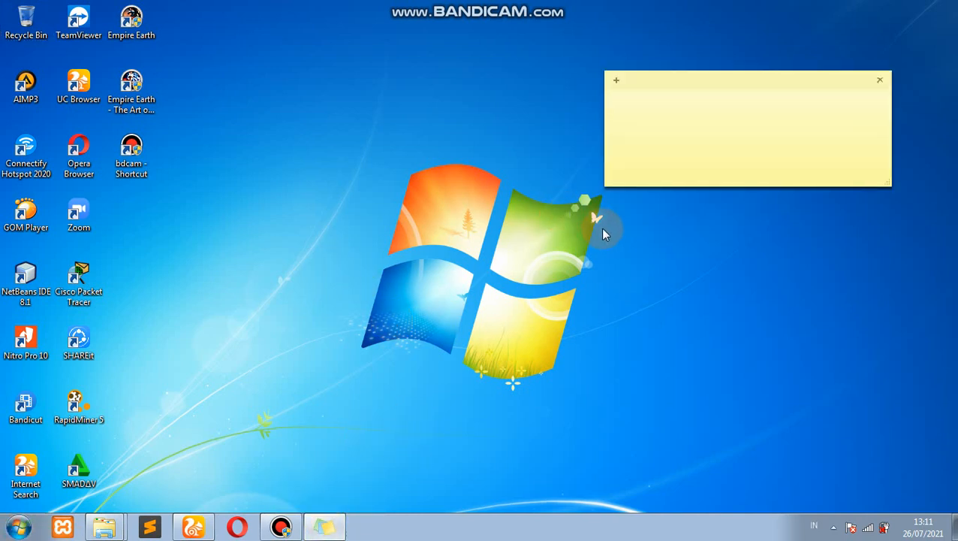
{"action": "type", "text": "1. ak"}
{"action": "type", "text": "un email "}
{"action": "type", "text": "2."}
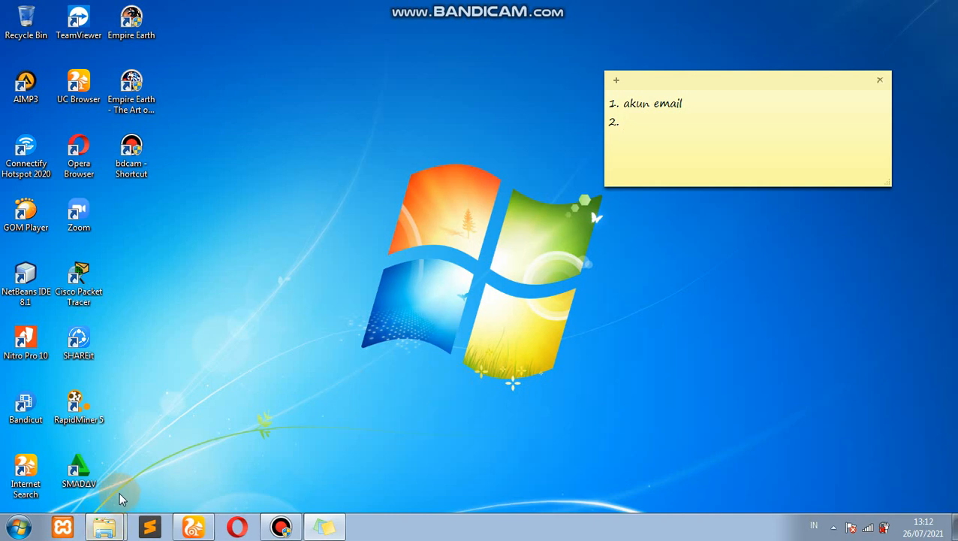
Copy the InfinityFree address from UC Browser into item 2 of the sticky note, then return to the browser
{"action": "mouse_move", "coordinate": [198, 530]}
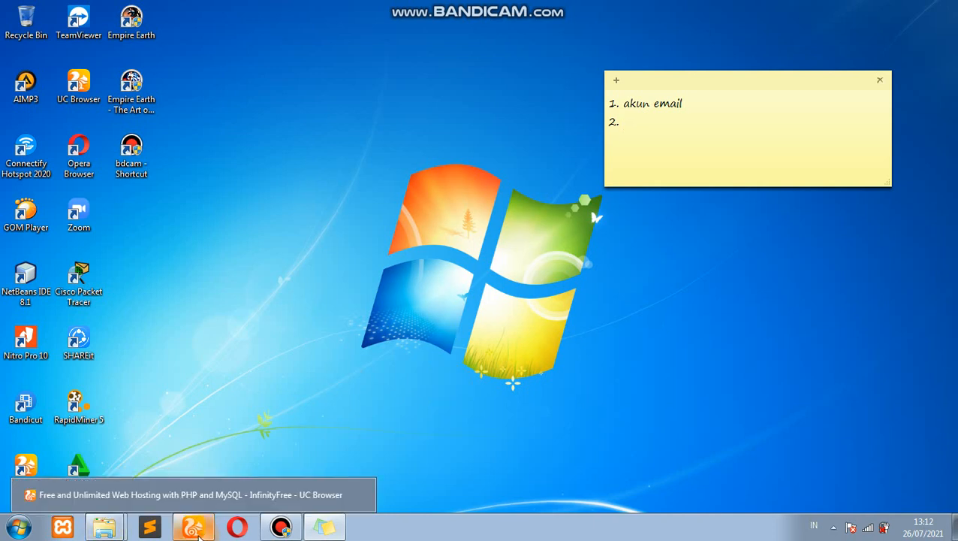
{"action": "left_click", "coordinate": [198, 530]}
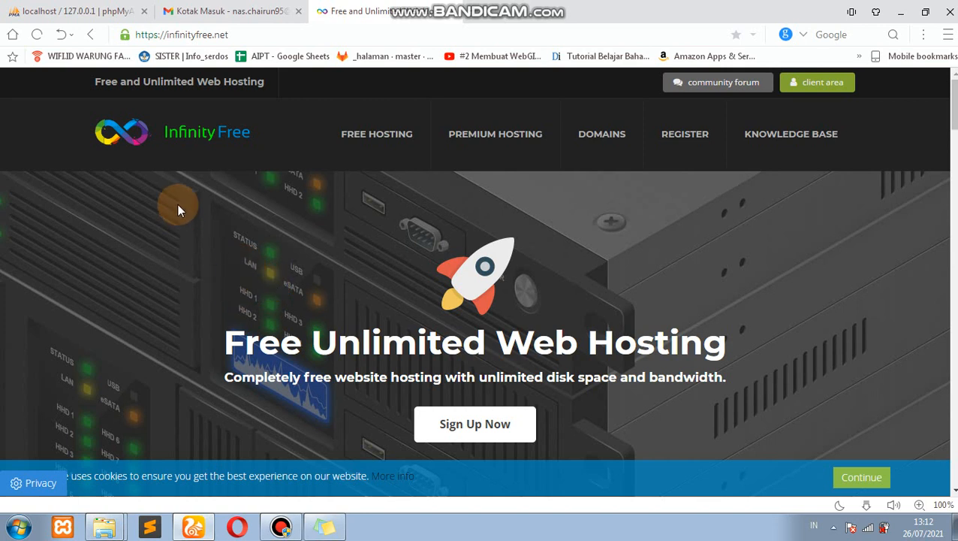
{"action": "left_click", "coordinate": [257, 35]}
{"action": "key", "text": "ctrl+c"}
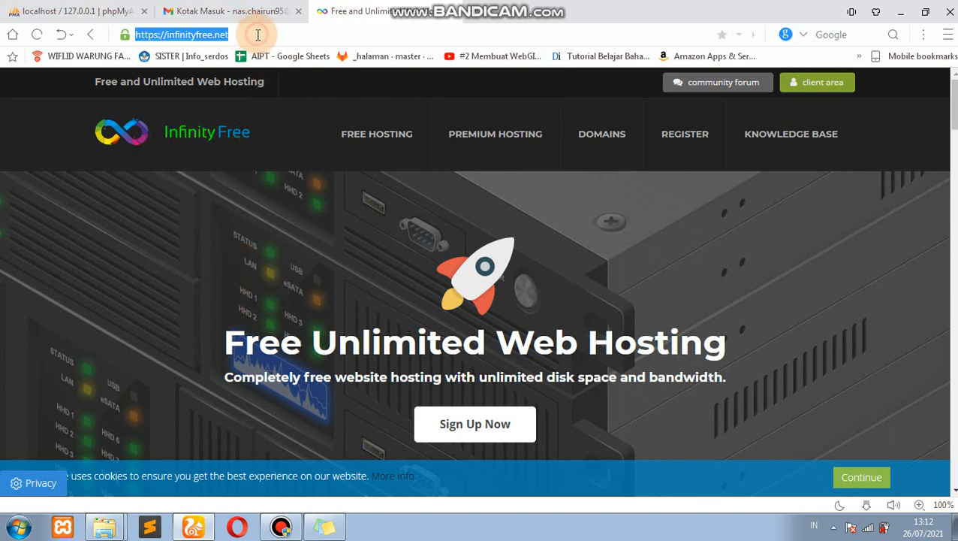
{"action": "left_click", "coordinate": [331, 530]}
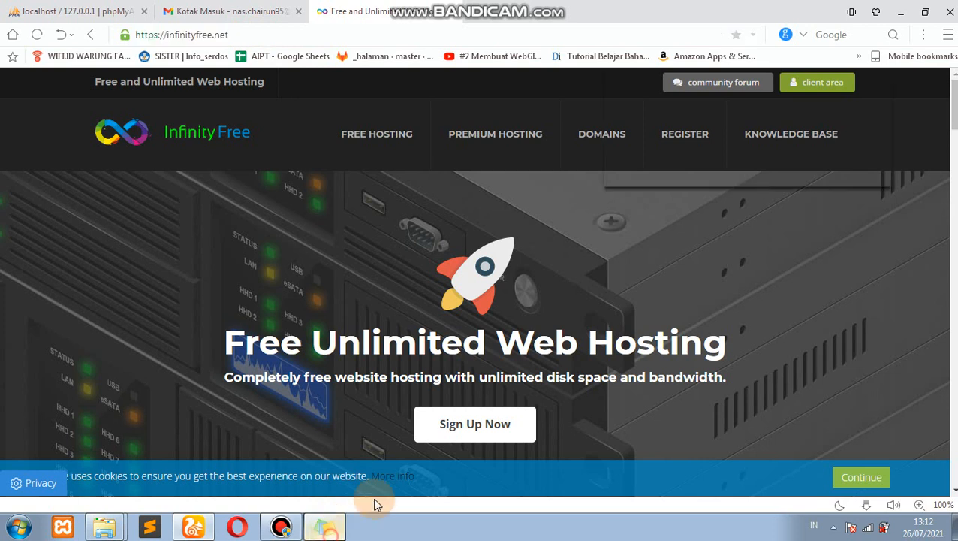
{"action": "key", "text": "ctrl+v"}
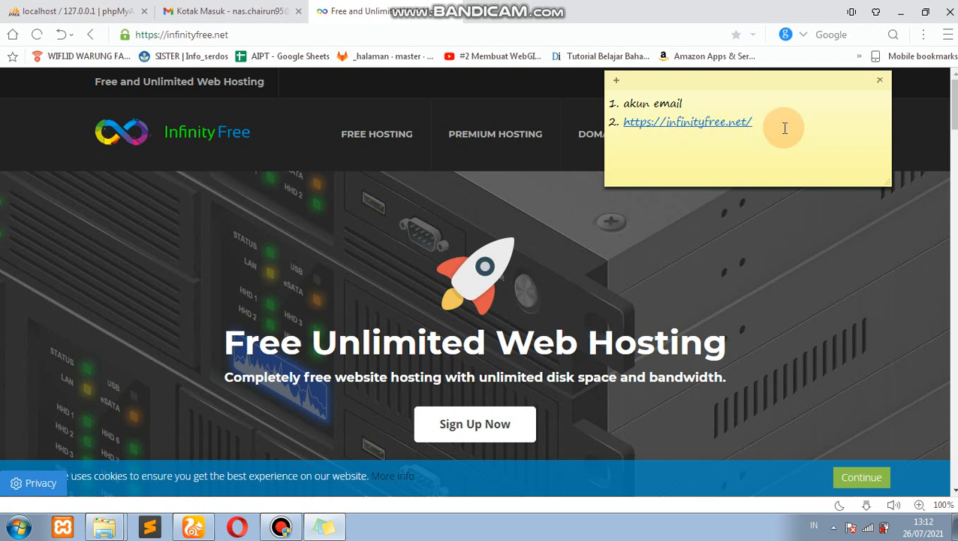
{"action": "left_click", "coordinate": [25, 134]}
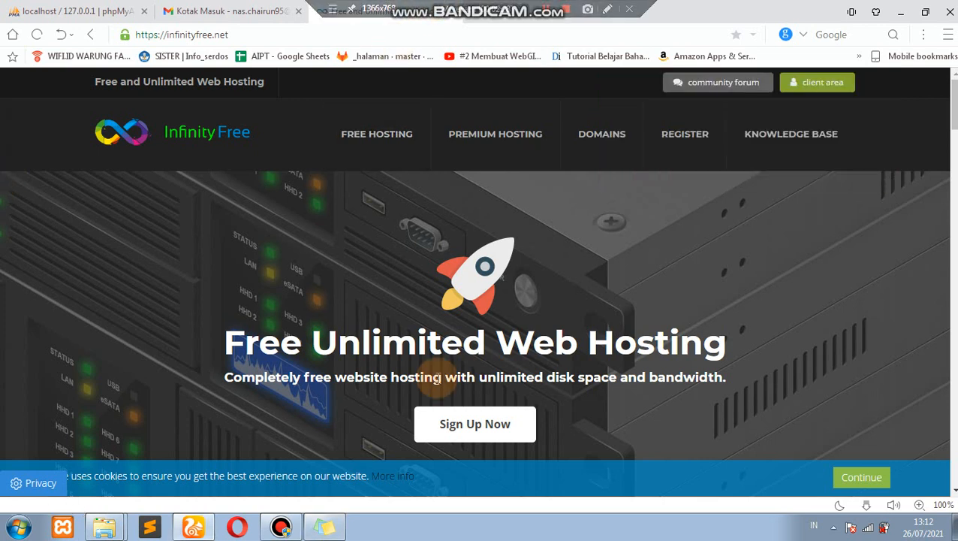
Open the InfinityFree sign-up form from the home page
{"action": "scroll", "coordinate": [690, 346], "scroll_direction": "down", "scroll_amount": 5}
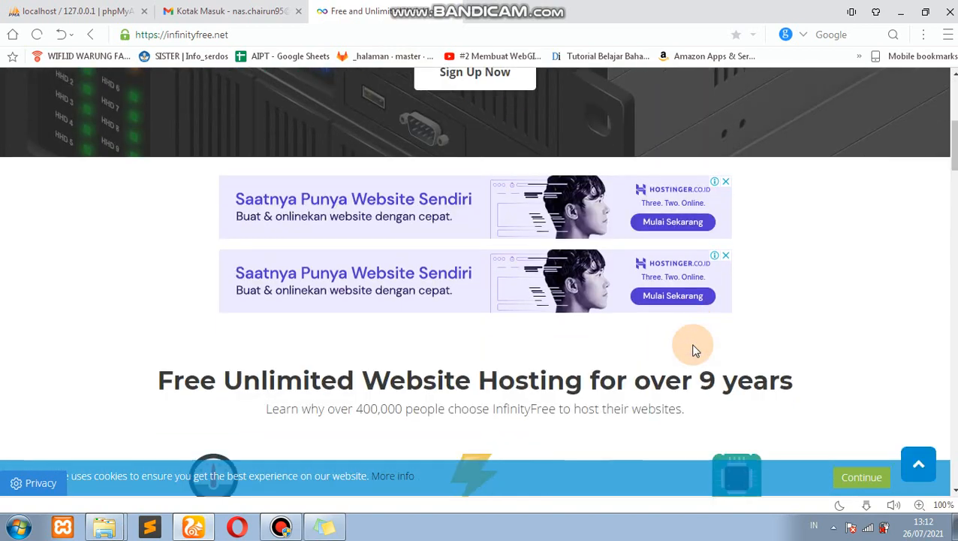
{"action": "scroll", "coordinate": [693, 349], "scroll_direction": "up", "scroll_amount": 5}
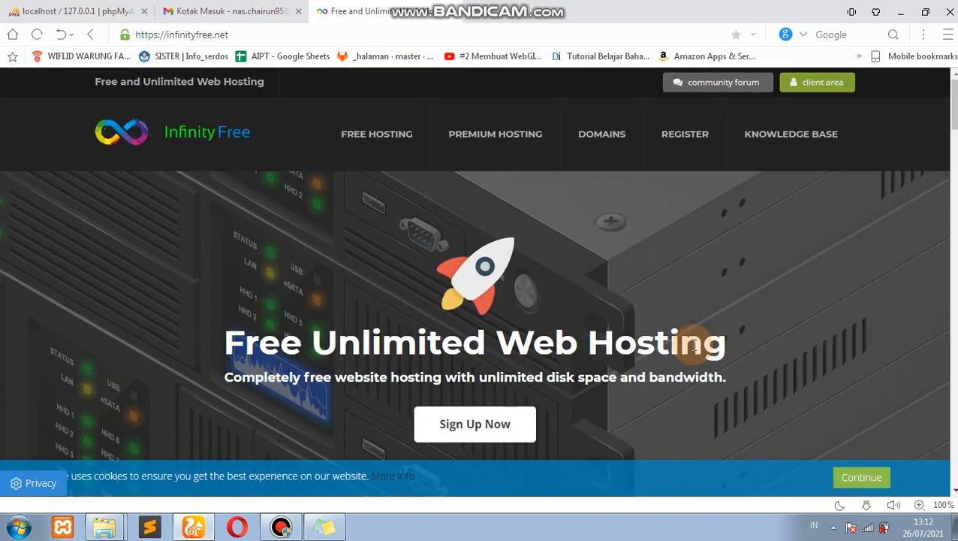
{"action": "left_click", "coordinate": [476, 426]}
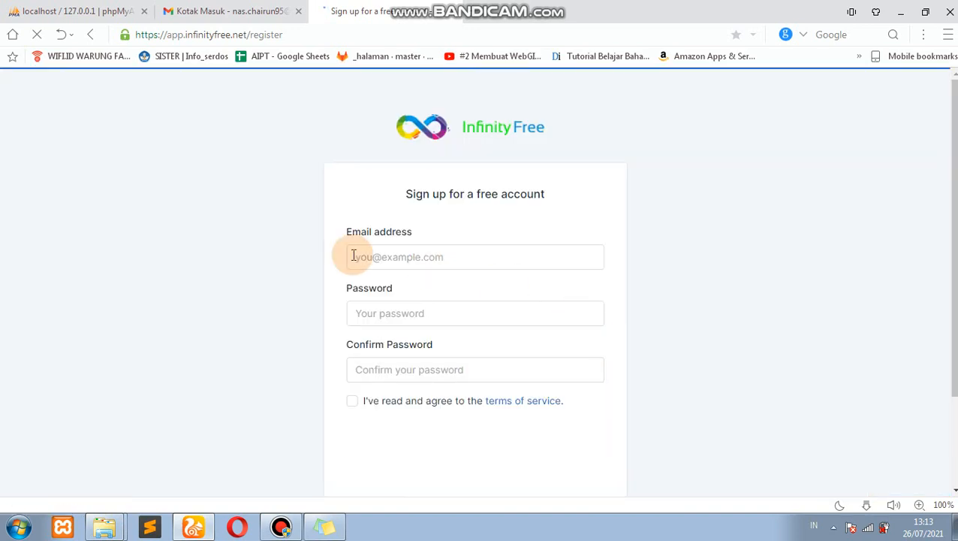
Enter the account holder's email address in the sign-up form
{"action": "scroll", "coordinate": [286, 304], "scroll_direction": "down", "scroll_amount": 1}
{"action": "left_click", "coordinate": [467, 187]}
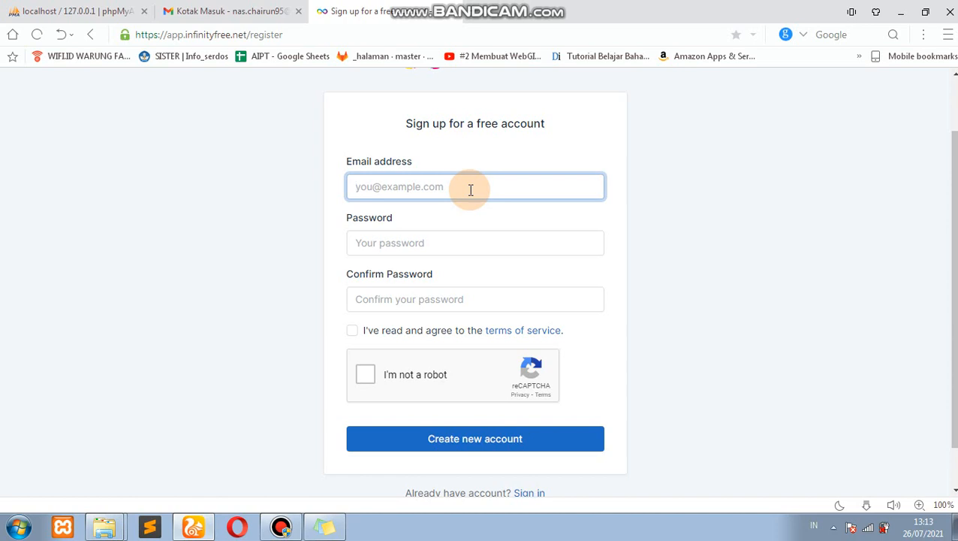
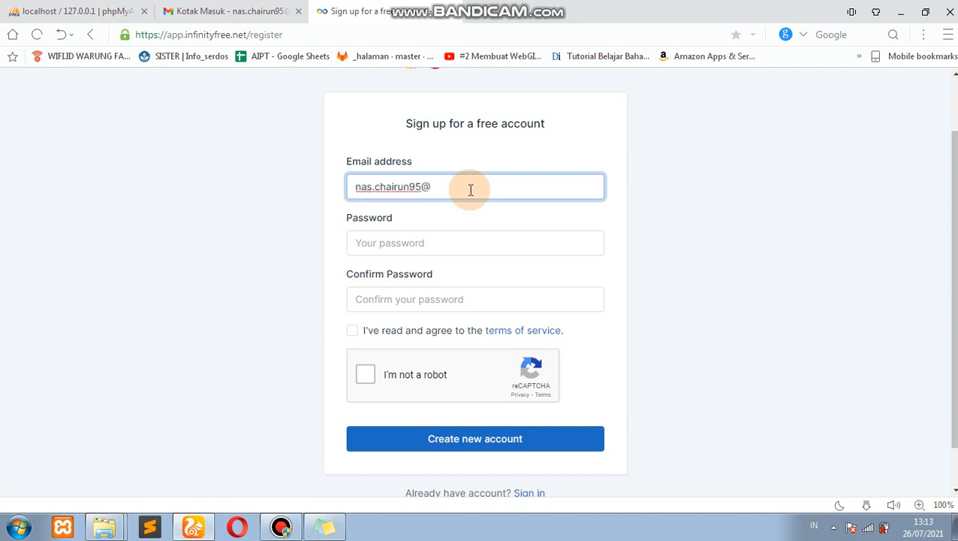
Enter the account password in both the Password and Confirm Password fields
{"action": "left_click", "coordinate": [474, 244]}
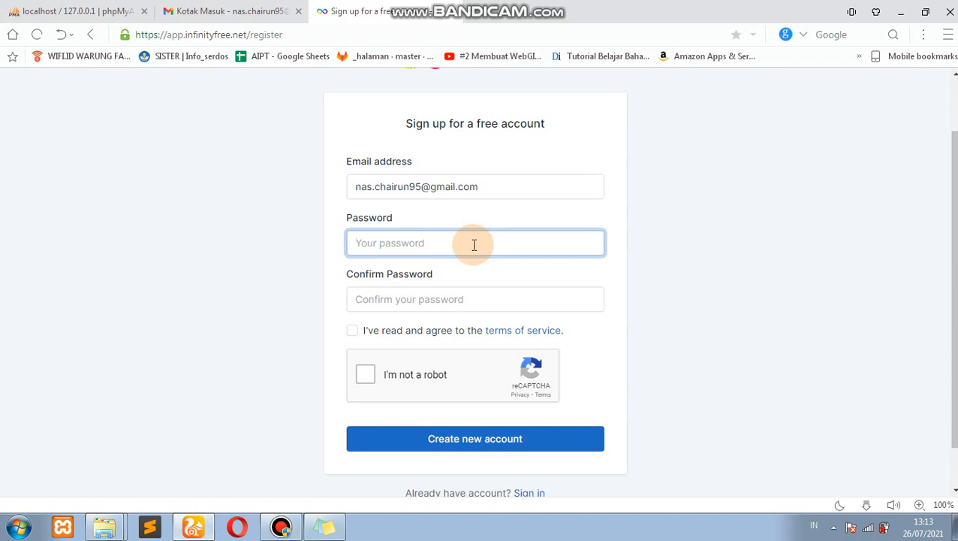
{"action": "type", "text": "•••••••••"}
{"action": "key", "text": "Tab"}
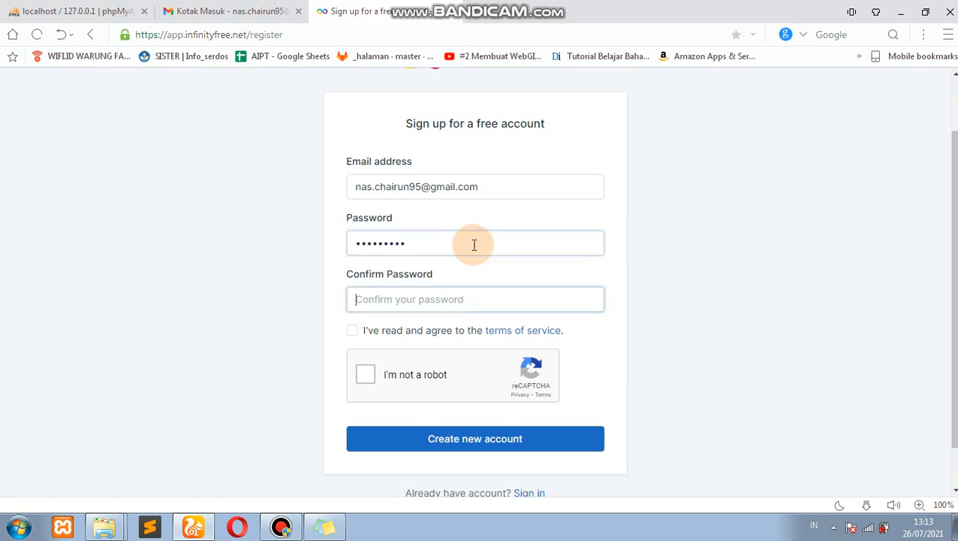
{"action": "type", "text": "•••••••••"}
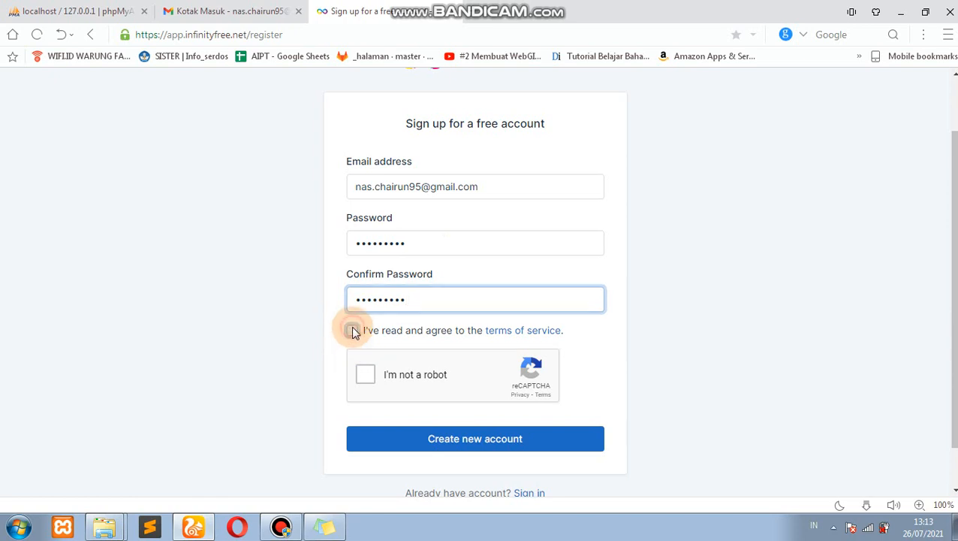
Try to create the account after agreeing to the terms of service and completing the reCAPTCHA check
{"action": "left_click", "coordinate": [353, 335]}
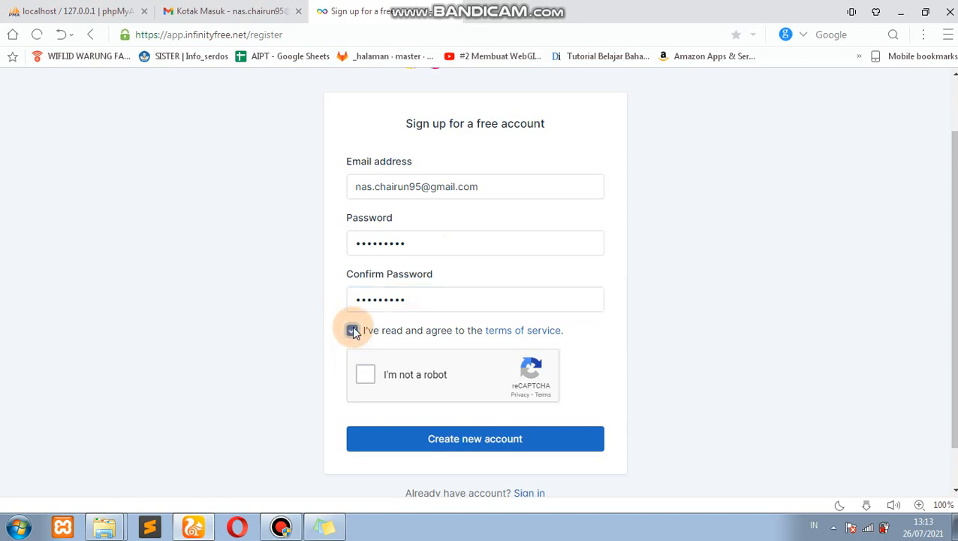
{"action": "left_click", "coordinate": [366, 375]}
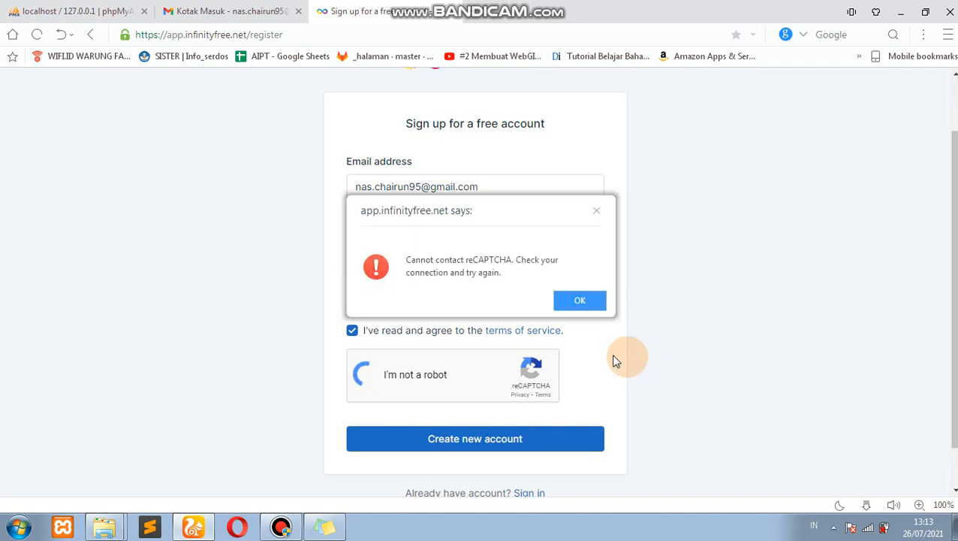
{"action": "left_click", "coordinate": [580, 301]}
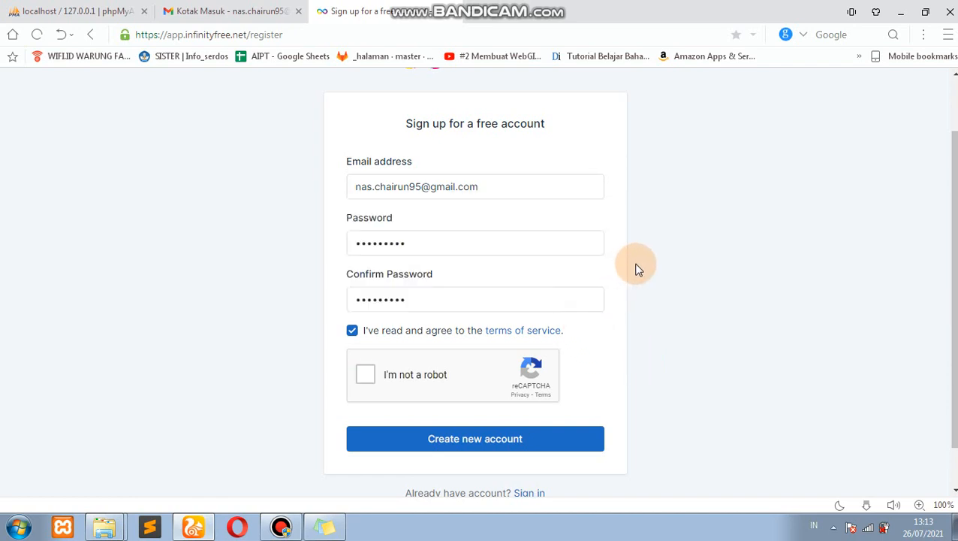
{"action": "left_click", "coordinate": [367, 376]}
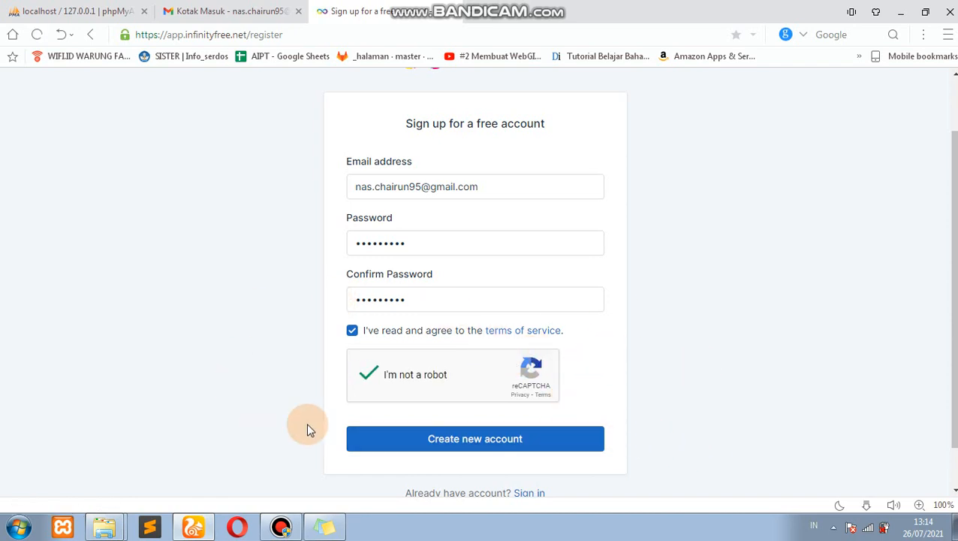
{"action": "left_click", "coordinate": [495, 441]}
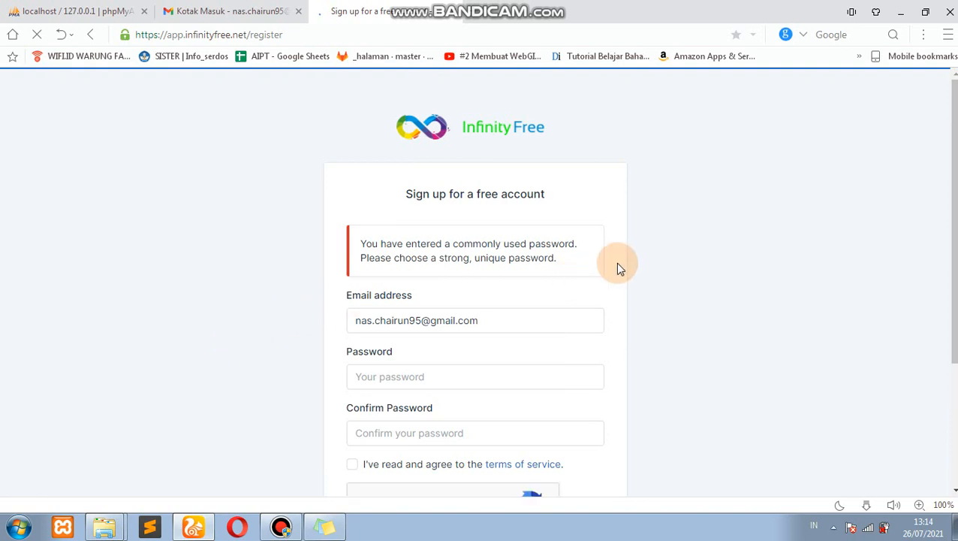
Resubmit the sign-up form with a new password in both password fields, the terms accepted and the reCAPTCHA completed
{"action": "scroll", "coordinate": [616, 268], "scroll_direction": "down", "scroll_amount": 1}
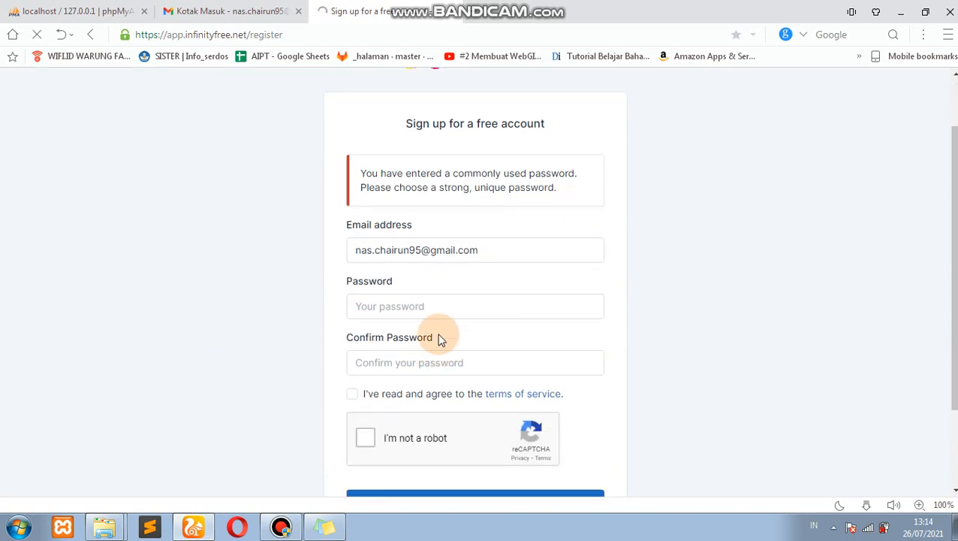
{"action": "scroll", "coordinate": [488, 313], "scroll_direction": "down", "scroll_amount": 1}
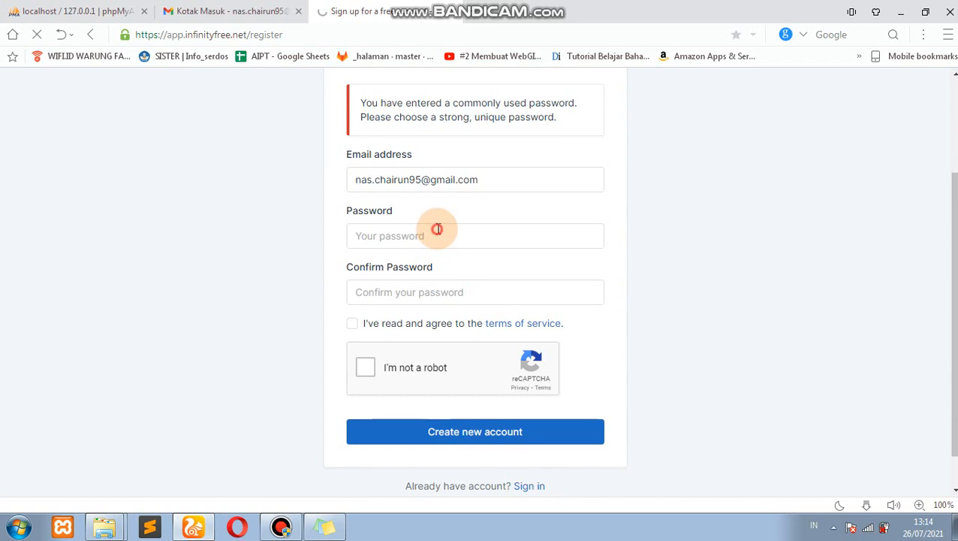
{"action": "left_click", "coordinate": [444, 236]}
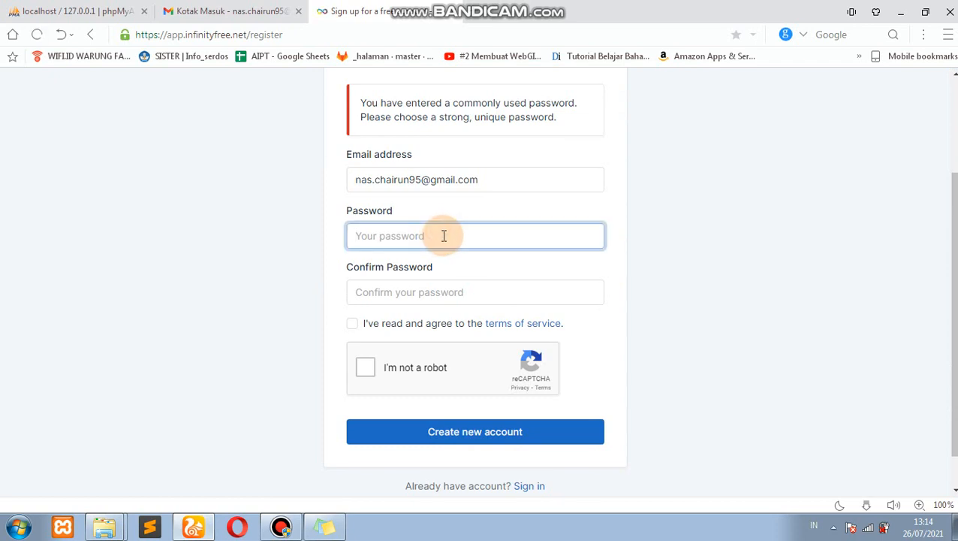
{"action": "type", "text": "p"}
{"action": "key", "text": "Tab"}
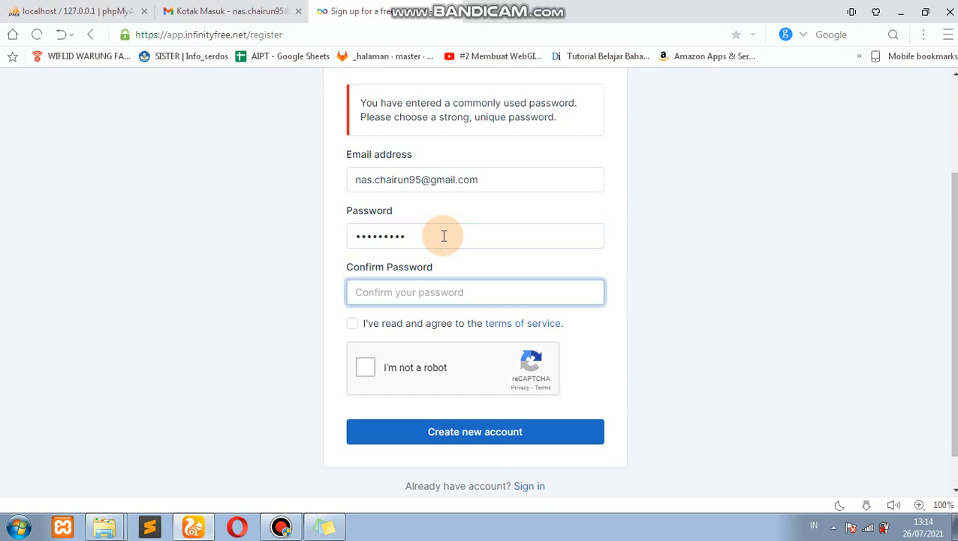
{"action": "type", "text": "p"}
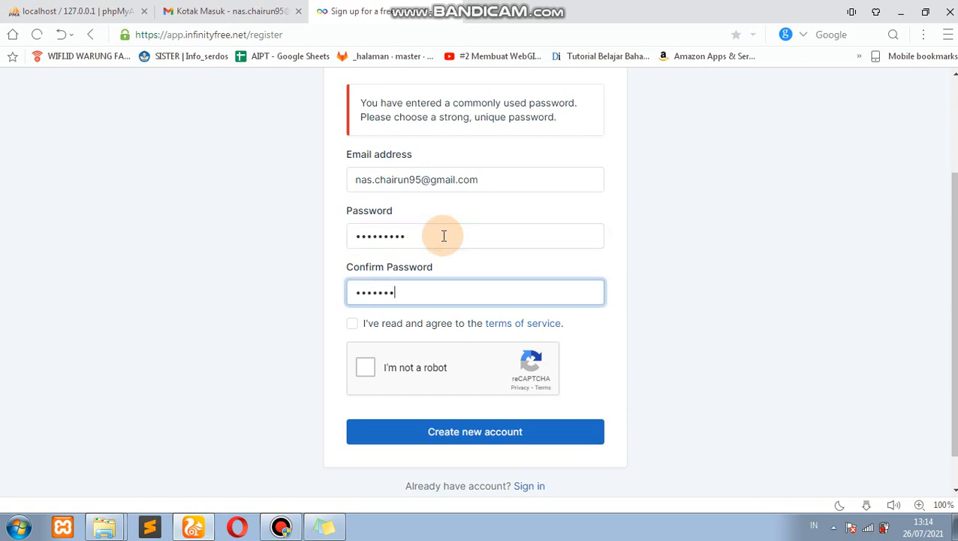
{"action": "left_click", "coordinate": [352, 323]}
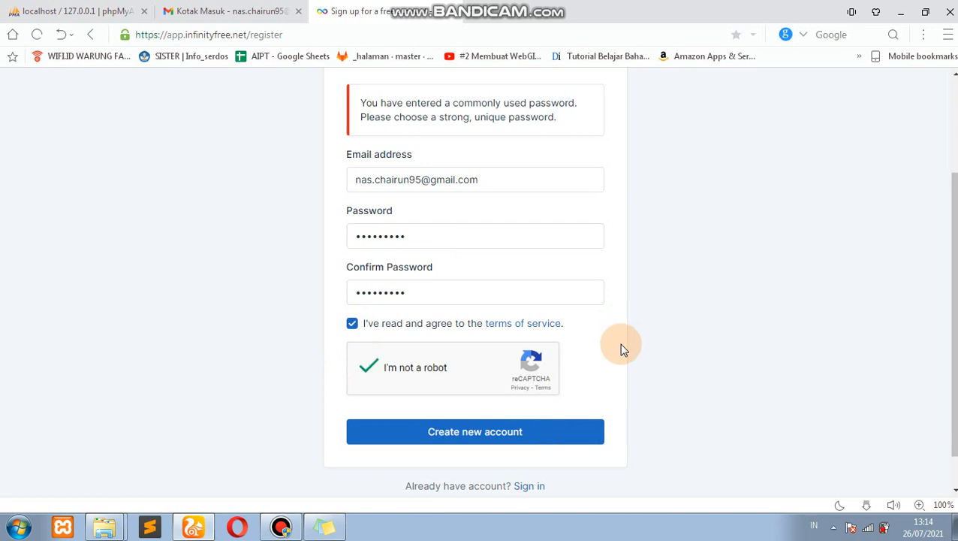
{"action": "left_click", "coordinate": [514, 435]}
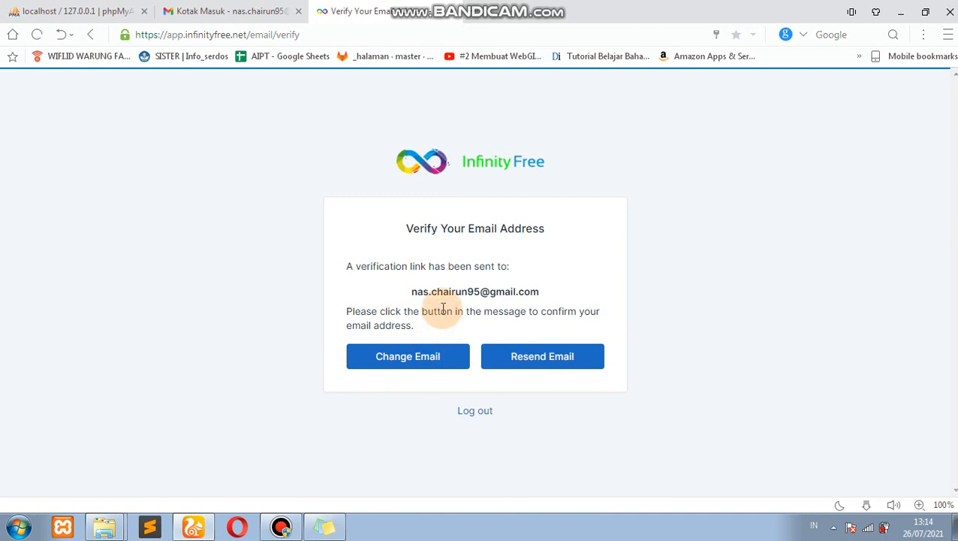
Open the InfinityFree "Verify Email Address" message in the Gmail inbox and verify the email address through it
{"action": "left_click", "coordinate": [215, 6]}
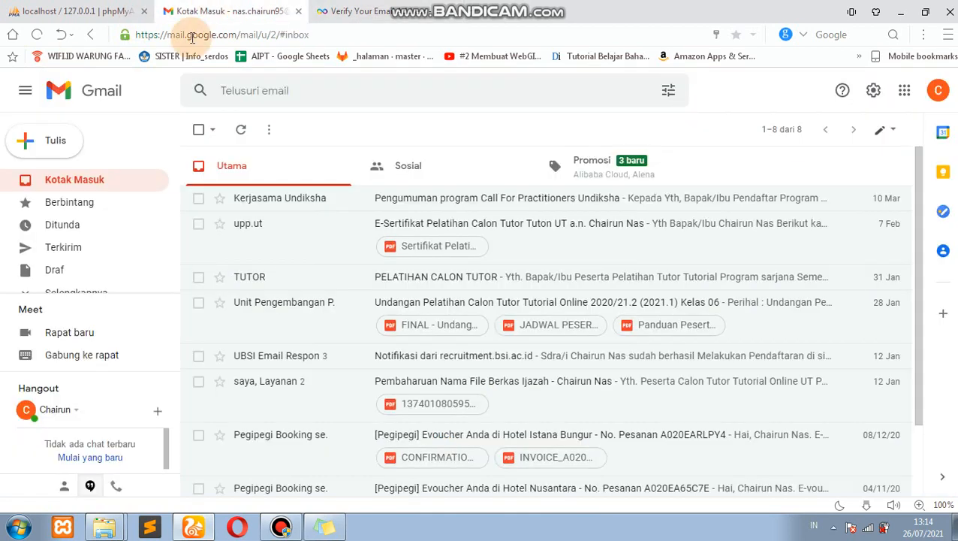
{"action": "left_click", "coordinate": [69, 184]}
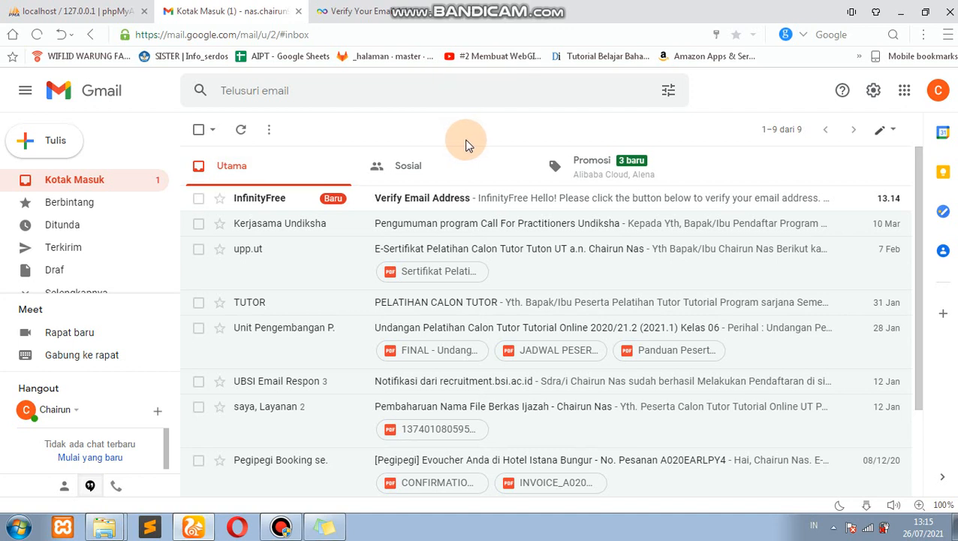
{"action": "left_click", "coordinate": [431, 207]}
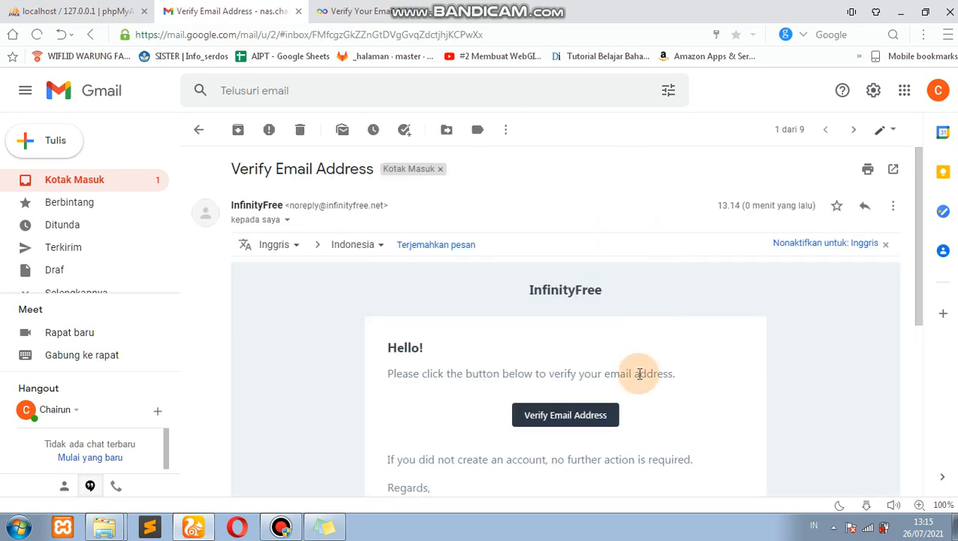
{"action": "scroll", "coordinate": [639, 373], "scroll_direction": "down", "scroll_amount": 2}
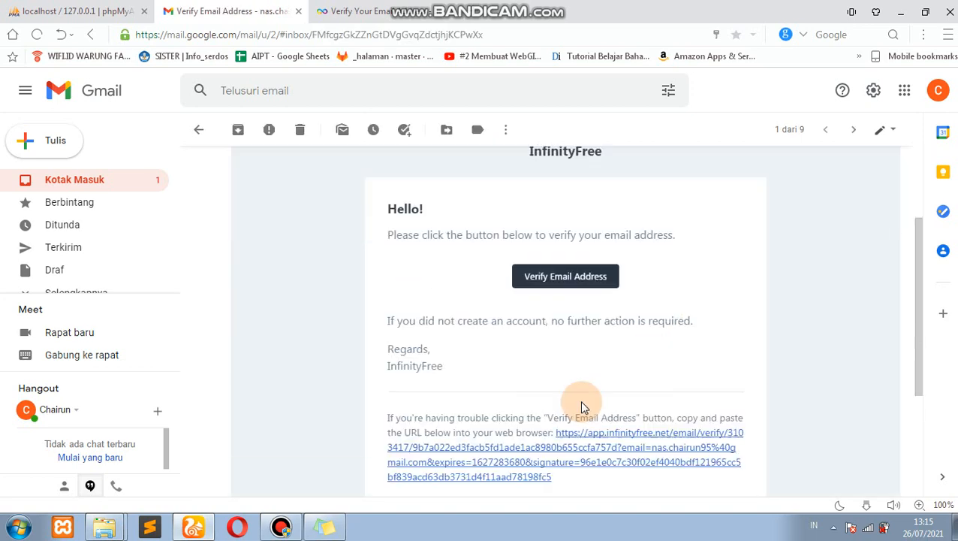
{"action": "left_click", "coordinate": [572, 279]}
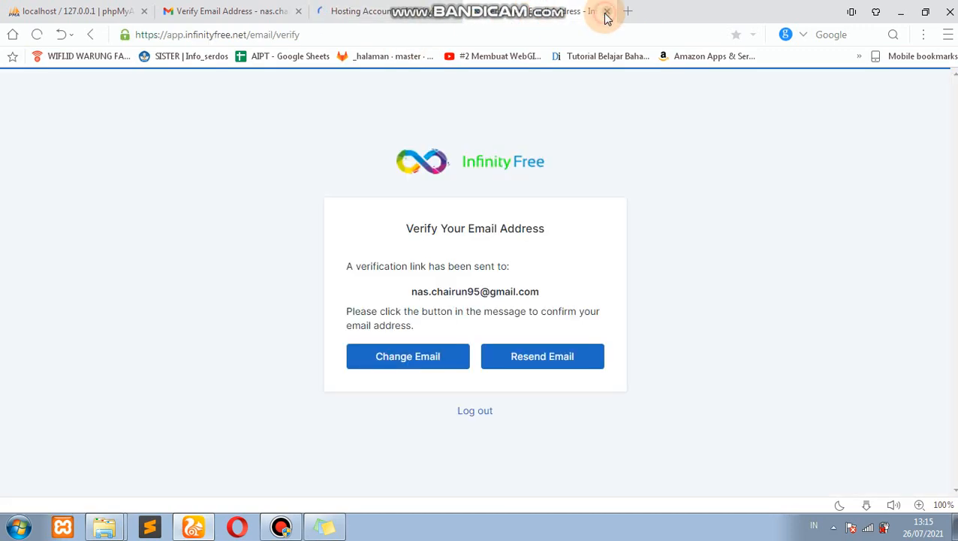
Close the leftover verification page and start creating a new hosting account, dismissing the advertisement that interrupts it
{"action": "left_click", "coordinate": [607, 14]}
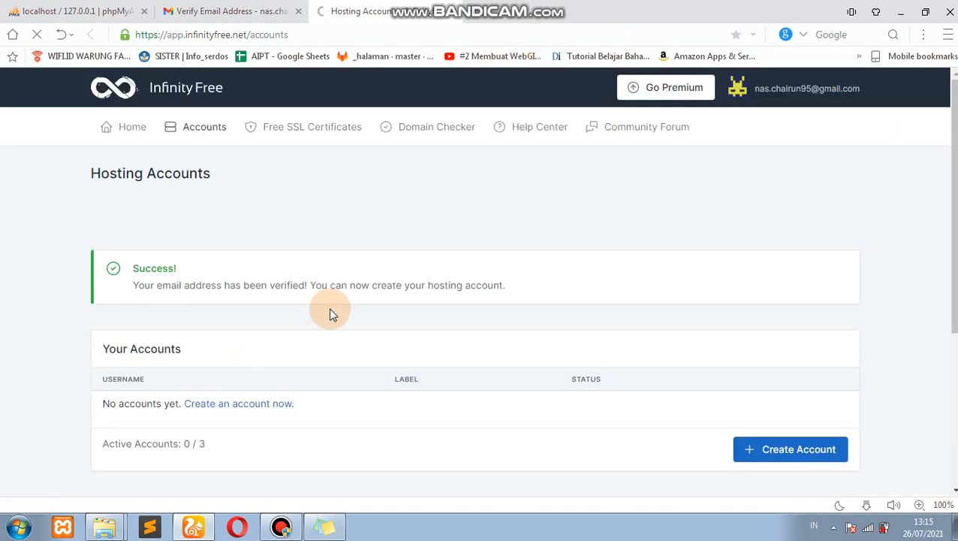
{"action": "scroll", "coordinate": [333, 314], "scroll_direction": "down", "scroll_amount": 2}
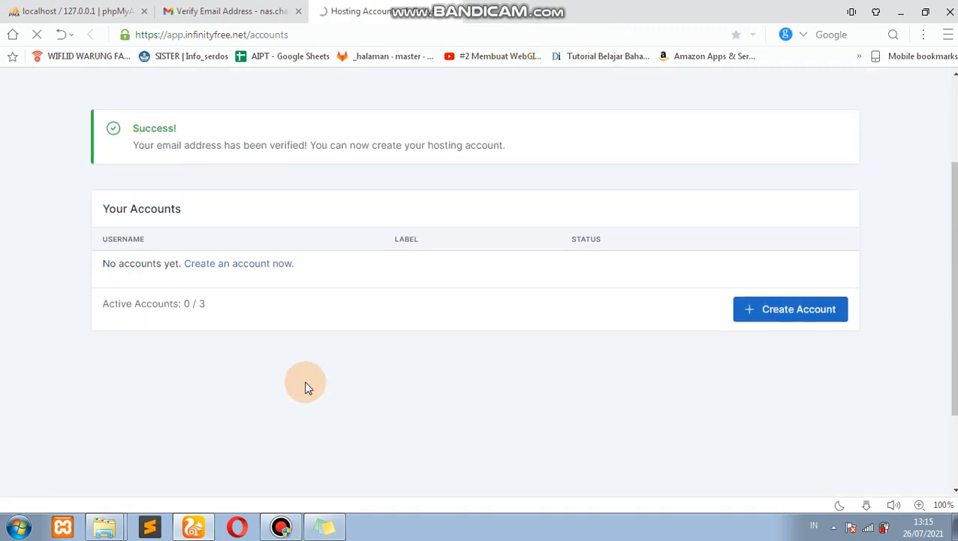
{"action": "scroll", "coordinate": [306, 386], "scroll_direction": "up", "scroll_amount": 1}
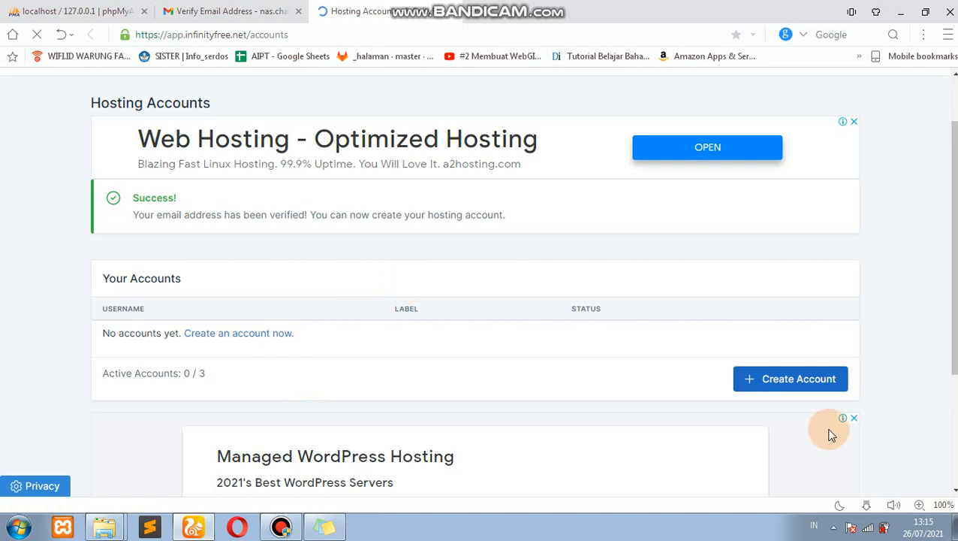
{"action": "left_click", "coordinate": [802, 380]}
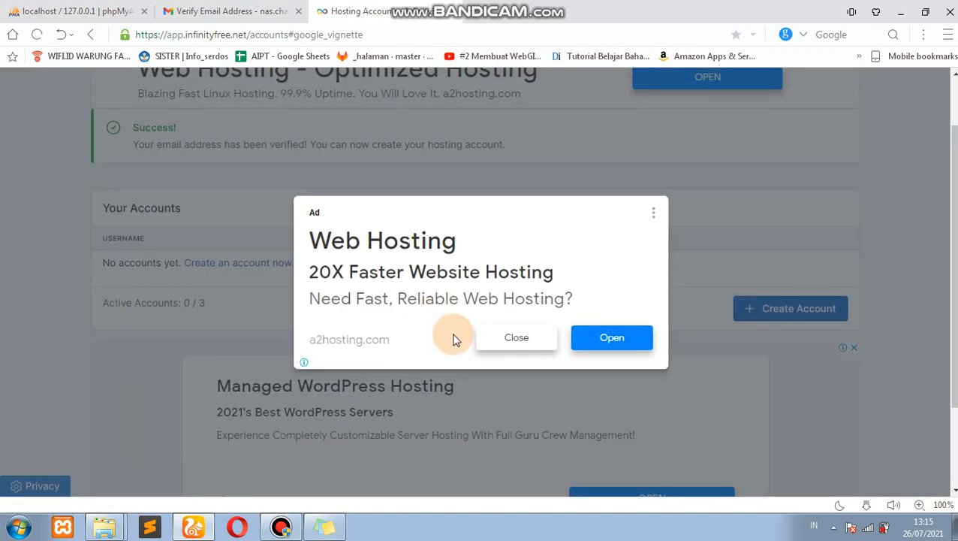
{"action": "left_click", "coordinate": [529, 339]}
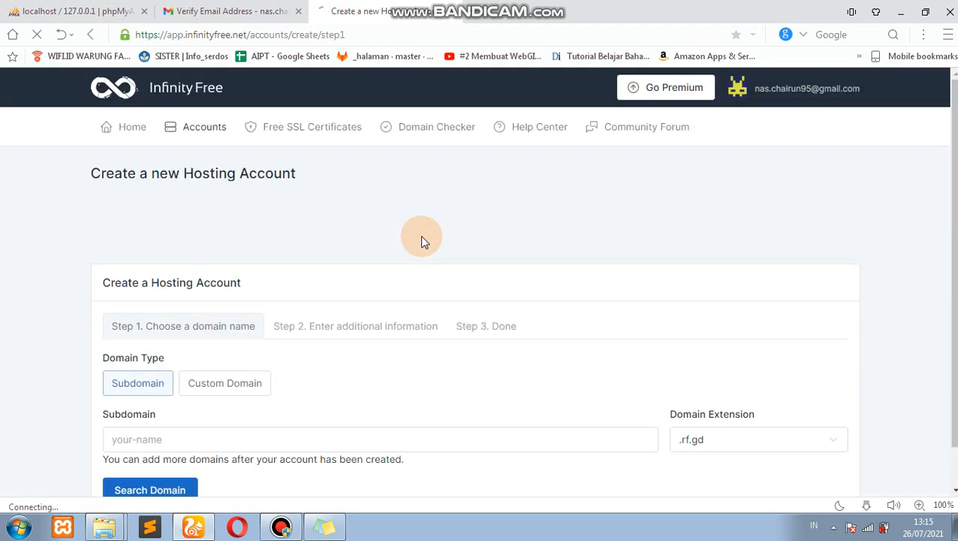
Examine the Custom Domain option in the hosting account form and return the domain type to Subdomain
{"action": "scroll", "coordinate": [4, 244], "scroll_direction": "down", "scroll_amount": 1}
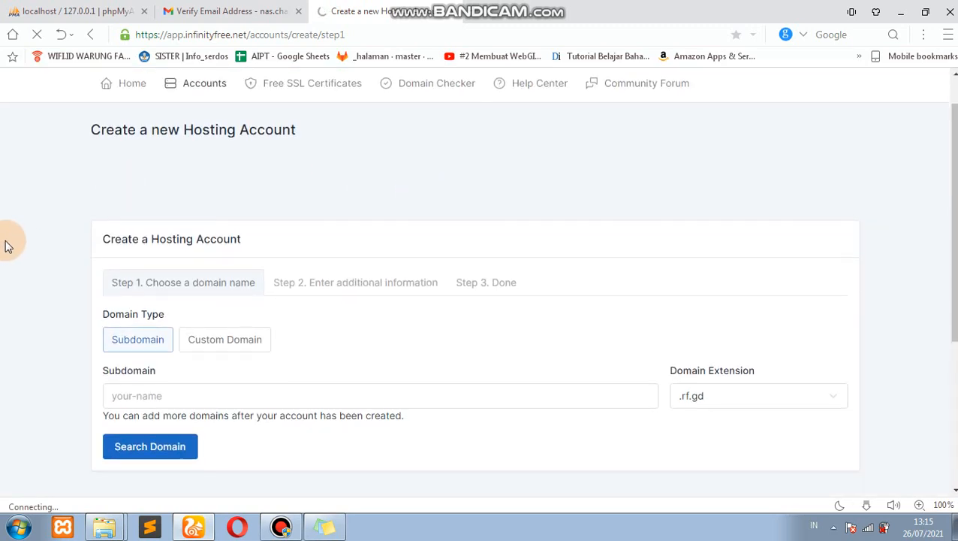
{"action": "left_click", "coordinate": [467, 396]}
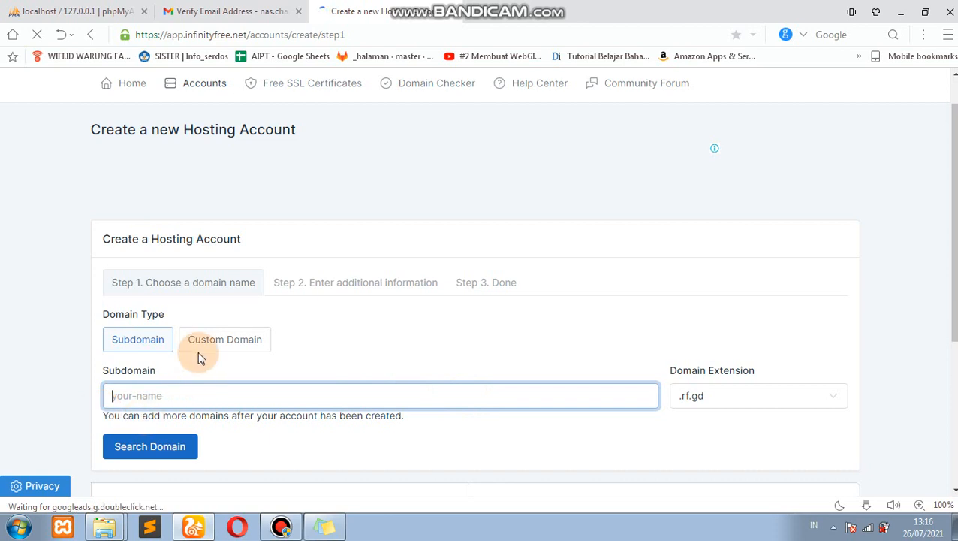
{"action": "left_click", "coordinate": [237, 348]}
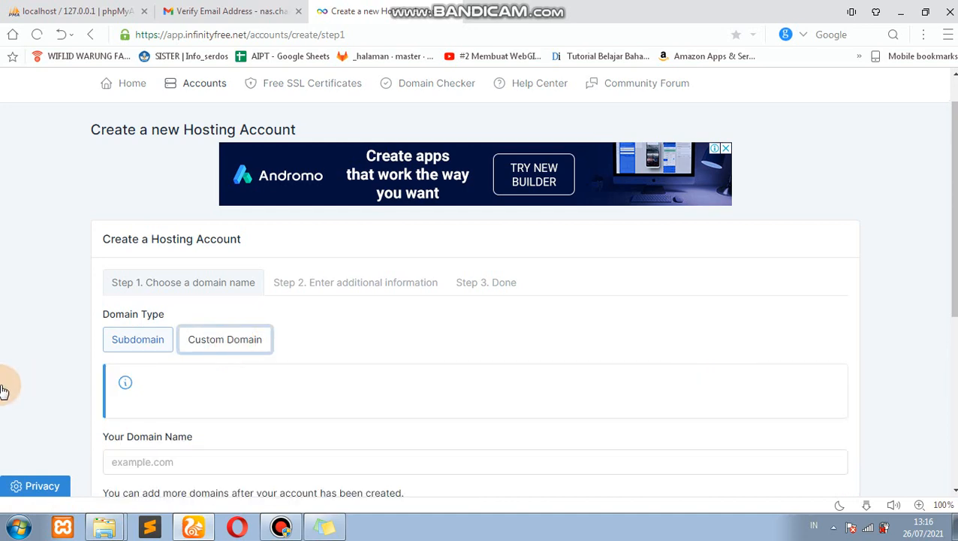
{"action": "scroll", "coordinate": [15, 391], "scroll_direction": "down", "scroll_amount": 3}
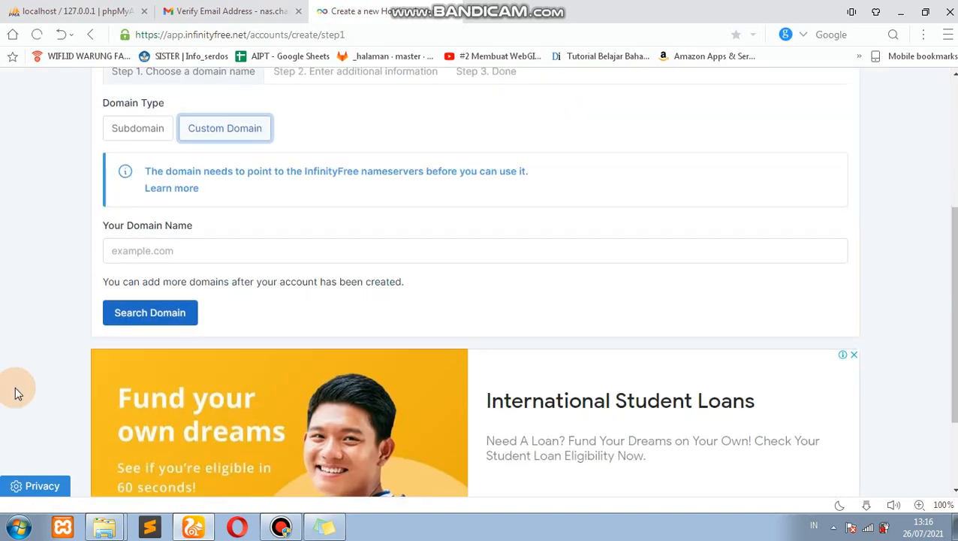
{"action": "scroll", "coordinate": [32, 269], "scroll_direction": "up", "scroll_amount": 2}
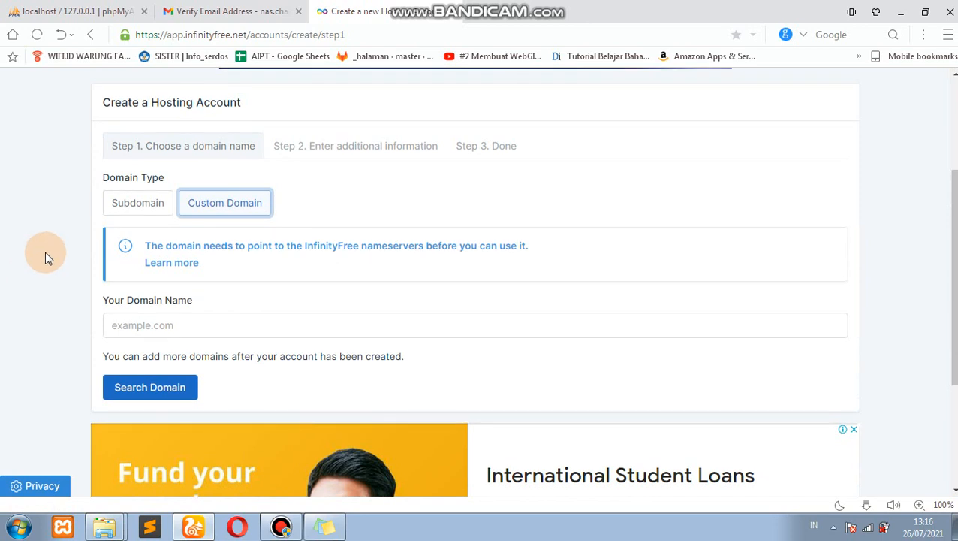
{"action": "left_click", "coordinate": [141, 276]}
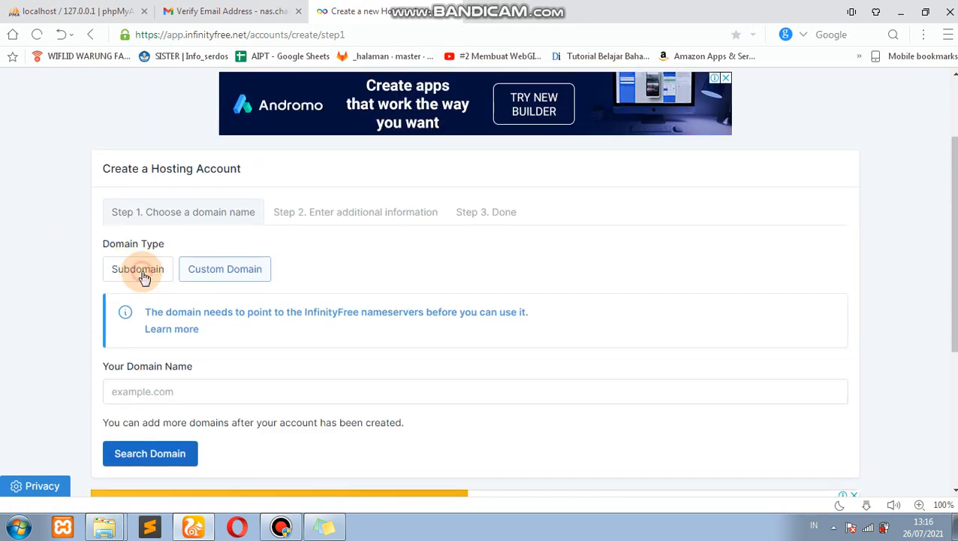
Try to search for a subdomain matching the account's dotted e-mail username with the .epizy.com domain extension
{"action": "left_click", "coordinate": [431, 327]}
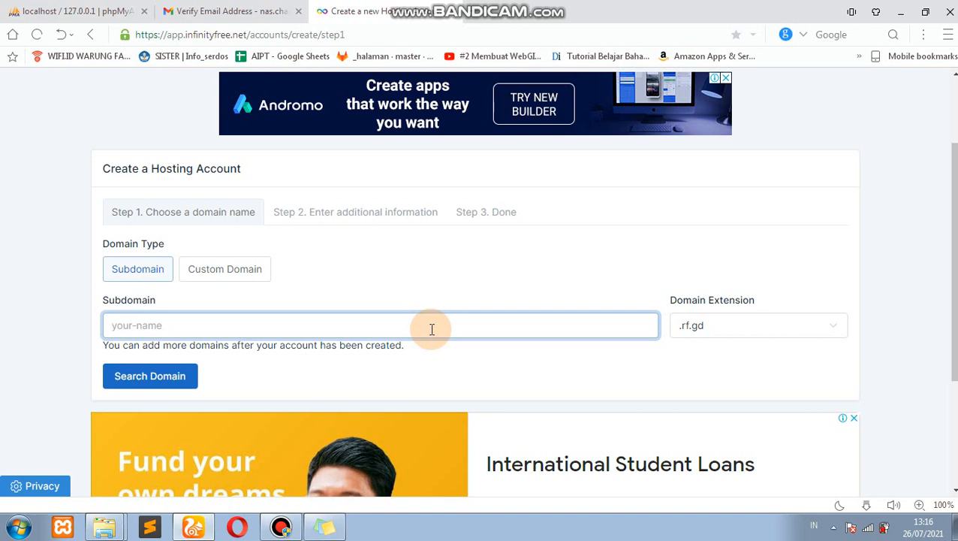
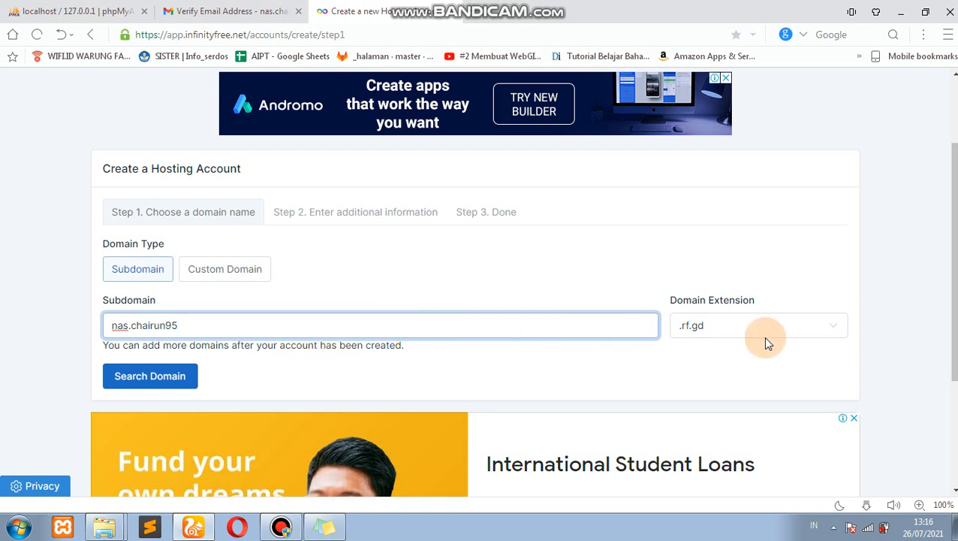
{"action": "left_click", "coordinate": [819, 332]}
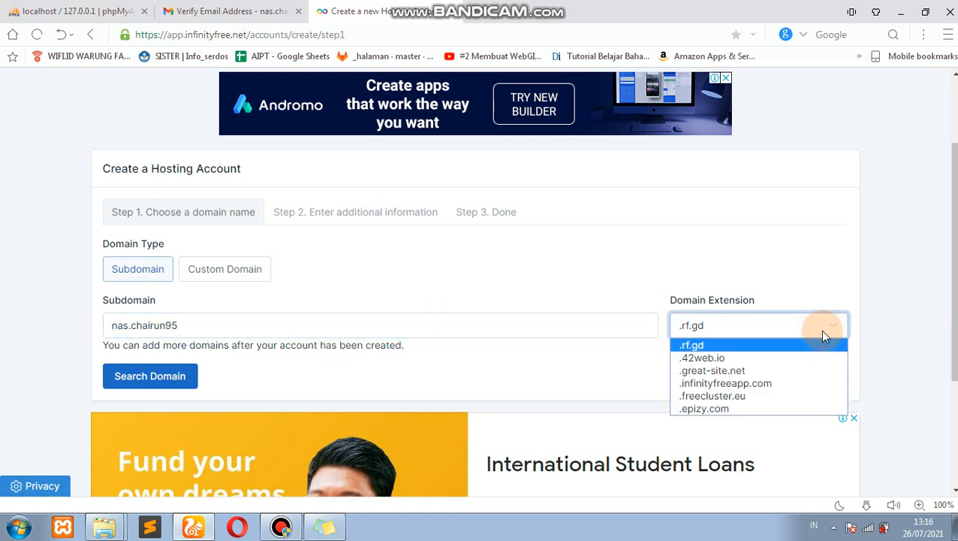
{"action": "left_click", "coordinate": [707, 409]}
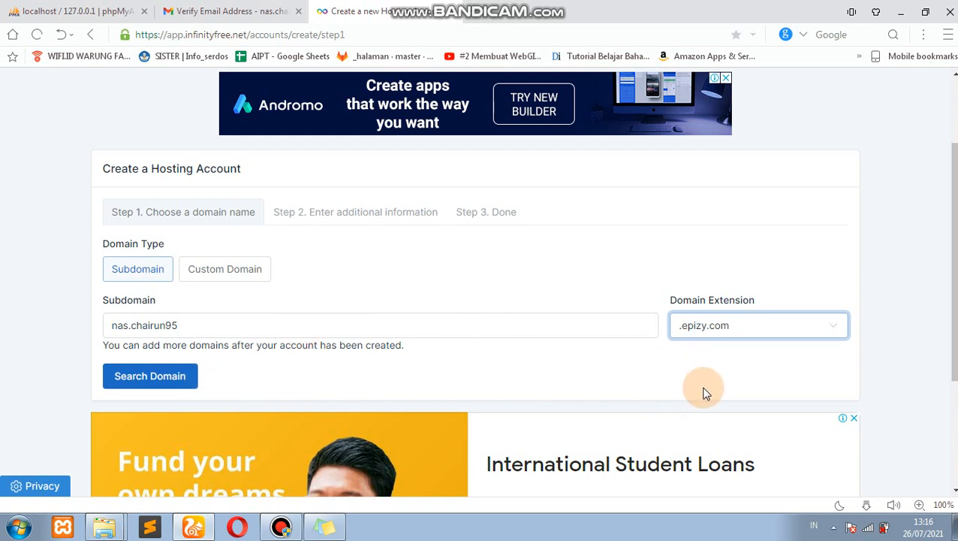
{"action": "left_click", "coordinate": [155, 375]}
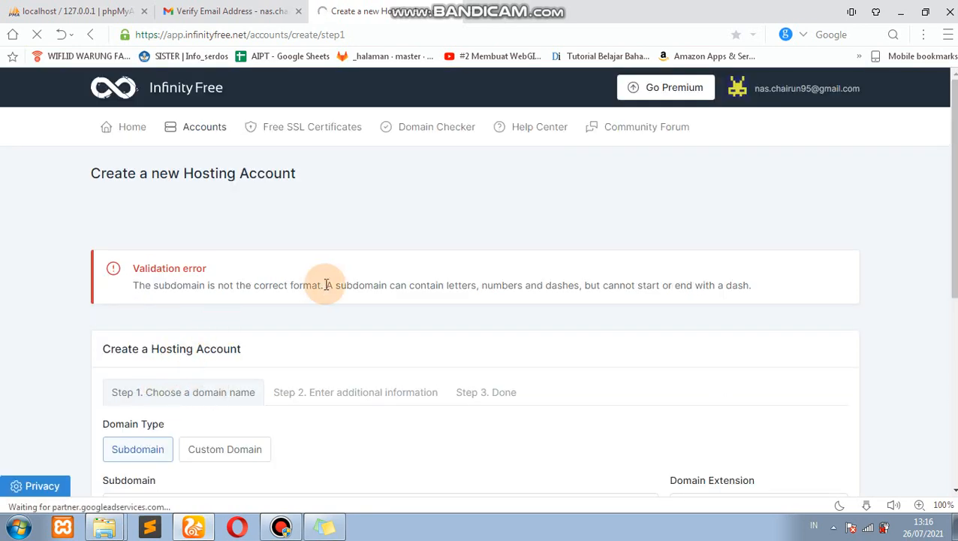
Replace the dot in the subdomain with a dash and search for the domain again
{"action": "scroll", "coordinate": [327, 285], "scroll_direction": "down", "scroll_amount": 4}
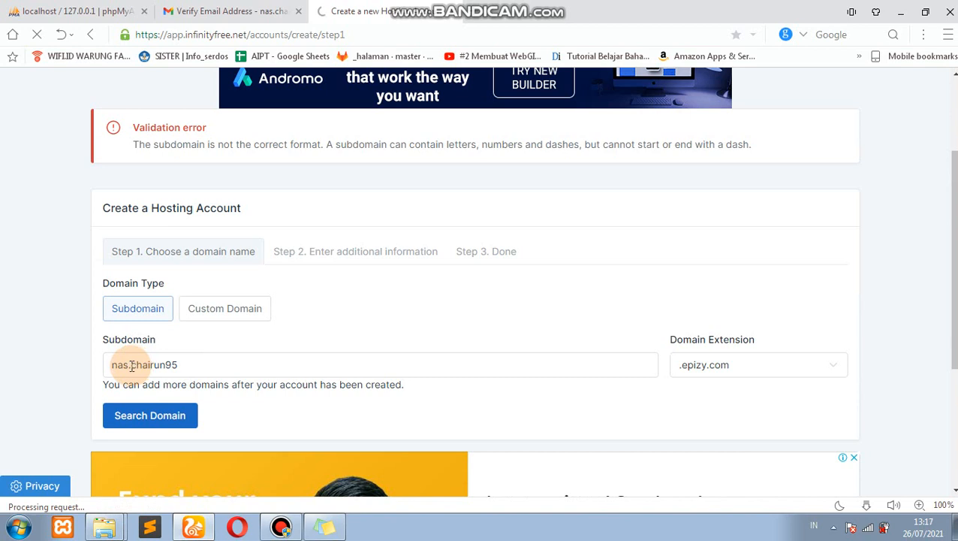
{"action": "left_click", "coordinate": [132, 366]}
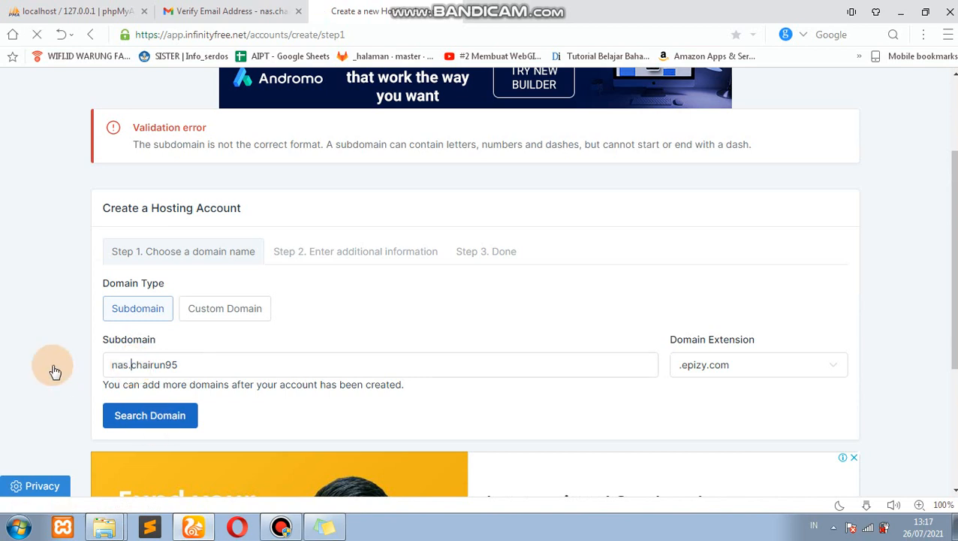
{"action": "key", "text": "Return"}
{"action": "key", "text": "BackSpace"}
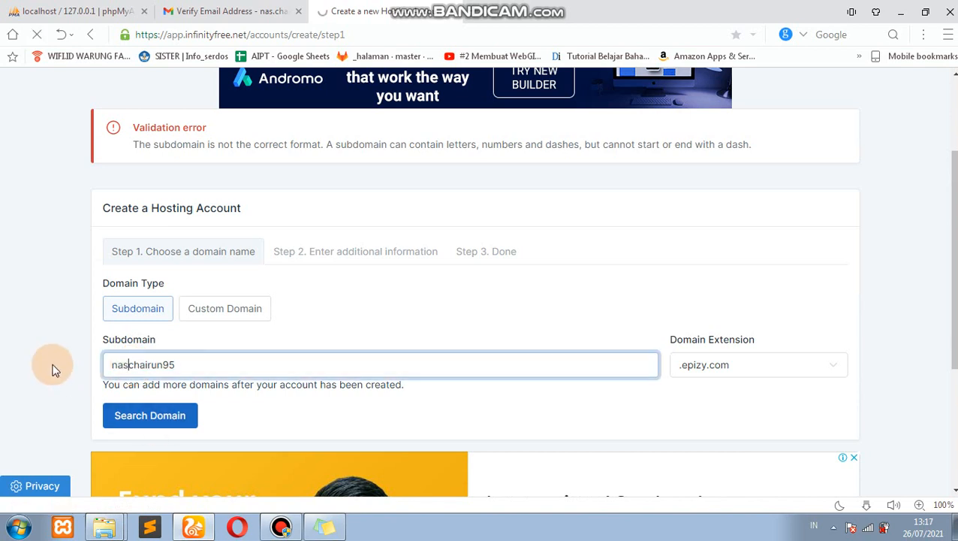
{"action": "type", "text": "-"}
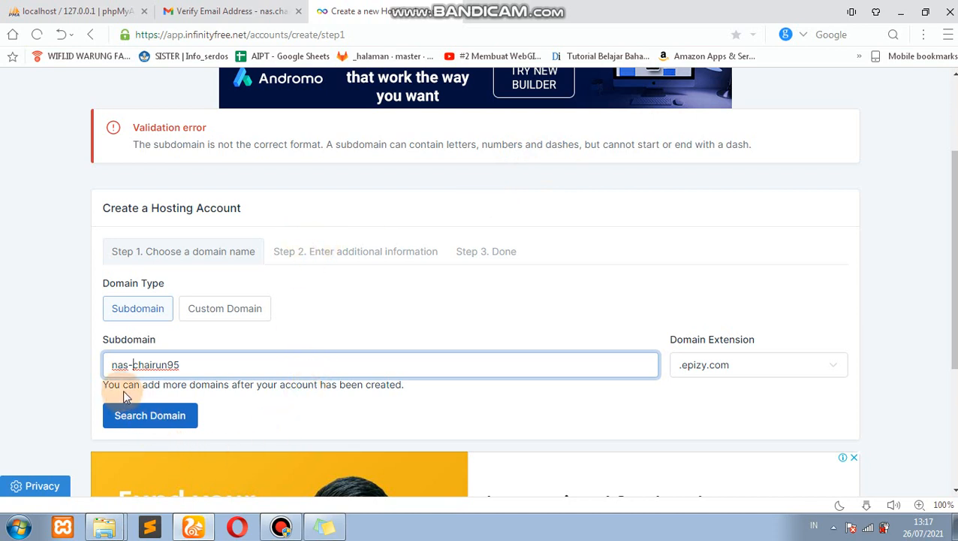
{"action": "left_click", "coordinate": [163, 421]}
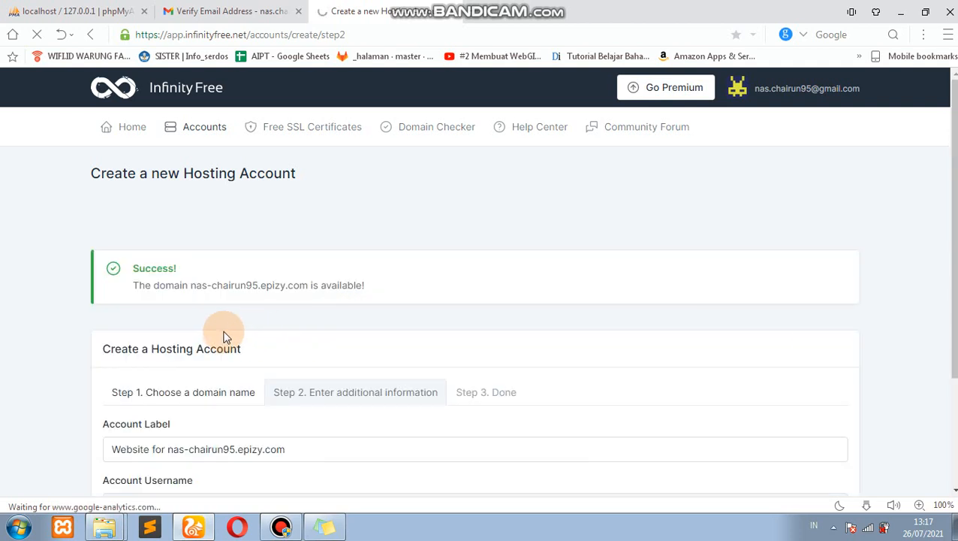
Enter the hosting account's password in the Account Password field, keeping the suggested account label
{"action": "scroll", "coordinate": [223, 337], "scroll_direction": "down", "scroll_amount": 1}
{"action": "scroll", "coordinate": [223, 337], "scroll_direction": "down", "scroll_amount": 2}
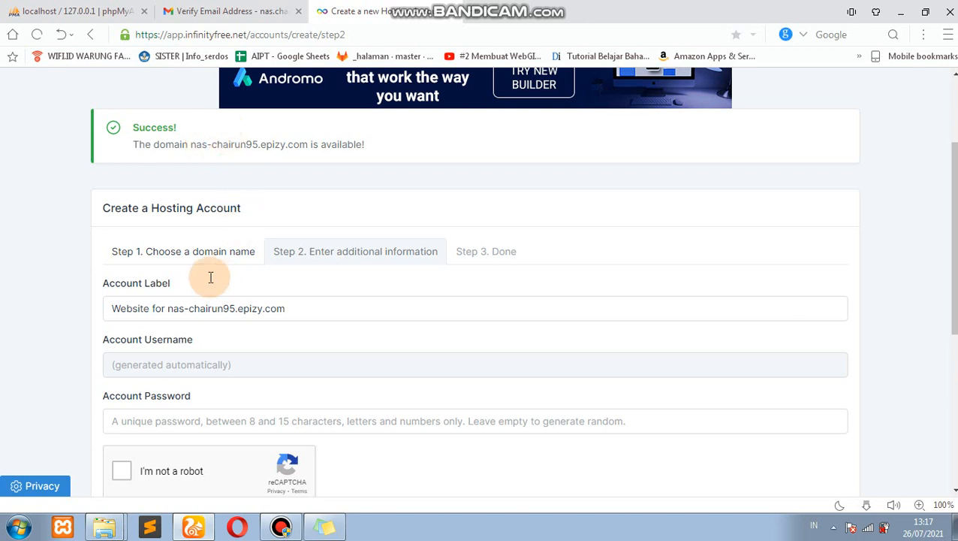
{"action": "scroll", "coordinate": [247, 304], "scroll_direction": "down", "scroll_amount": 1}
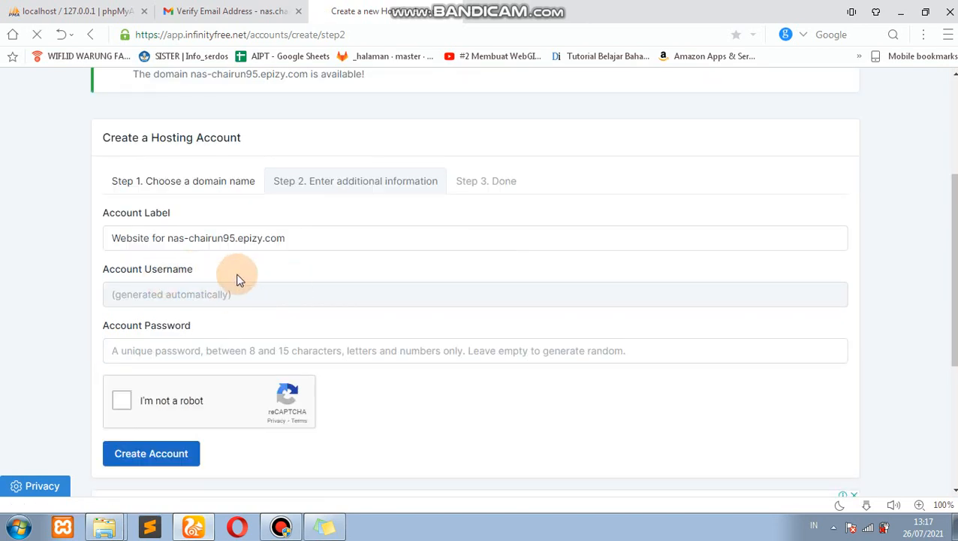
{"action": "left_click", "coordinate": [375, 350]}
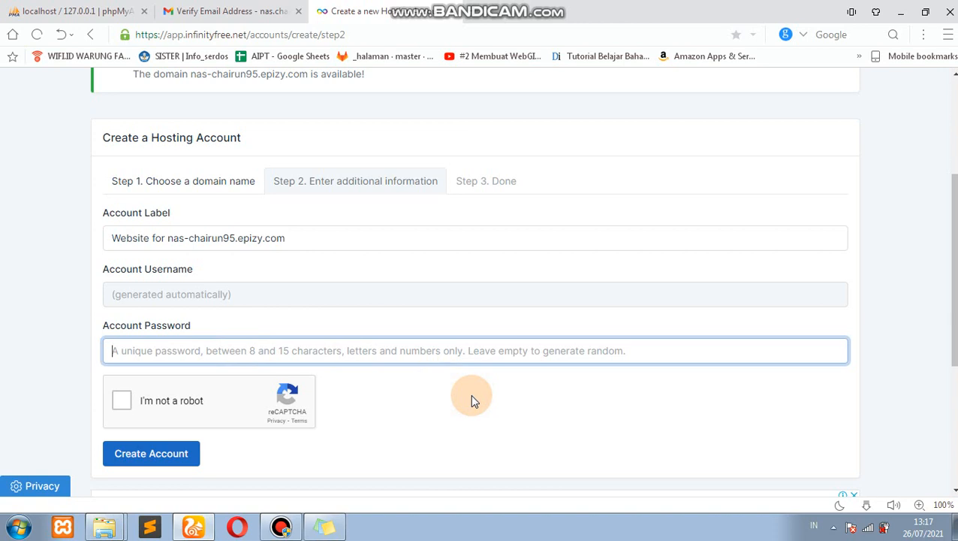
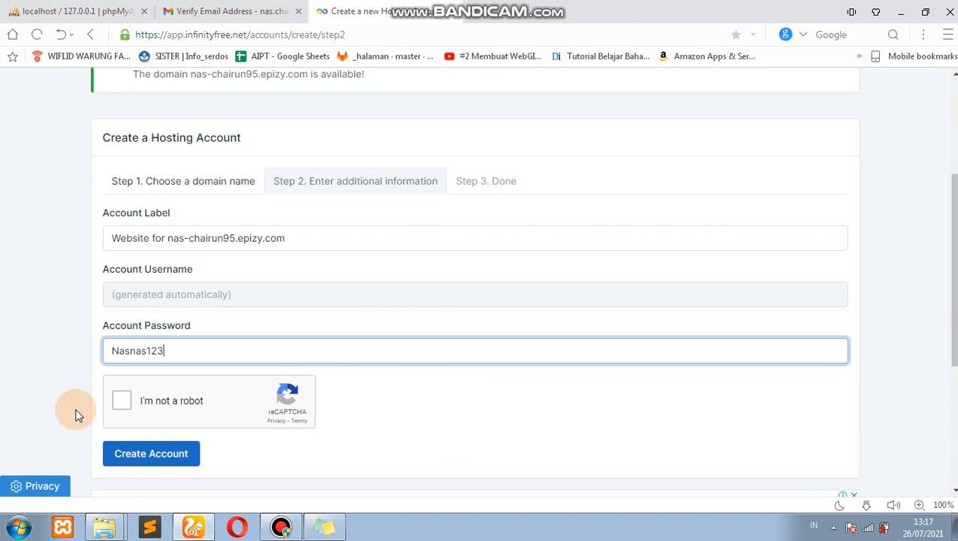
Complete the reCAPTCHA check and create the hosting account
{"action": "left_click", "coordinate": [120, 403]}
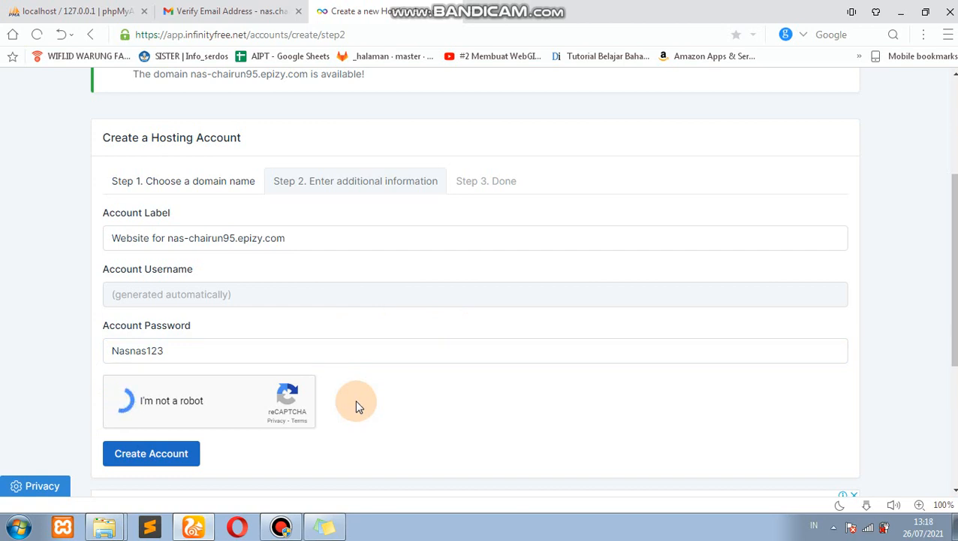
{"action": "left_click", "coordinate": [575, 302]}
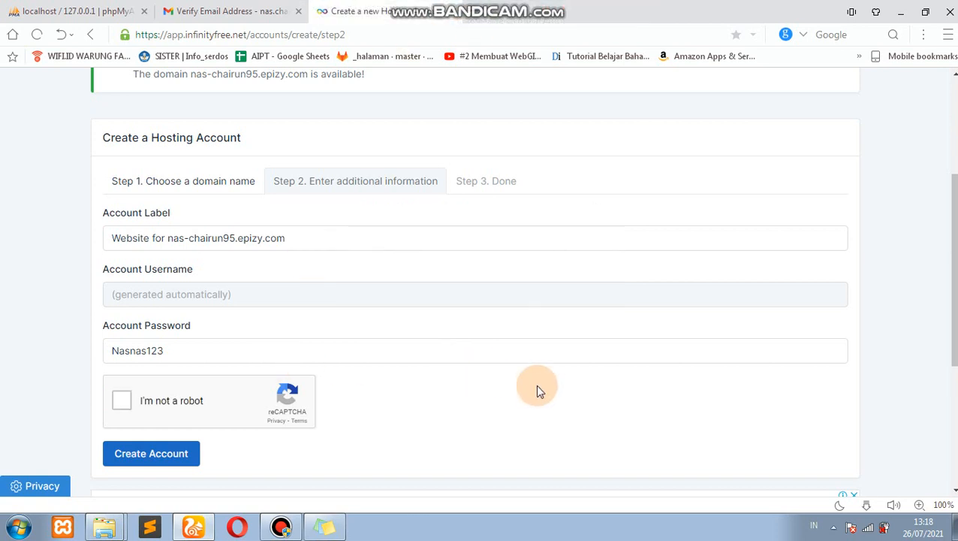
{"action": "left_click", "coordinate": [123, 404]}
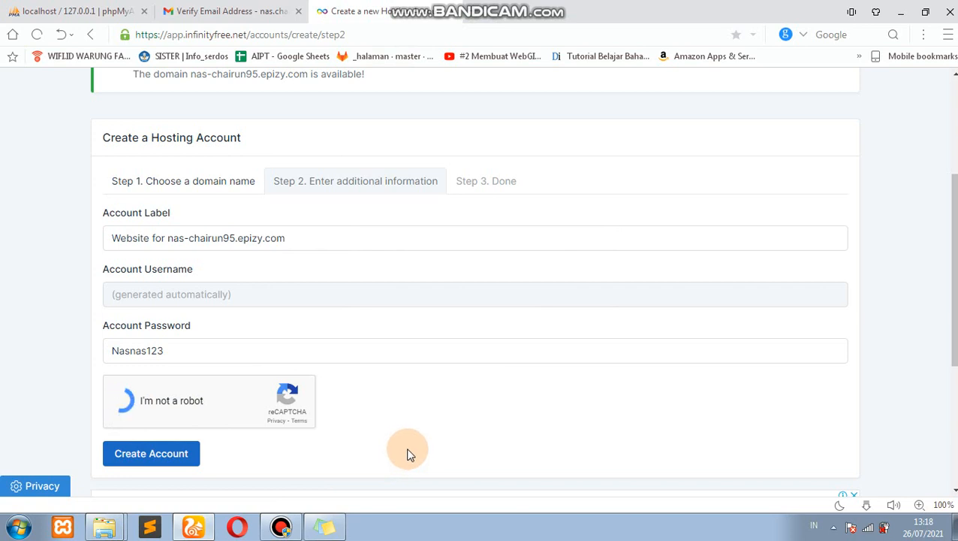
{"action": "scroll", "coordinate": [410, 450], "scroll_direction": "down", "scroll_amount": 1}
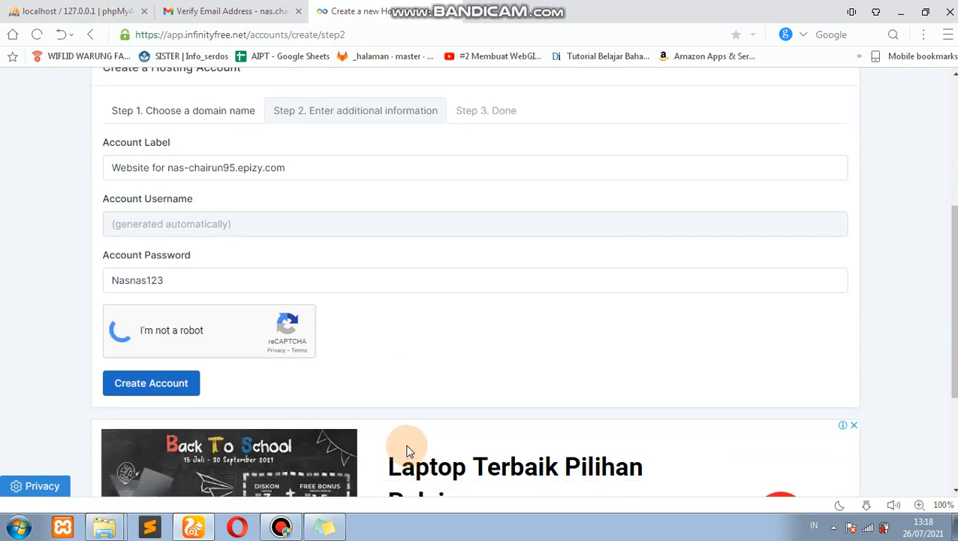
{"action": "scroll", "coordinate": [410, 451], "scroll_direction": "up", "scroll_amount": 1}
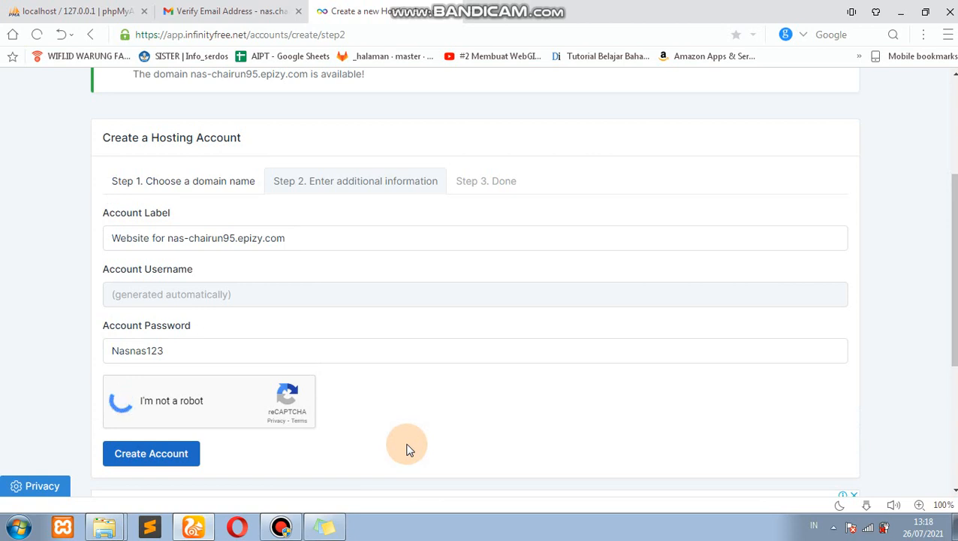
{"action": "scroll", "coordinate": [410, 451], "scroll_direction": "down", "scroll_amount": 1}
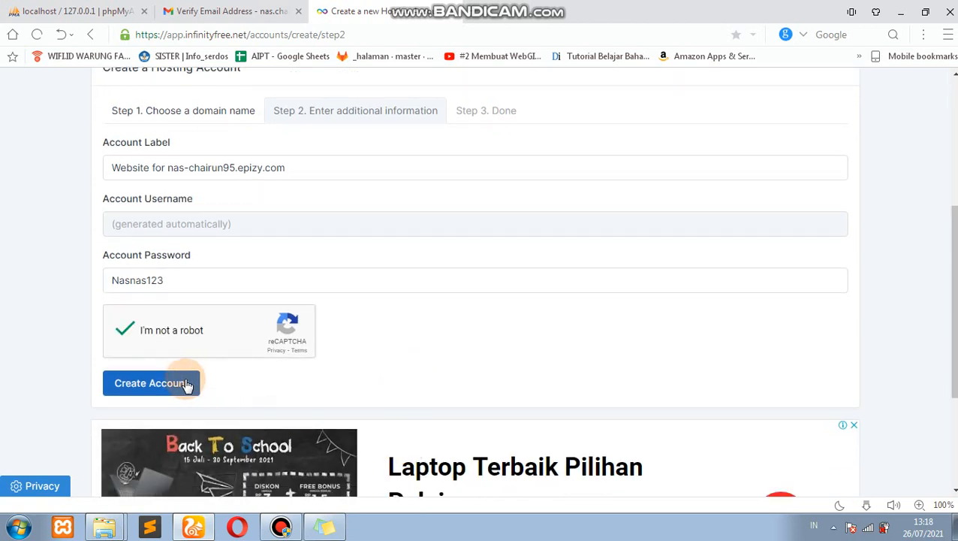
{"action": "left_click", "coordinate": [170, 384]}
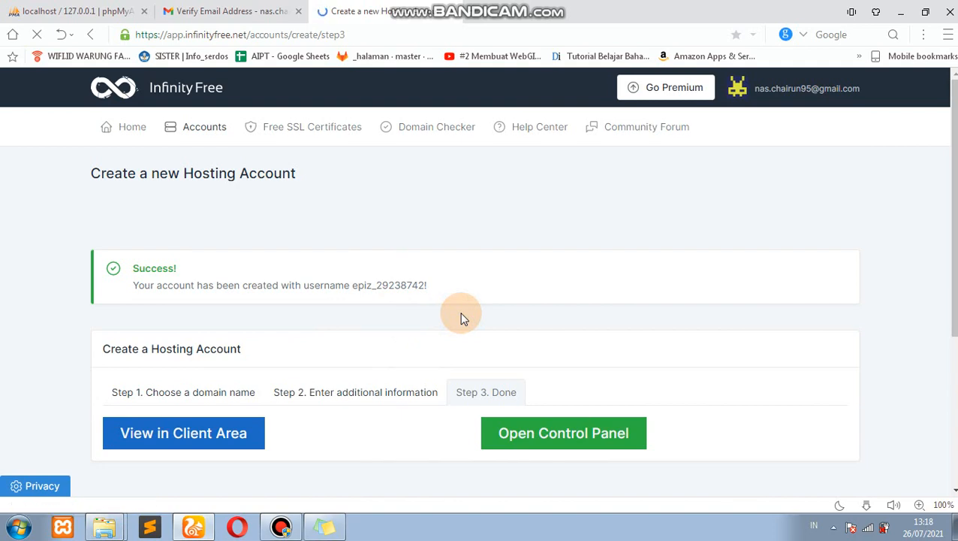
{"action": "scroll", "coordinate": [461, 319], "scroll_direction": "down", "scroll_amount": 2}
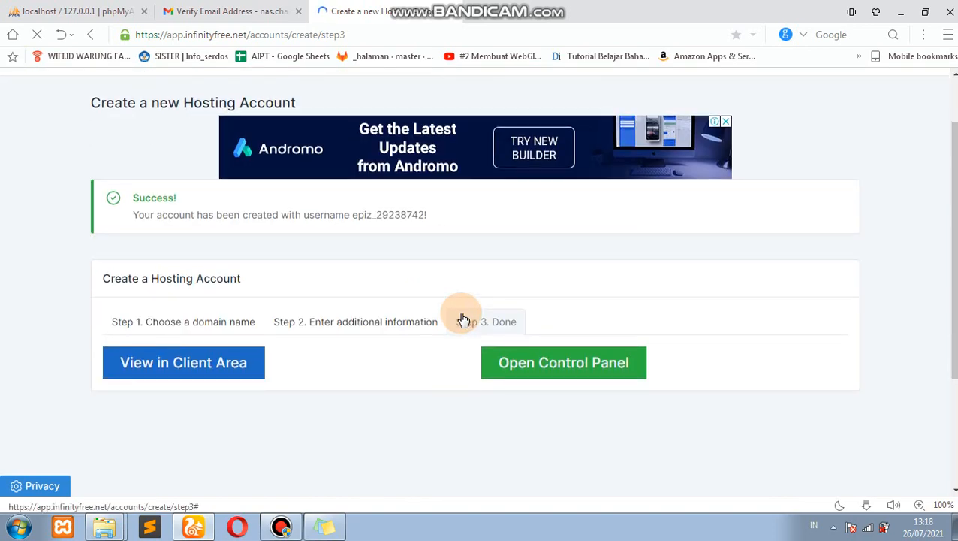
{"action": "scroll", "coordinate": [420, 301], "scroll_direction": "up", "scroll_amount": 2}
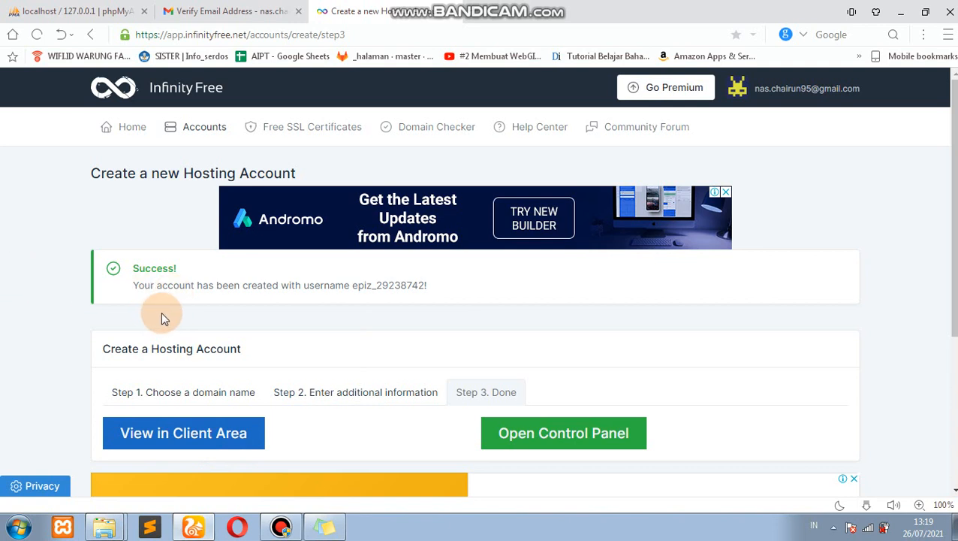
Open the new hosting account in the client area and review its account, FTP, domain and MySQL details
{"action": "left_click", "coordinate": [203, 442]}
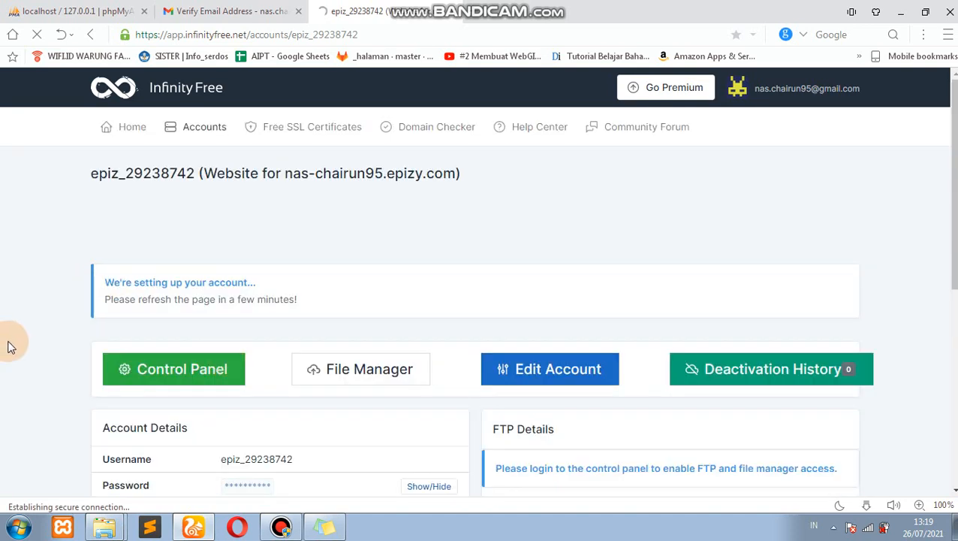
{"action": "scroll", "coordinate": [64, 285], "scroll_direction": "down", "scroll_amount": 1}
{"action": "scroll", "coordinate": [69, 286], "scroll_direction": "down", "scroll_amount": 1}
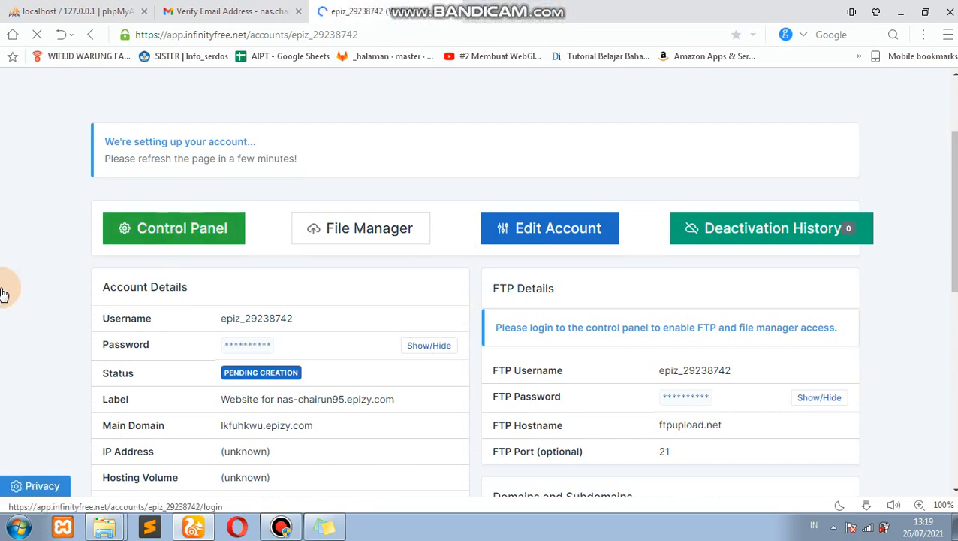
{"action": "scroll", "coordinate": [3, 291], "scroll_direction": "down", "scroll_amount": 1}
{"action": "scroll", "coordinate": [368, 279], "scroll_direction": "down", "scroll_amount": 1}
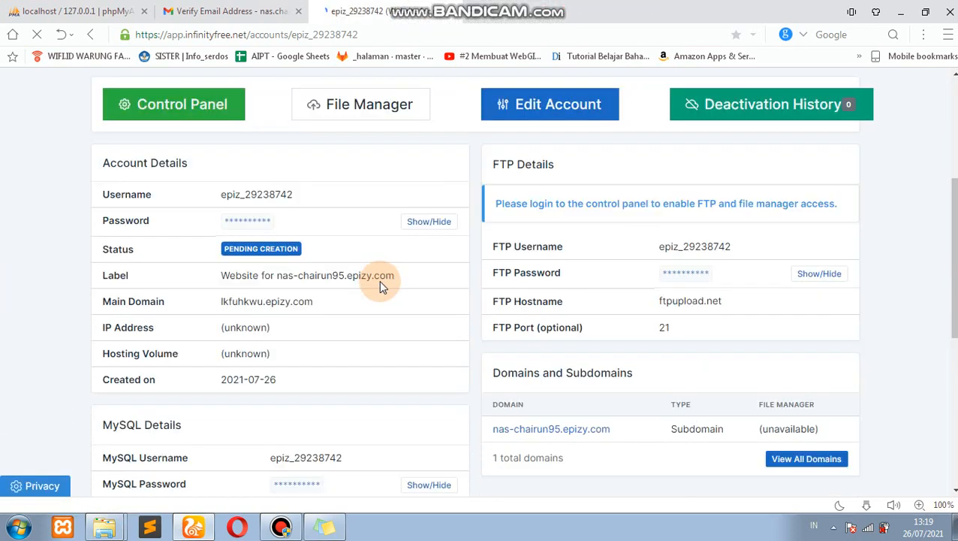
{"action": "scroll", "coordinate": [287, 313], "scroll_direction": "down", "scroll_amount": 1}
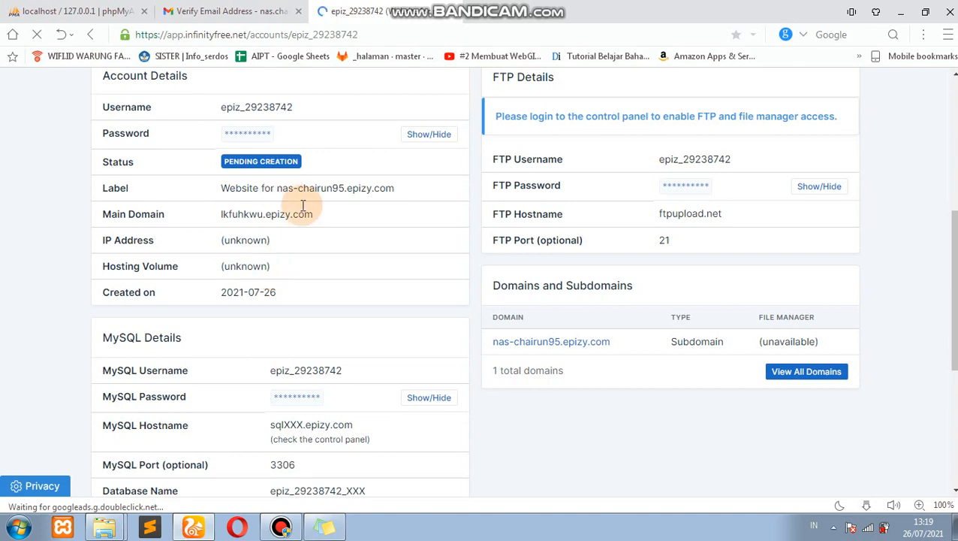
{"action": "left_click", "coordinate": [413, 398]}
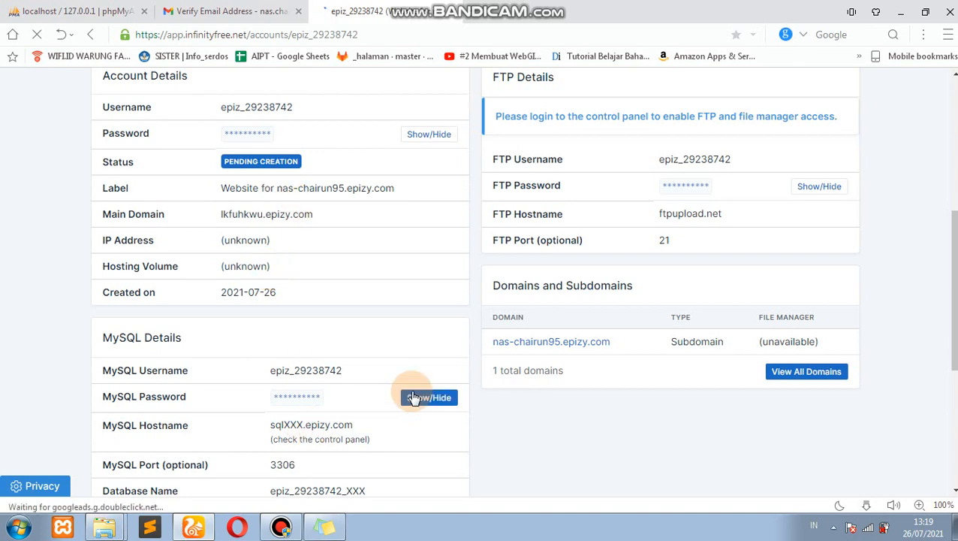
{"action": "scroll", "coordinate": [471, 434], "scroll_direction": "down", "scroll_amount": 1}
{"action": "scroll", "coordinate": [480, 436], "scroll_direction": "down", "scroll_amount": 1}
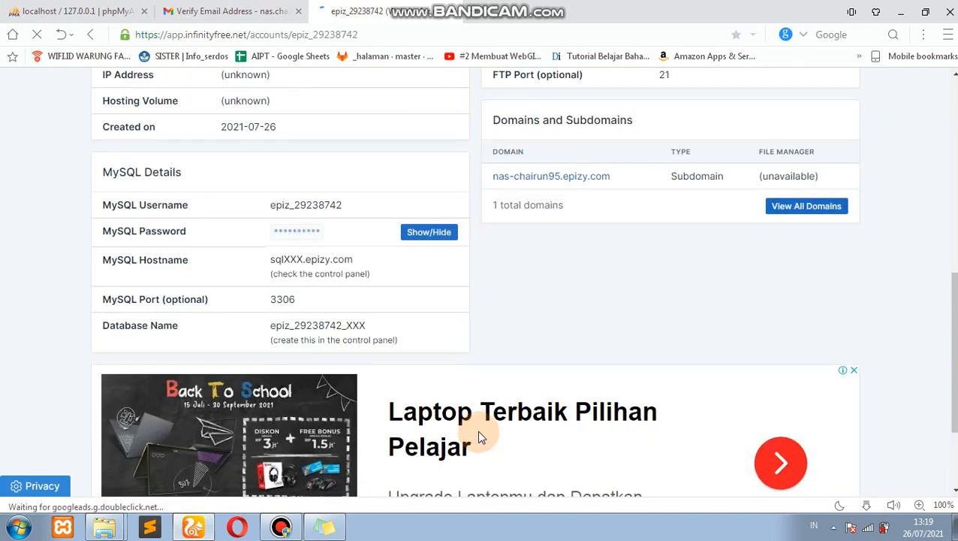
{"action": "scroll", "coordinate": [479, 437], "scroll_direction": "down", "scroll_amount": 1}
{"action": "scroll", "coordinate": [466, 300], "scroll_direction": "up", "scroll_amount": 2}
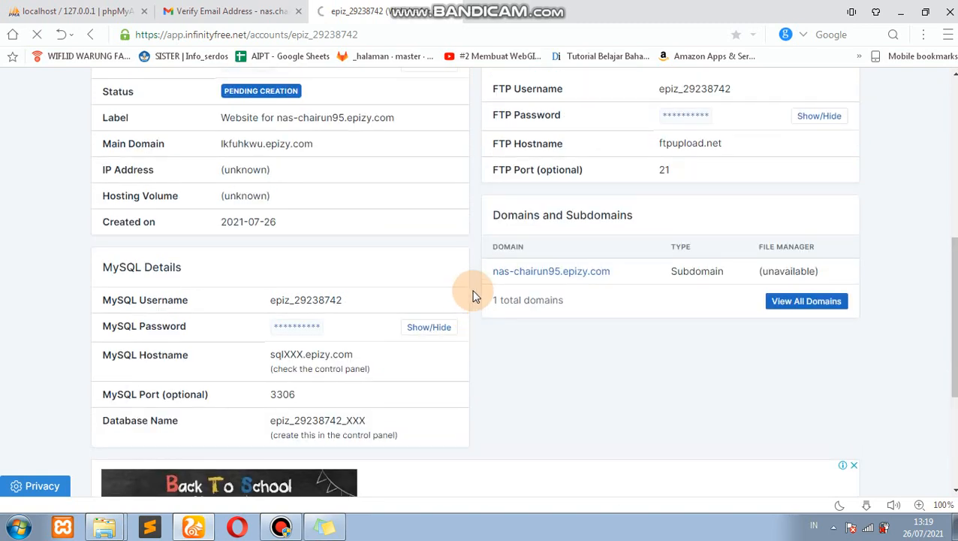
{"action": "scroll", "coordinate": [469, 299], "scroll_direction": "up", "scroll_amount": 3}
{"action": "scroll", "coordinate": [473, 297], "scroll_direction": "up", "scroll_amount": 3}
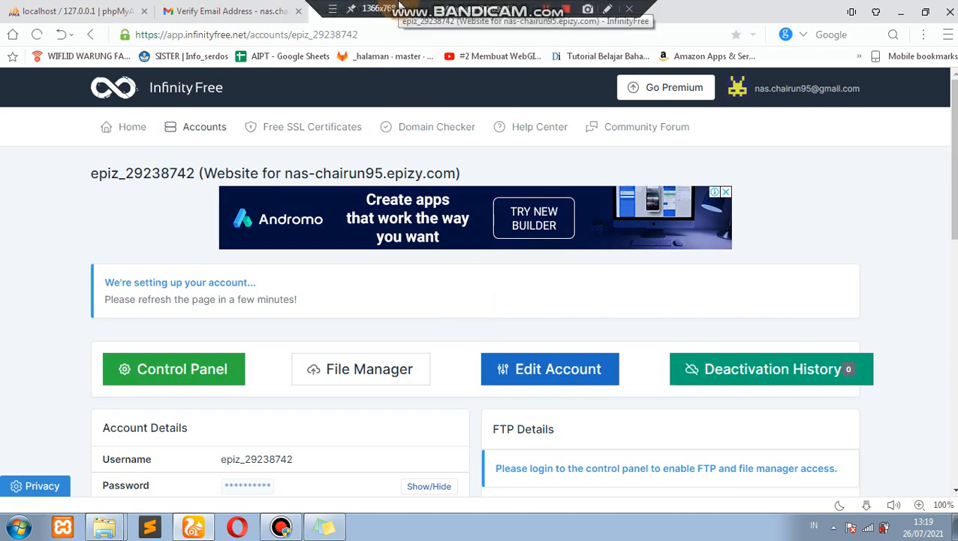
Check the hosting account's setup status, label and main domain in the account details
{"action": "scroll", "coordinate": [4, 358], "scroll_direction": "down", "scroll_amount": 1}
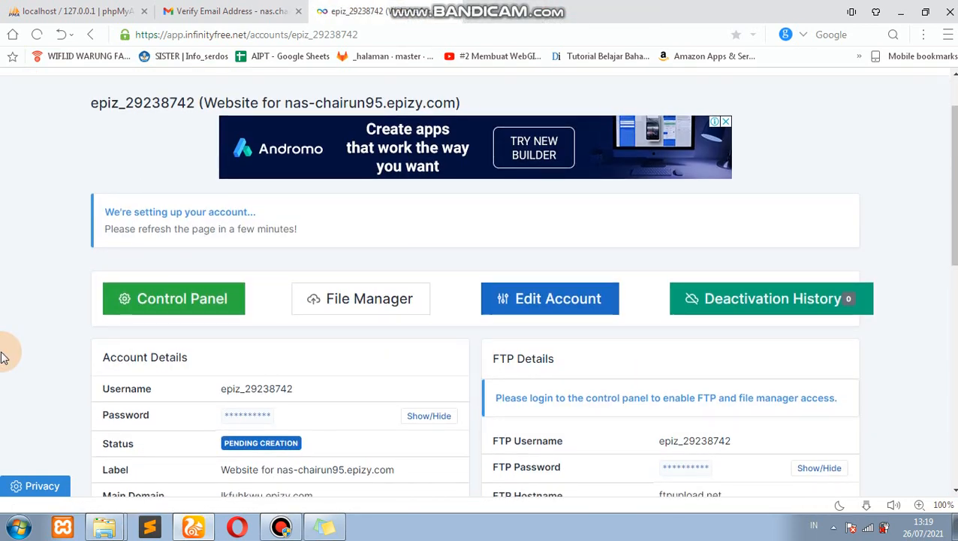
{"action": "scroll", "coordinate": [4, 358], "scroll_direction": "down", "scroll_amount": 1}
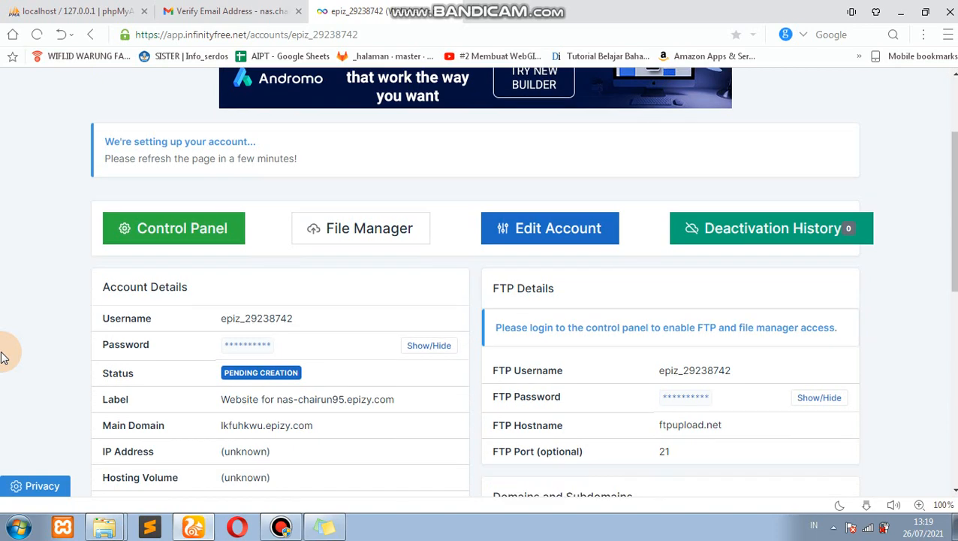
{"action": "scroll", "coordinate": [4, 358], "scroll_direction": "down", "scroll_amount": 1}
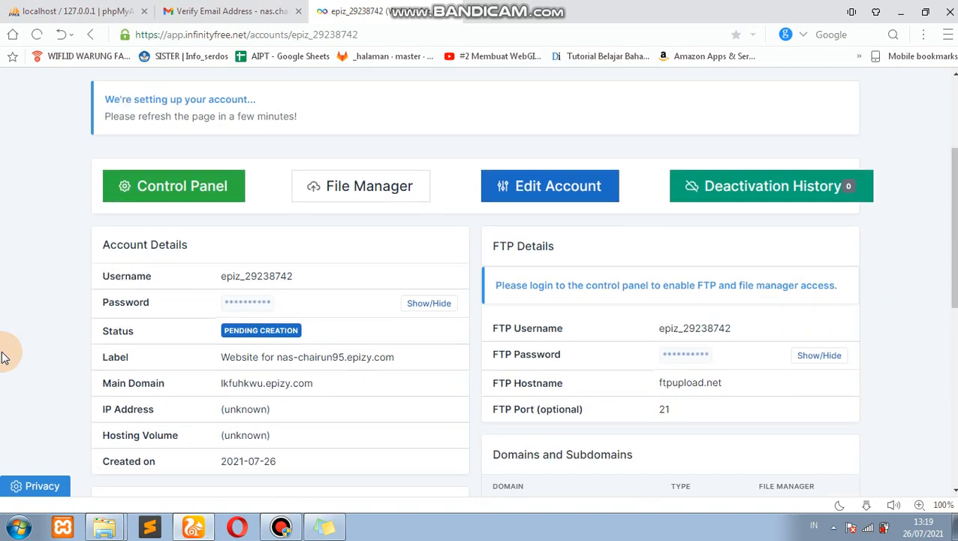
{"action": "scroll", "coordinate": [4, 357], "scroll_direction": "down", "scroll_amount": 1}
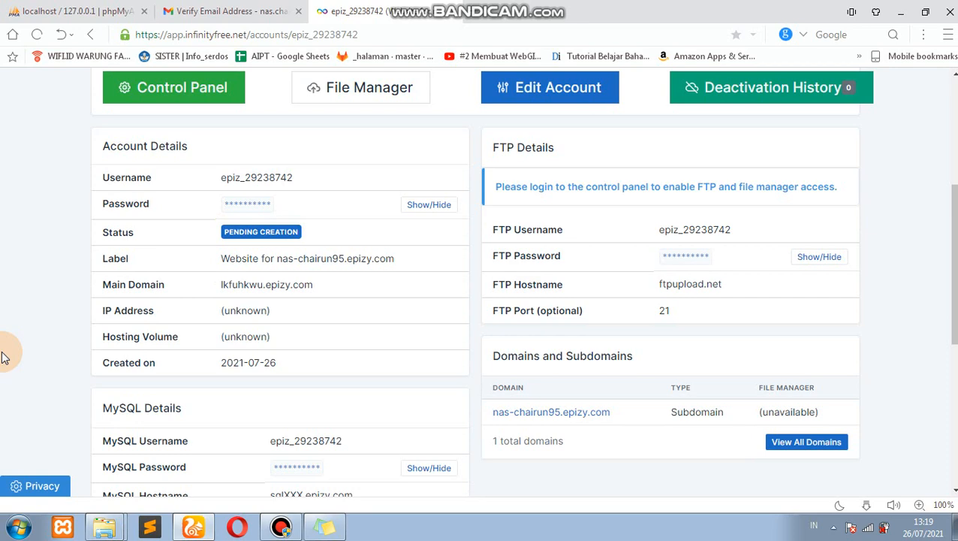
{"action": "scroll", "coordinate": [4, 358], "scroll_direction": "up", "scroll_amount": 4}
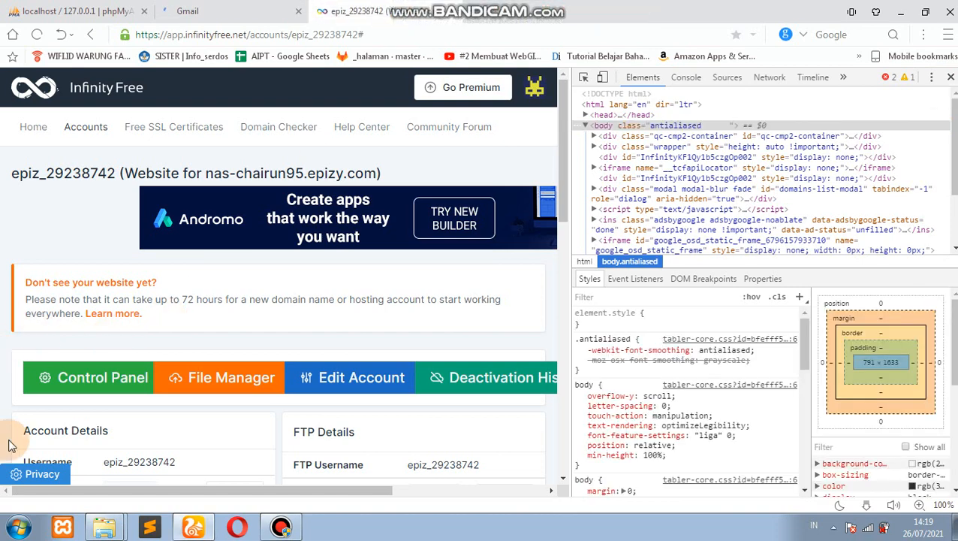
Close the developer tools, open the hosting account's Control Panel in a new browser tab and switch to it
{"action": "key", "text": "F12"}
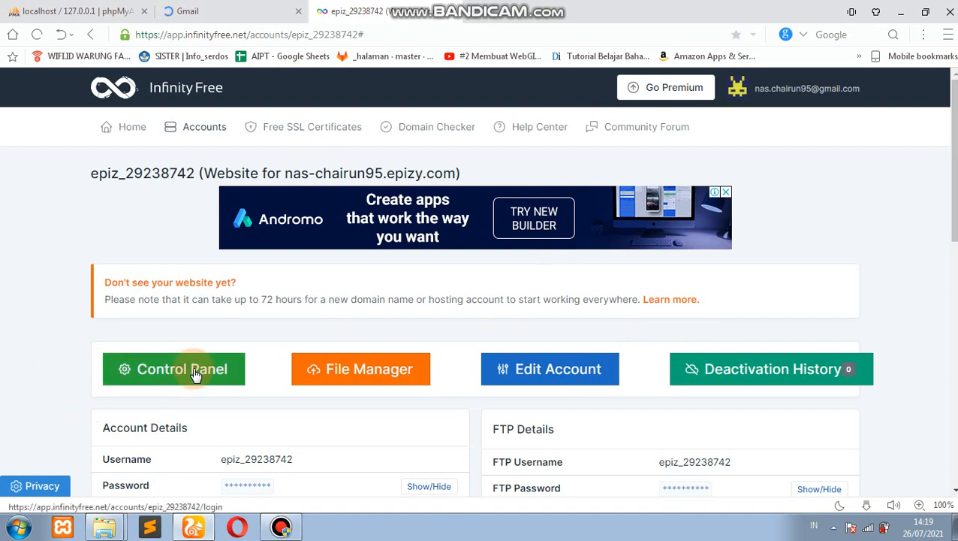
{"action": "right_click", "coordinate": [152, 370]}
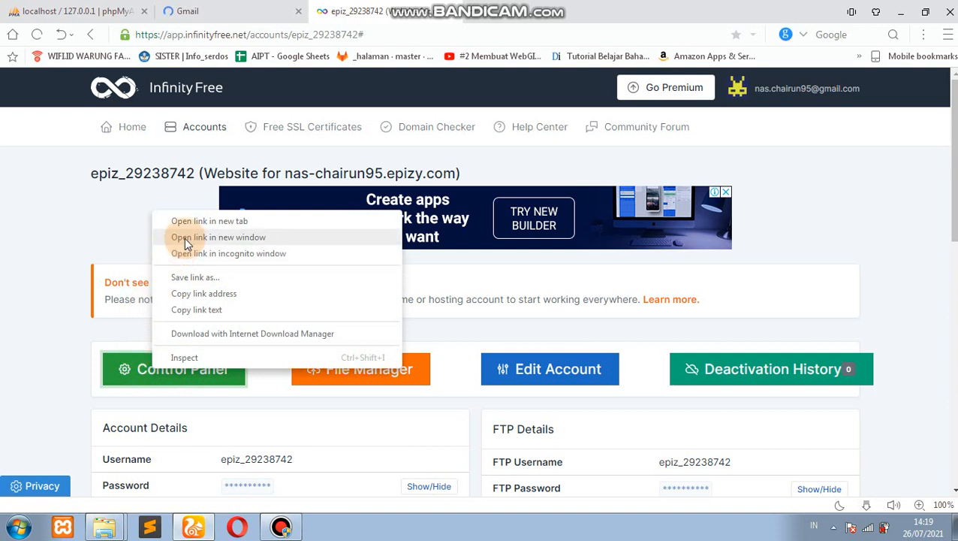
{"action": "left_click", "coordinate": [206, 221]}
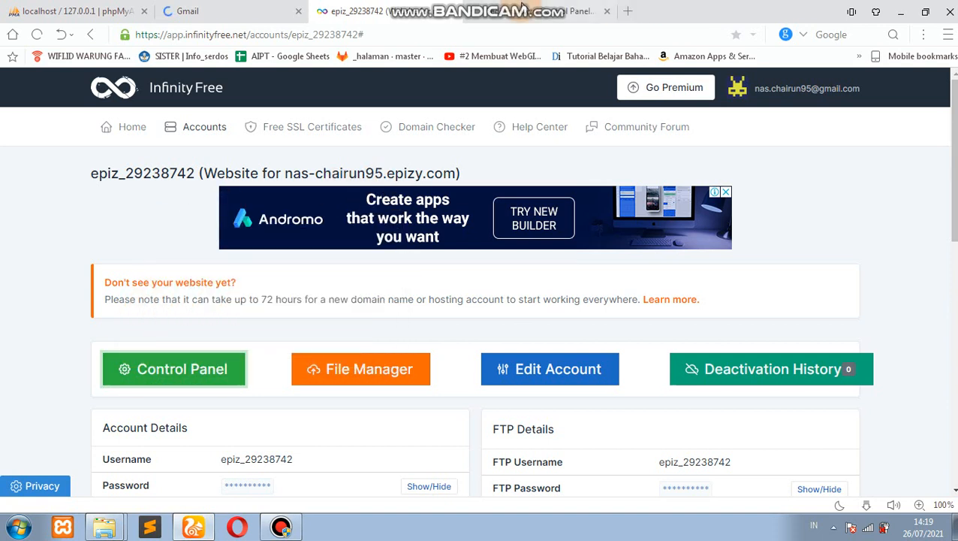
{"action": "left_click", "coordinate": [523, 9]}
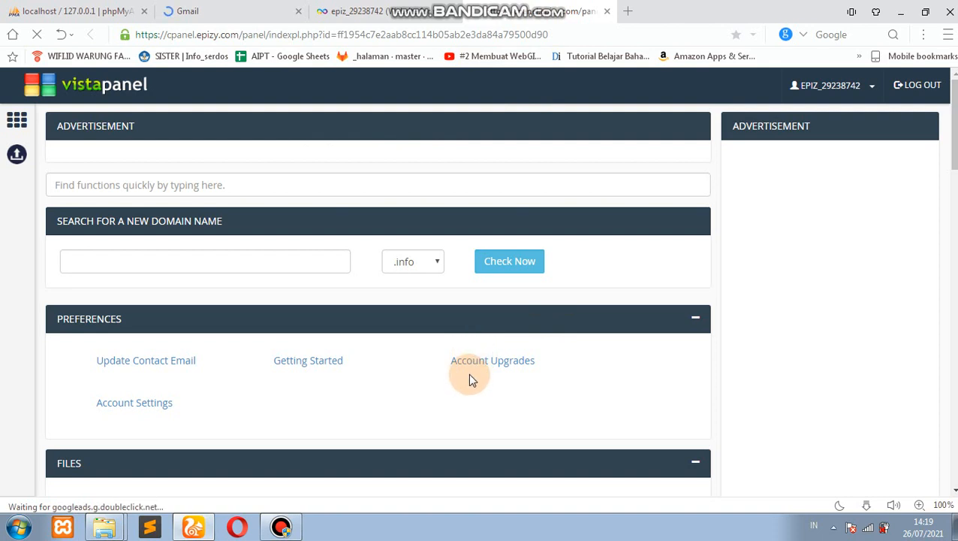
Look through the control panel's Preferences, Files, Databases and Domains sections
{"action": "scroll", "coordinate": [468, 372], "scroll_direction": "down", "scroll_amount": 1}
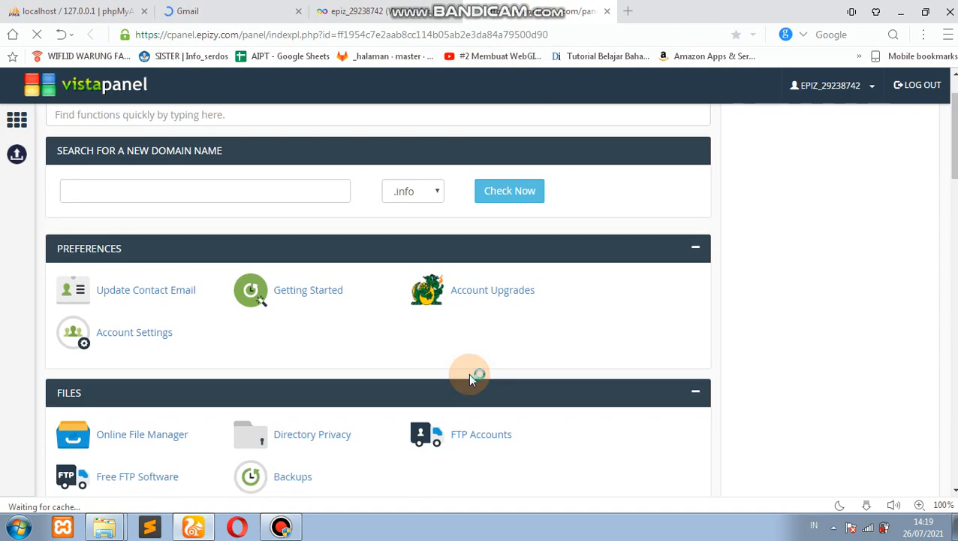
{"action": "scroll", "coordinate": [470, 375], "scroll_direction": "down", "scroll_amount": 1}
{"action": "scroll", "coordinate": [472, 381], "scroll_direction": "down", "scroll_amount": 2}
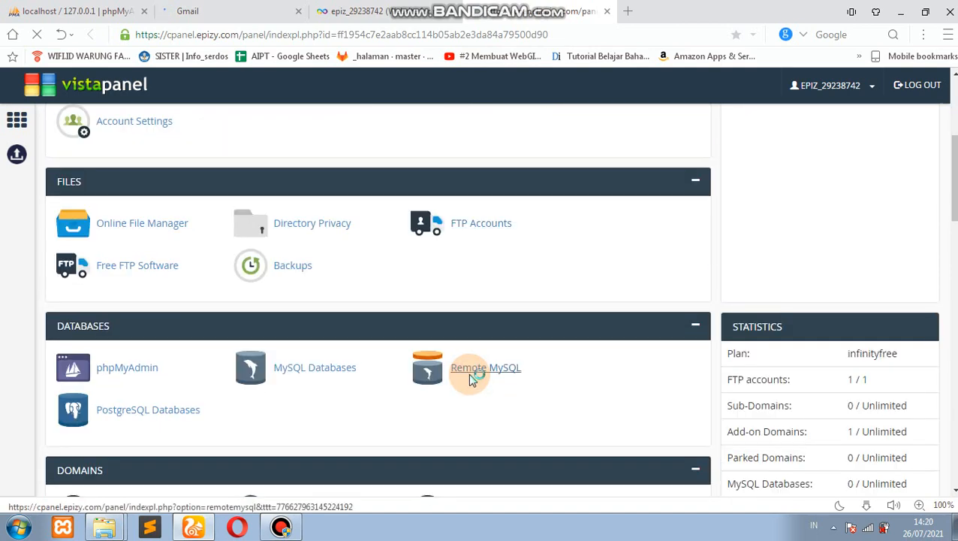
{"action": "scroll", "coordinate": [577, 383], "scroll_direction": "down", "scroll_amount": 2}
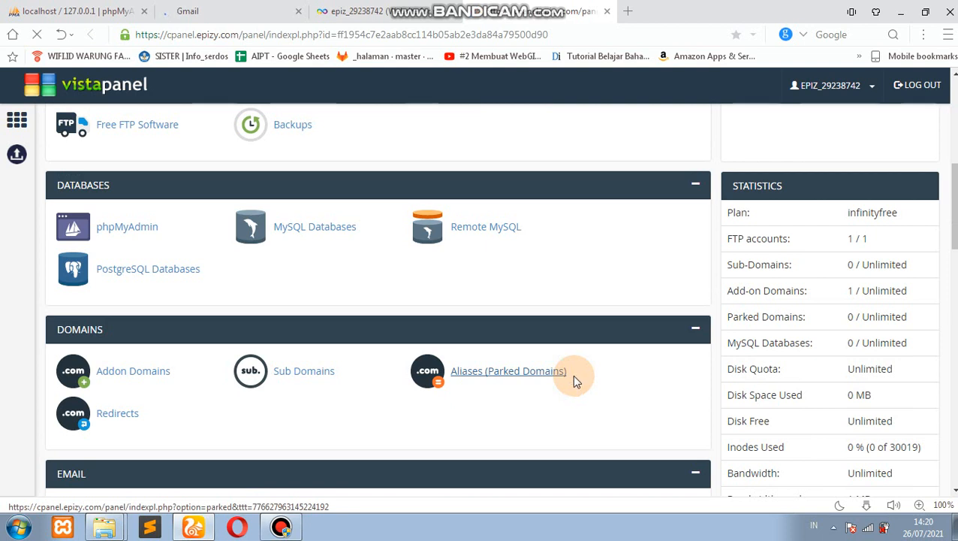
{"action": "left_click", "coordinate": [575, 379]}
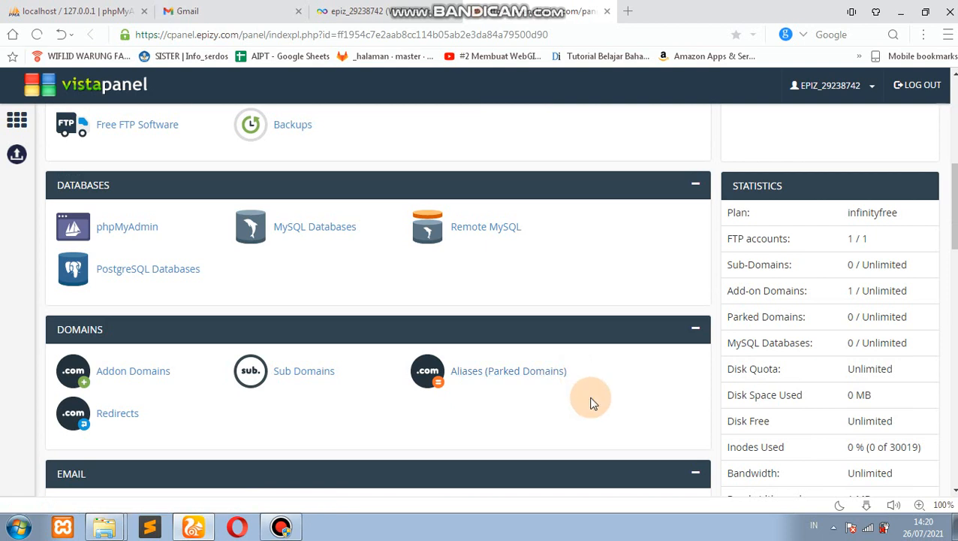
{"action": "scroll", "coordinate": [589, 398], "scroll_direction": "up", "scroll_amount": 1}
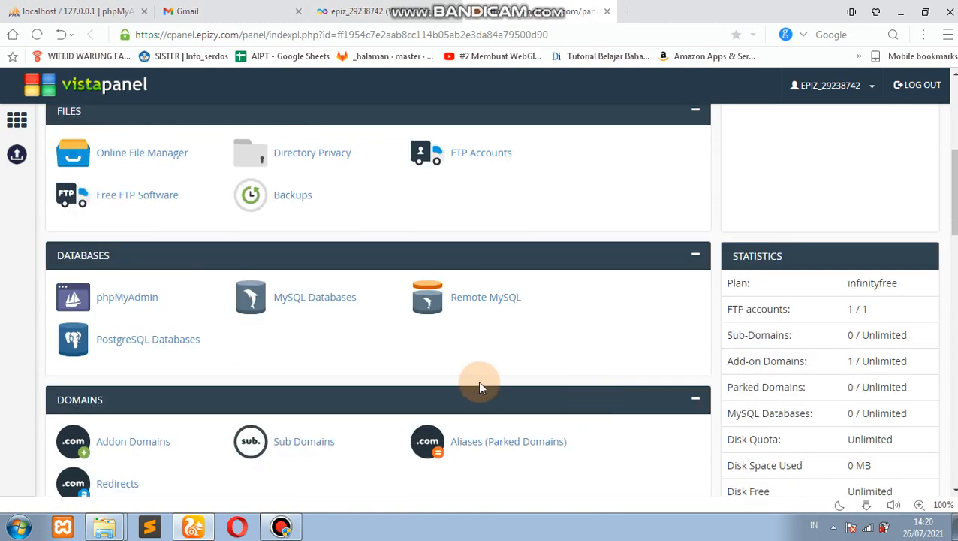
{"action": "scroll", "coordinate": [478, 380], "scroll_direction": "up", "scroll_amount": 1}
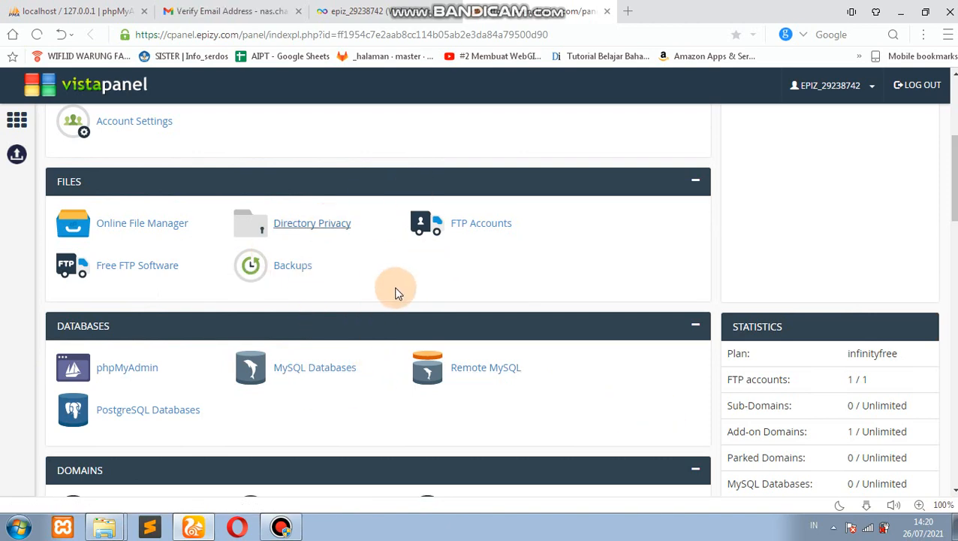
{"action": "scroll", "coordinate": [616, 317], "scroll_direction": "up", "scroll_amount": 2}
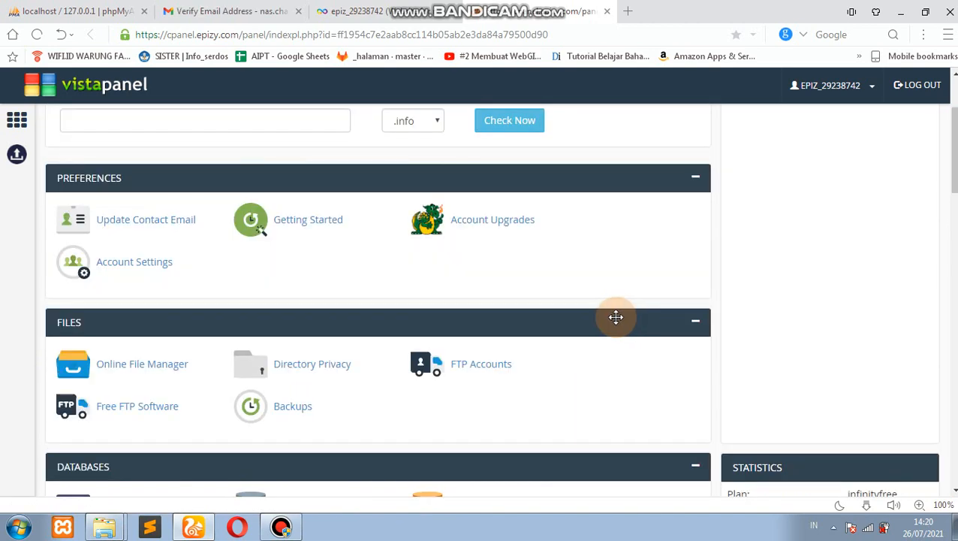
Examine the control panel's Email, Metrics, Security, Software and Advanced tools, returning to the Files and Databases sections
{"action": "scroll", "coordinate": [579, 308], "scroll_direction": "down", "scroll_amount": 1}
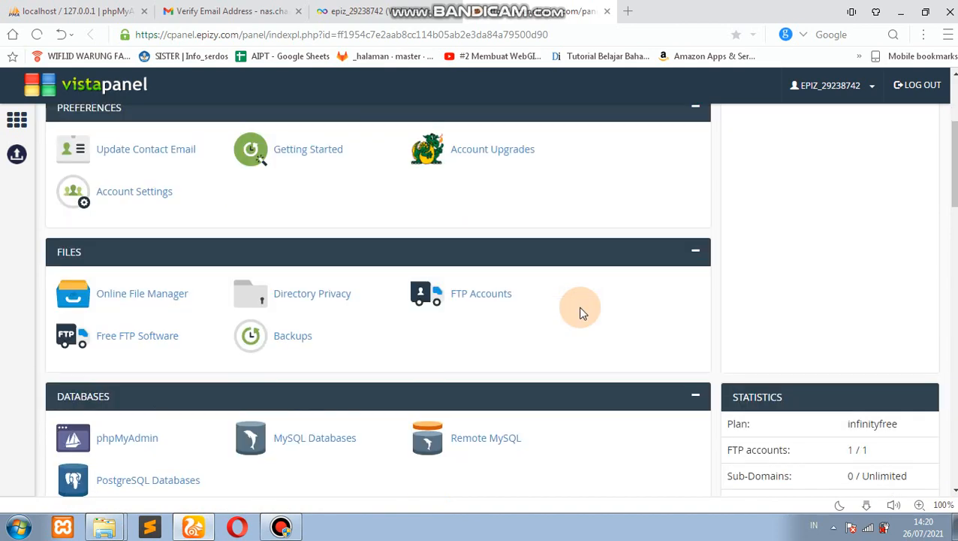
{"action": "scroll", "coordinate": [579, 312], "scroll_direction": "down", "scroll_amount": 2}
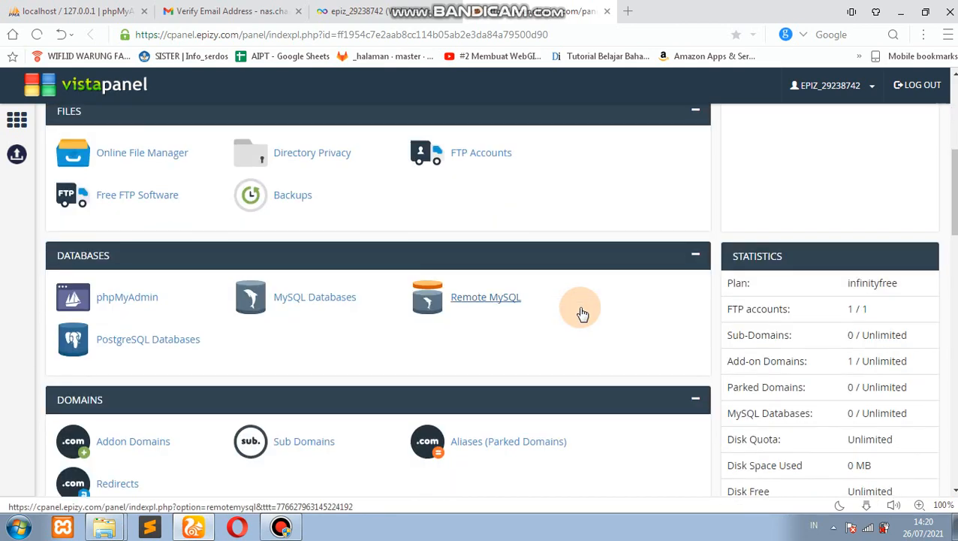
{"action": "scroll", "coordinate": [580, 311], "scroll_direction": "down", "scroll_amount": 2}
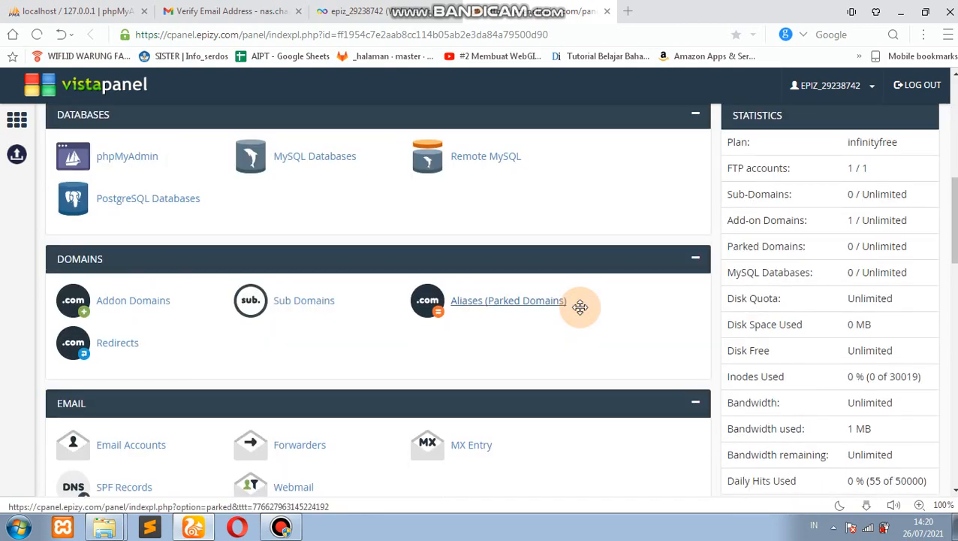
{"action": "scroll", "coordinate": [579, 308], "scroll_direction": "down", "scroll_amount": 3}
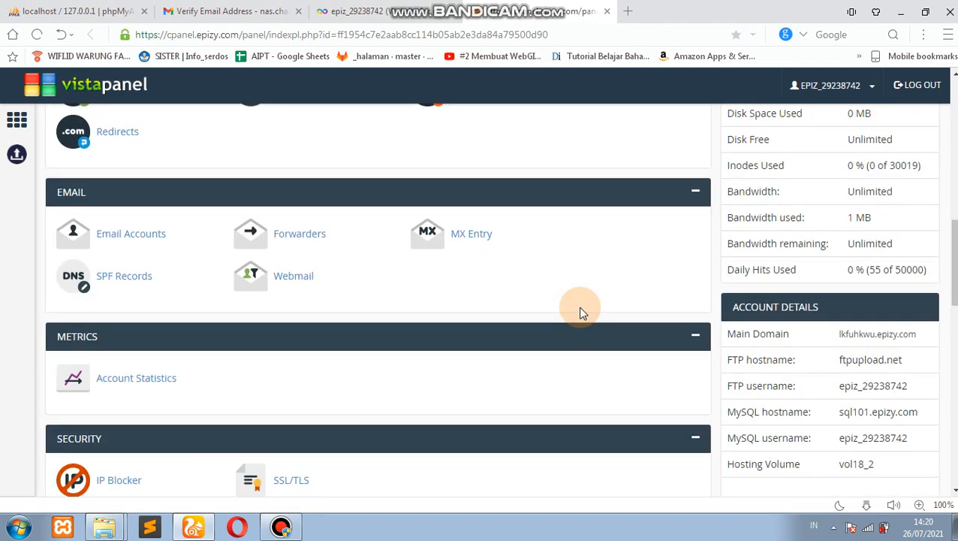
{"action": "scroll", "coordinate": [545, 417], "scroll_direction": "down", "scroll_amount": 3}
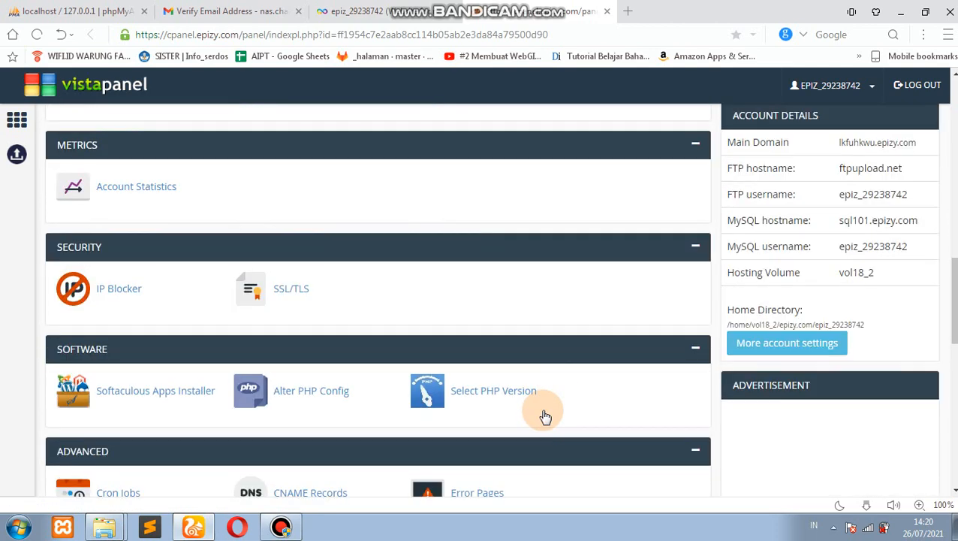
{"action": "scroll", "coordinate": [556, 414], "scroll_direction": "down", "scroll_amount": 1}
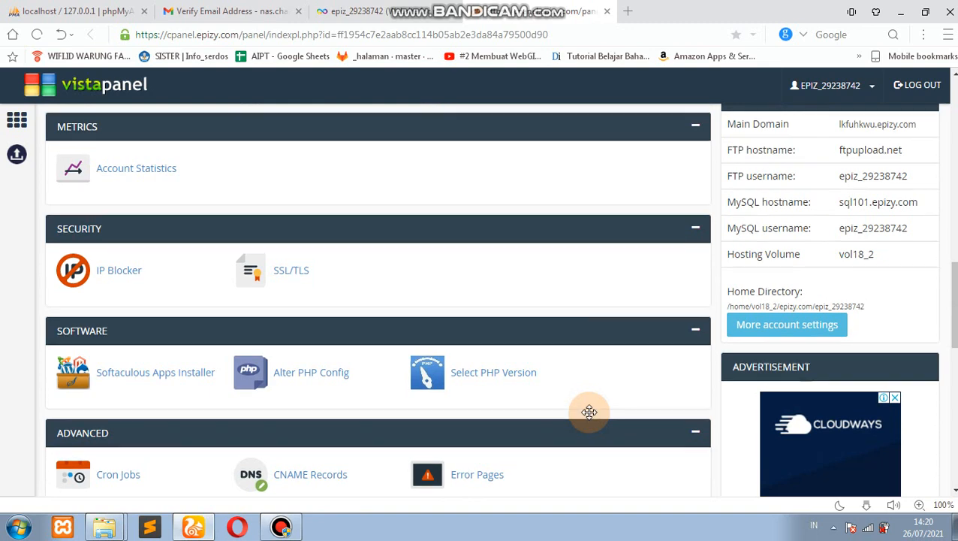
{"action": "scroll", "coordinate": [589, 418], "scroll_direction": "up", "scroll_amount": 1}
{"action": "scroll", "coordinate": [590, 418], "scroll_direction": "up", "scroll_amount": 5}
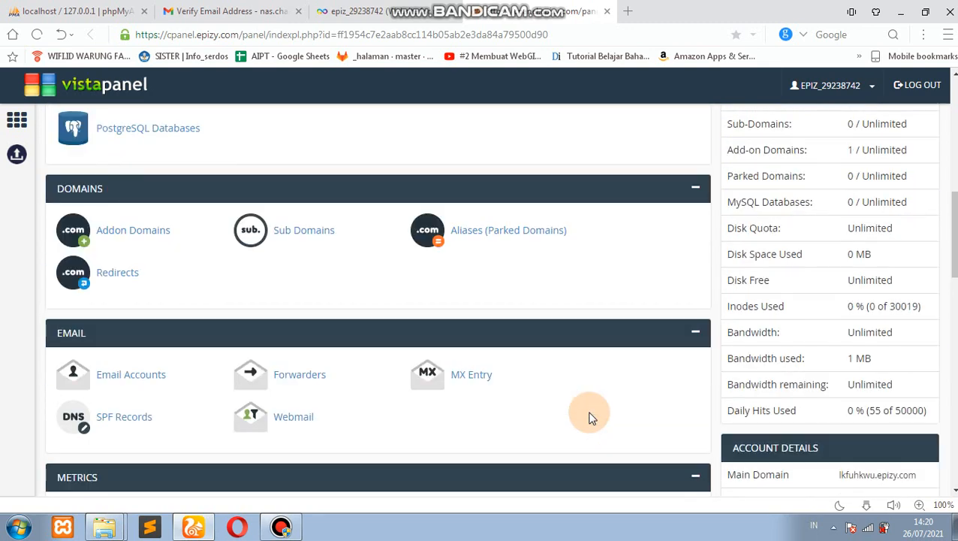
{"action": "scroll", "coordinate": [589, 411], "scroll_direction": "up", "scroll_amount": 2}
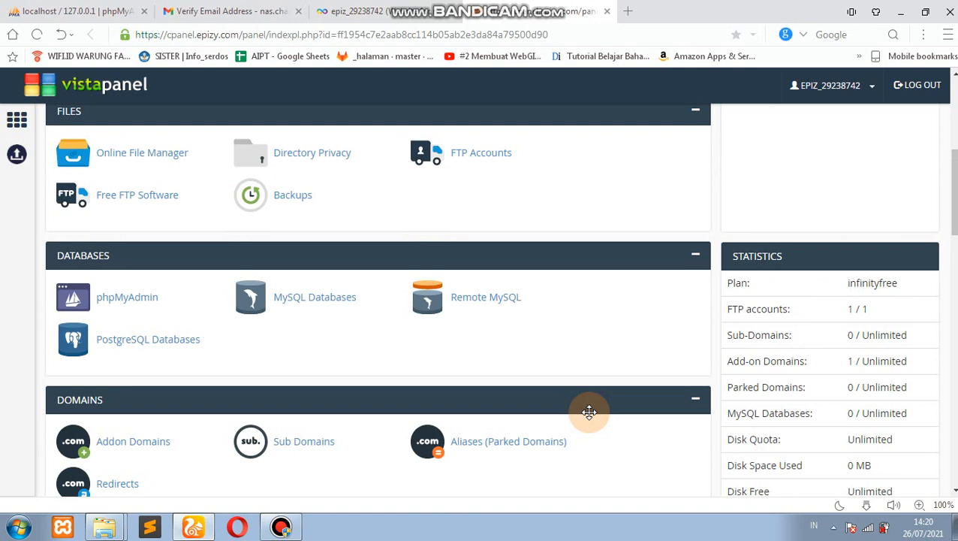
{"action": "scroll", "coordinate": [589, 413], "scroll_direction": "up", "scroll_amount": 1}
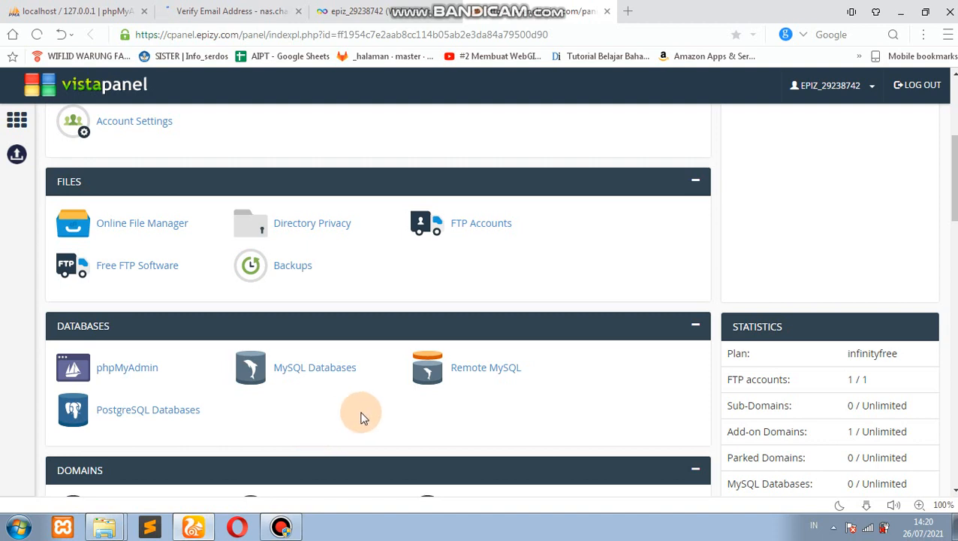
Switch to the local phpMyAdmin browser tab, collapse the e-commerce database and open the e-shop database
{"action": "left_click", "coordinate": [69, 8]}
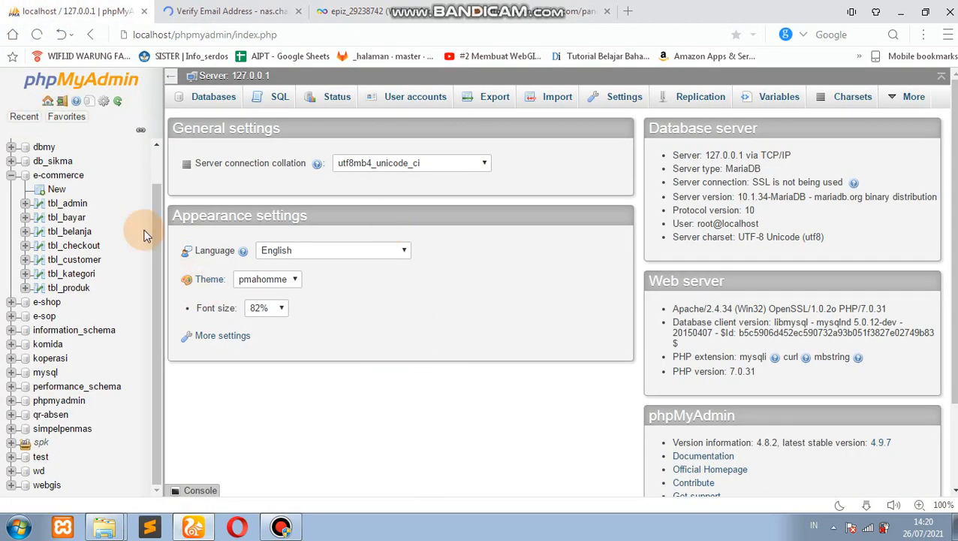
{"action": "left_click", "coordinate": [47, 102]}
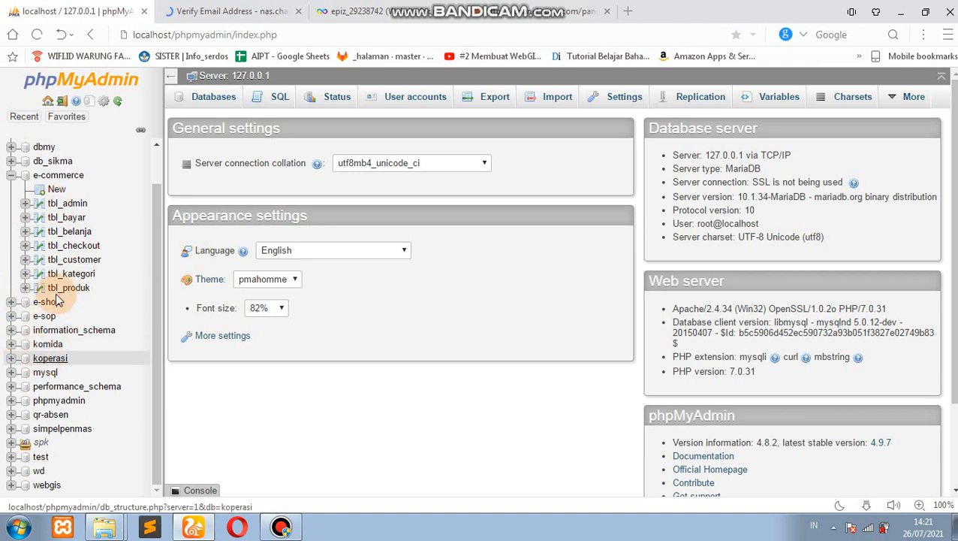
{"action": "left_click", "coordinate": [12, 176]}
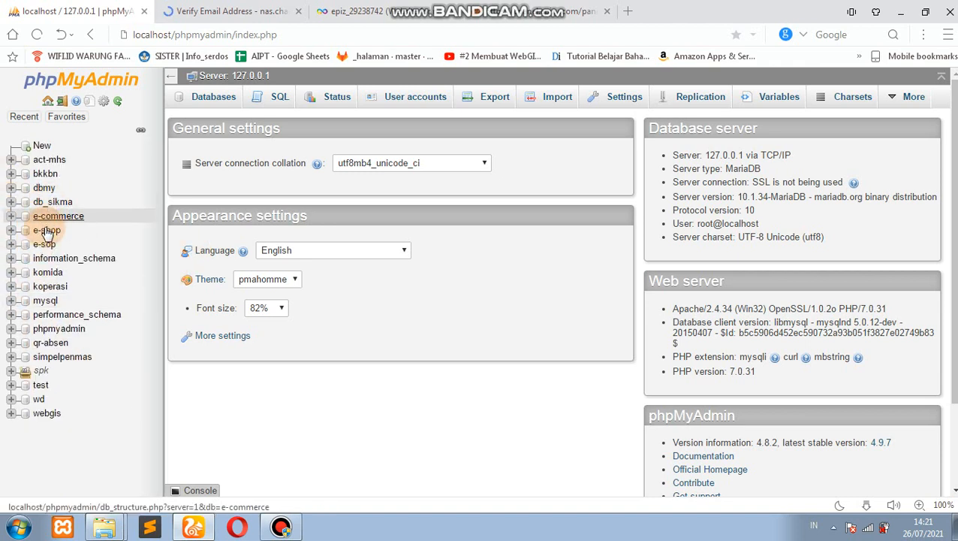
{"action": "left_click", "coordinate": [50, 232]}
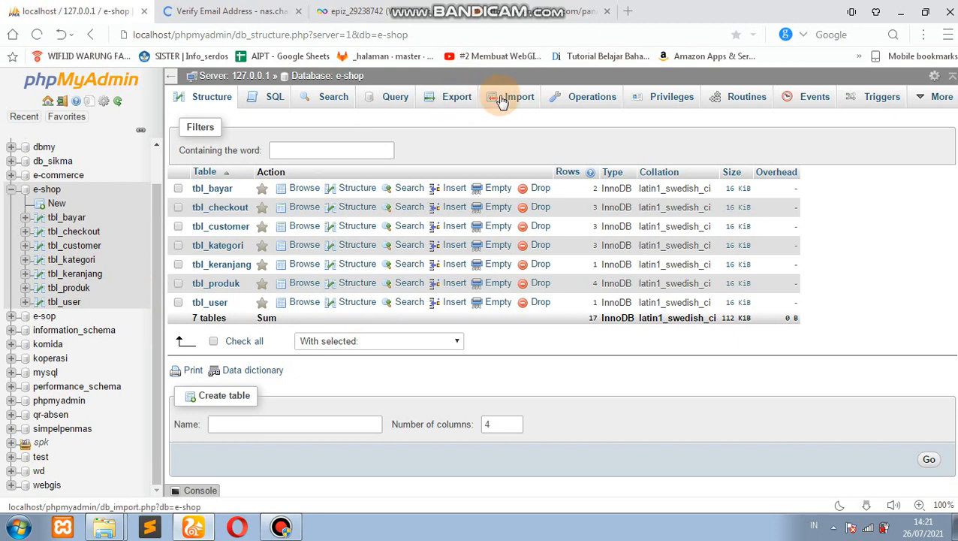
Export the e-shop database with the Quick method in SQL format and download it as e-shop.sql to D:\
{"action": "left_click", "coordinate": [458, 100]}
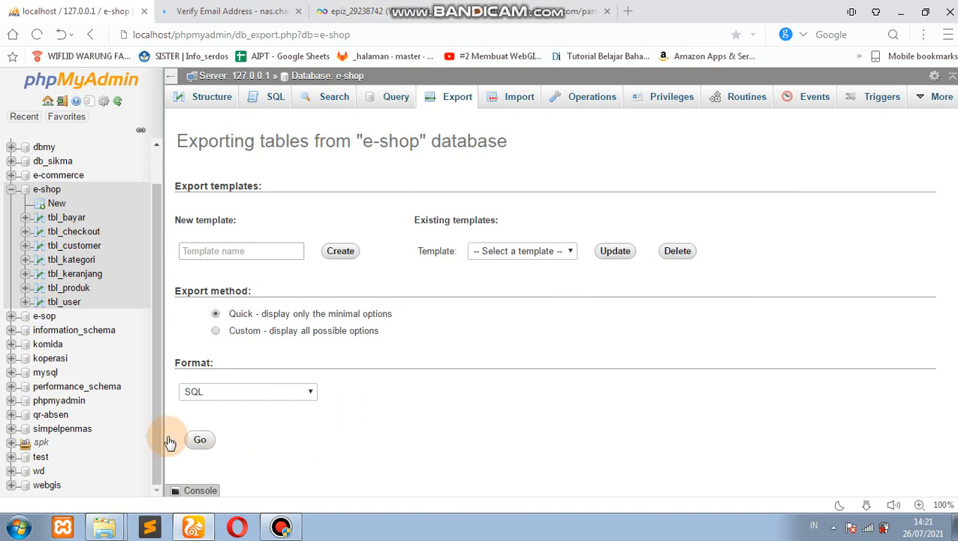
{"action": "left_click", "coordinate": [208, 442]}
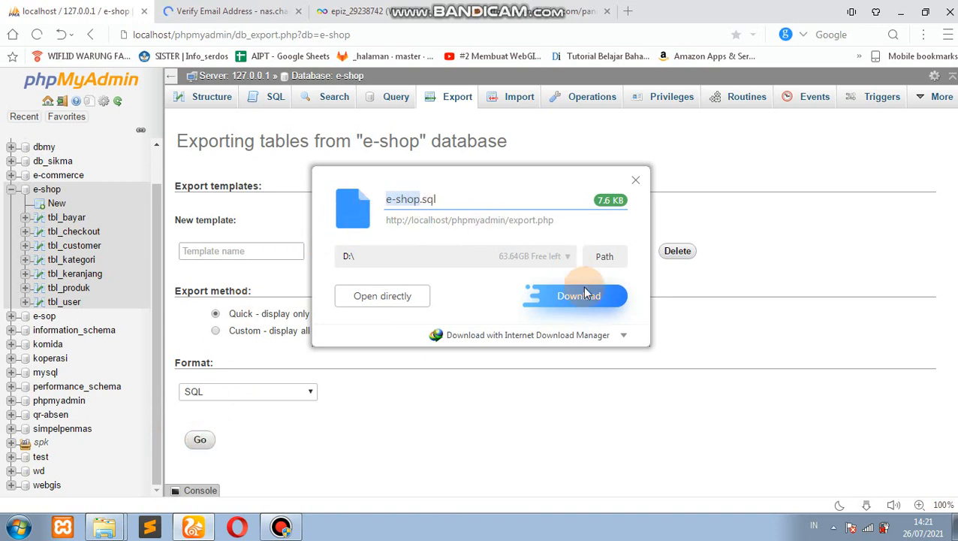
{"action": "left_click", "coordinate": [433, 203]}
{"action": "left_click", "coordinate": [587, 293]}
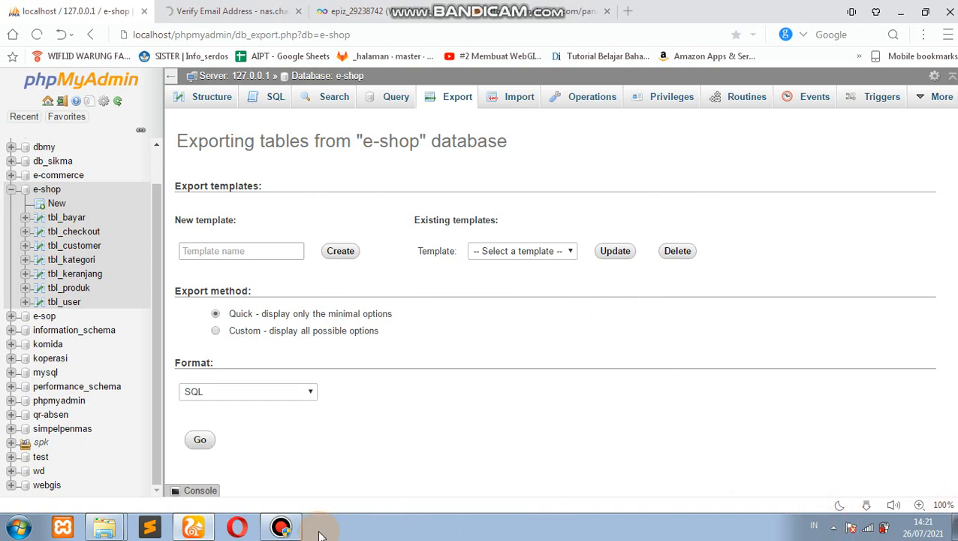
Switch to the file explorer, open the Data (D:) drive and cut the exported e-shop.sql file
{"action": "left_click", "coordinate": [120, 532]}
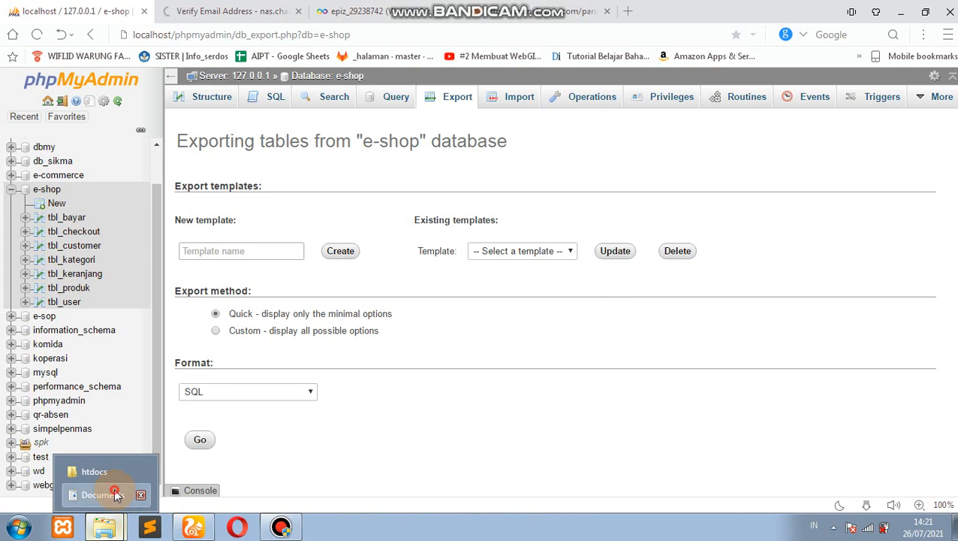
{"action": "left_click", "coordinate": [113, 494]}
{"action": "left_click", "coordinate": [51, 268]}
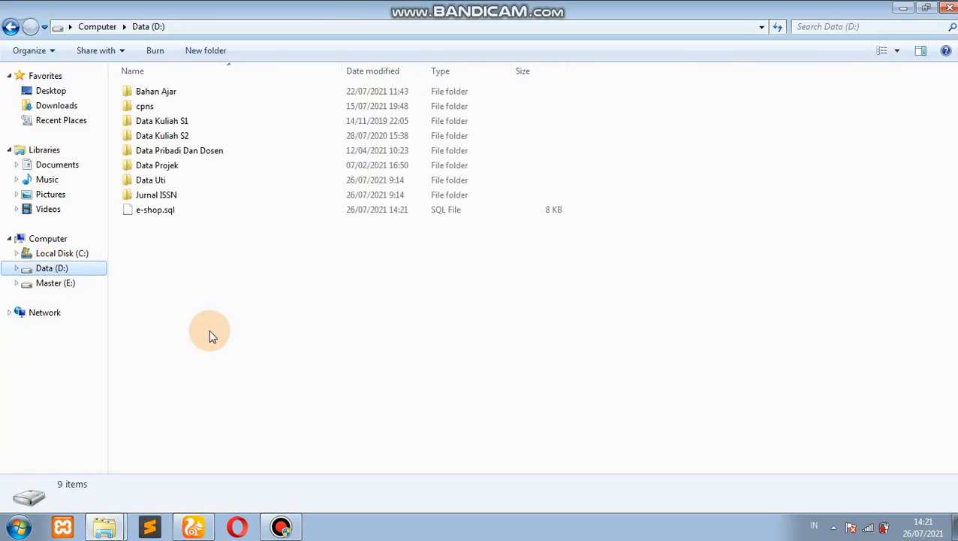
{"action": "left_click", "coordinate": [150, 210]}
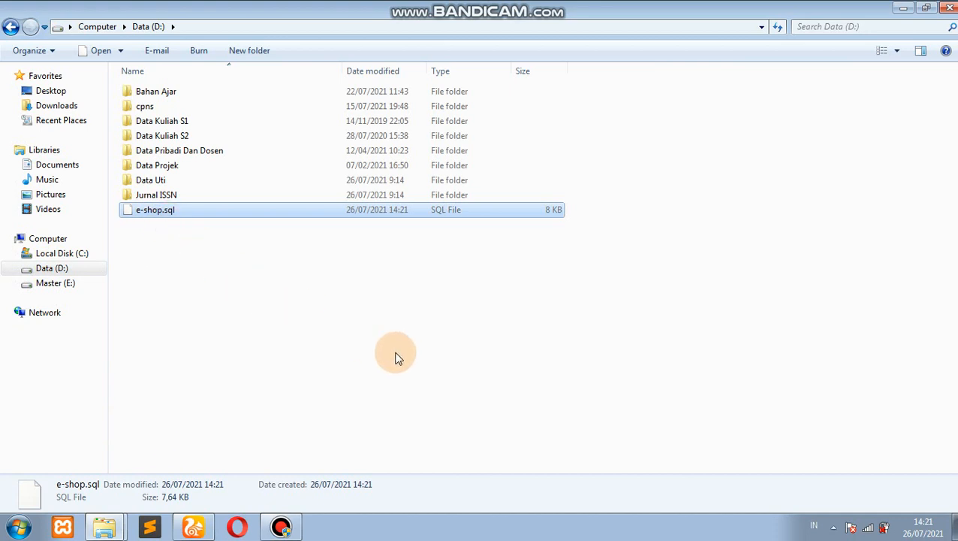
Delete the old e-shop.sql from the htdocs E-Shop folder and paste the newly exported e-shop.sql there
{"action": "left_click", "coordinate": [103, 526]}
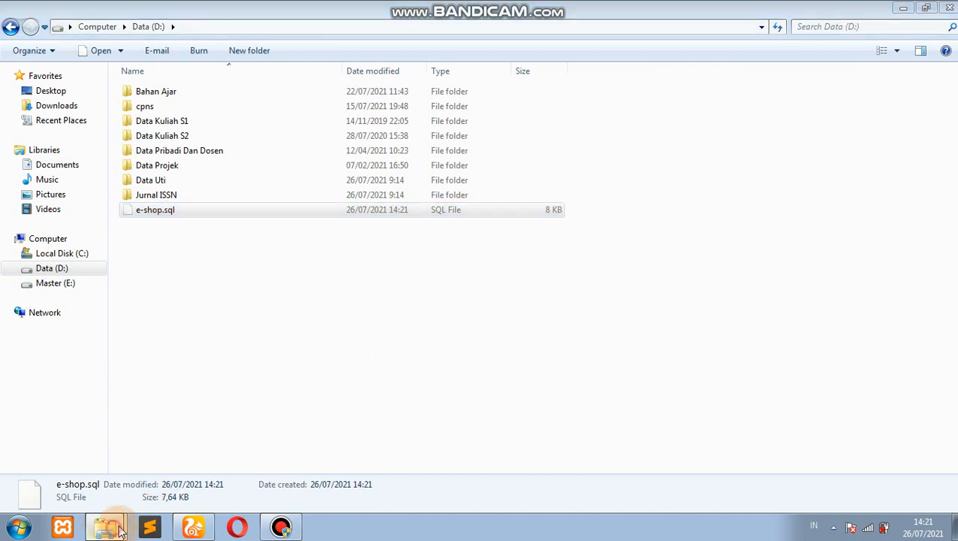
{"action": "left_click", "coordinate": [100, 471]}
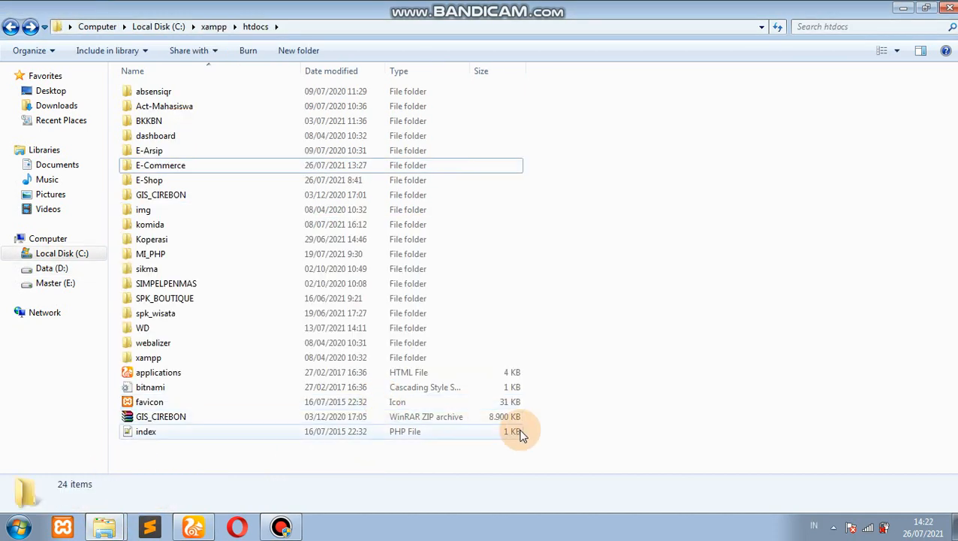
{"action": "double_click", "coordinate": [154, 182]}
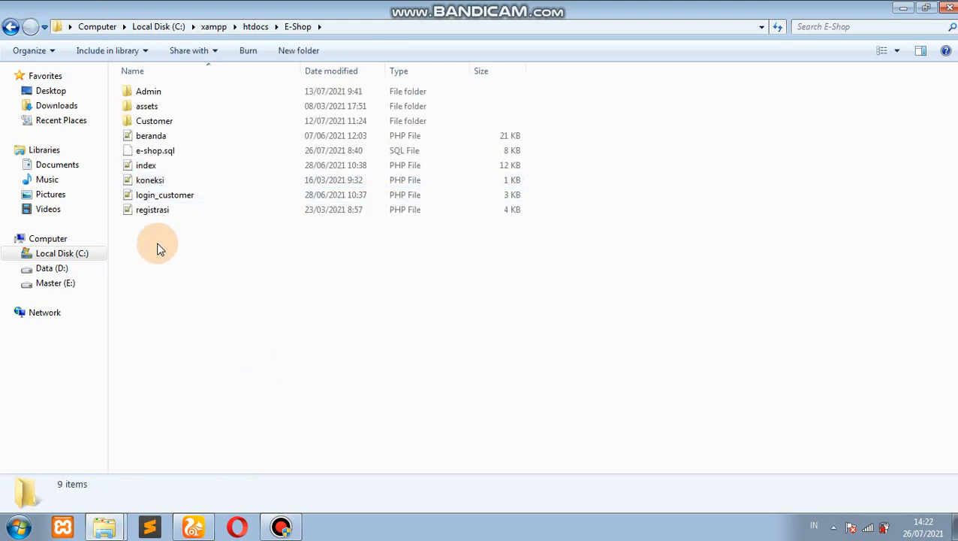
{"action": "left_click", "coordinate": [162, 155]}
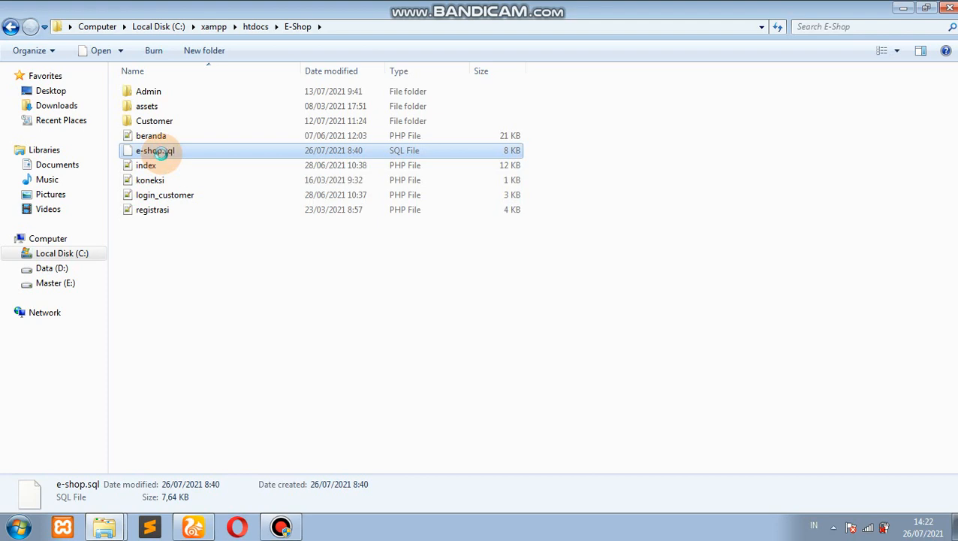
{"action": "right_click", "coordinate": [162, 155]}
{"action": "left_click", "coordinate": [224, 449]}
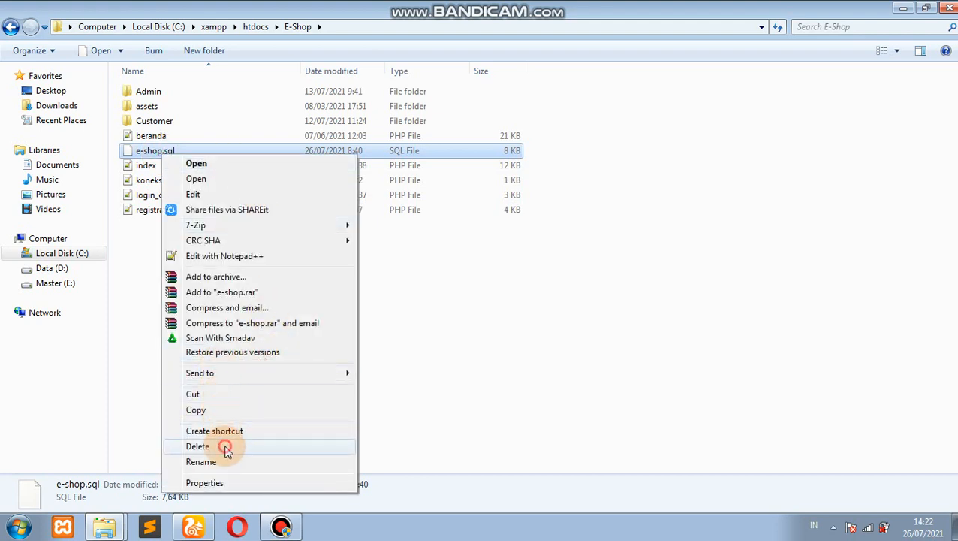
{"action": "left_click", "coordinate": [535, 316]}
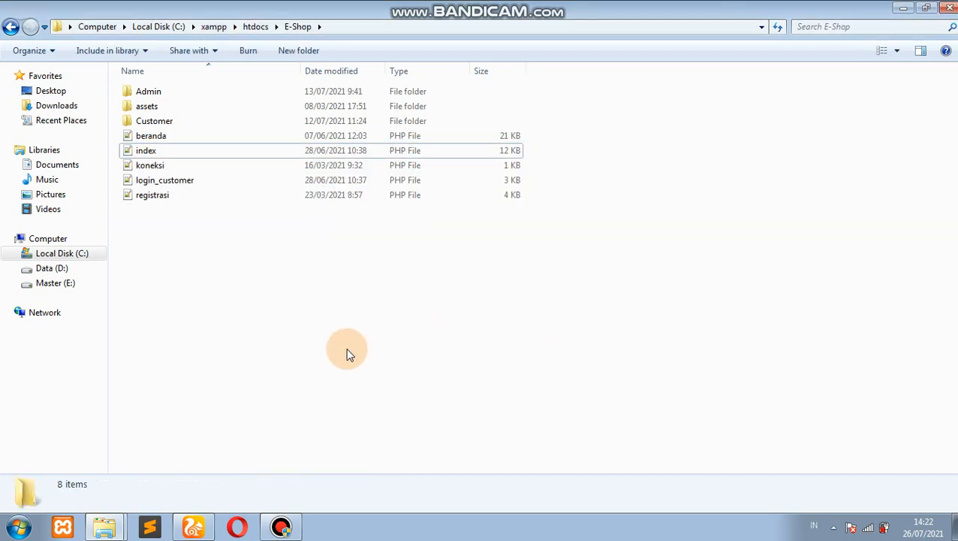
{"action": "key", "text": "ctrl+z"}
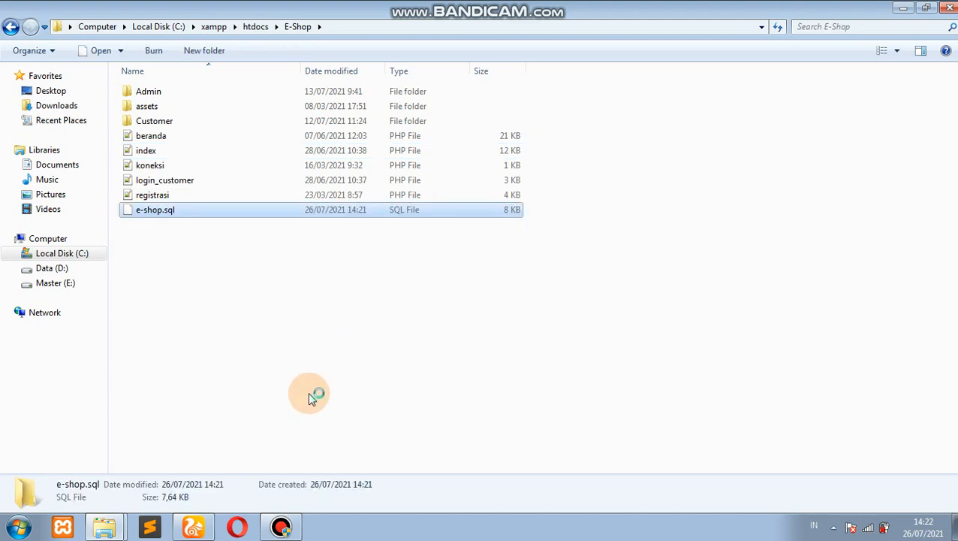
{"action": "left_click", "coordinate": [166, 311]}
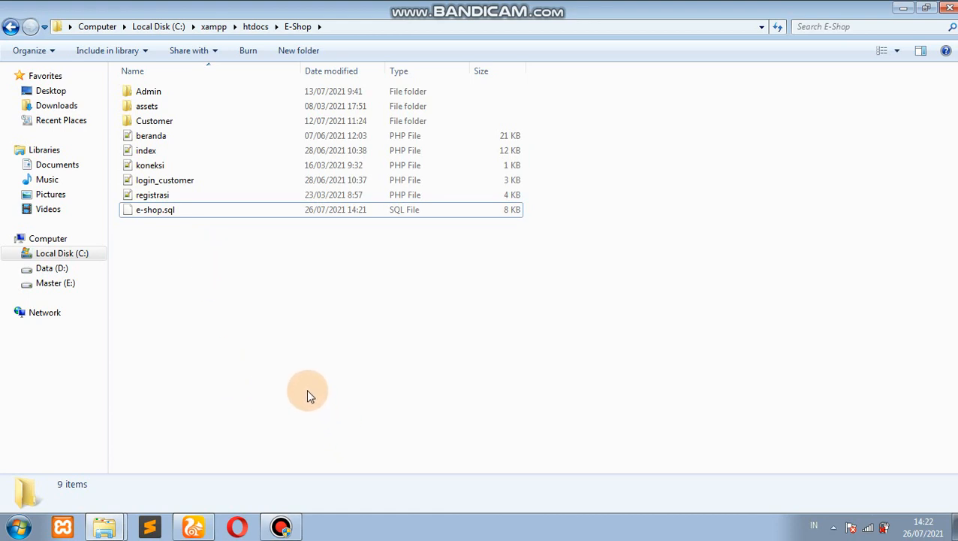
Compress all E-Shop website folders and PHP files, excluding e-shop.sql, into a ZIP archive named E-Shop.zip
{"action": "left_click", "coordinate": [148, 93]}
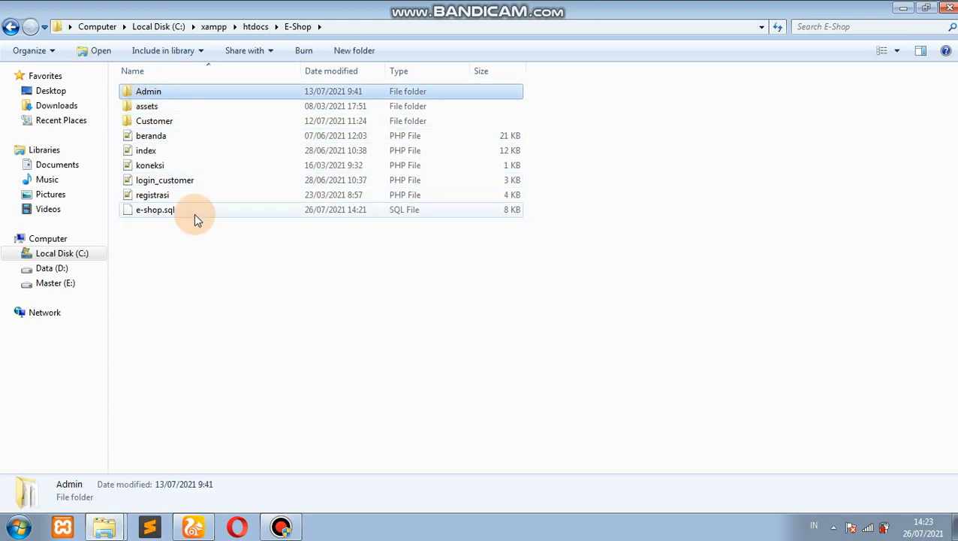
{"action": "left_click", "coordinate": [173, 198], "text": "shift"}
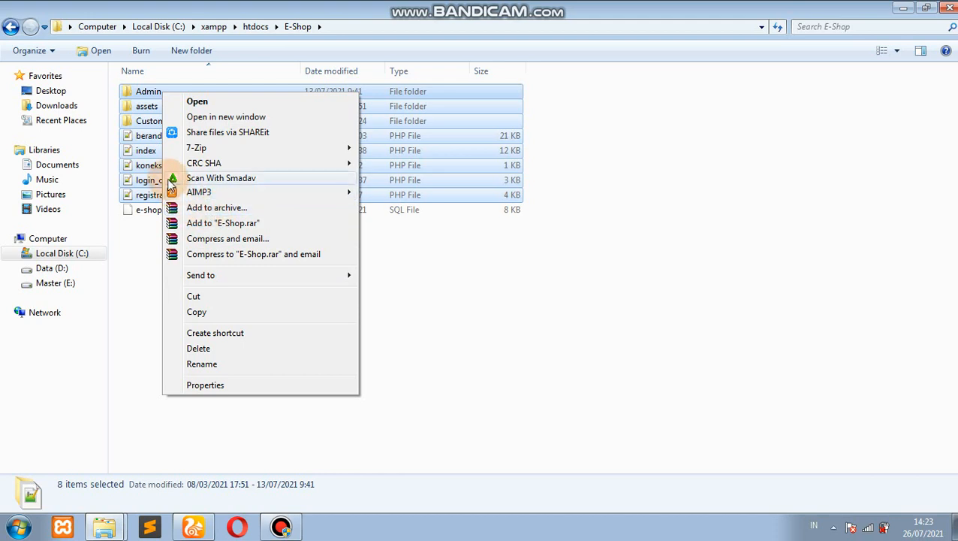
{"action": "mouse_move", "coordinate": [194, 149]}
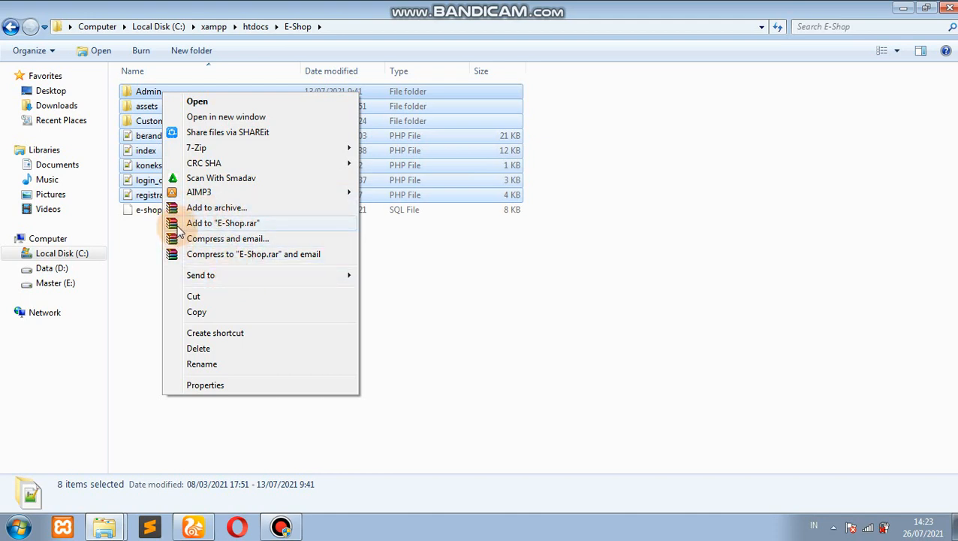
{"action": "left_click", "coordinate": [217, 214]}
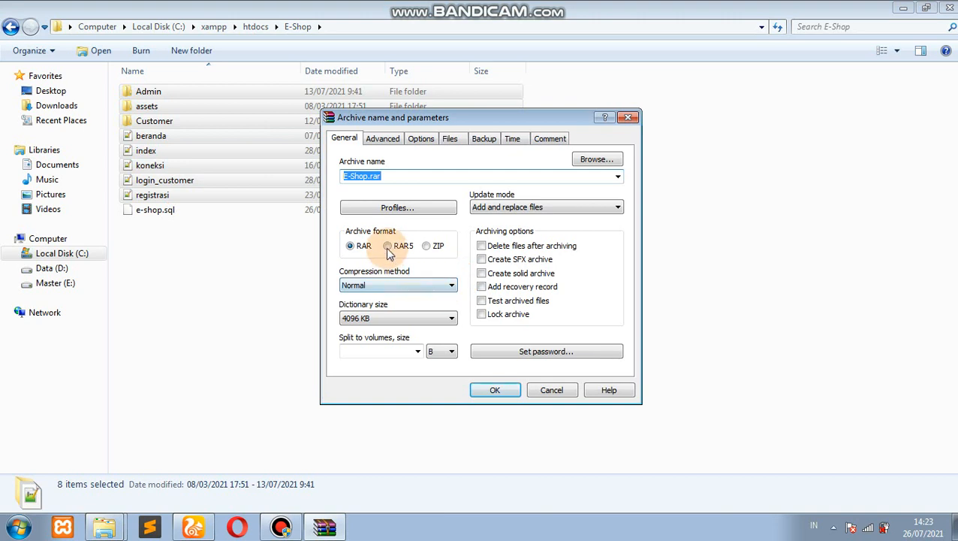
{"action": "left_click", "coordinate": [427, 249]}
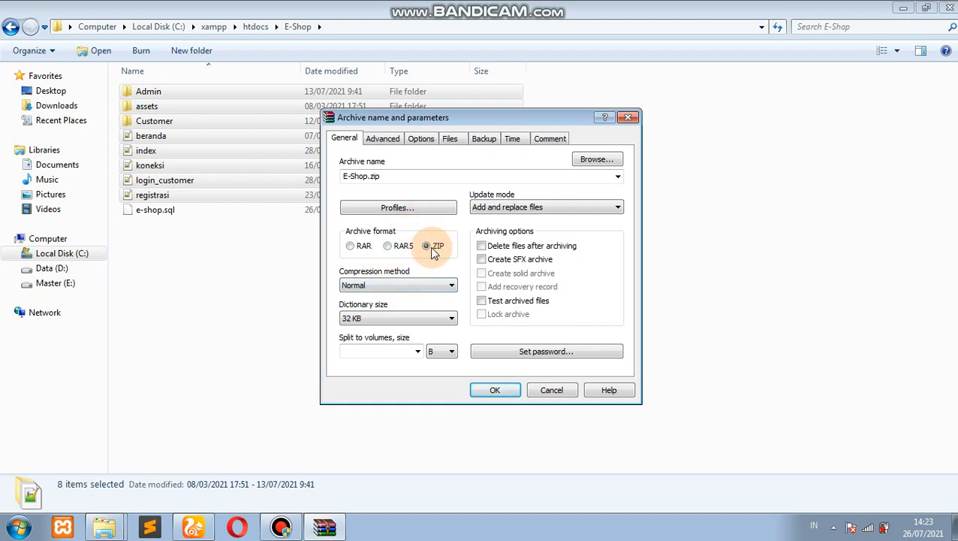
{"action": "left_click", "coordinate": [502, 389]}
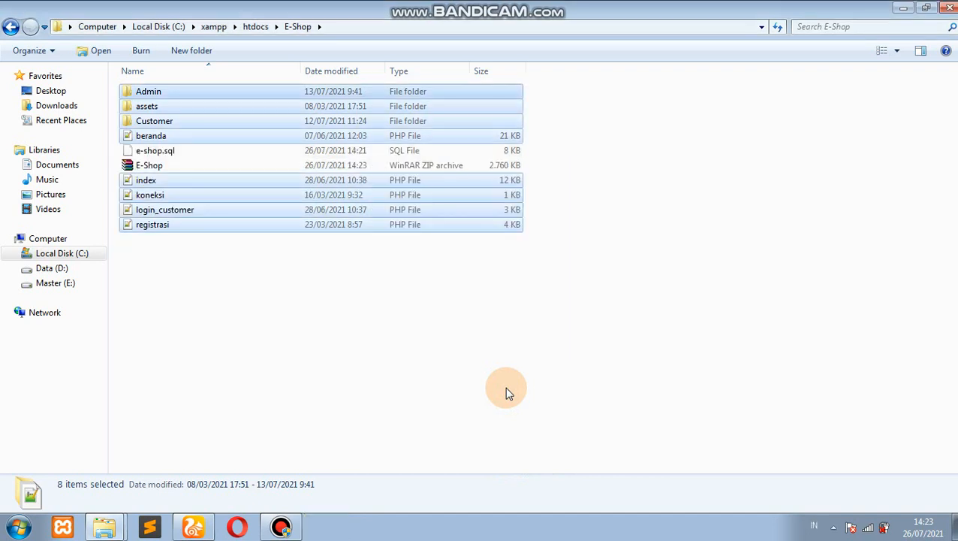
{"action": "left_click", "coordinate": [505, 392]}
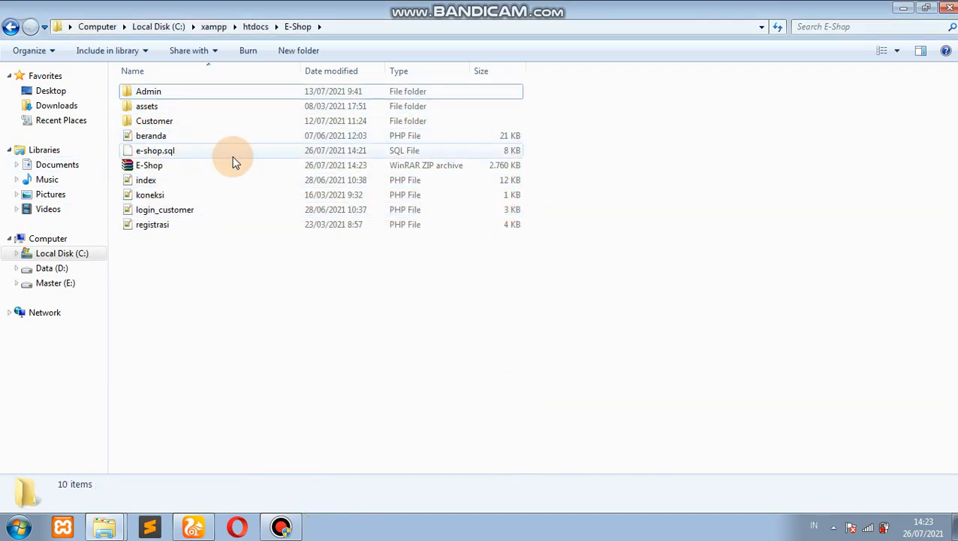
{"action": "left_click", "coordinate": [151, 165]}
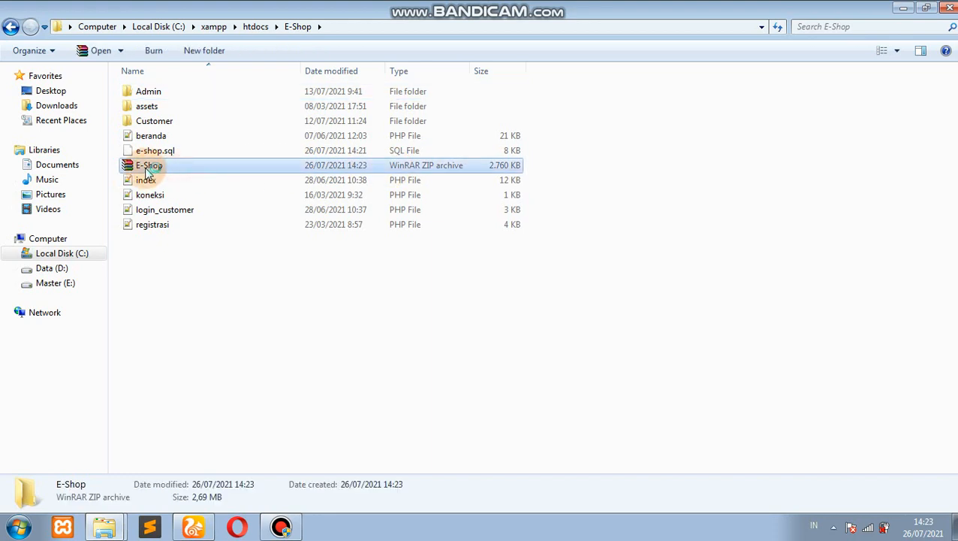
{"action": "left_click", "coordinate": [404, 325]}
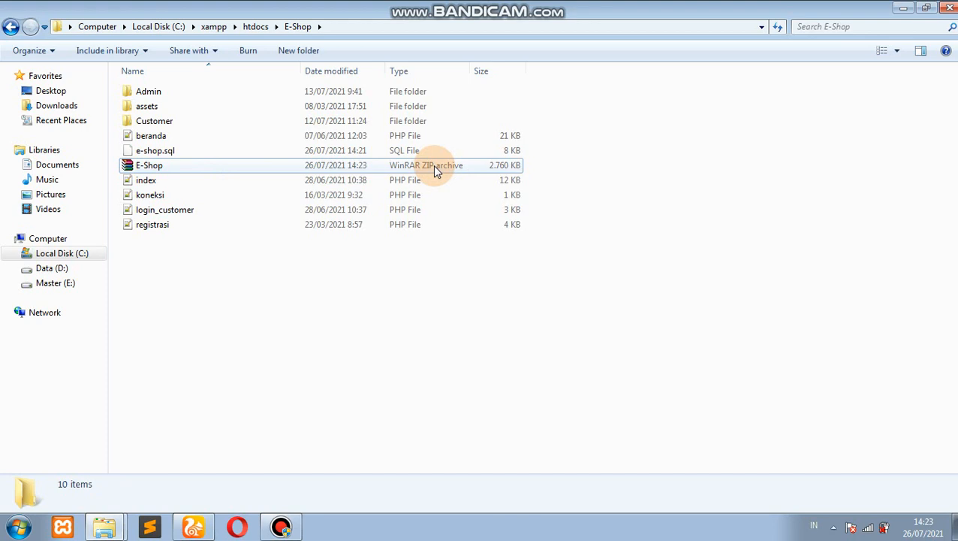
Switch back to the hosting control panel in the browser and open its MySQL Databases page
{"action": "left_click", "coordinate": [195, 527]}
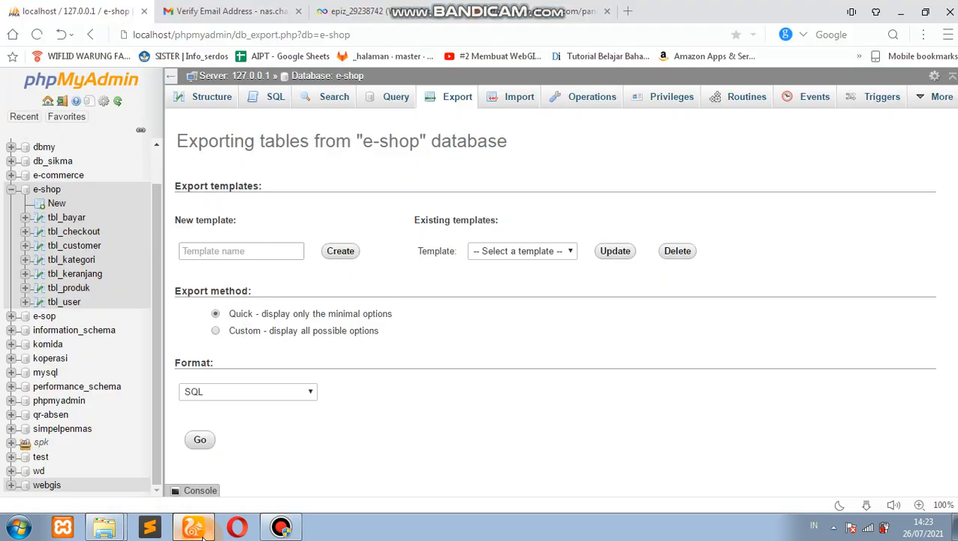
{"action": "left_click", "coordinate": [510, 9]}
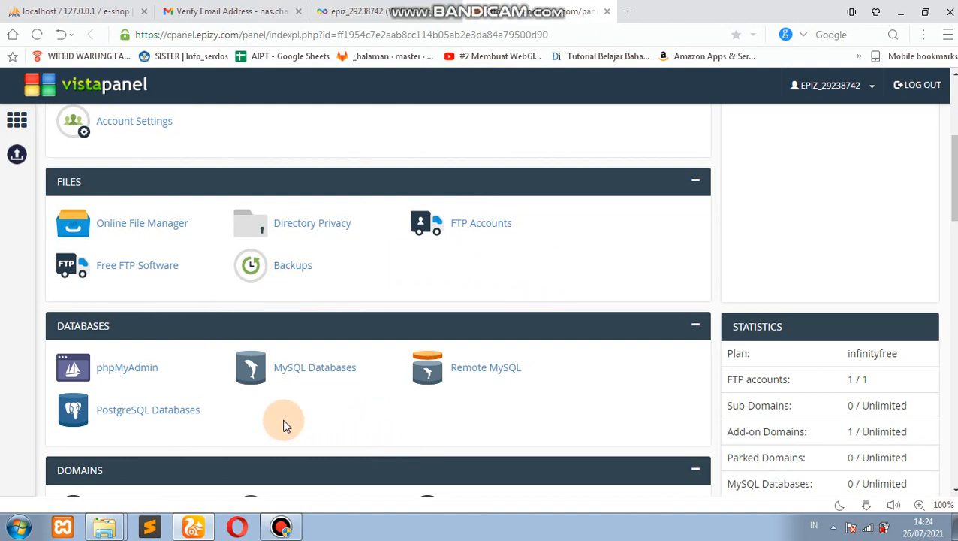
{"action": "left_click", "coordinate": [321, 367]}
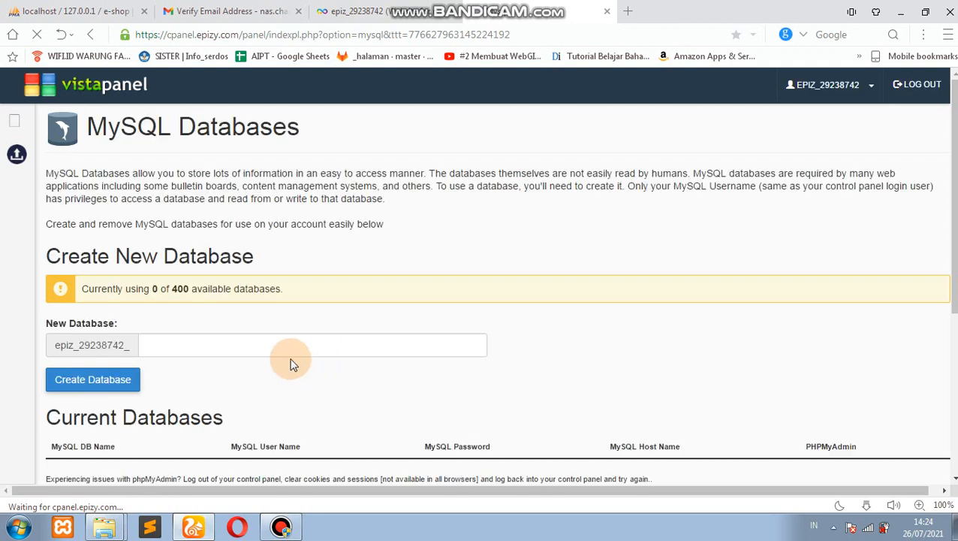
Create a new MySQL database named eshop on the hosting account and check the current databases list
{"action": "scroll", "coordinate": [292, 360], "scroll_direction": "down", "scroll_amount": 1}
{"action": "scroll", "coordinate": [292, 365], "scroll_direction": "down", "scroll_amount": 1}
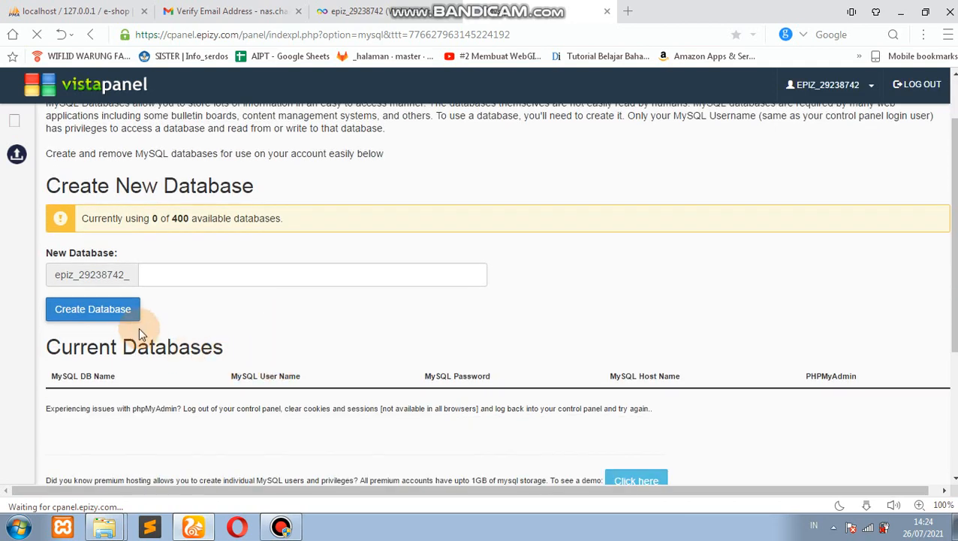
{"action": "left_click", "coordinate": [253, 277]}
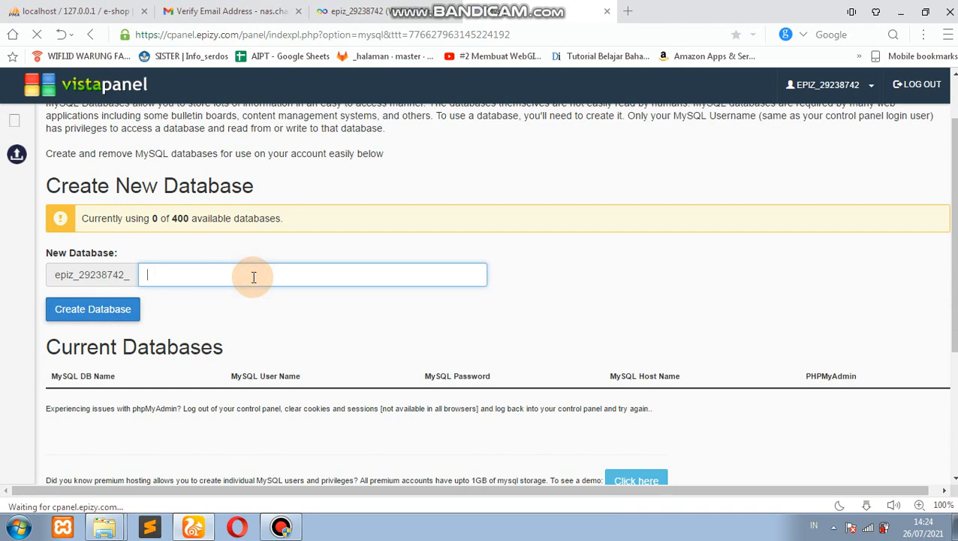
{"action": "type", "text": "eshop"}
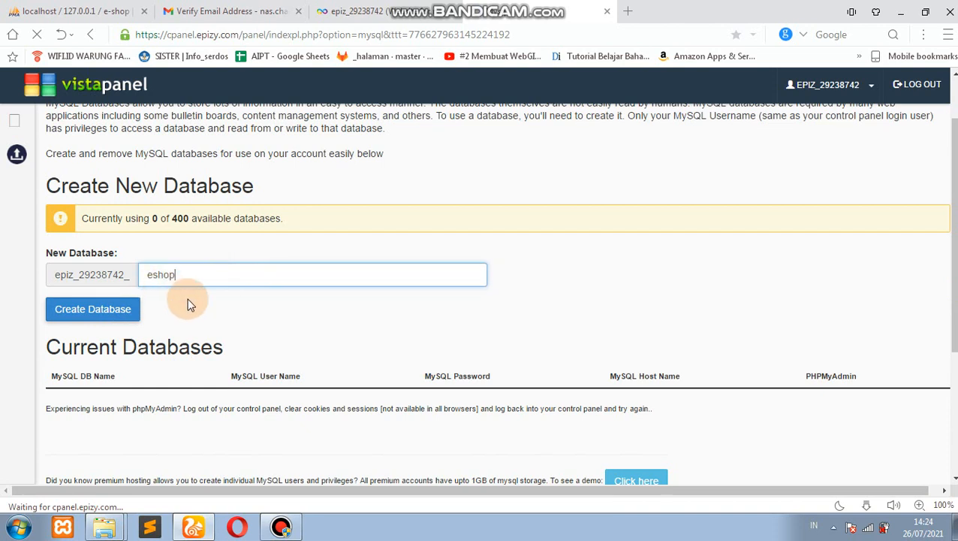
{"action": "left_click", "coordinate": [103, 314]}
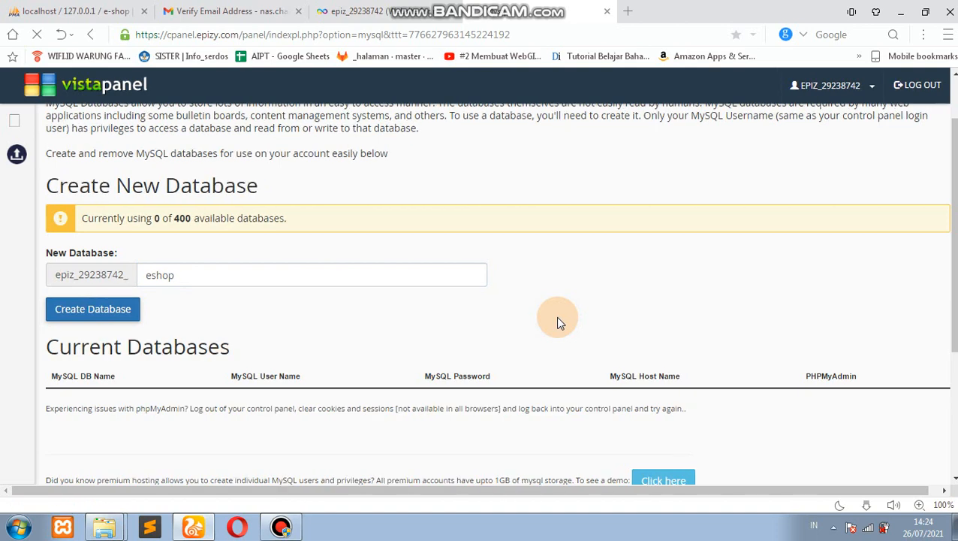
{"action": "scroll", "coordinate": [556, 316], "scroll_direction": "down", "scroll_amount": 2}
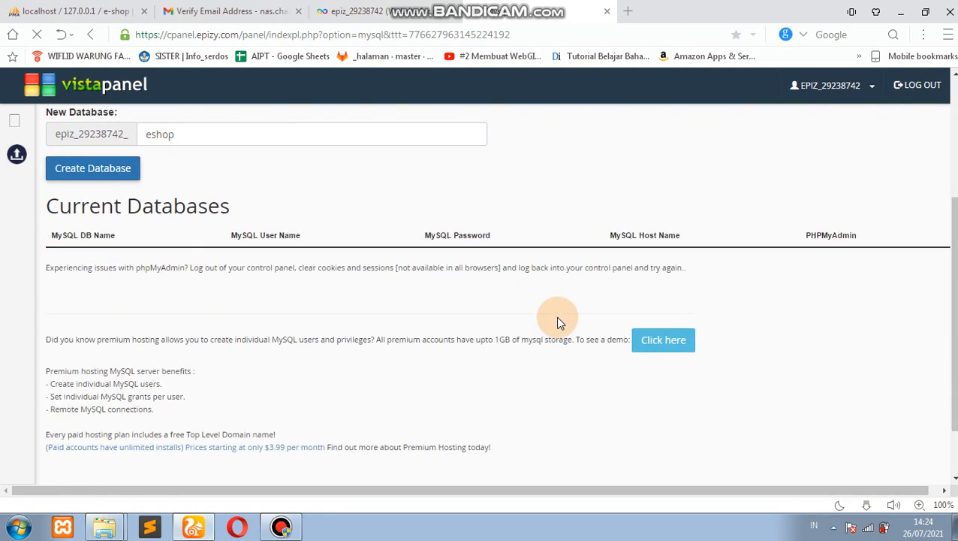
Review the new eshop database's name, user name and host name in the current databases list
{"action": "scroll", "coordinate": [558, 322], "scroll_direction": "up", "scroll_amount": 1}
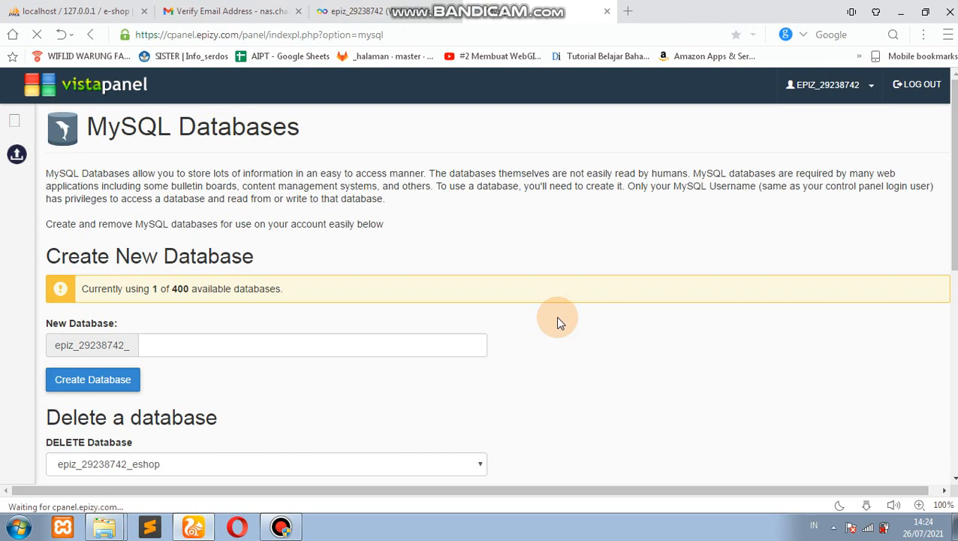
{"action": "scroll", "coordinate": [538, 404], "scroll_direction": "down", "scroll_amount": 1}
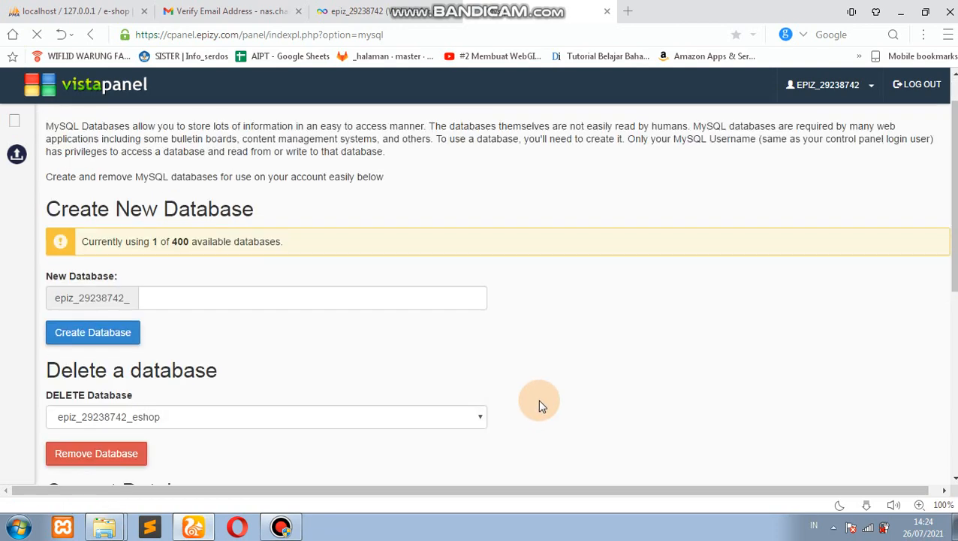
{"action": "scroll", "coordinate": [538, 404], "scroll_direction": "down", "scroll_amount": 2}
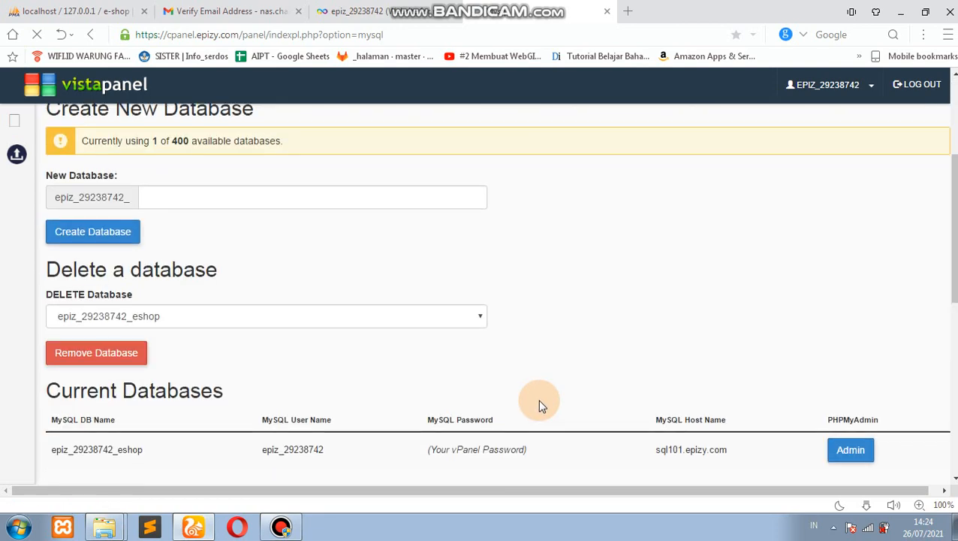
{"action": "scroll", "coordinate": [539, 404], "scroll_direction": "down", "scroll_amount": 1}
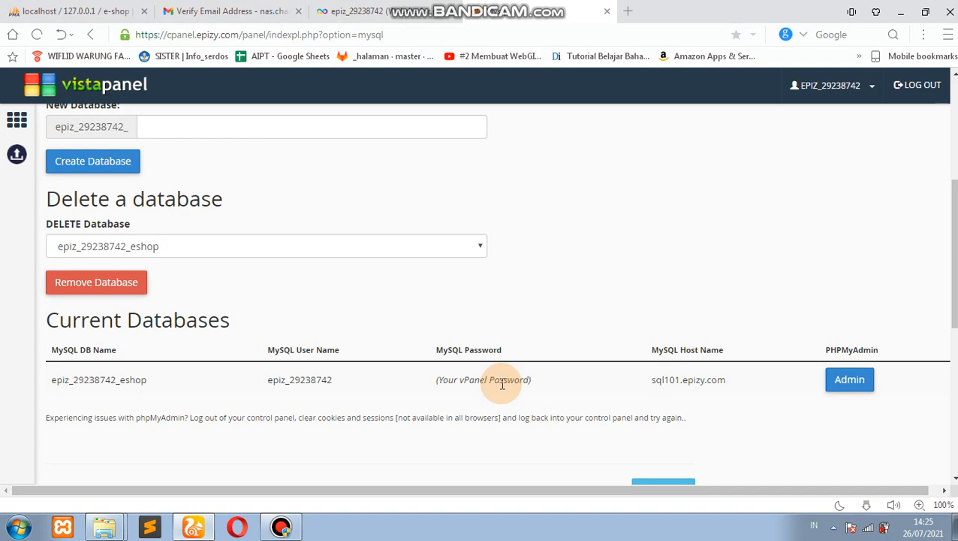
Reopen the closed InfinityFree account page and reveal the MySQL password in its MySQL Details
{"action": "left_click", "coordinate": [379, 9]}
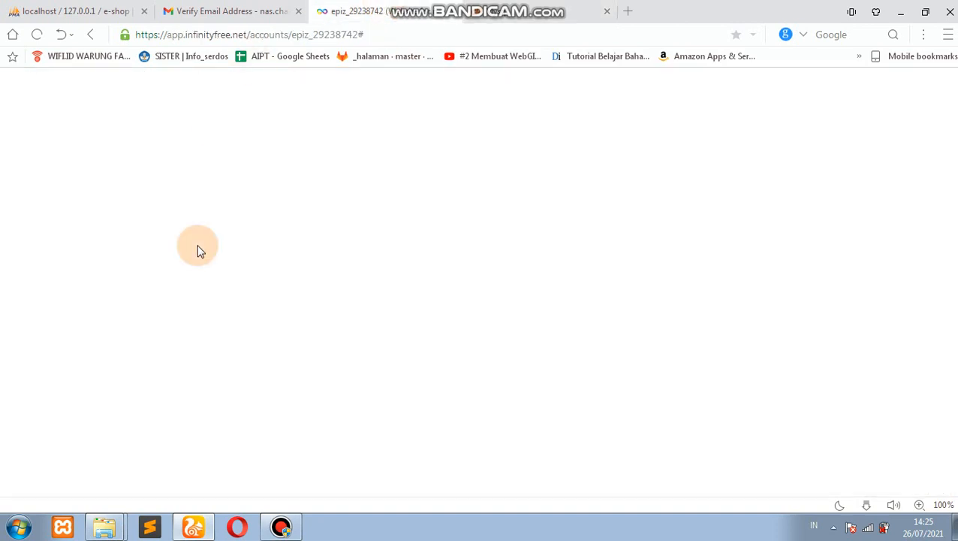
{"action": "left_click", "coordinate": [63, 35]}
{"action": "left_click", "coordinate": [243, 169]}
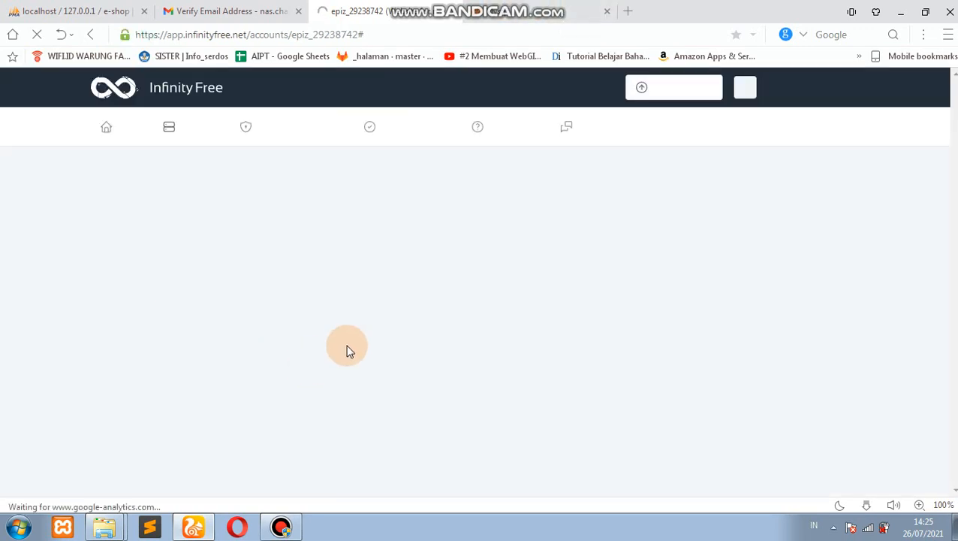
{"action": "scroll", "coordinate": [19, 353], "scroll_direction": "down", "scroll_amount": 6}
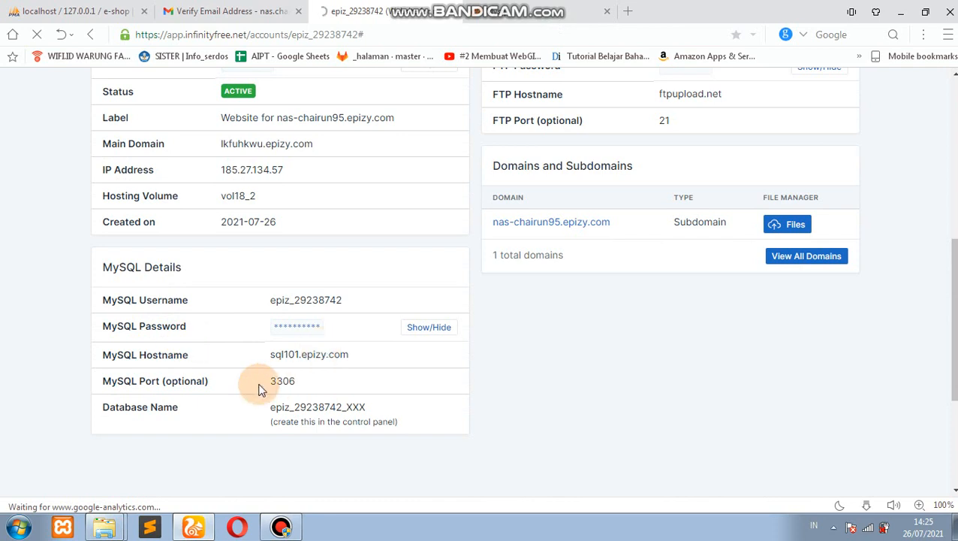
{"action": "scroll", "coordinate": [259, 386], "scroll_direction": "down", "scroll_amount": 1}
{"action": "scroll", "coordinate": [260, 391], "scroll_direction": "down", "scroll_amount": 1}
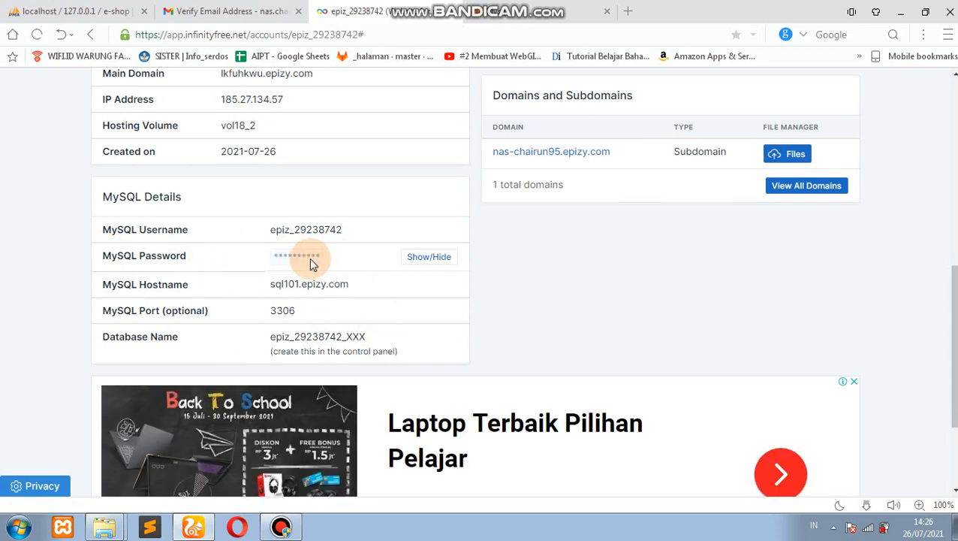
{"action": "left_click", "coordinate": [420, 260]}
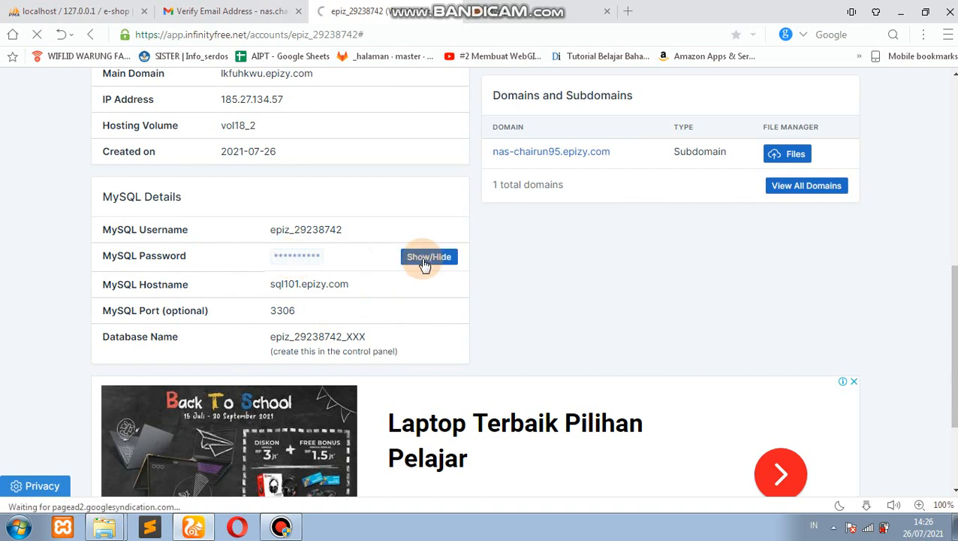
{"action": "double_click", "coordinate": [307, 259]}
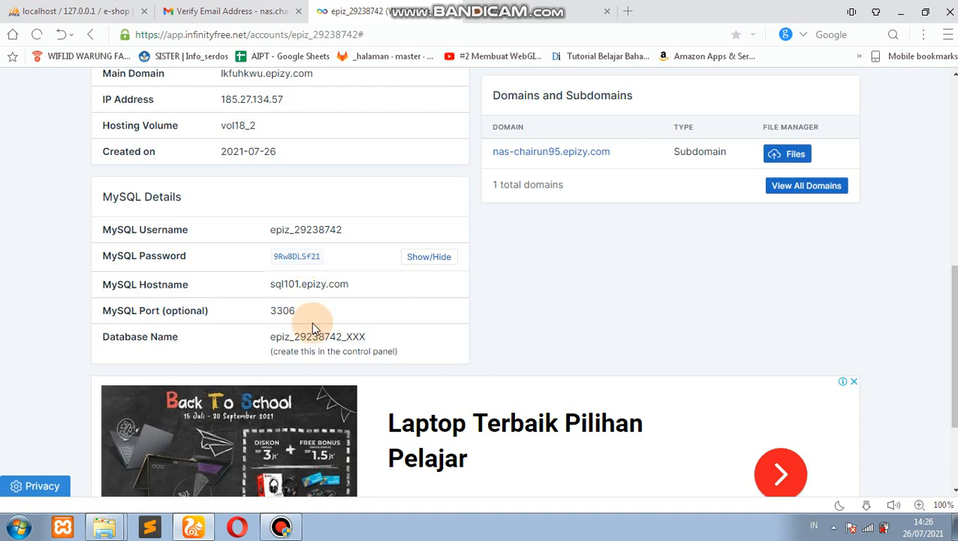
Return to the MySQL Databases page, open phpMyAdmin for the eshop database and go to its import form
{"action": "left_click", "coordinate": [528, 6]}
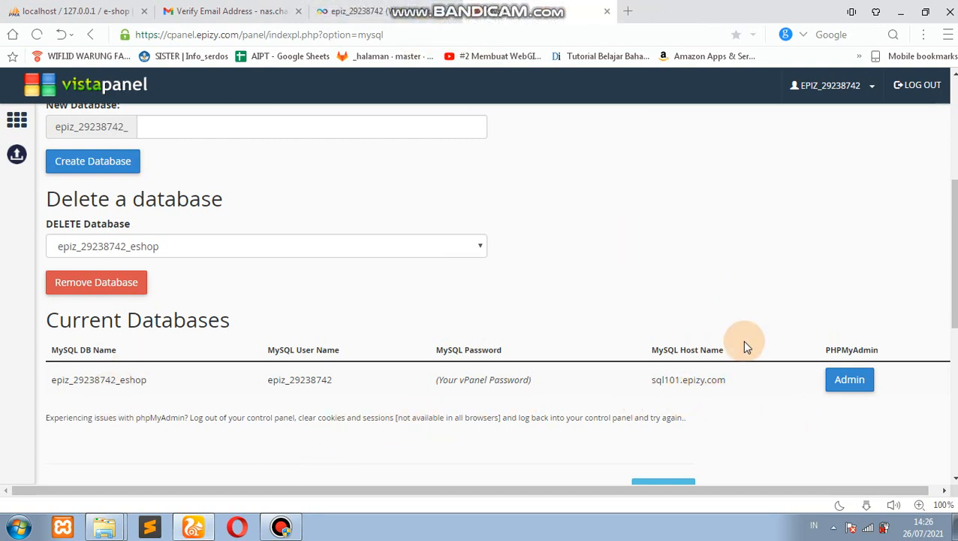
{"action": "left_click", "coordinate": [856, 385]}
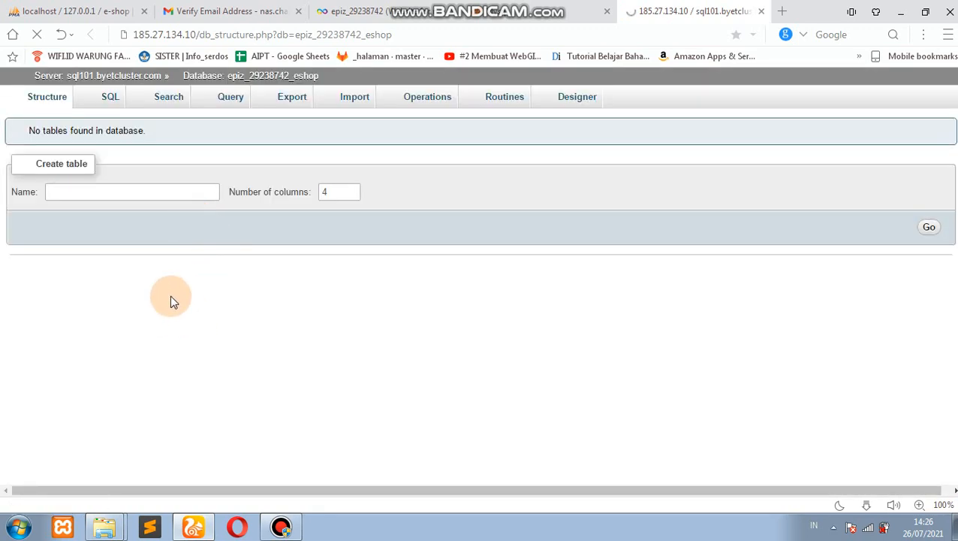
{"action": "left_click", "coordinate": [349, 101]}
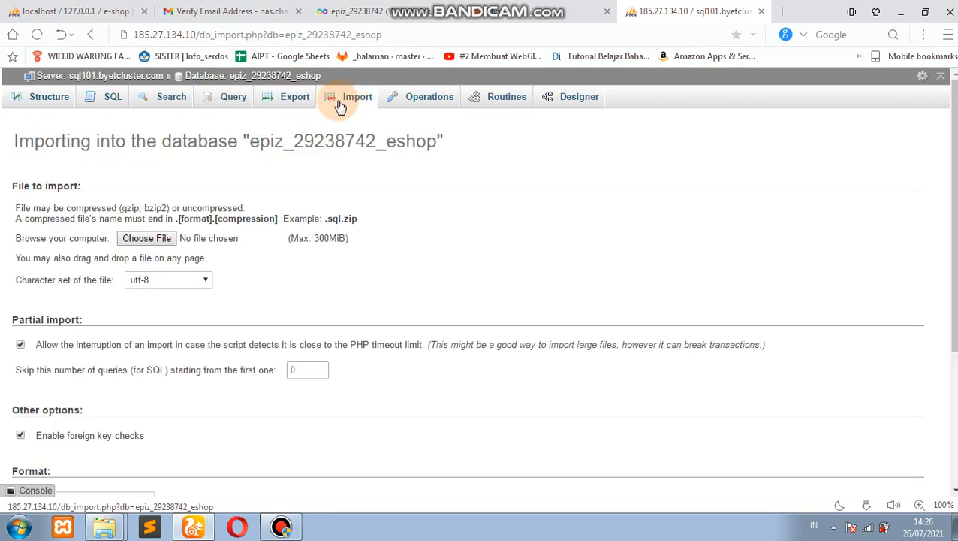
Choose e-shop.sql from the xampp\htdocs\E-Shop folder on drive C as the file to import
{"action": "left_click", "coordinate": [152, 238]}
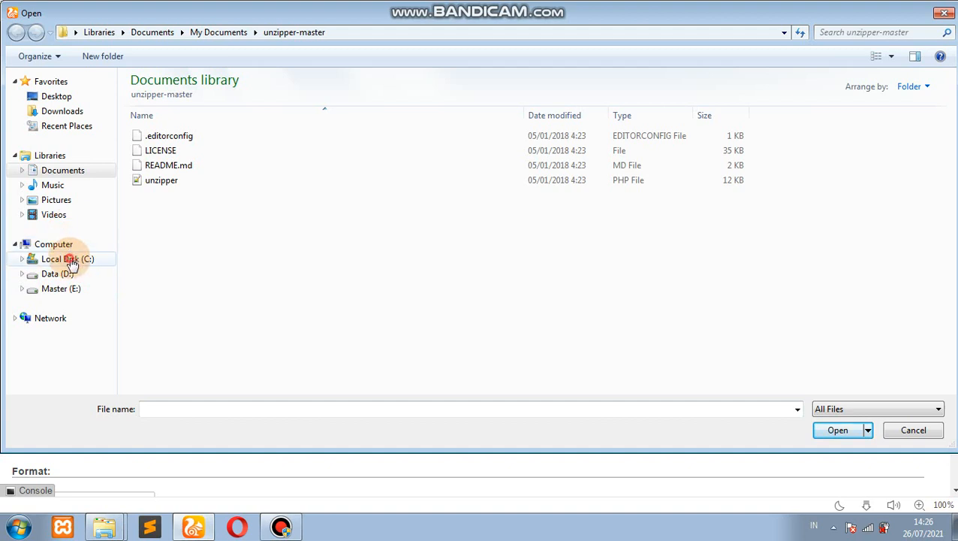
{"action": "left_click", "coordinate": [65, 259]}
{"action": "double_click", "coordinate": [167, 171]}
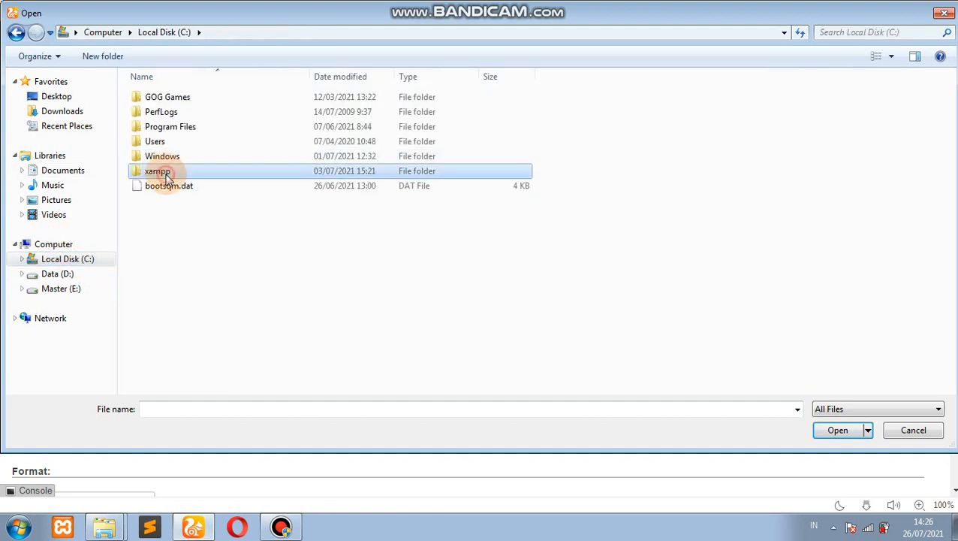
{"action": "double_click", "coordinate": [167, 173]}
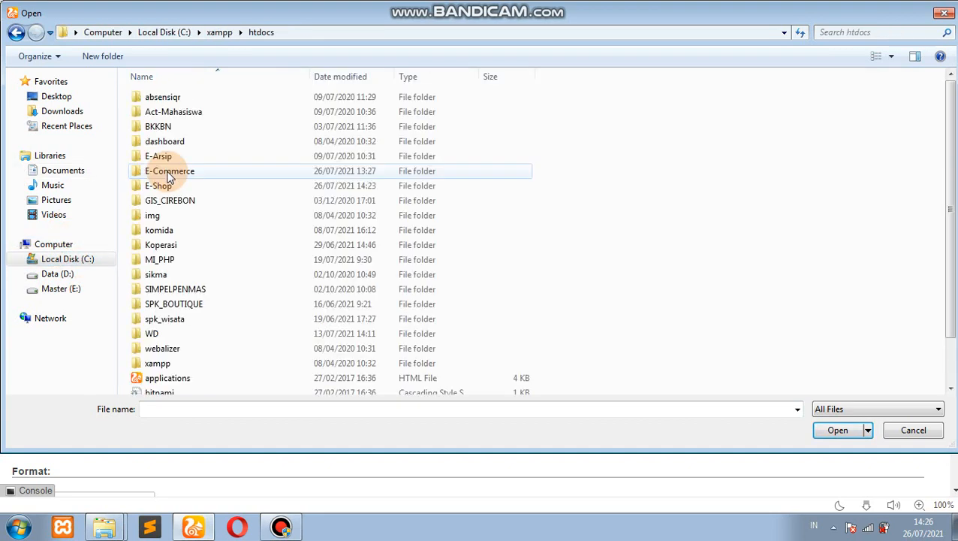
{"action": "double_click", "coordinate": [168, 186]}
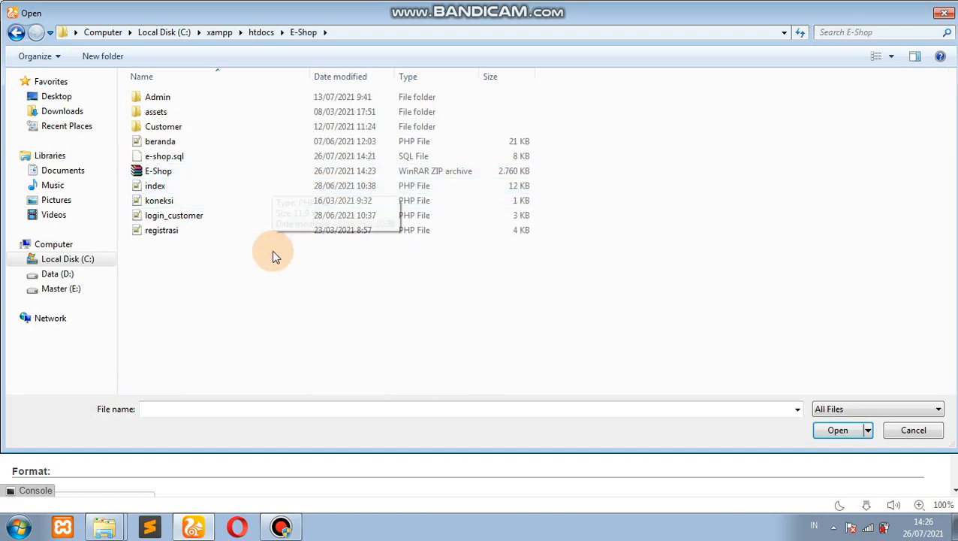
{"action": "left_click", "coordinate": [169, 156]}
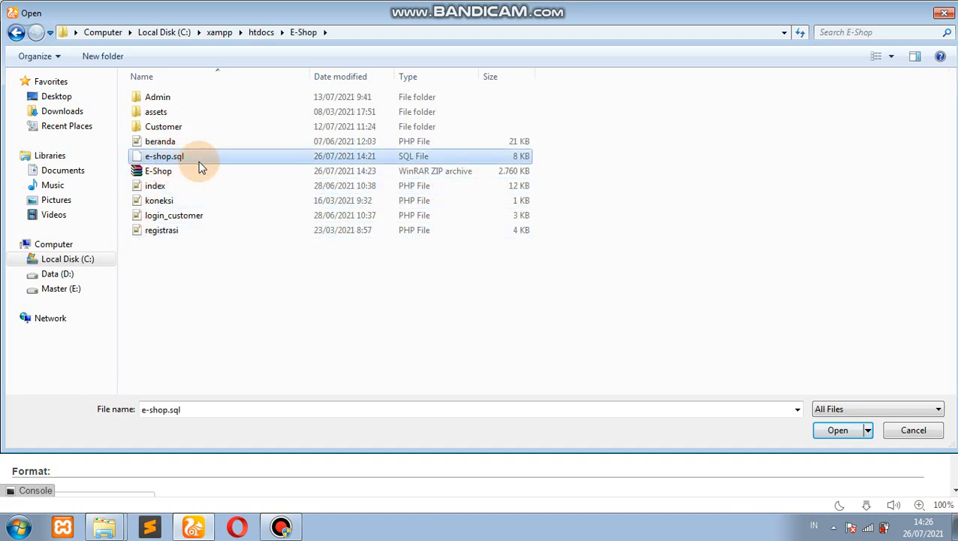
{"action": "left_click", "coordinate": [845, 430]}
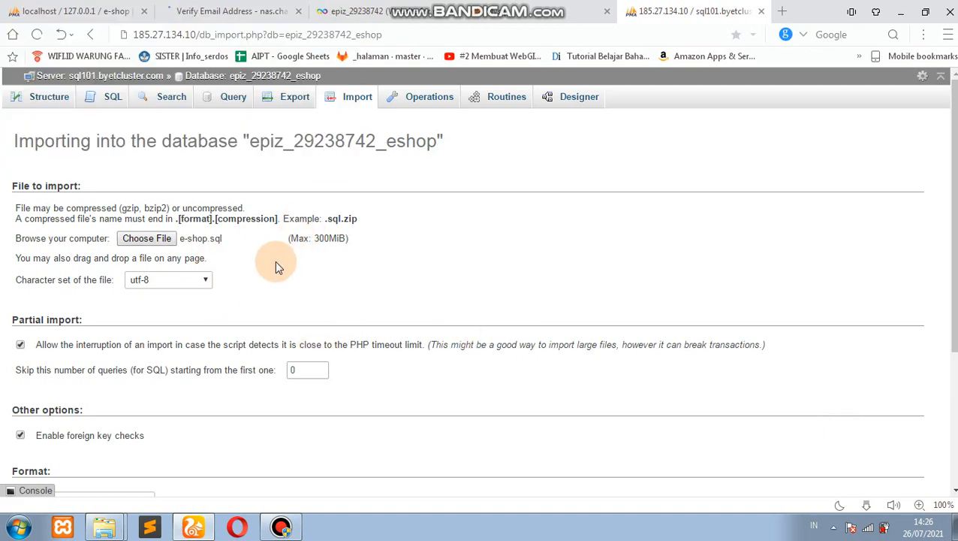
Run the import of e-shop.sql in SQL format with the default options and look over the executed queries
{"action": "scroll", "coordinate": [248, 437], "scroll_direction": "down", "scroll_amount": 1}
{"action": "scroll", "coordinate": [288, 428], "scroll_direction": "down", "scroll_amount": 2}
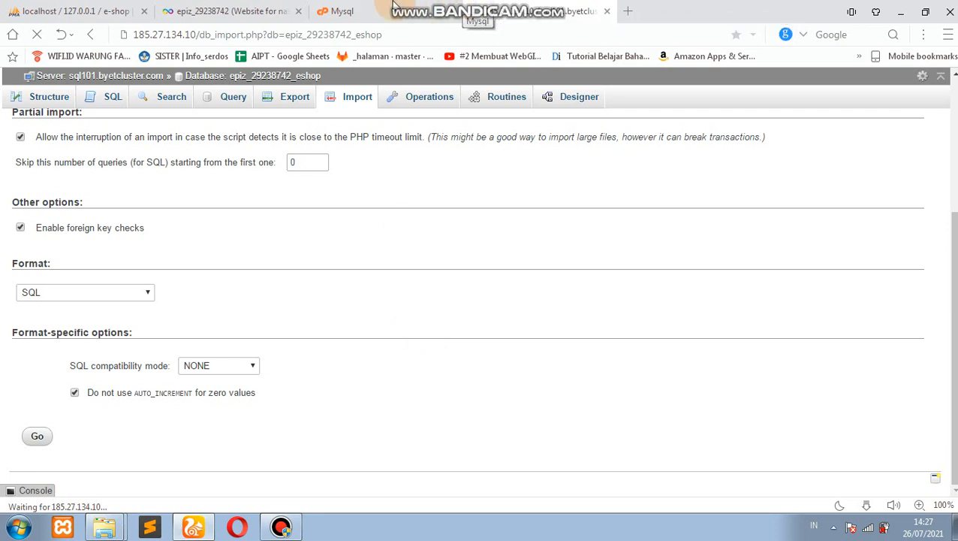
{"action": "mouse_move", "coordinate": [386, 6]}
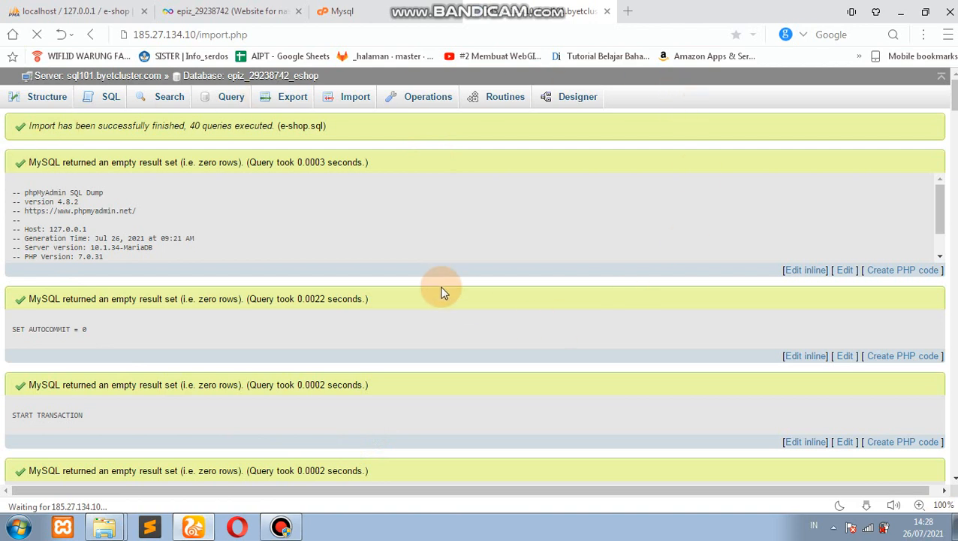
{"action": "scroll", "coordinate": [442, 306], "scroll_direction": "down", "scroll_amount": 1}
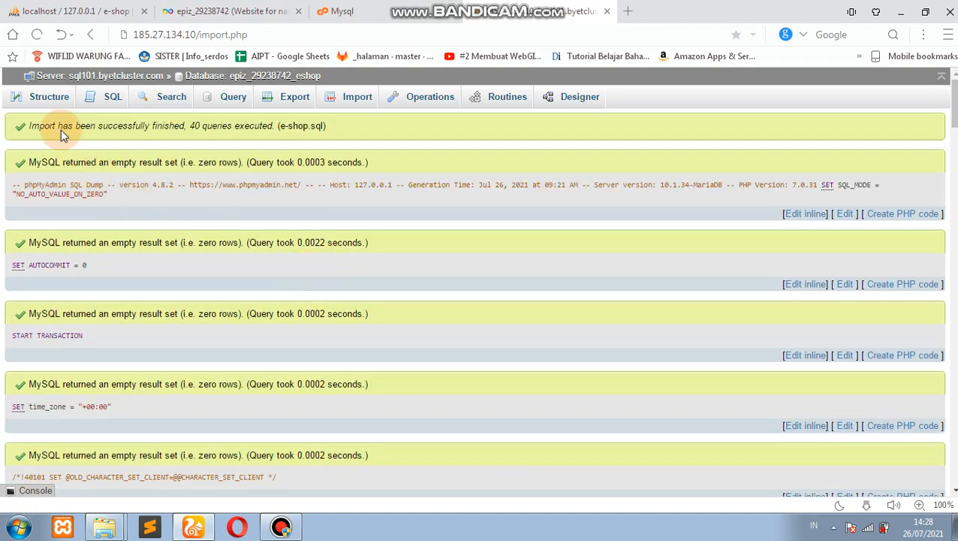
Check the imported tables in the database structure and close the online phpMyAdmin page
{"action": "left_click", "coordinate": [39, 98]}
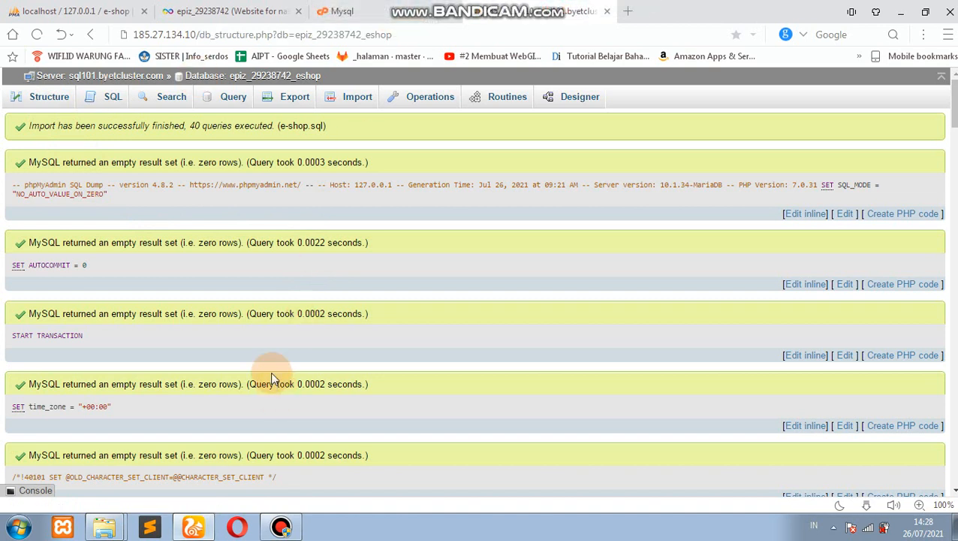
{"action": "left_click", "coordinate": [54, 99]}
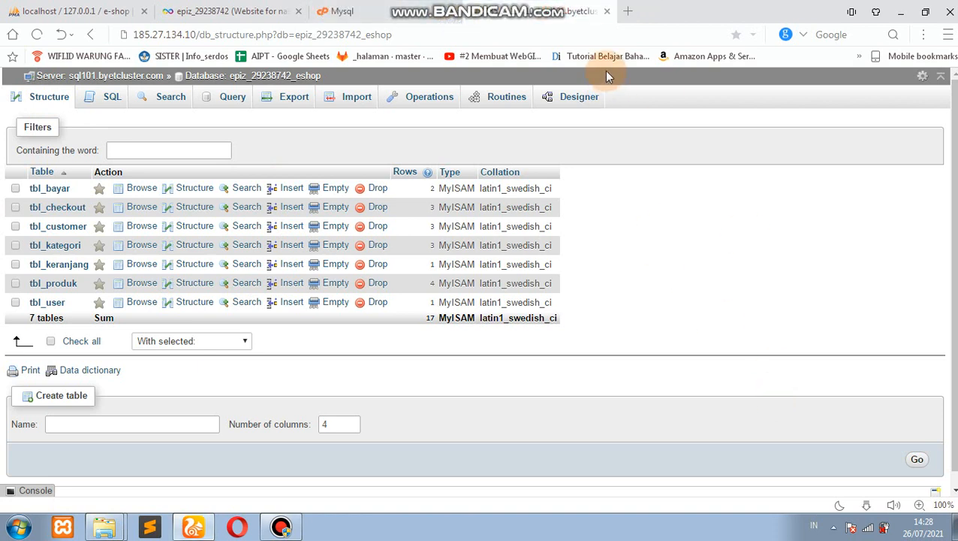
{"action": "left_click", "coordinate": [608, 13]}
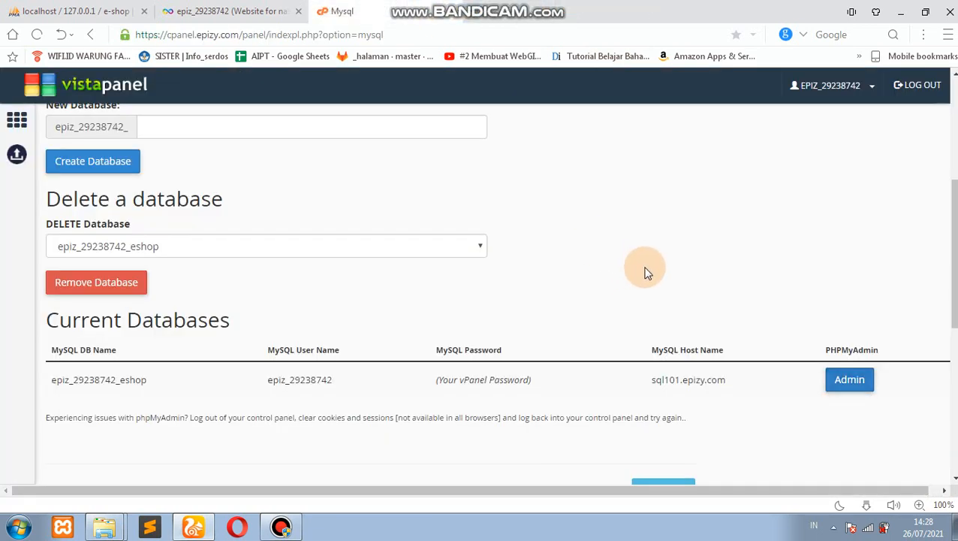
Go back from the MySQL Databases page to the control panel home page, dismissing the advertisement
{"action": "scroll", "coordinate": [645, 270], "scroll_direction": "up", "scroll_amount": 1}
{"action": "scroll", "coordinate": [646, 272], "scroll_direction": "up", "scroll_amount": 3}
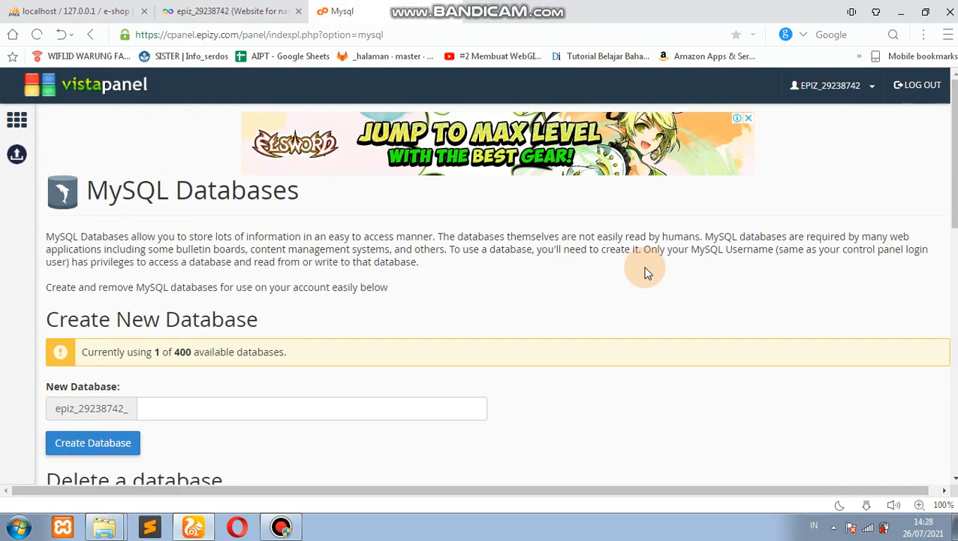
{"action": "scroll", "coordinate": [647, 271], "scroll_direction": "down", "scroll_amount": 8}
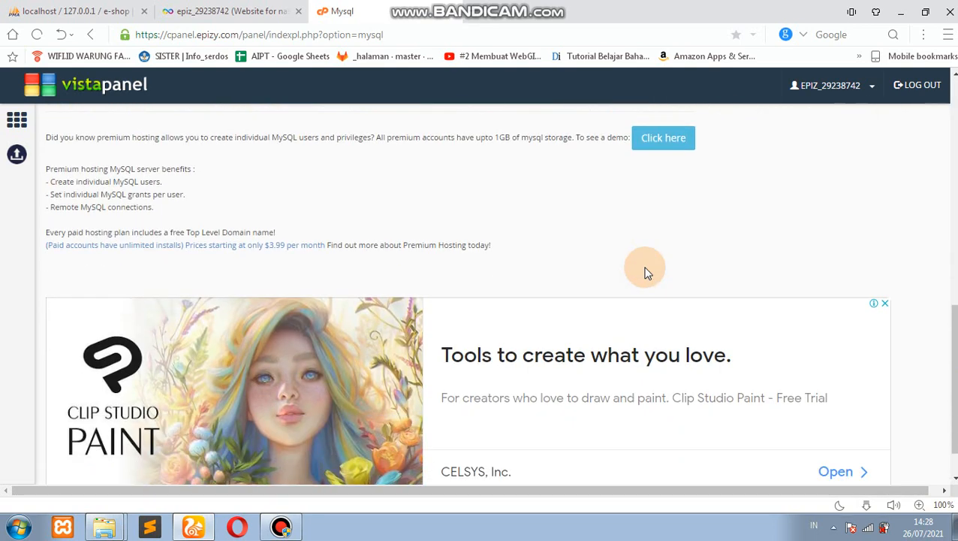
{"action": "scroll", "coordinate": [647, 272], "scroll_direction": "up", "scroll_amount": 1}
{"action": "scroll", "coordinate": [646, 272], "scroll_direction": "up", "scroll_amount": 10}
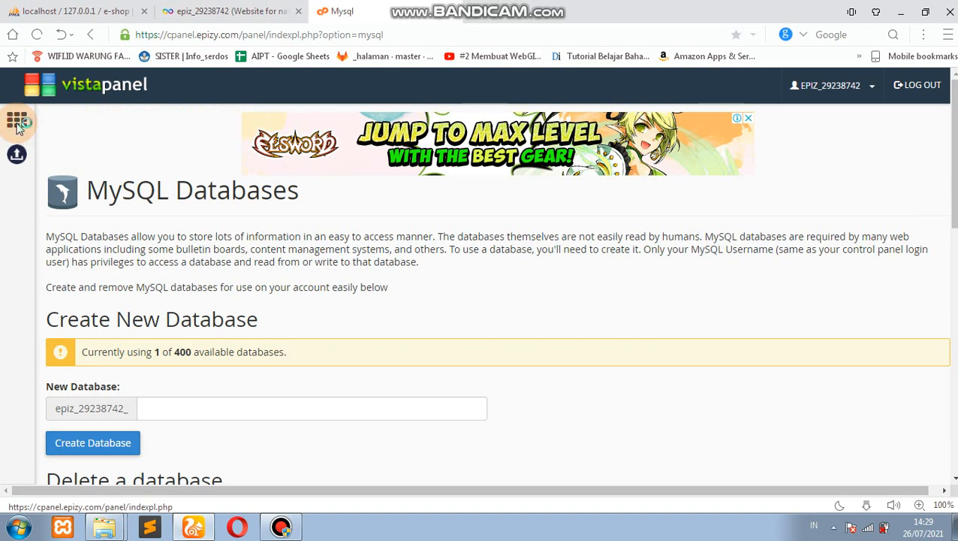
{"action": "left_click", "coordinate": [19, 124]}
{"action": "left_click", "coordinate": [516, 339]}
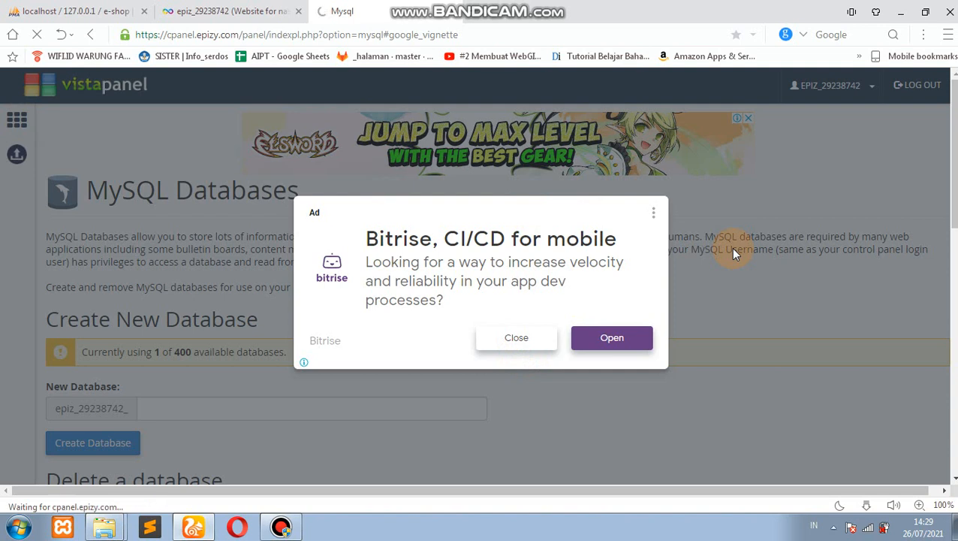
{"action": "left_click", "coordinate": [515, 337]}
{"action": "left_click", "coordinate": [519, 338]}
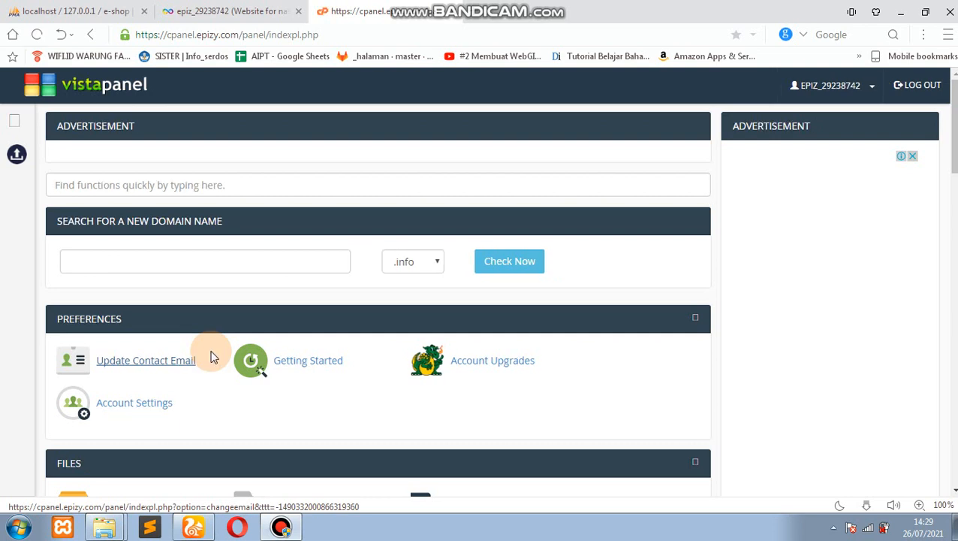
Open the Online File Manager from the control panel's Files section in a new browser tab
{"action": "mouse_move", "coordinate": [361, 6]}
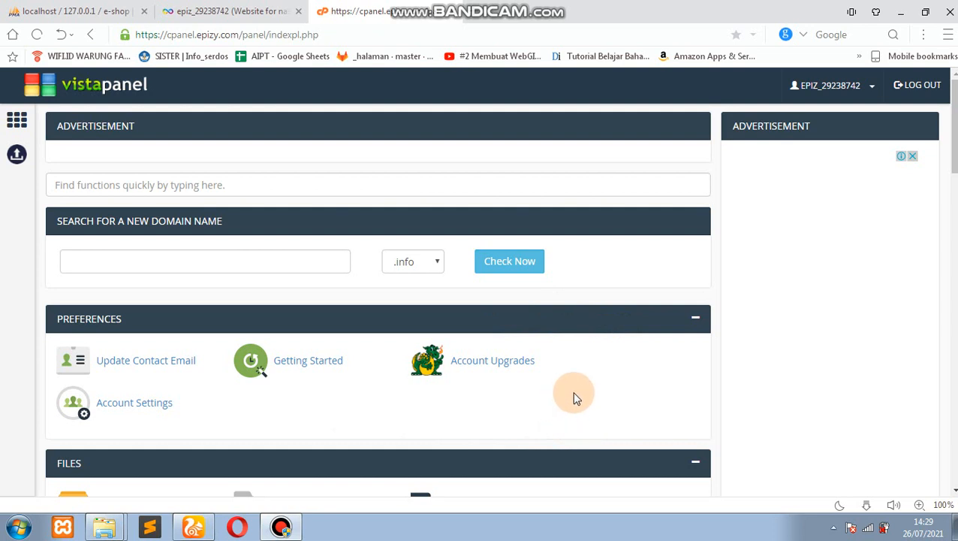
{"action": "scroll", "coordinate": [629, 383], "scroll_direction": "down", "scroll_amount": 4}
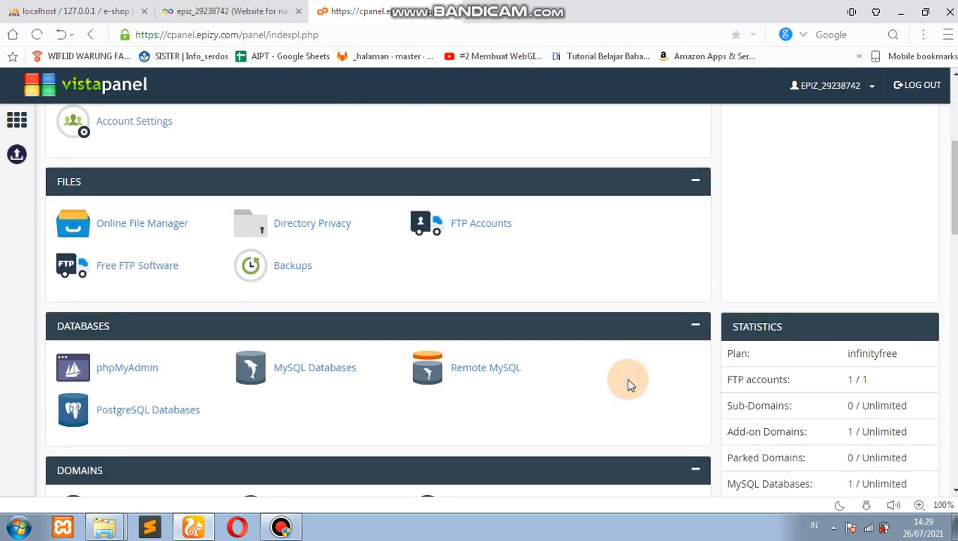
{"action": "scroll", "coordinate": [629, 383], "scroll_direction": "up", "scroll_amount": 1}
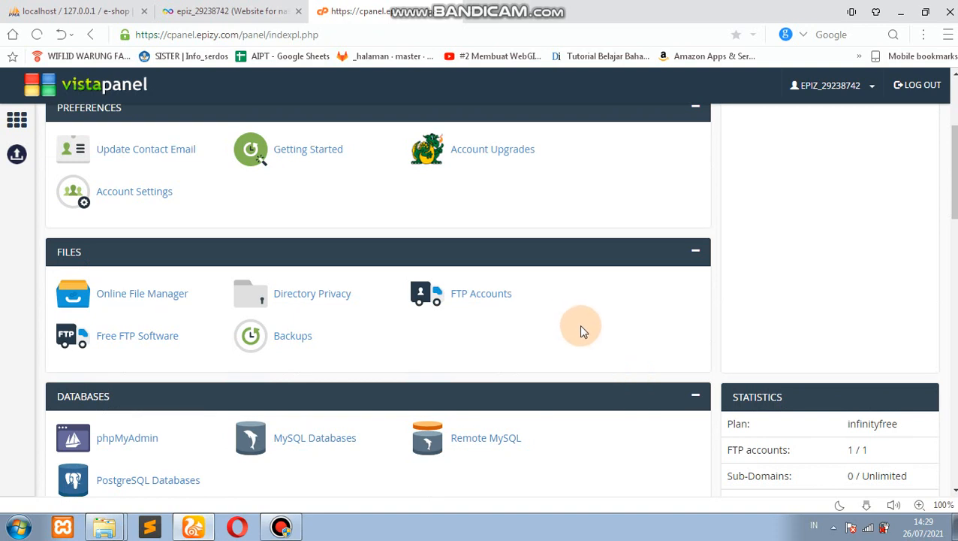
{"action": "scroll", "coordinate": [150, 360], "scroll_direction": "down", "scroll_amount": 1}
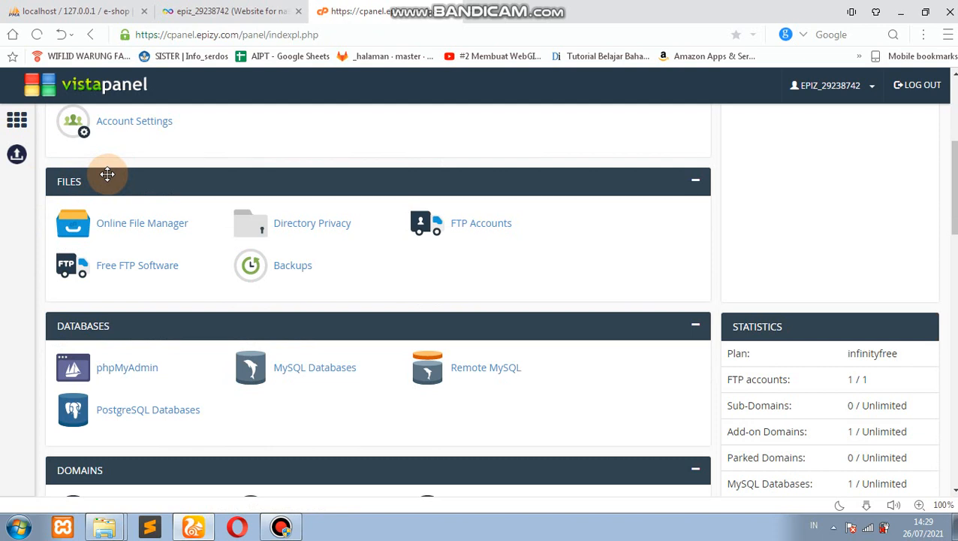
{"action": "right_click", "coordinate": [135, 229]}
{"action": "left_click", "coordinate": [159, 238]}
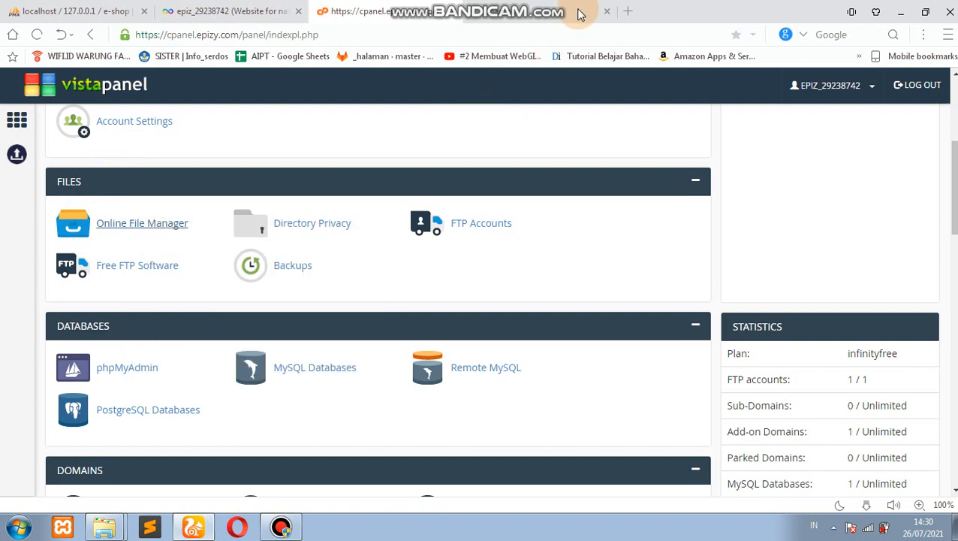
Switch to the file manager's browser tab and open the htdocs folder
{"action": "left_click", "coordinate": [545, 7]}
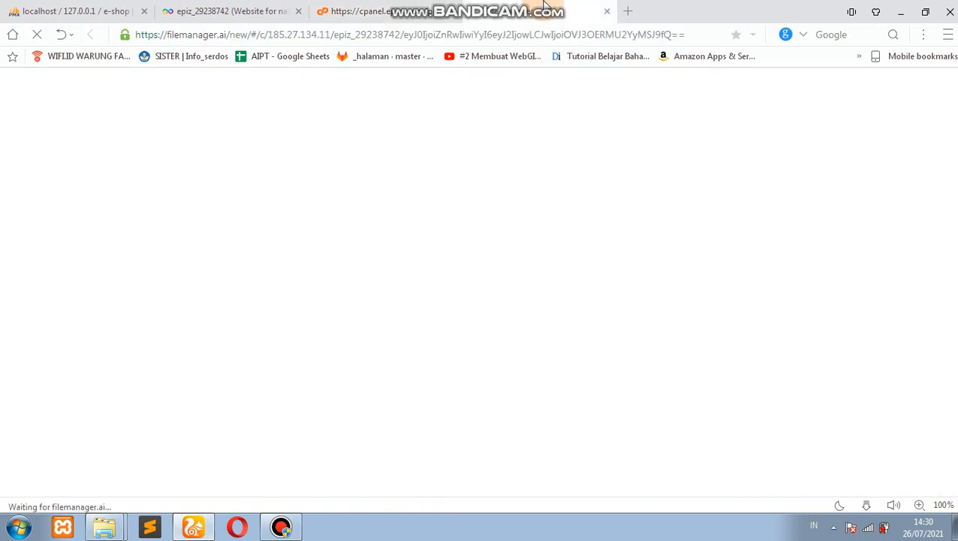
{"action": "mouse_move", "coordinate": [546, 5]}
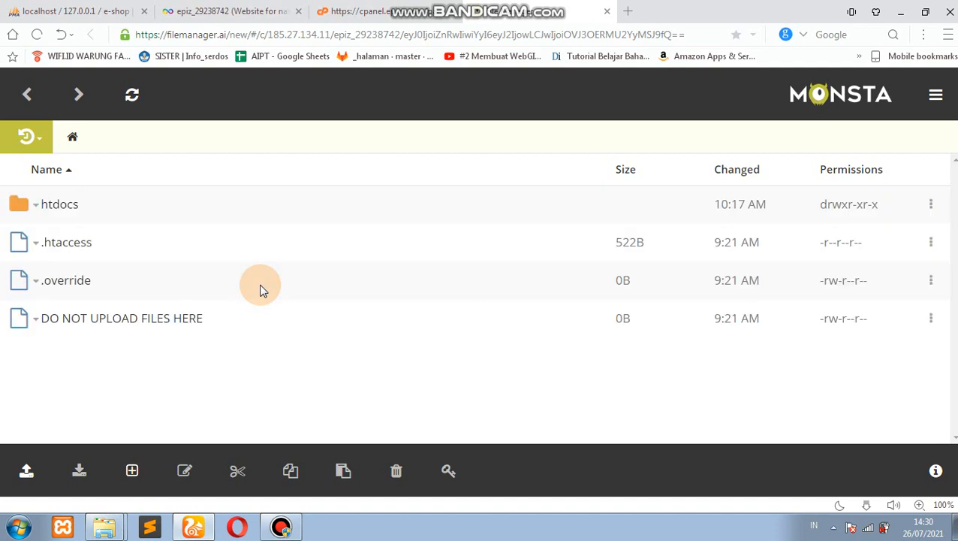
{"action": "left_click", "coordinate": [65, 210]}
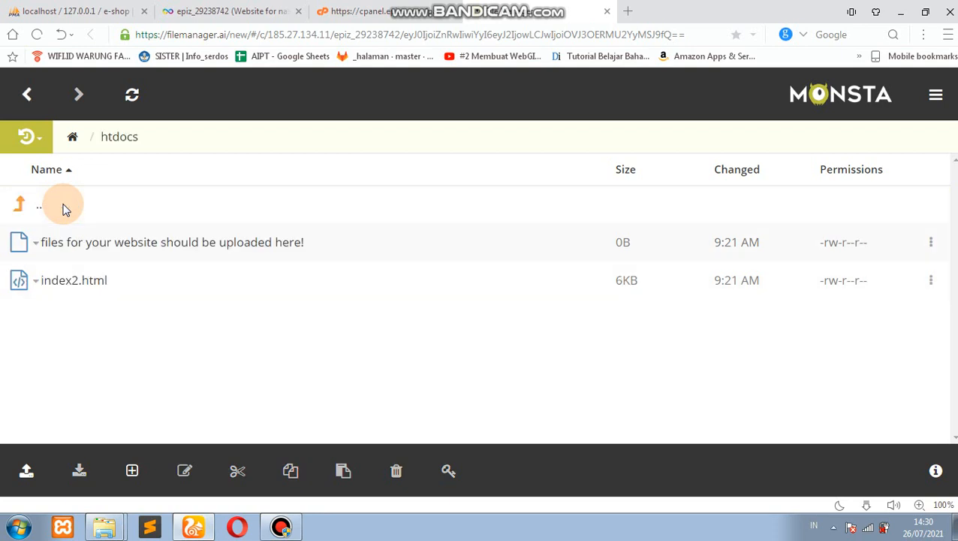
{"action": "left_click", "coordinate": [158, 358]}
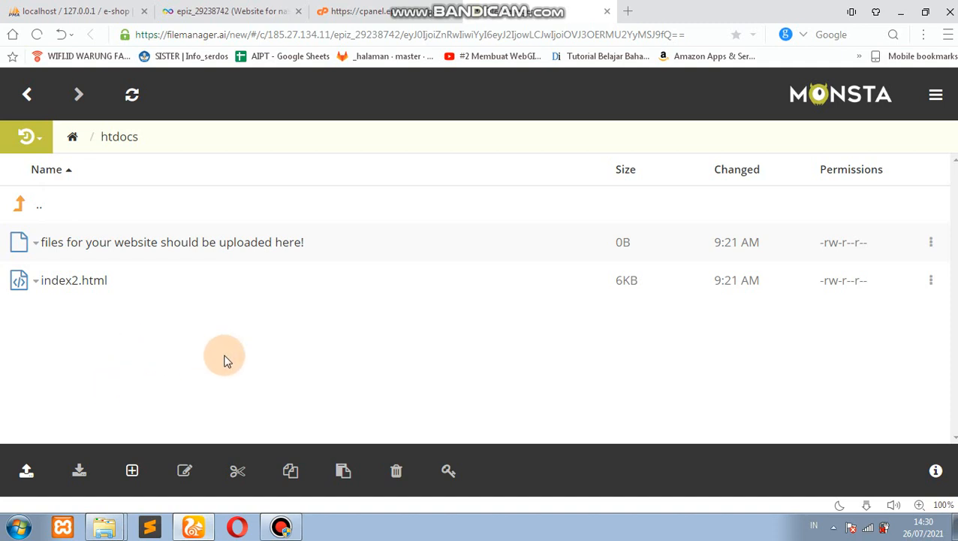
Upload the E-Shop zip archive from the local xampp htdocs E-Shop folder into htdocs, choosing to just upload it without unzipping
{"action": "left_click", "coordinate": [29, 473]}
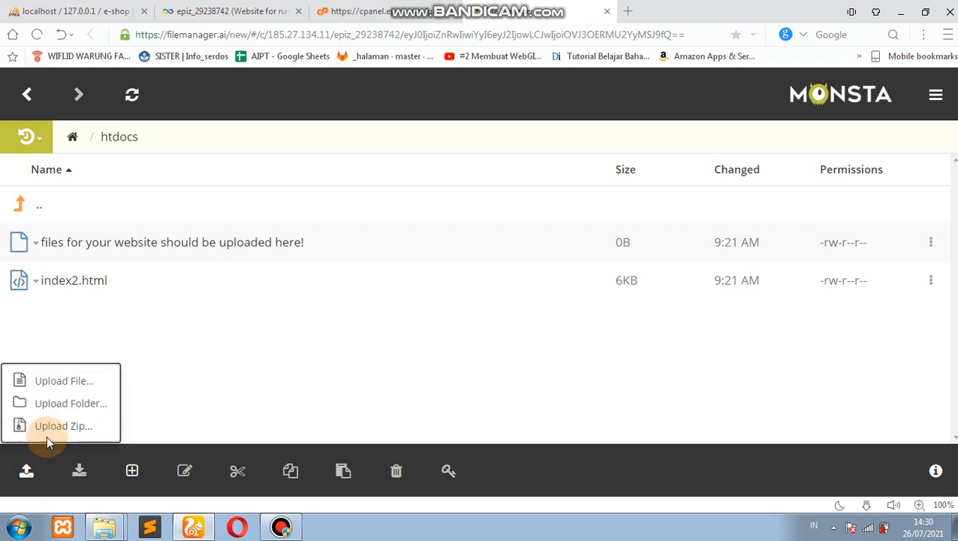
{"action": "left_click", "coordinate": [56, 425]}
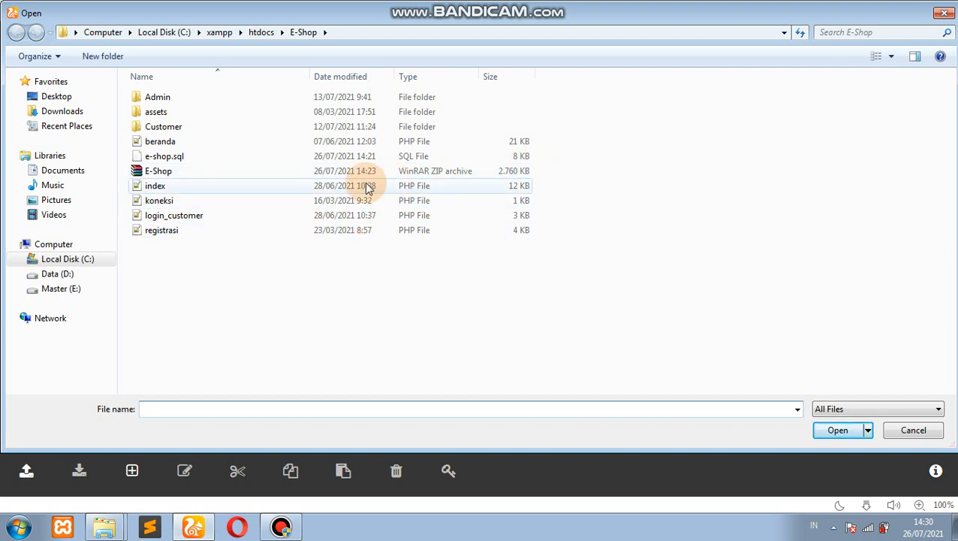
{"action": "left_click", "coordinate": [163, 171]}
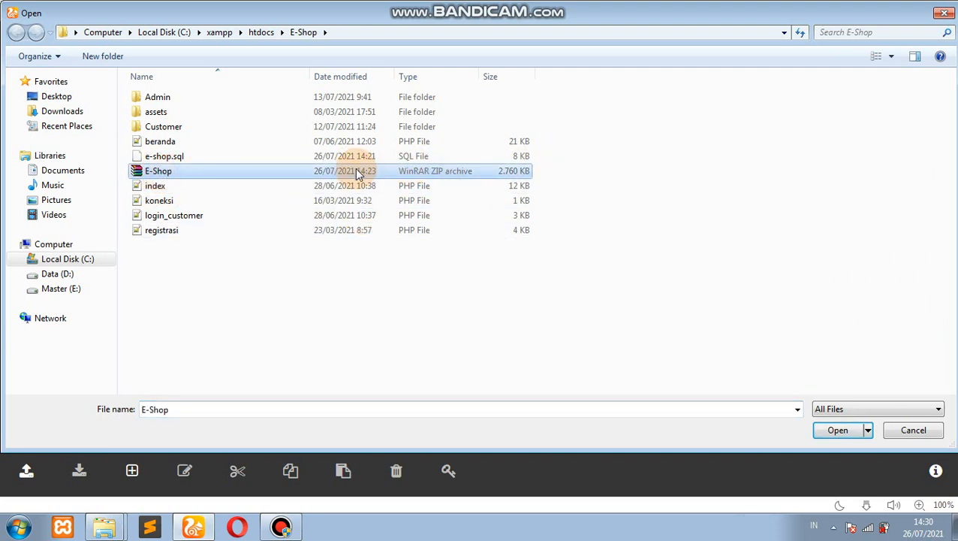
{"action": "left_click", "coordinate": [838, 430]}
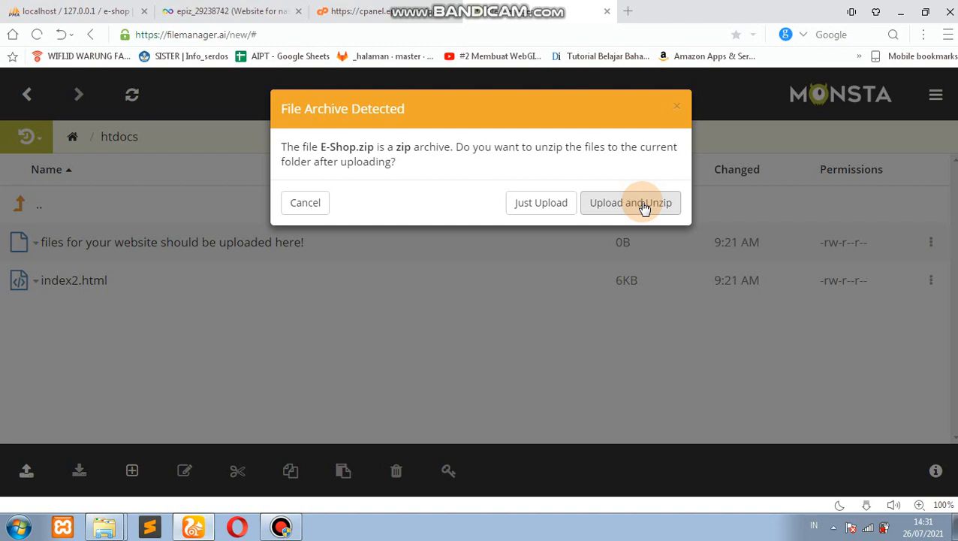
{"action": "left_click", "coordinate": [538, 204]}
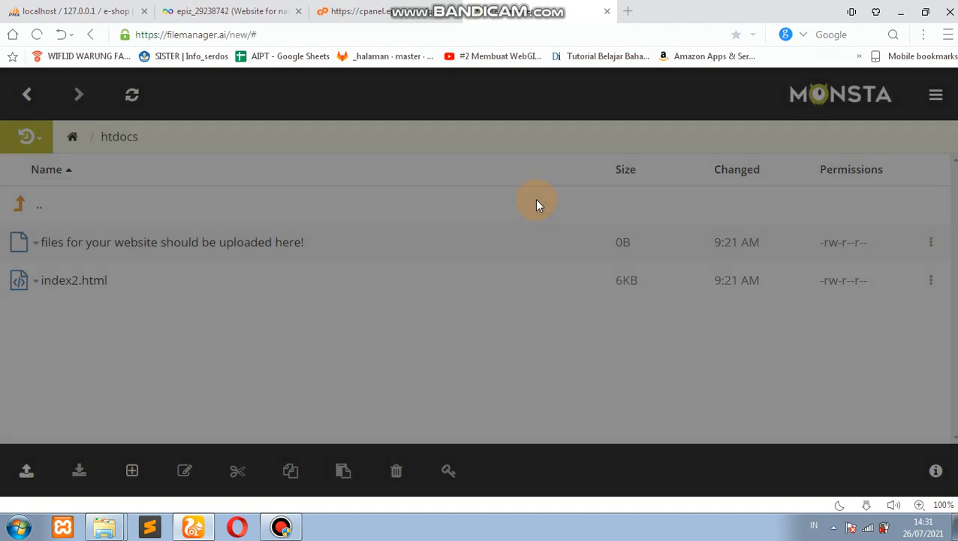
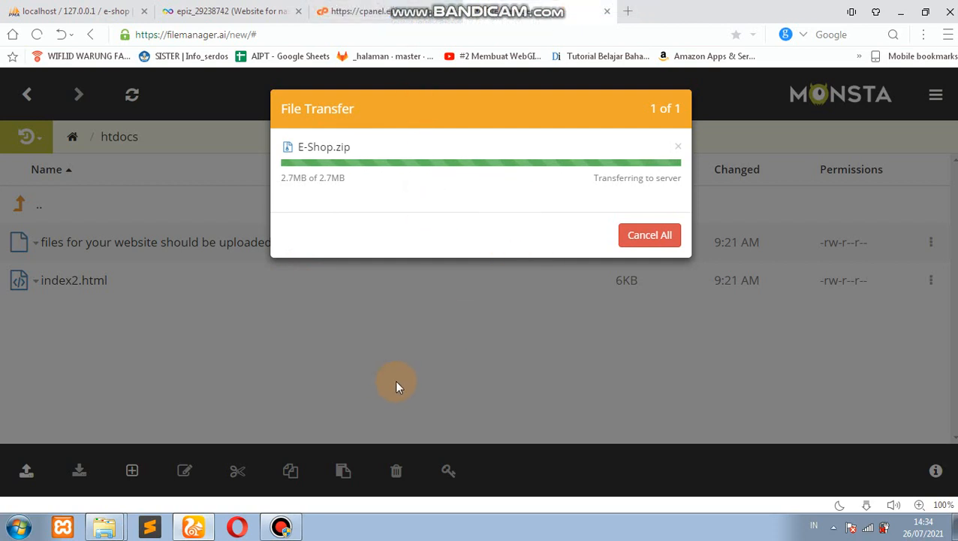
Abandon the pending upload by reloading the file manager, and close its browser tab without logging in
{"action": "left_click", "coordinate": [36, 34]}
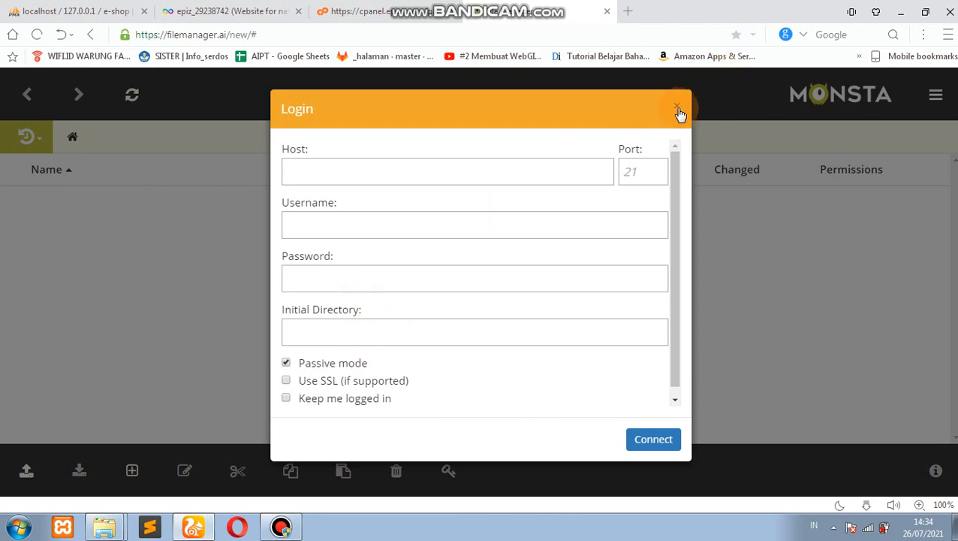
{"action": "left_click", "coordinate": [678, 110]}
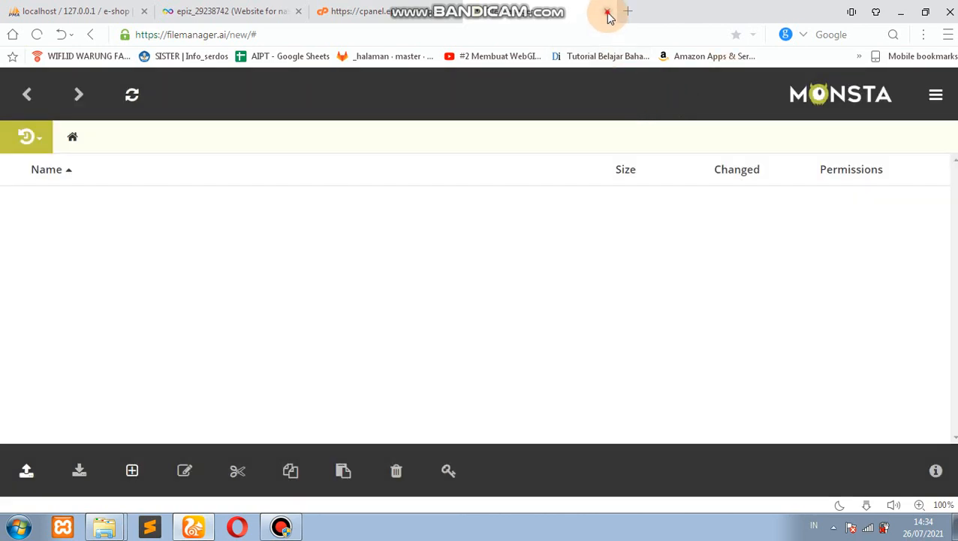
{"action": "left_click", "coordinate": [608, 13]}
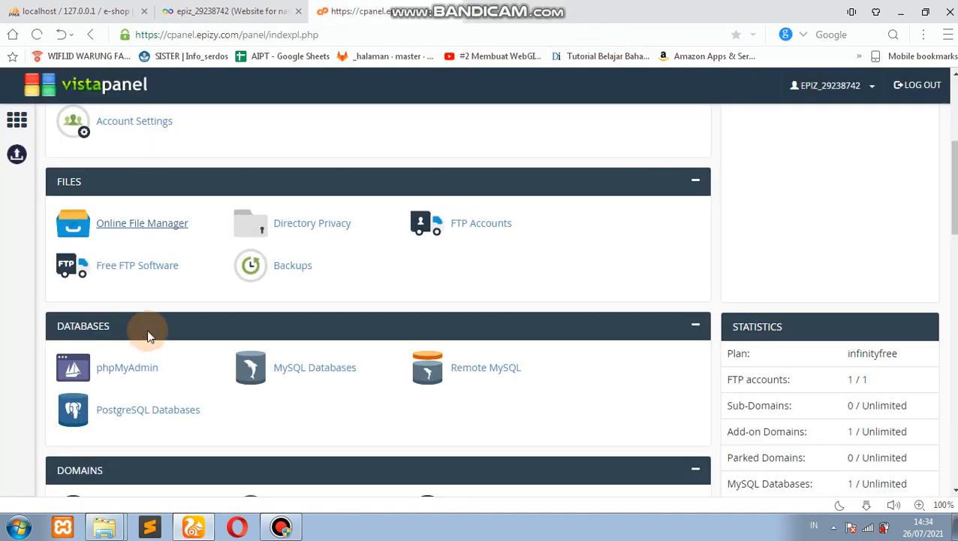
Reopen the Online File Manager from the control panel's Files section in a new browser tab and switch to it
{"action": "right_click", "coordinate": [157, 222]}
{"action": "left_click", "coordinate": [176, 231]}
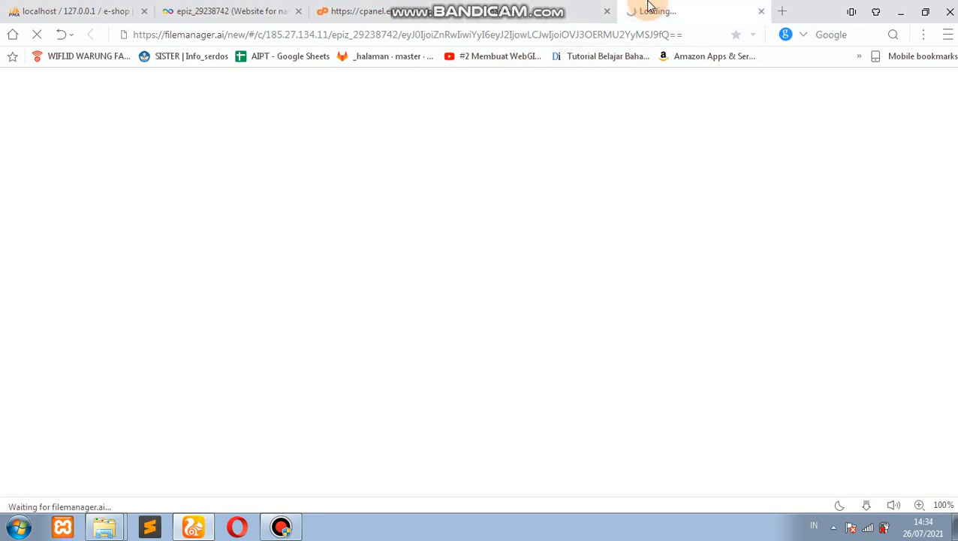
{"action": "left_click", "coordinate": [761, 12]}
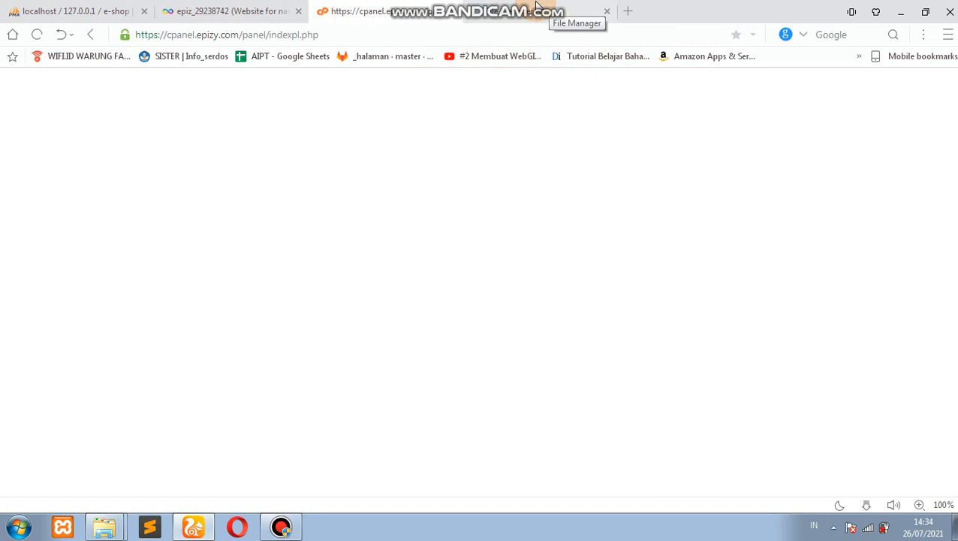
{"action": "left_click", "coordinate": [536, 5]}
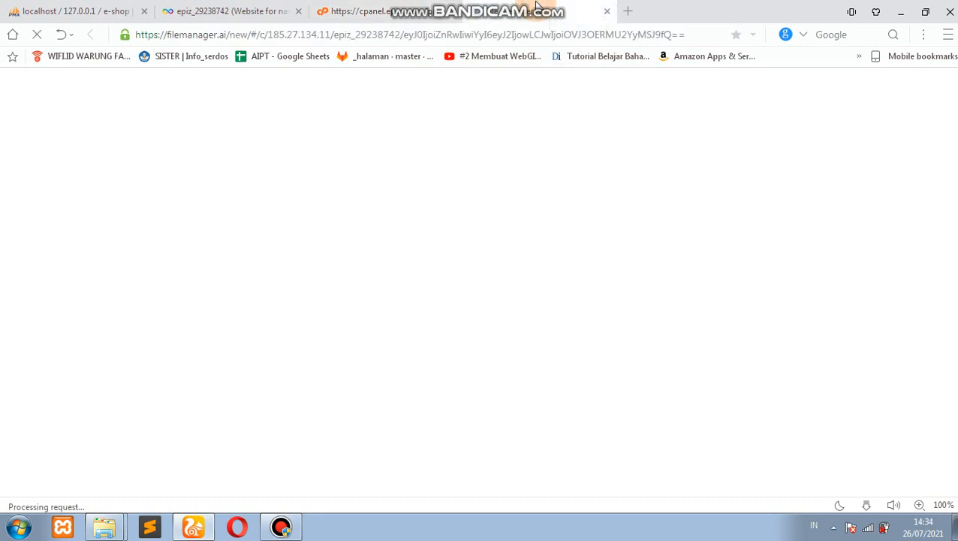
{"action": "left_click", "coordinate": [406, 5]}
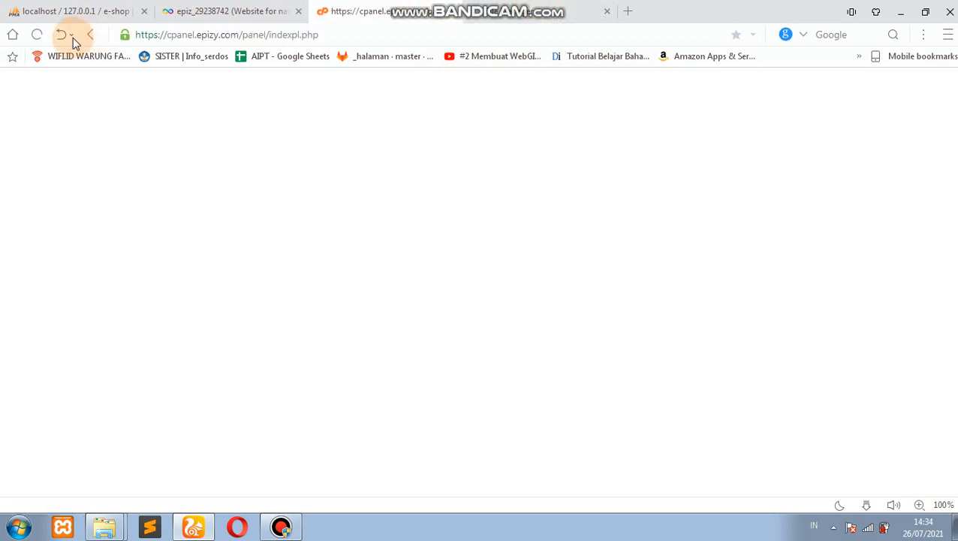
{"action": "left_click", "coordinate": [492, 6]}
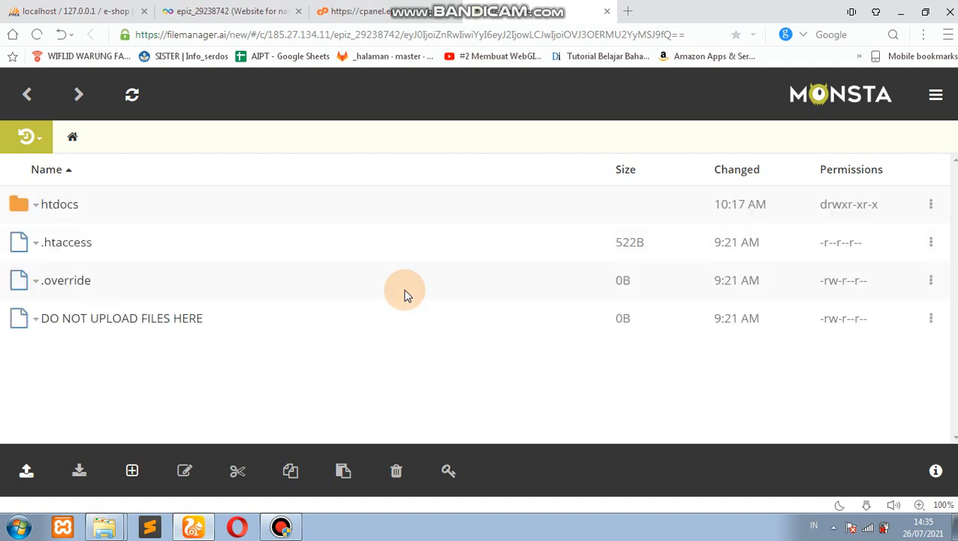
Upload the E-Shop zip archive from the local xampp E-Shop folder into htdocs again, choosing to just upload it
{"action": "left_click", "coordinate": [65, 210]}
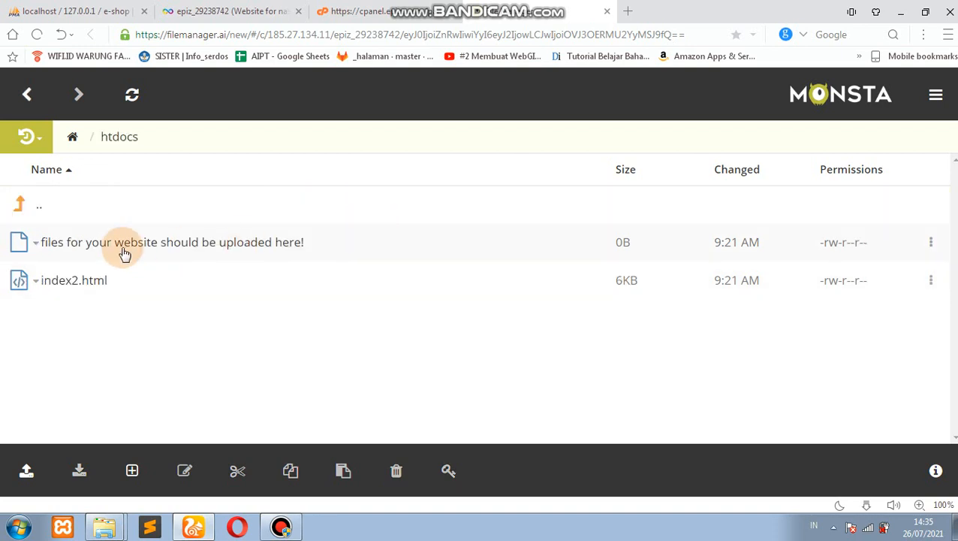
{"action": "left_click", "coordinate": [28, 479]}
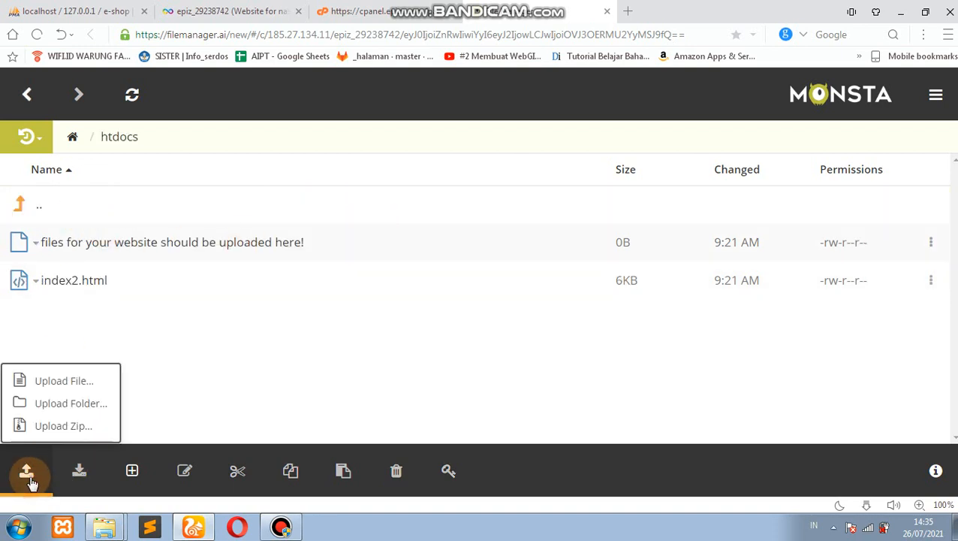
{"action": "left_click", "coordinate": [56, 425]}
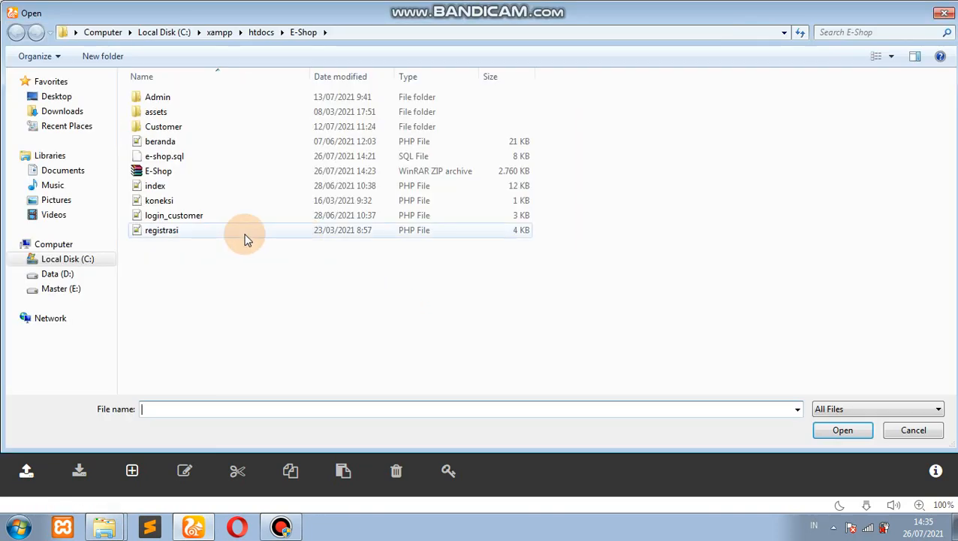
{"action": "double_click", "coordinate": [133, 169]}
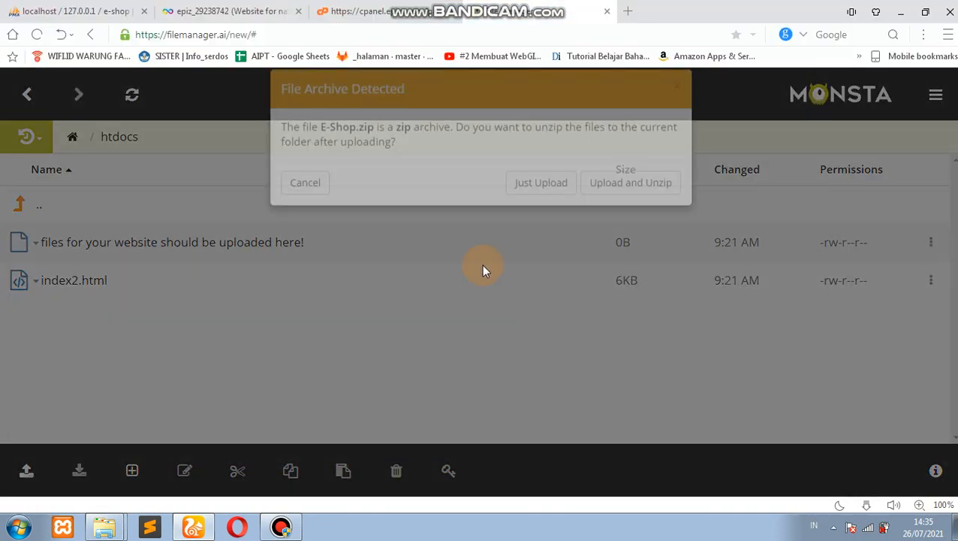
{"action": "left_click", "coordinate": [544, 204]}
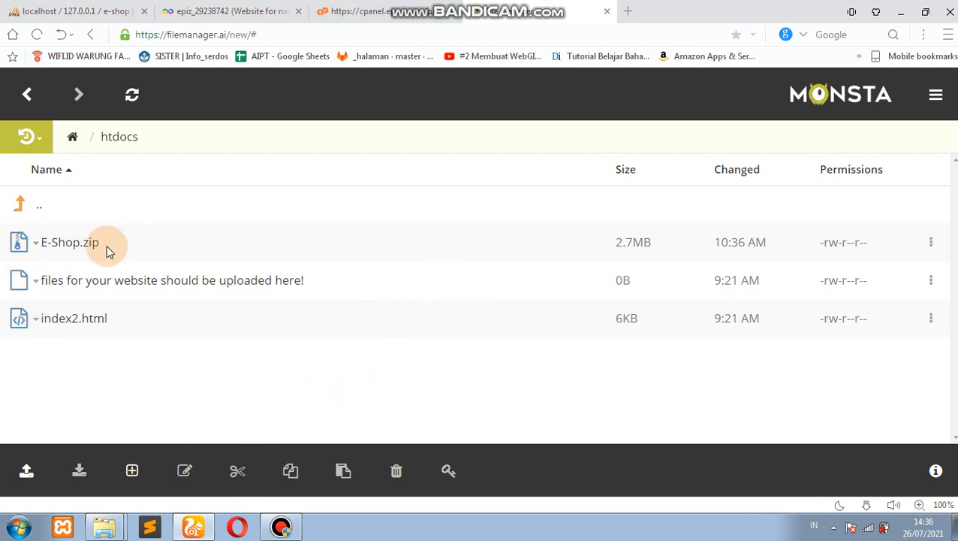
Upload all files of the unzipper-master folder in Documents (.editorconfig, LICENSE, README.md and unzipper) into htdocs
{"action": "left_click", "coordinate": [26, 473]}
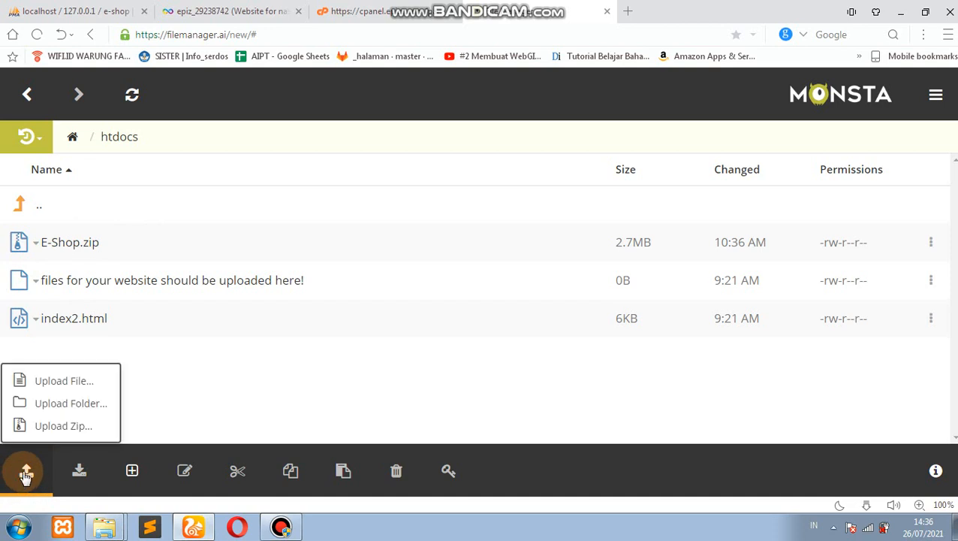
{"action": "left_click", "coordinate": [72, 384]}
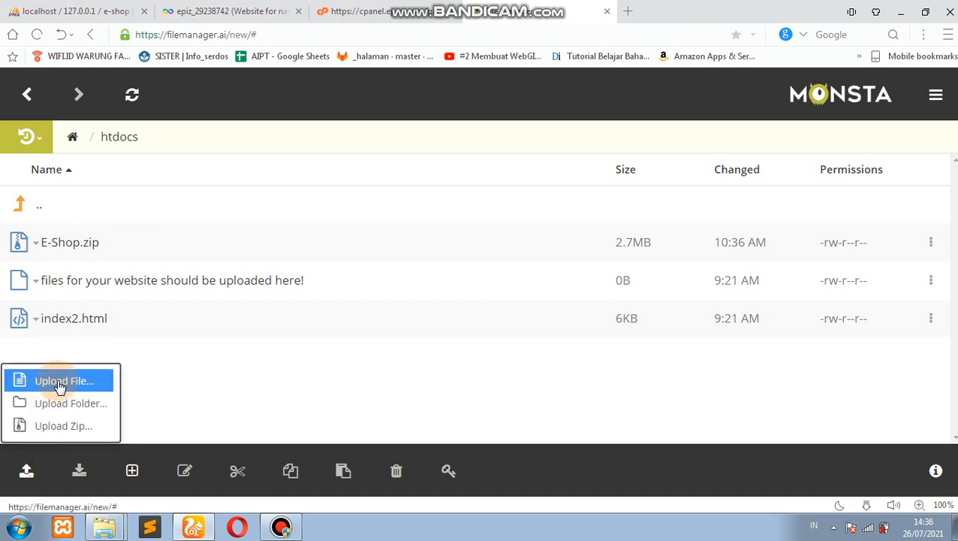
{"action": "left_click", "coordinate": [60, 383]}
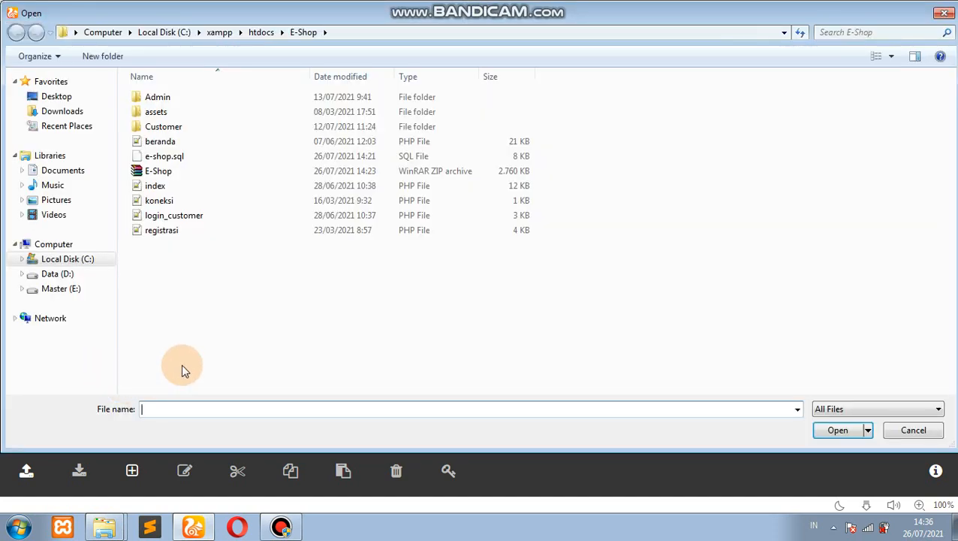
{"action": "left_click", "coordinate": [72, 172]}
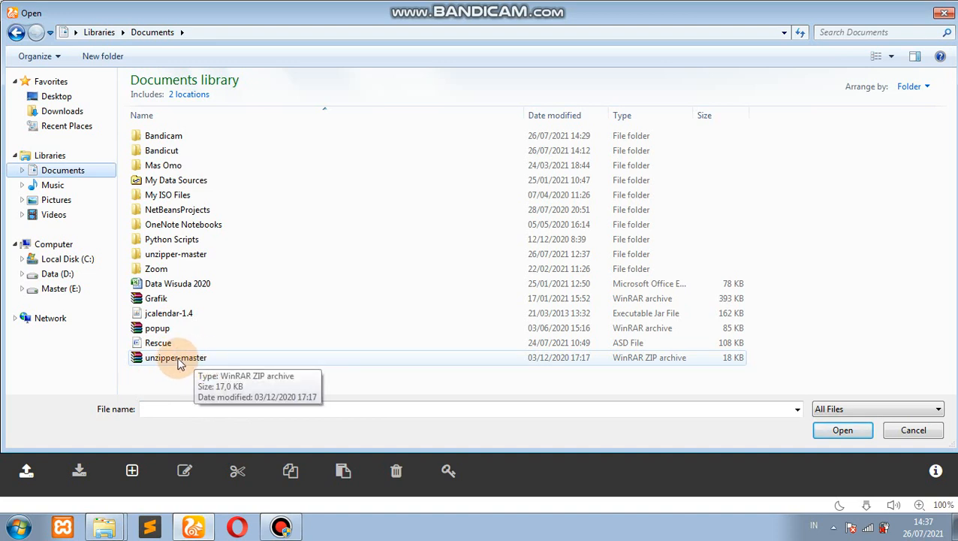
{"action": "left_click", "coordinate": [182, 257]}
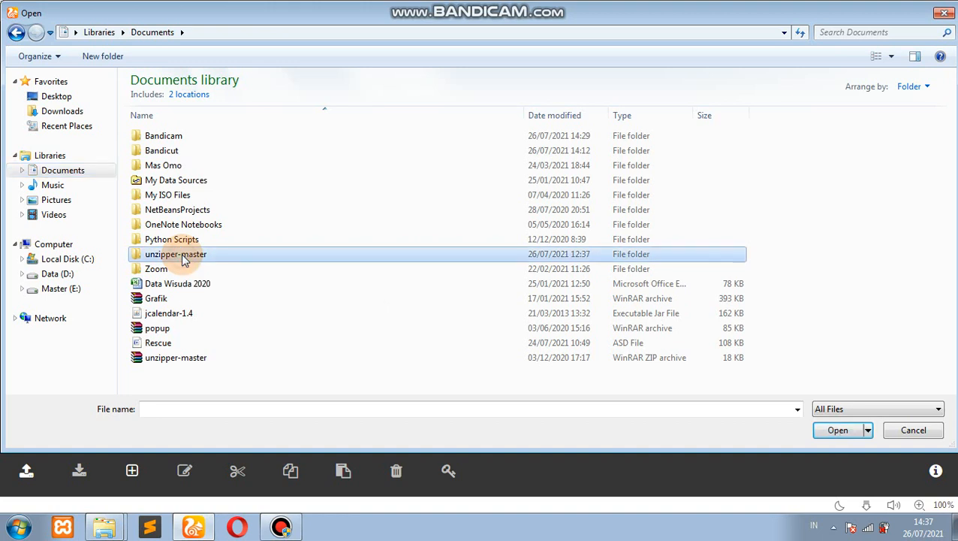
{"action": "double_click", "coordinate": [183, 257]}
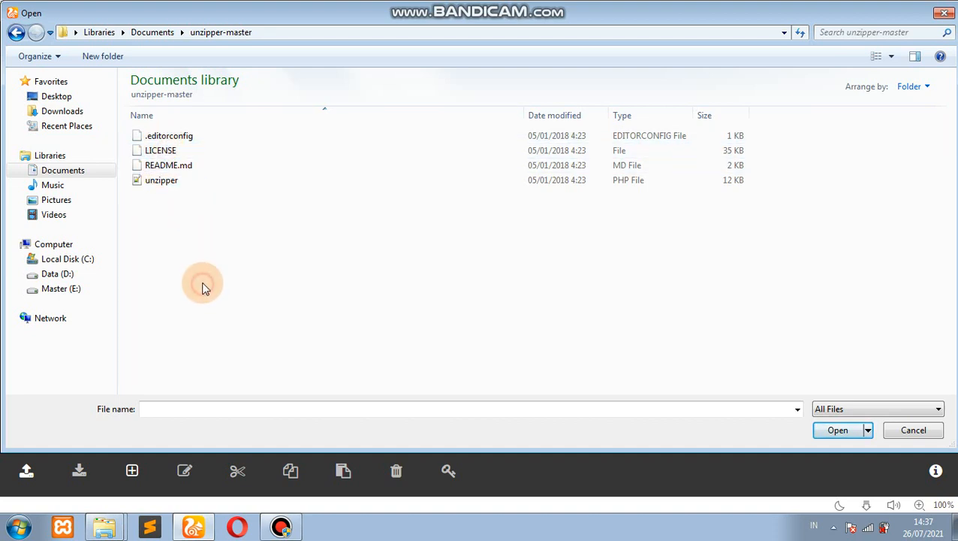
{"action": "key", "text": "ctrl+a"}
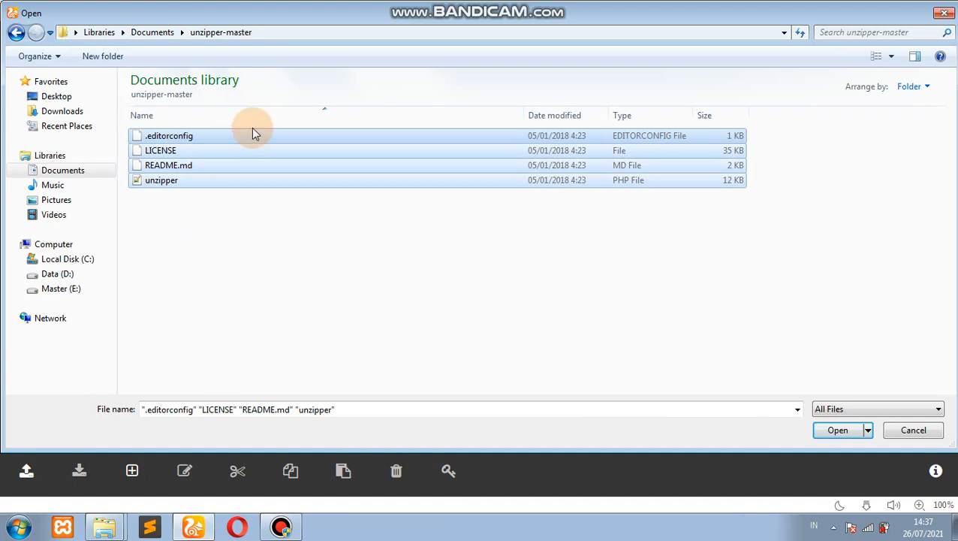
{"action": "left_click", "coordinate": [832, 433]}
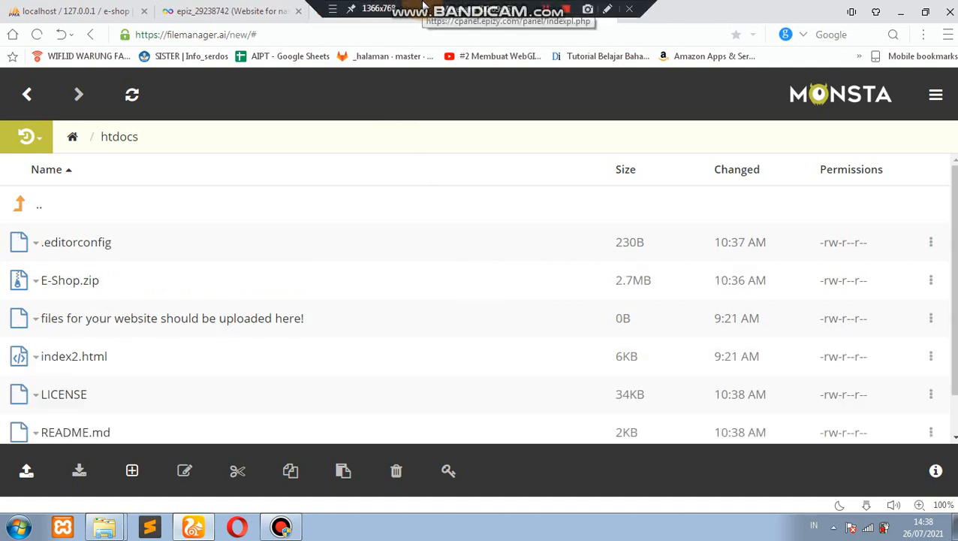
Review the htdocs file list to check the uploaded E-Shop archive and unzipper files
{"action": "scroll", "coordinate": [356, 381], "scroll_direction": "down", "scroll_amount": 1}
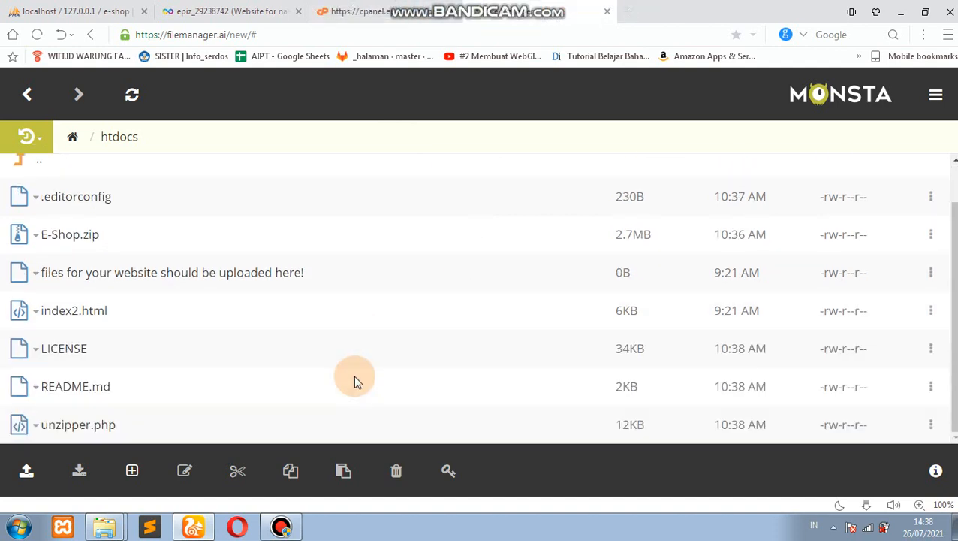
{"action": "scroll", "coordinate": [160, 385], "scroll_direction": "up", "scroll_amount": 1}
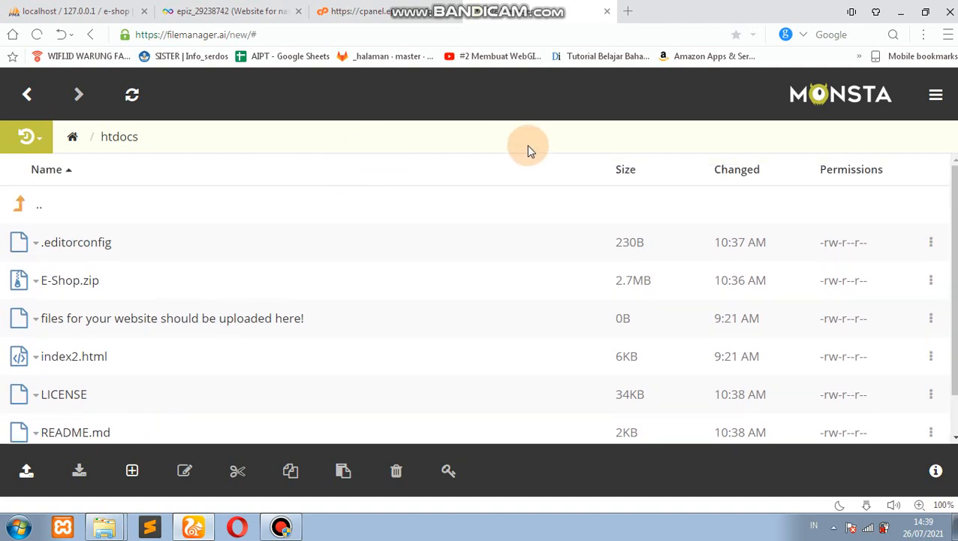
{"action": "key", "text": "F12"}
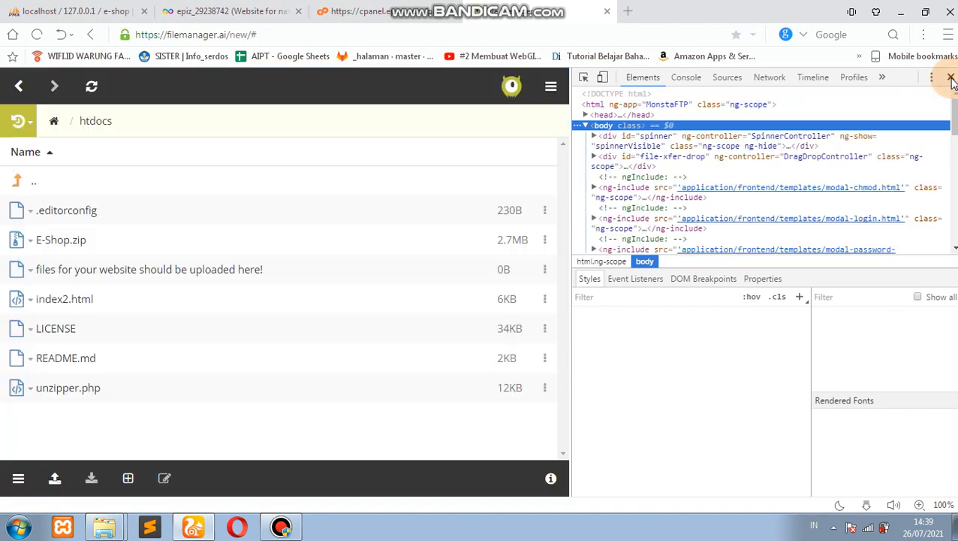
{"action": "left_click", "coordinate": [952, 80]}
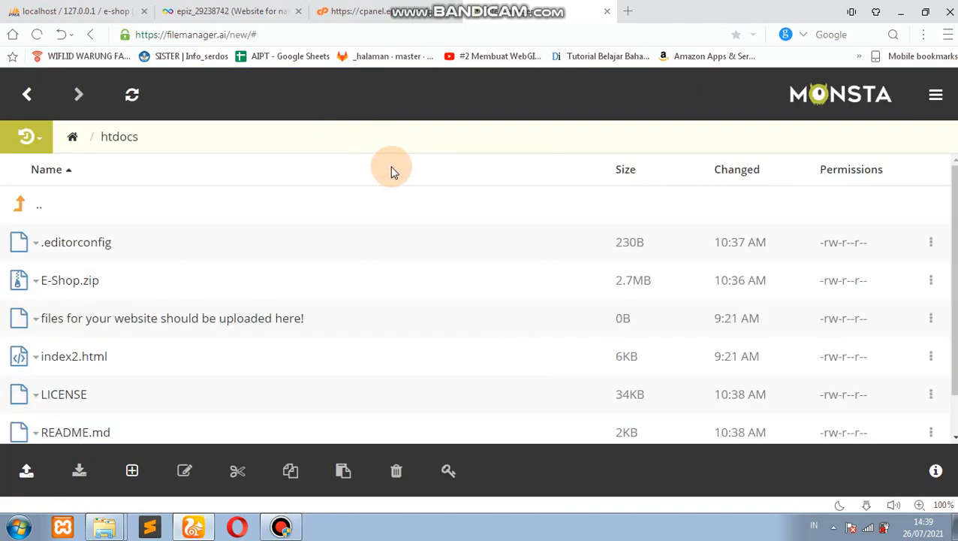
{"action": "scroll", "coordinate": [383, 186], "scroll_direction": "down", "scroll_amount": 1}
{"action": "scroll", "coordinate": [383, 186], "scroll_direction": "down", "scroll_amount": 1}
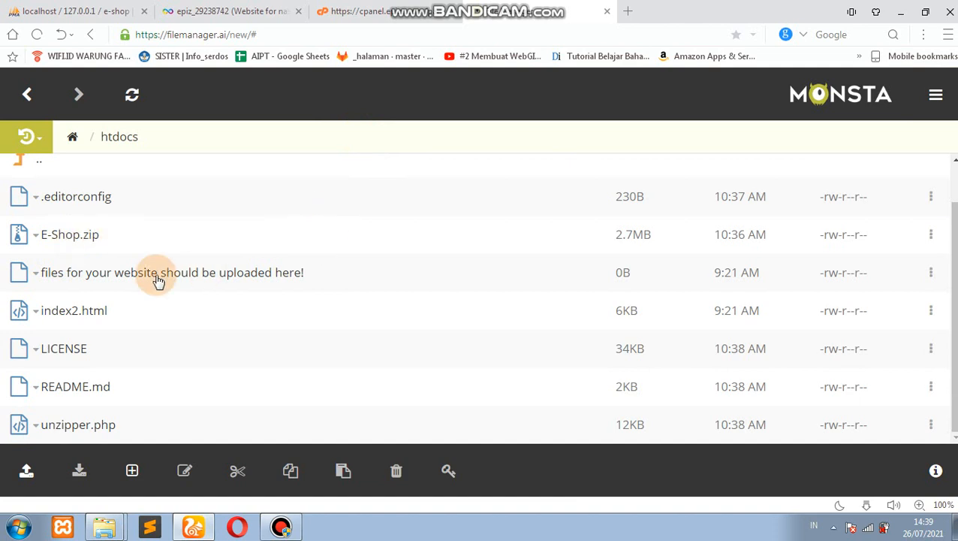
Open the hosted website's subdomain from the InfinityFree account page in a new browser tab and switch to it
{"action": "left_click", "coordinate": [263, 11]}
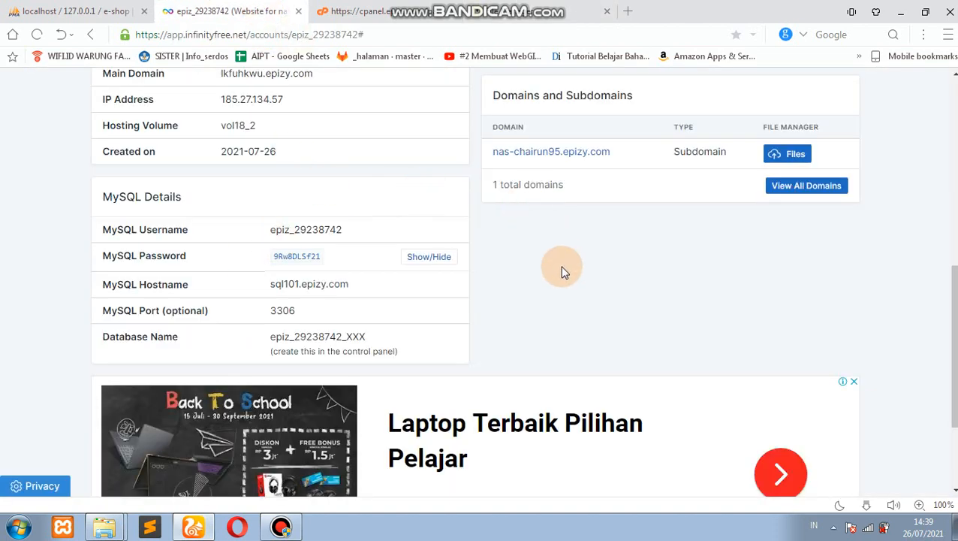
{"action": "scroll", "coordinate": [559, 266], "scroll_direction": "up", "scroll_amount": 4}
{"action": "scroll", "coordinate": [558, 263], "scroll_direction": "up", "scroll_amount": 2}
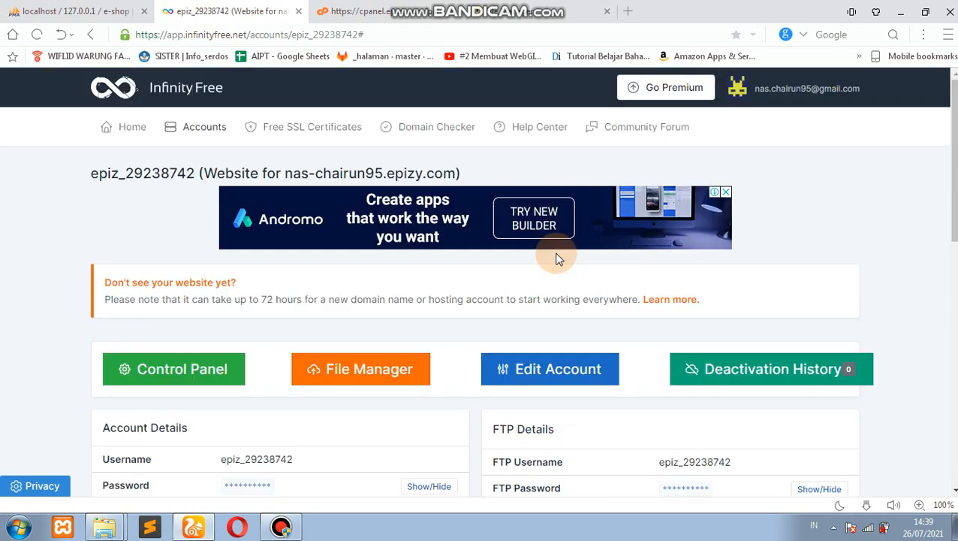
{"action": "scroll", "coordinate": [558, 259], "scroll_direction": "down", "scroll_amount": 5}
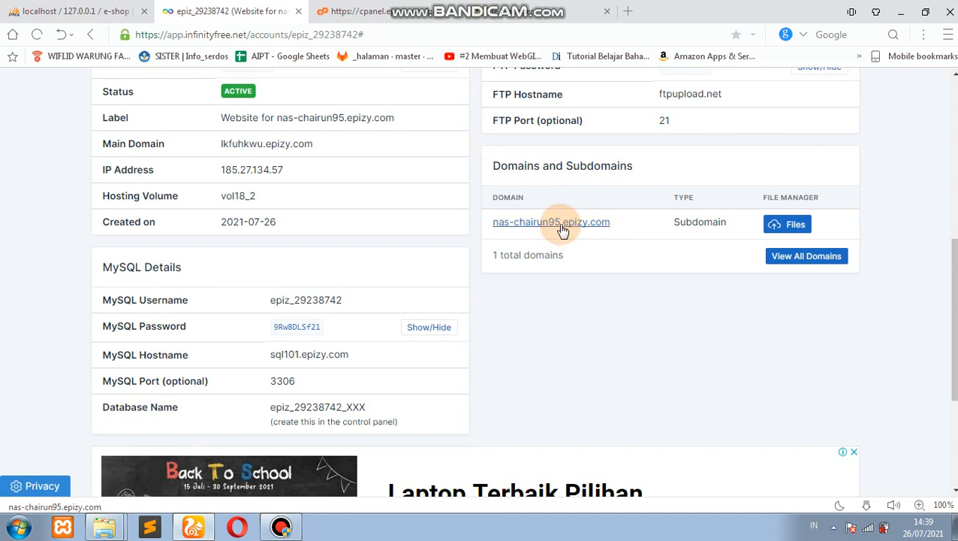
{"action": "right_click", "coordinate": [562, 225]}
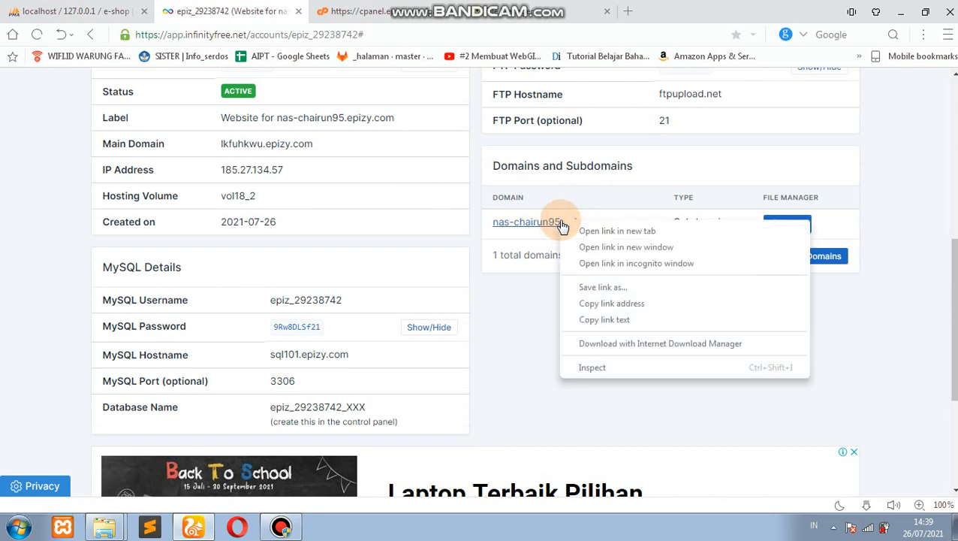
{"action": "left_click", "coordinate": [589, 232]}
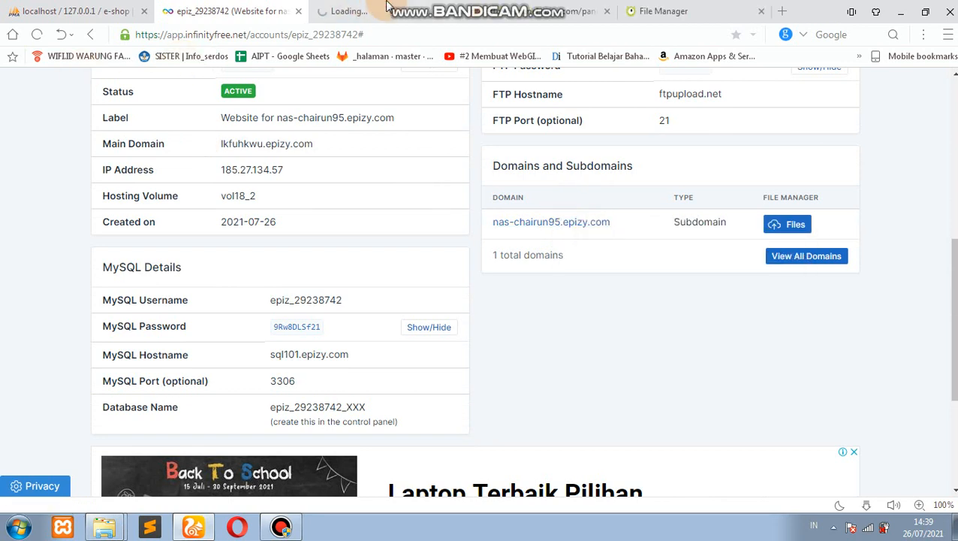
{"action": "left_click", "coordinate": [379, 10]}
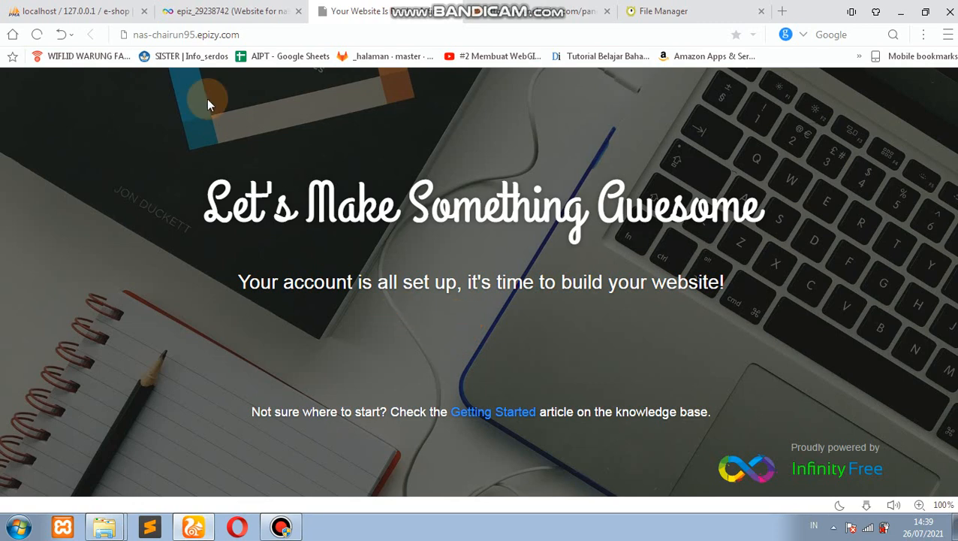
Load unzipper.php from the hosted site's subdomain and extract E-Shop.zip with the extraction path left empty
{"action": "left_click", "coordinate": [306, 36]}
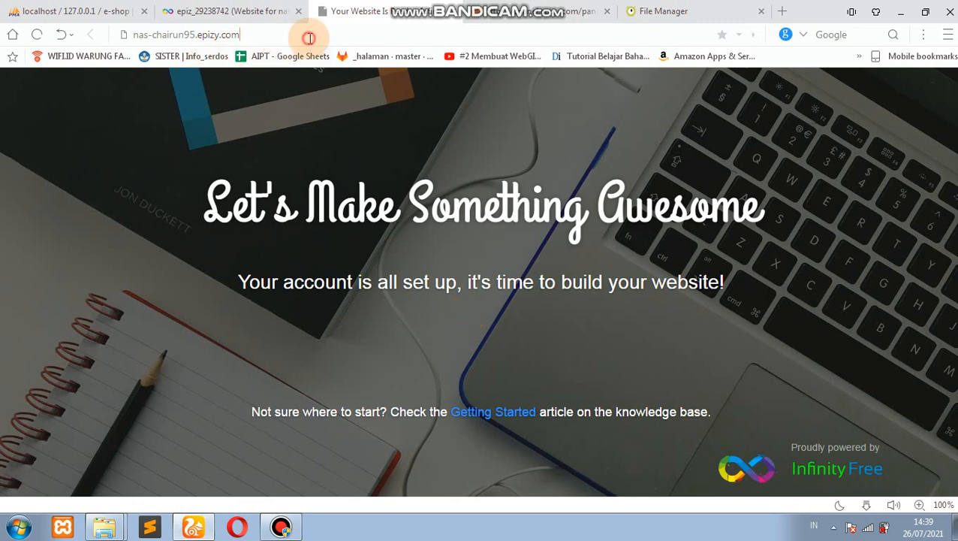
{"action": "left_click", "coordinate": [308, 38]}
{"action": "type", "text": "/unz"}
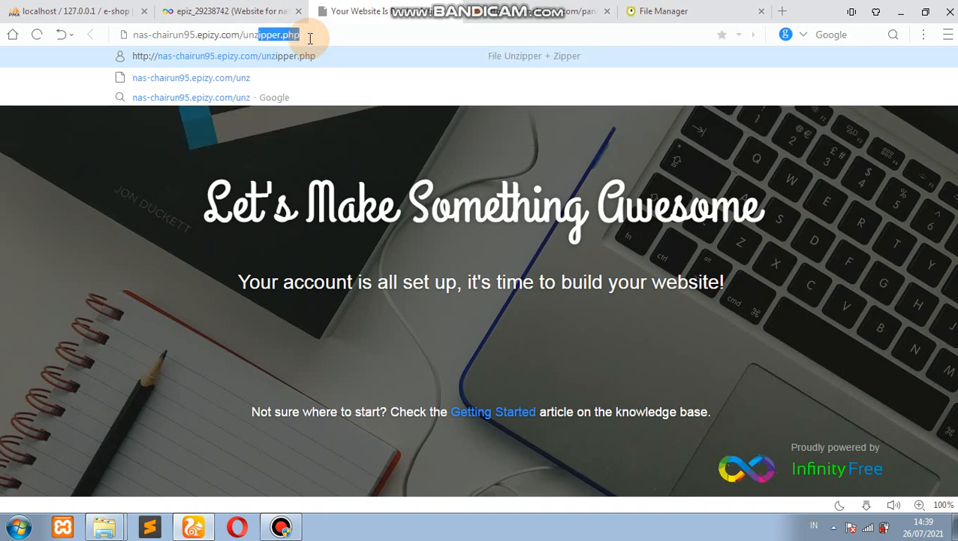
{"action": "type", "text": "ipper.php"}
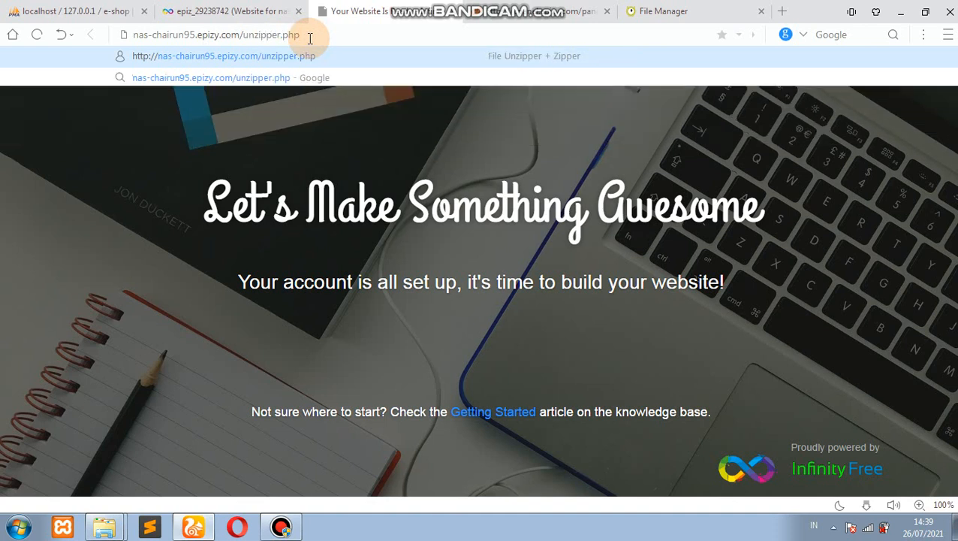
{"action": "key", "text": "Return"}
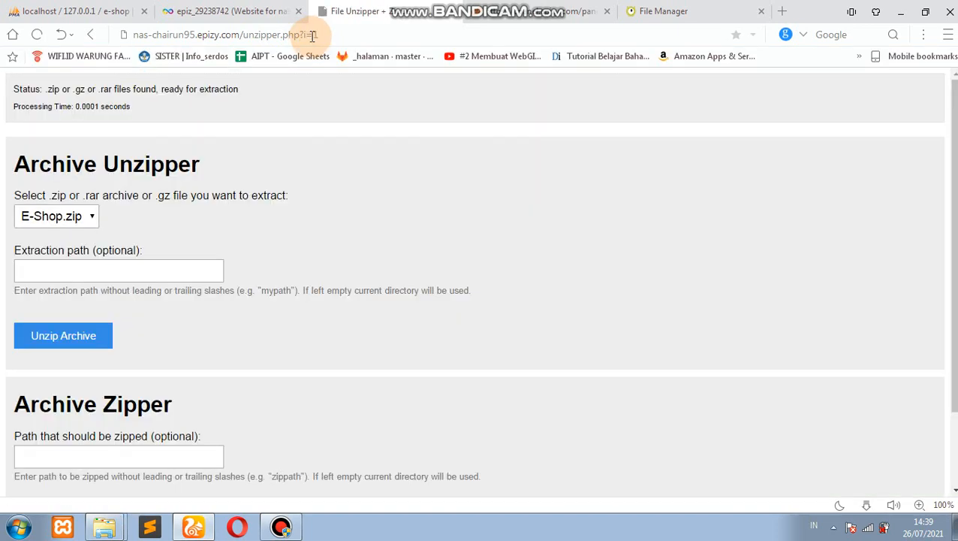
{"action": "scroll", "coordinate": [302, 270], "scroll_direction": "down", "scroll_amount": 2}
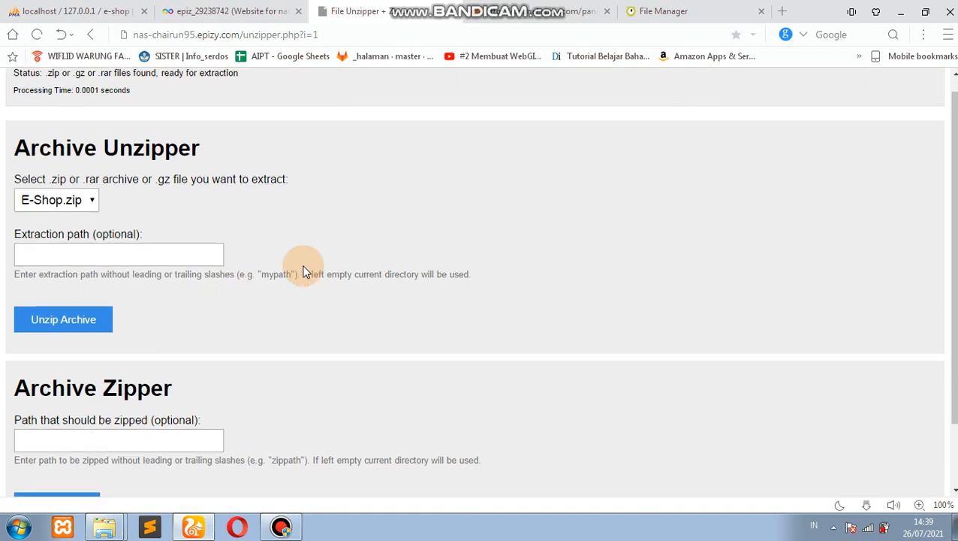
{"action": "scroll", "coordinate": [302, 271], "scroll_direction": "up", "scroll_amount": 2}
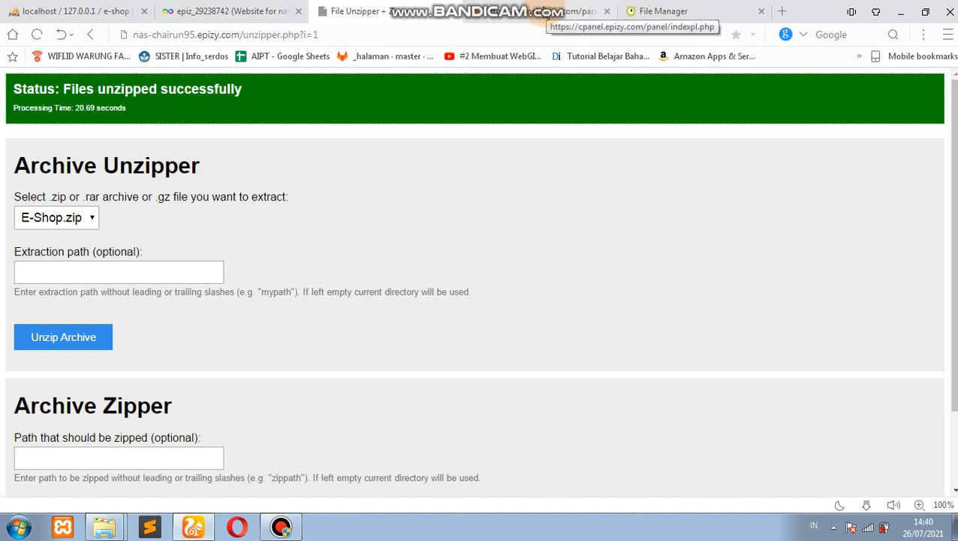
Return to the file manager and refresh the htdocs listing to check the extracted website files
{"action": "left_click", "coordinate": [454, 12]}
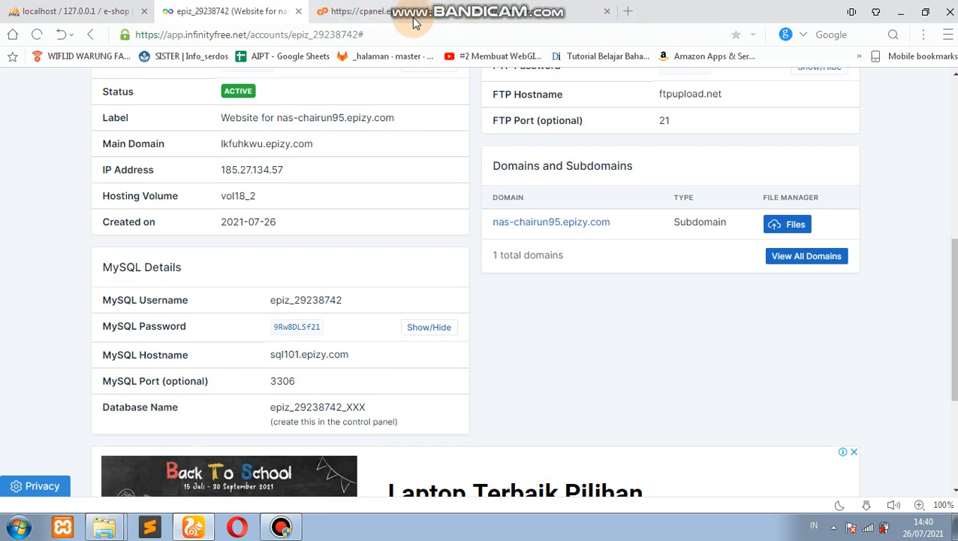
{"action": "left_click", "coordinate": [526, 9]}
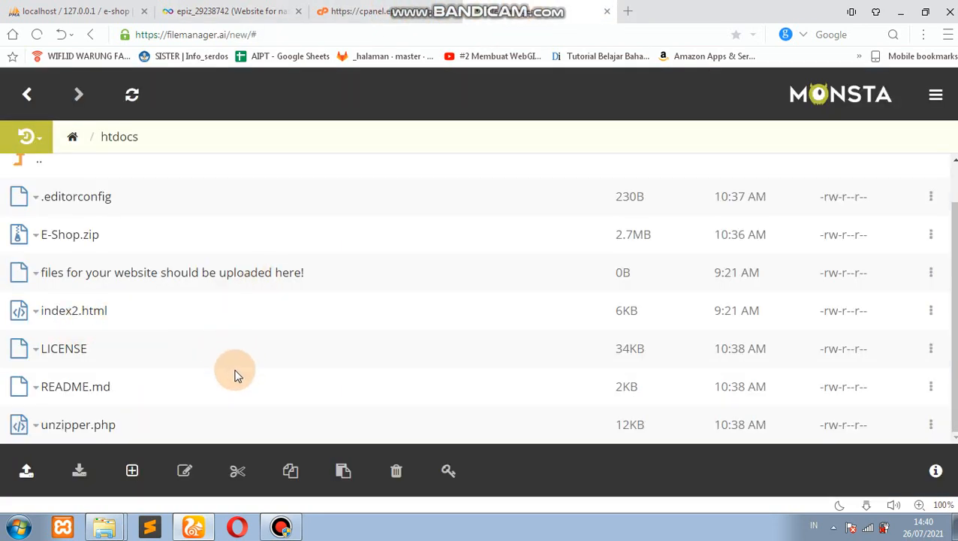
{"action": "scroll", "coordinate": [494, 308], "scroll_direction": "up", "scroll_amount": 1}
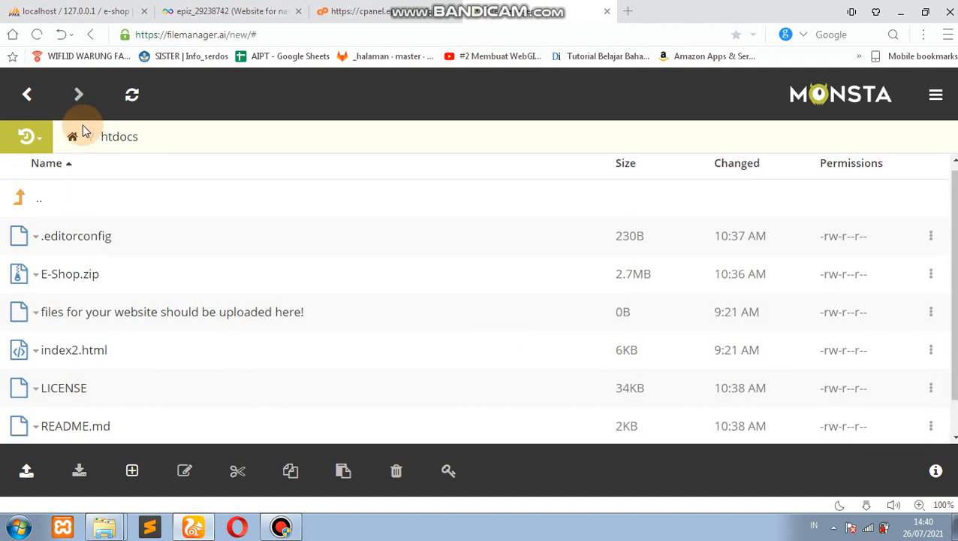
{"action": "left_click", "coordinate": [132, 95]}
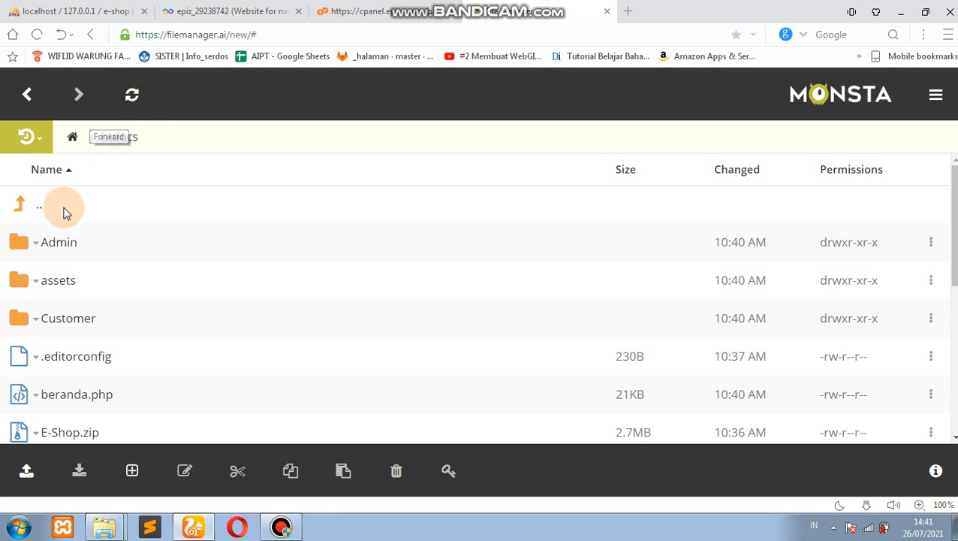
{"action": "scroll", "coordinate": [72, 305], "scroll_direction": "down", "scroll_amount": 2}
{"action": "scroll", "coordinate": [73, 308], "scroll_direction": "down", "scroll_amount": 7}
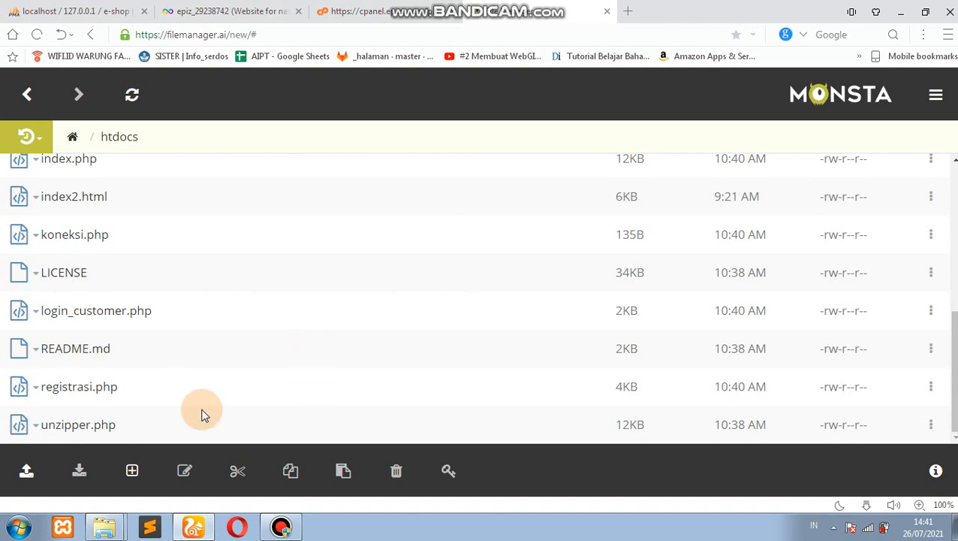
Delete unzipper.php and README.md from htdocs, confirming each deletion
{"action": "left_click", "coordinate": [147, 438]}
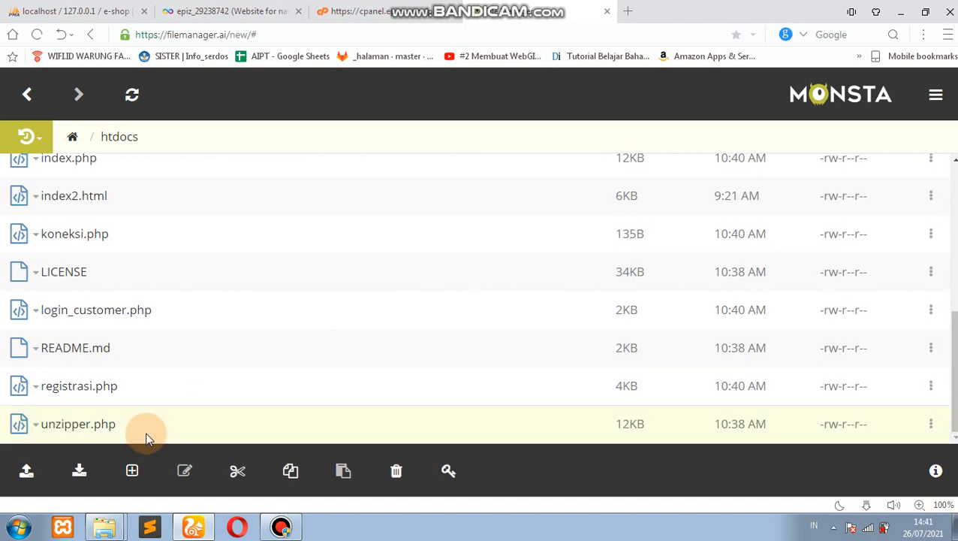
{"action": "left_click", "coordinate": [397, 478]}
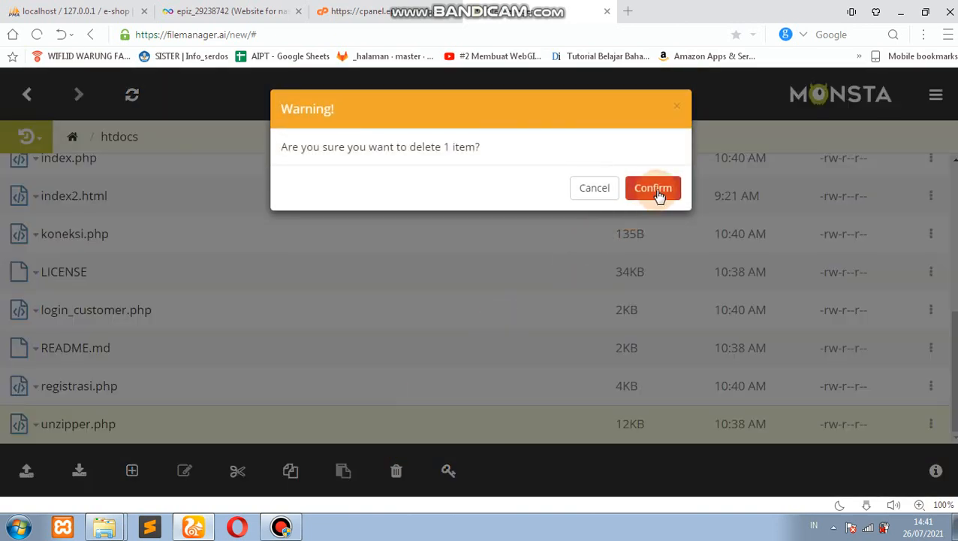
{"action": "left_click", "coordinate": [653, 190]}
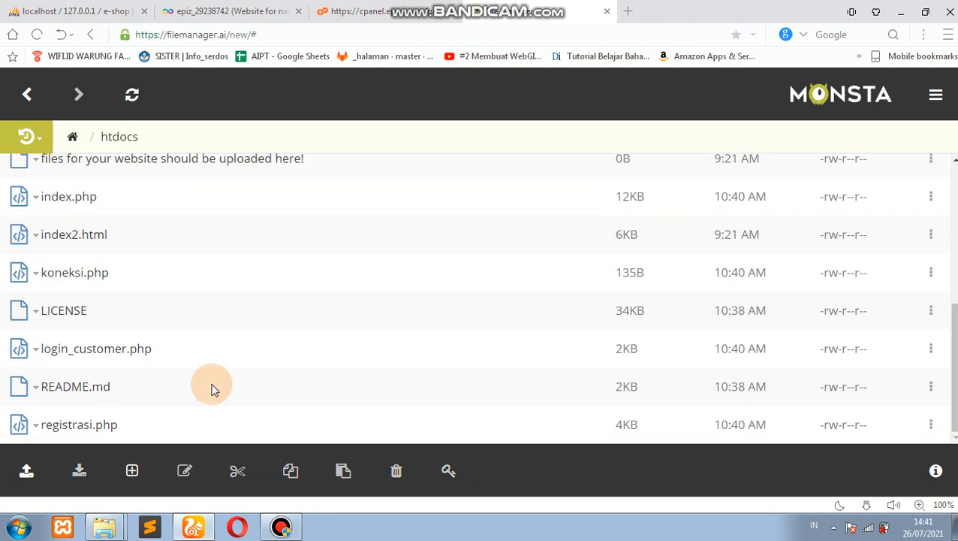
{"action": "left_click", "coordinate": [155, 400]}
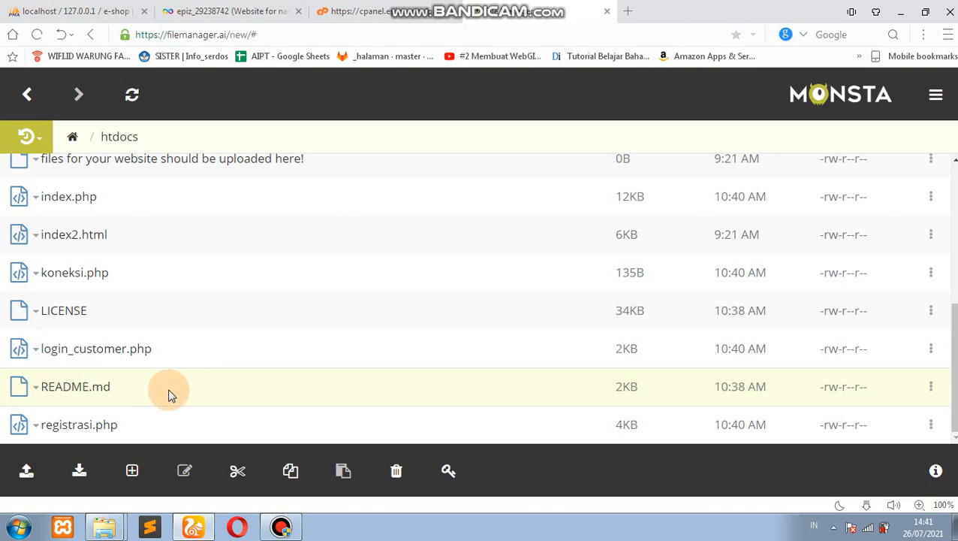
{"action": "left_click", "coordinate": [403, 487]}
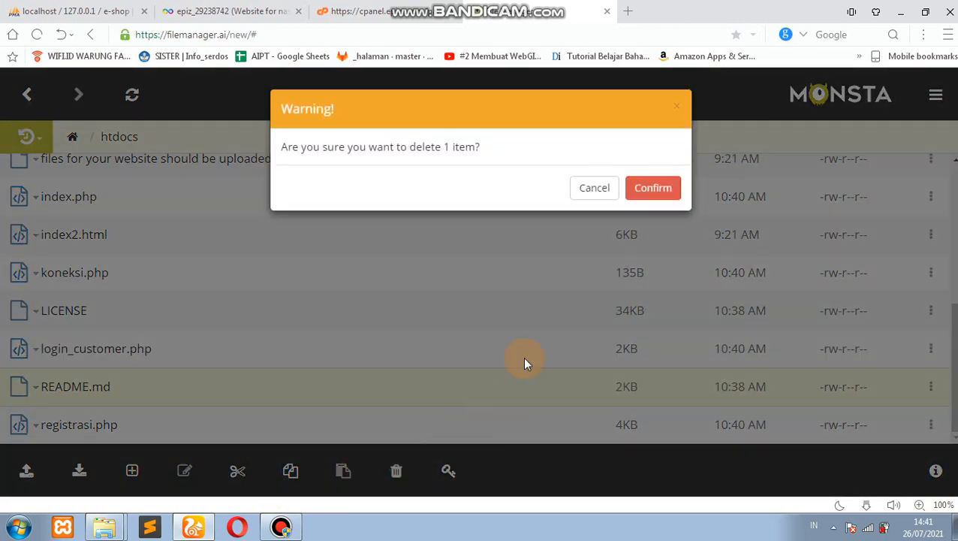
{"action": "left_click", "coordinate": [650, 189]}
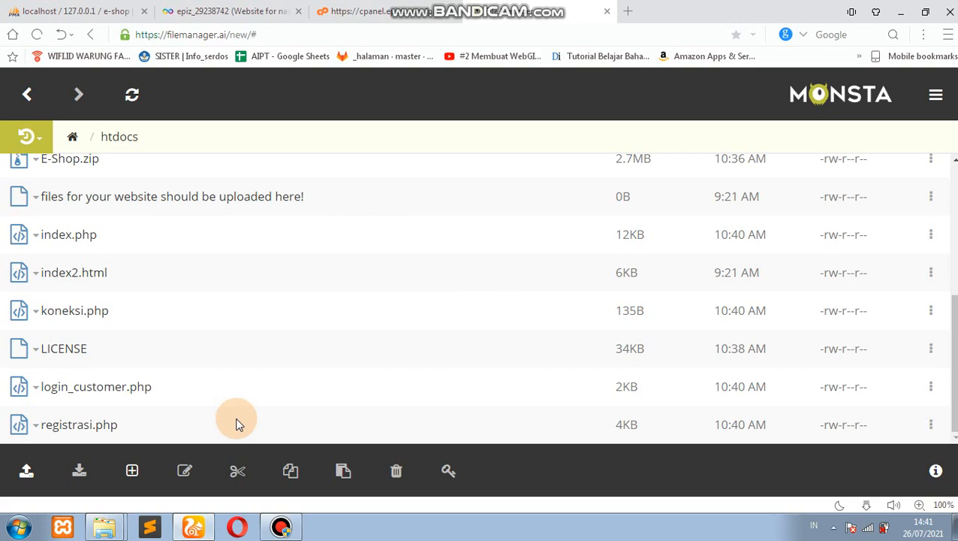
Delete the LICENSE and .editorconfig files from htdocs, confirming each deletion
{"action": "left_click", "coordinate": [170, 356]}
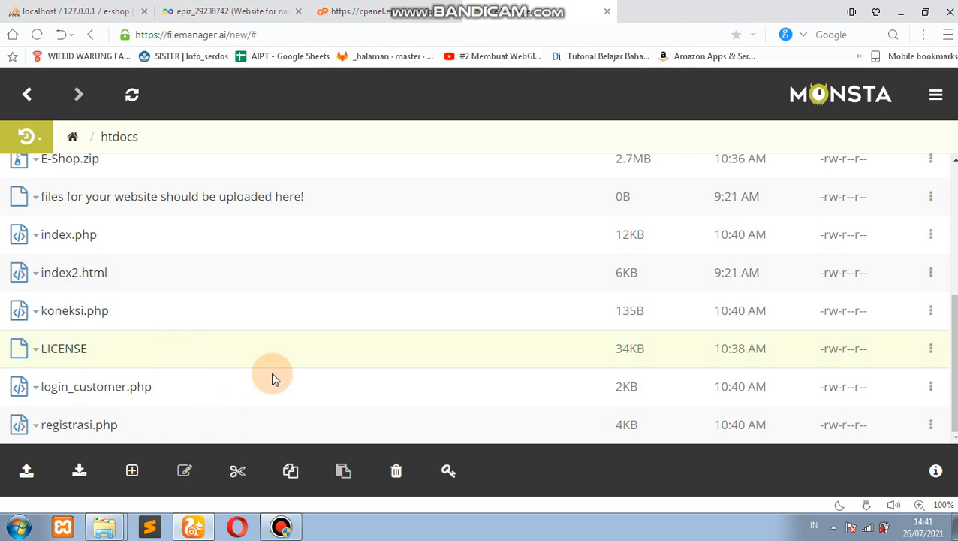
{"action": "left_click", "coordinate": [398, 472]}
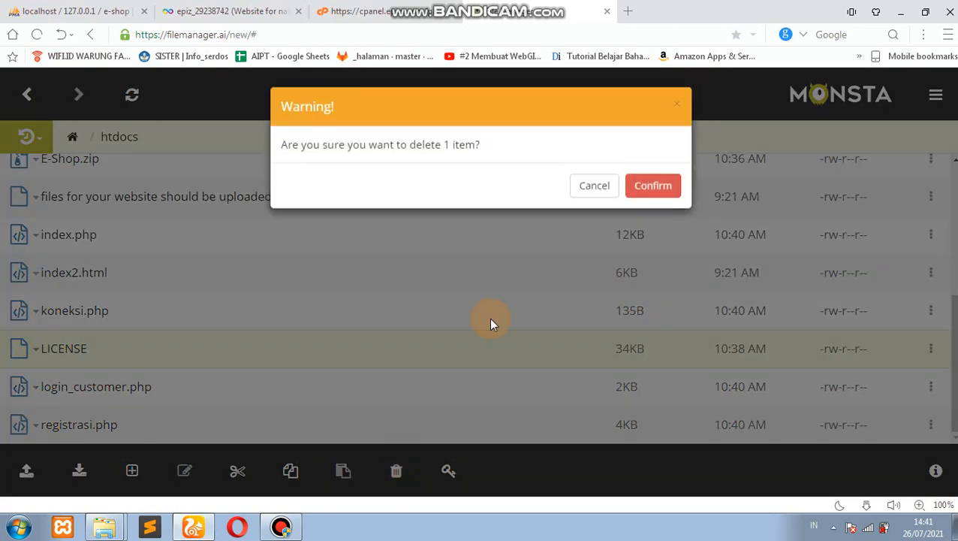
{"action": "left_click", "coordinate": [667, 189]}
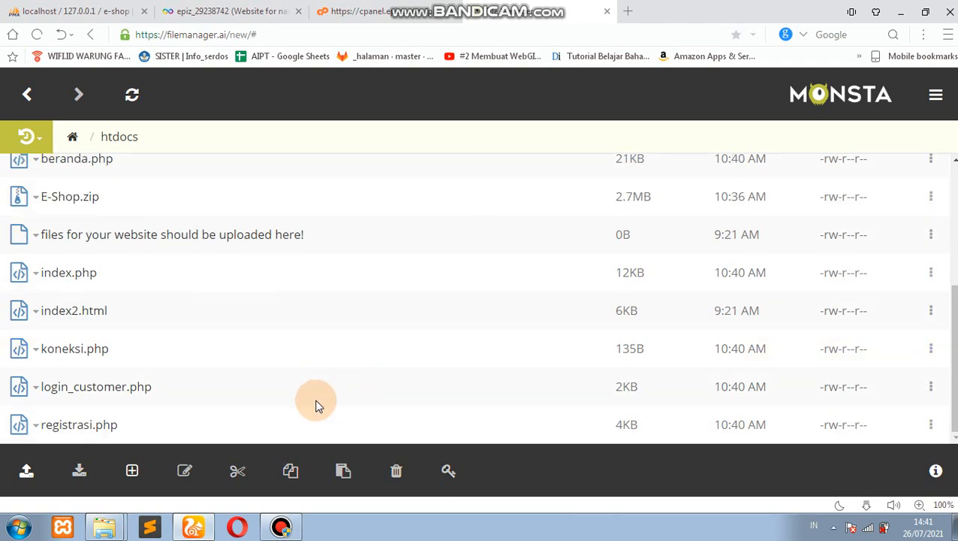
{"action": "scroll", "coordinate": [314, 398], "scroll_direction": "up", "scroll_amount": 3}
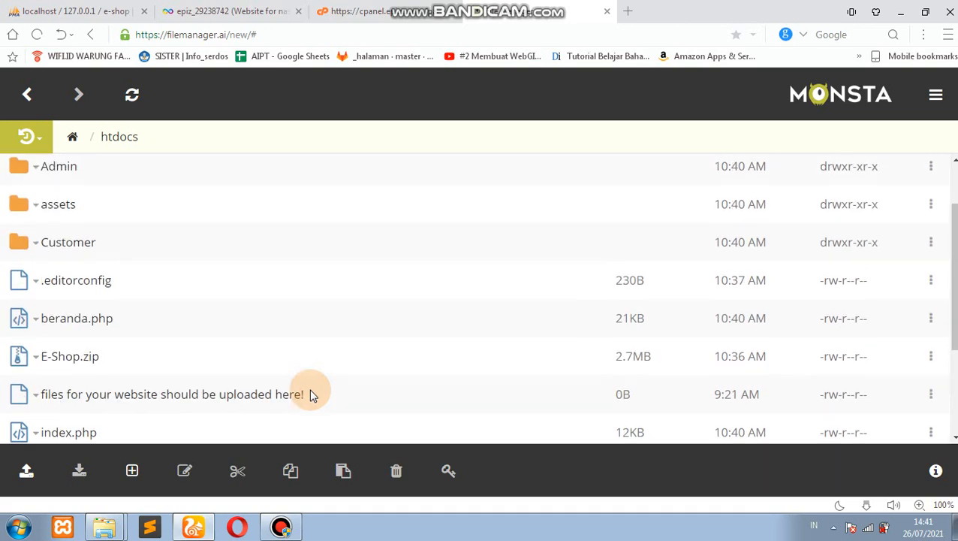
{"action": "left_click", "coordinate": [154, 337]}
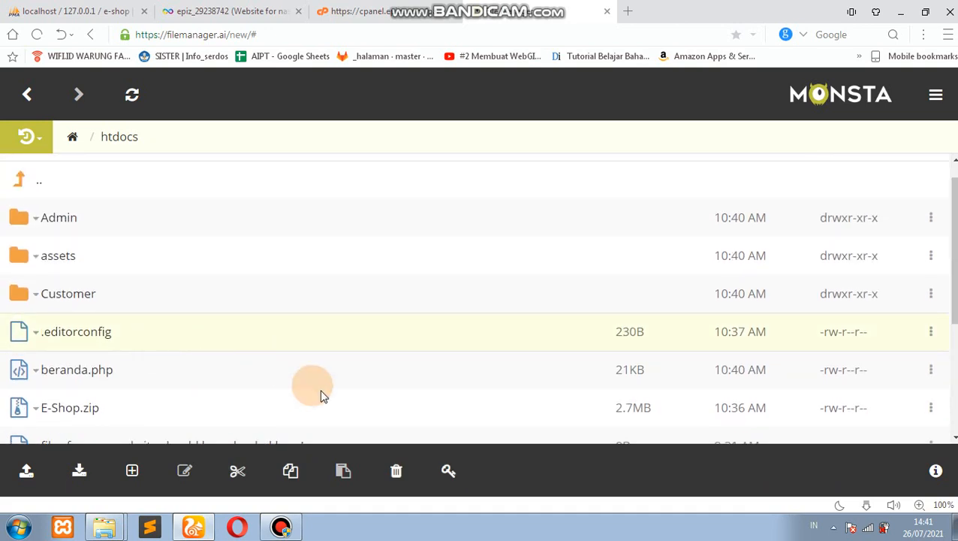
{"action": "left_click", "coordinate": [401, 472]}
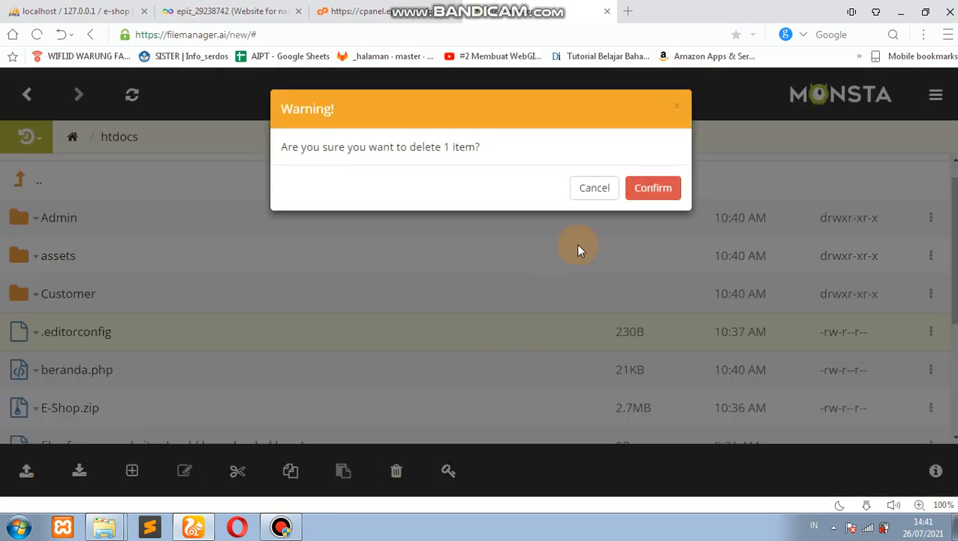
{"action": "left_click", "coordinate": [650, 192]}
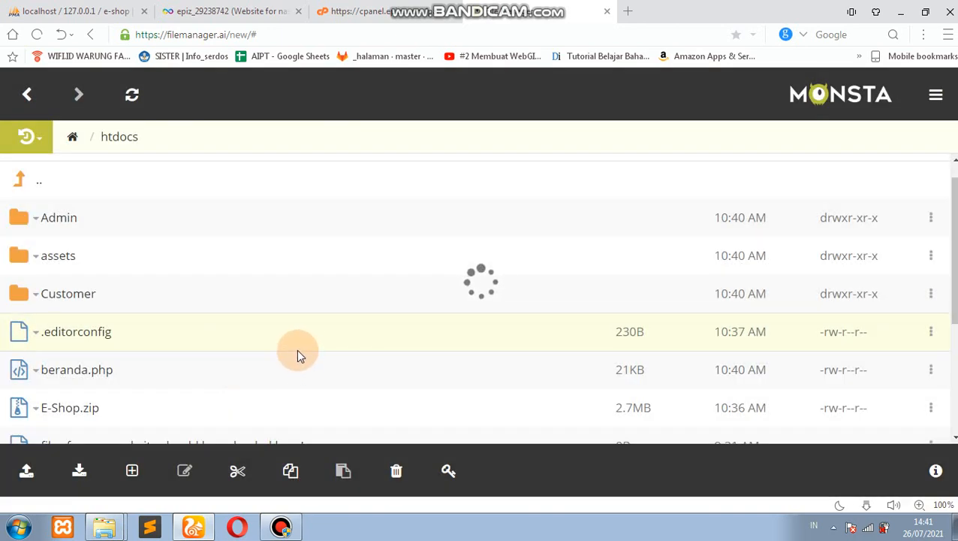
Delete the E-Shop.zip archive from htdocs and confirm the deletion
{"action": "scroll", "coordinate": [298, 350], "scroll_direction": "down", "scroll_amount": 2}
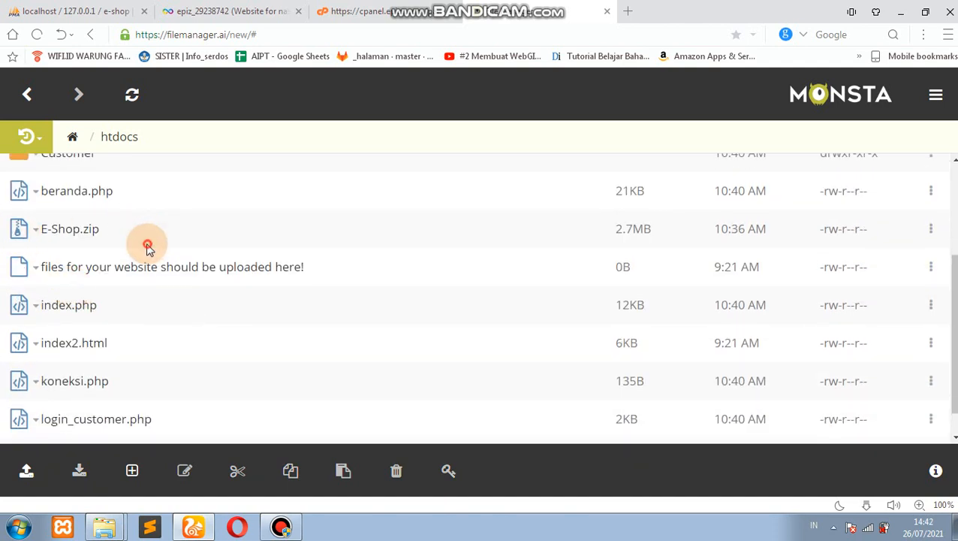
{"action": "left_click", "coordinate": [148, 246]}
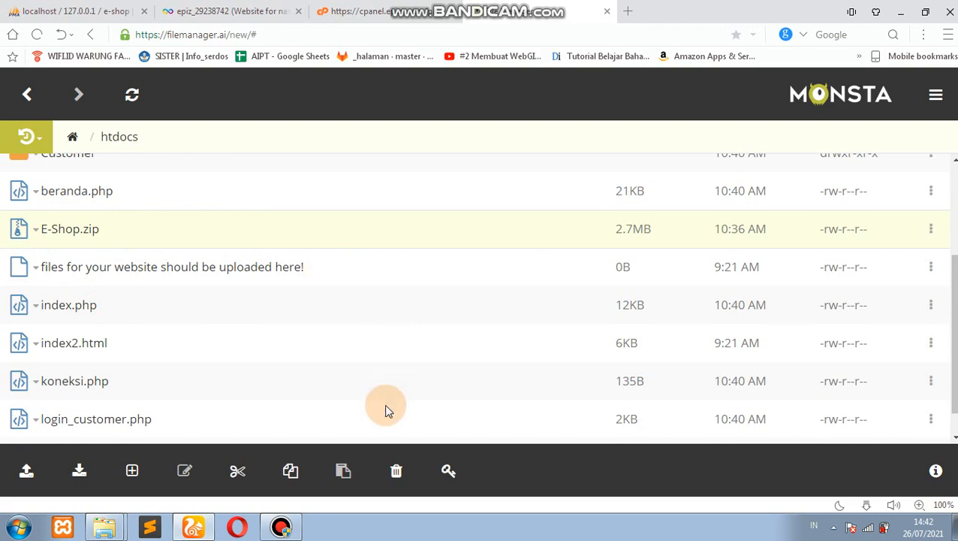
{"action": "left_click", "coordinate": [395, 474]}
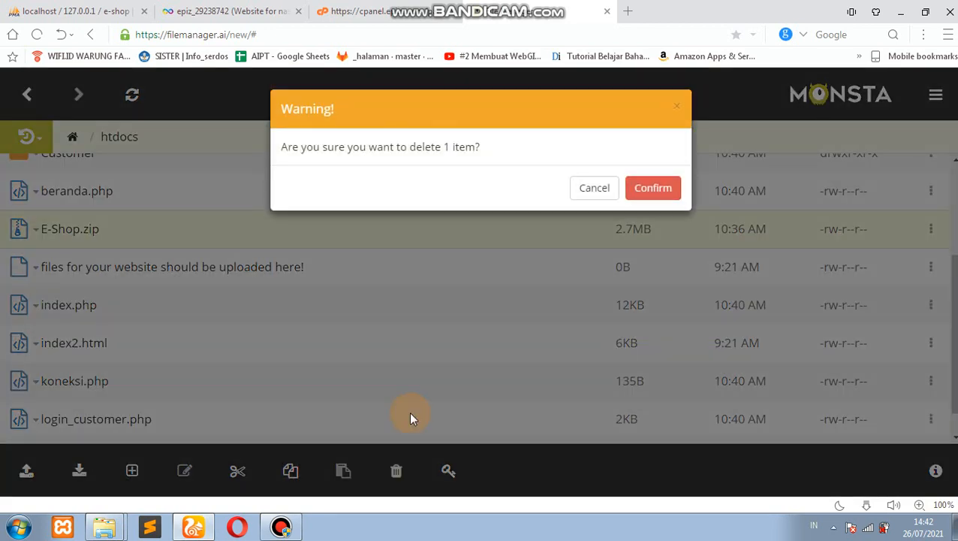
{"action": "left_click", "coordinate": [654, 188]}
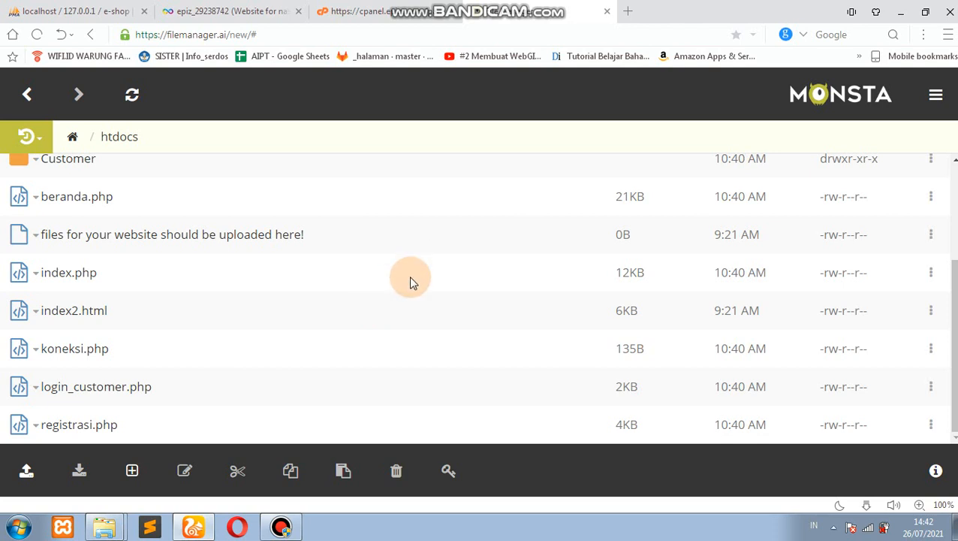
Open koneksi.php from htdocs in the file manager's editor
{"action": "right_click", "coordinate": [69, 356]}
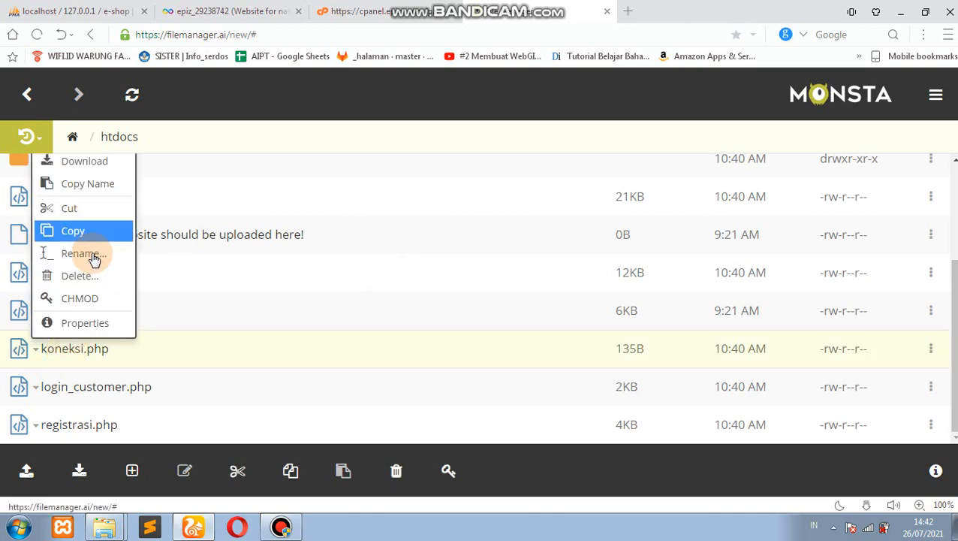
{"action": "scroll", "coordinate": [91, 279], "scroll_direction": "up", "scroll_amount": 2}
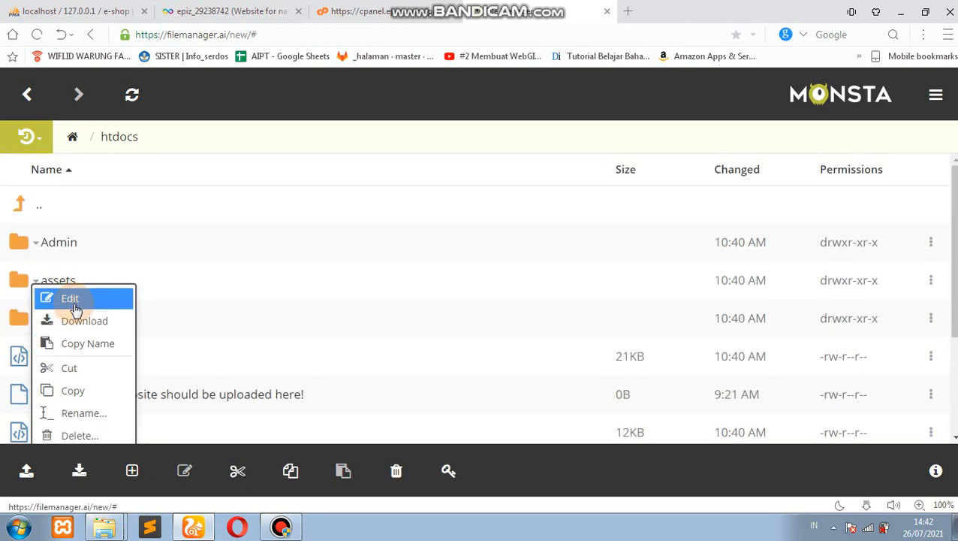
{"action": "left_click", "coordinate": [71, 300]}
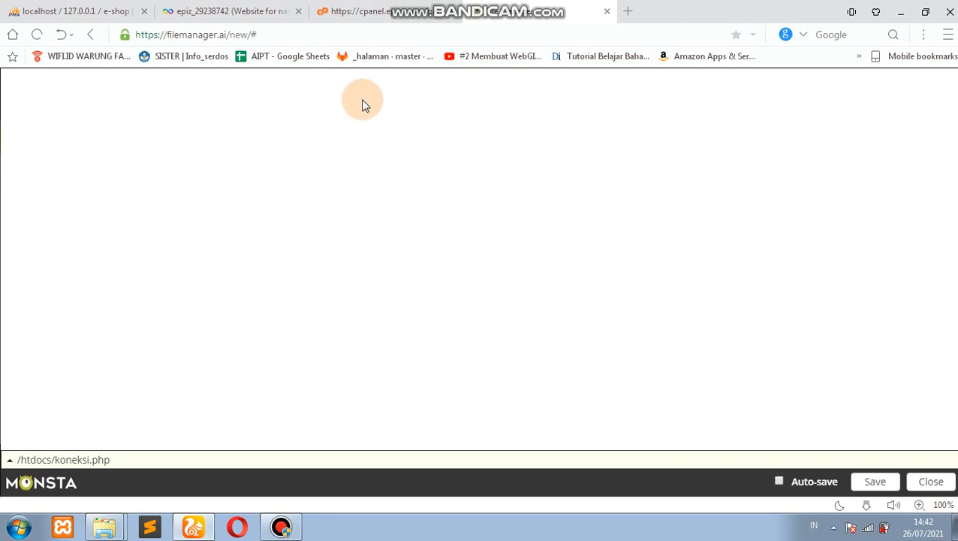
Open the MySQL Databases page in the hosting control panel and look up the current database's name, user and host
{"action": "left_click", "coordinate": [361, 6]}
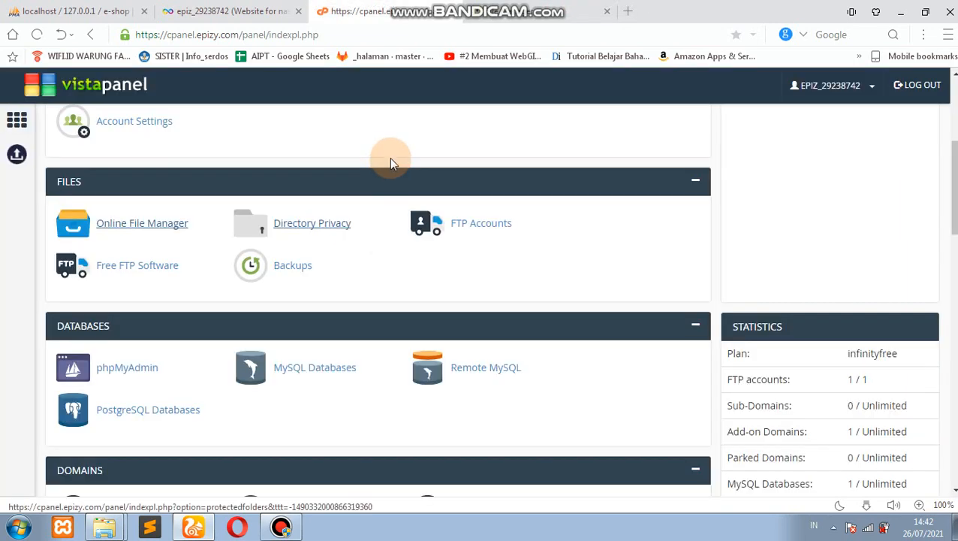
{"action": "left_click", "coordinate": [327, 369]}
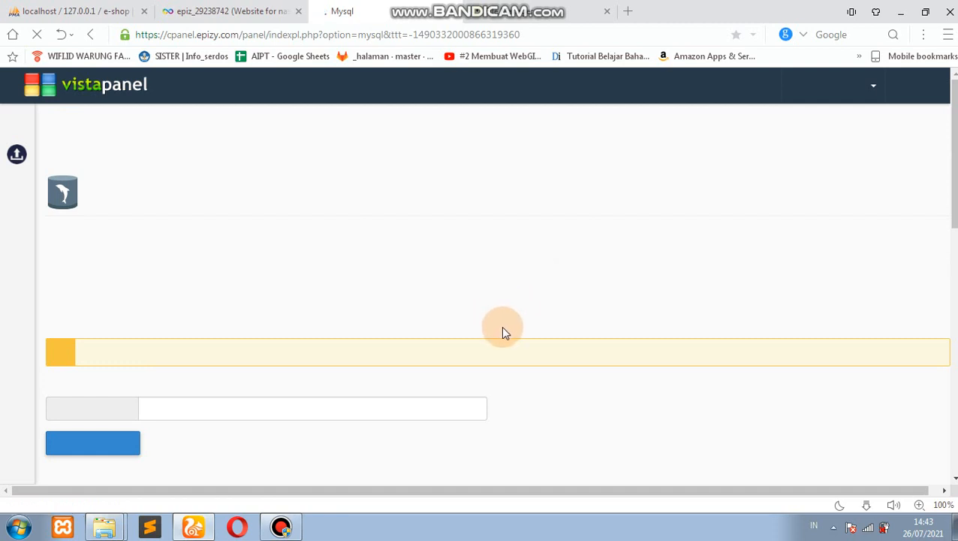
{"action": "scroll", "coordinate": [503, 327], "scroll_direction": "down", "scroll_amount": 1}
{"action": "scroll", "coordinate": [500, 326], "scroll_direction": "down", "scroll_amount": 3}
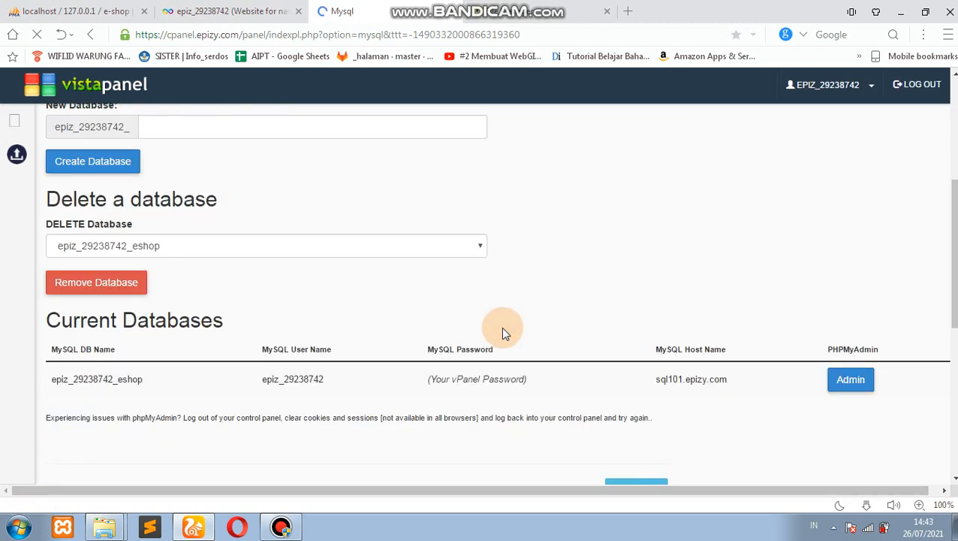
{"action": "scroll", "coordinate": [201, 381], "scroll_direction": "down", "scroll_amount": 4}
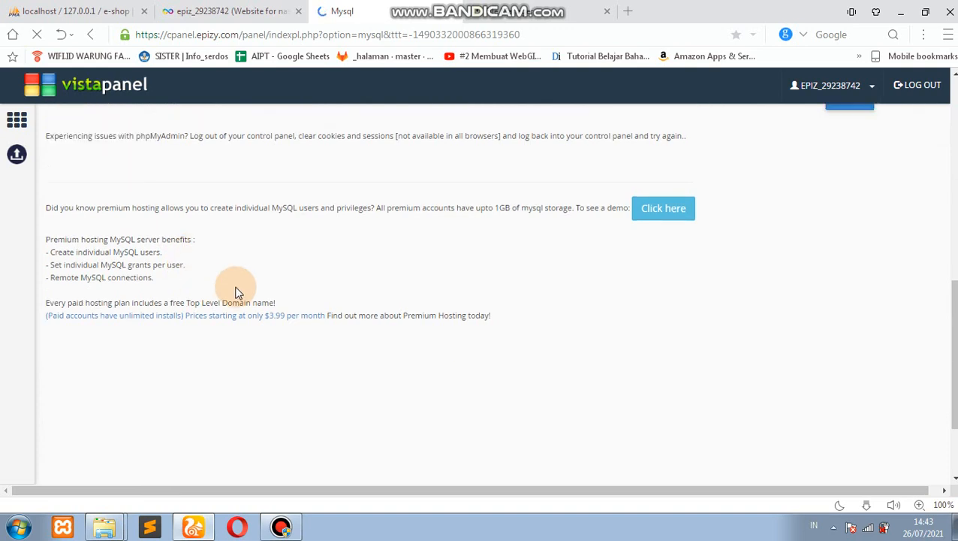
Set the $host value in koneksi.php to sql101.epizy.com, copied from the MySQL host name in the current databases list
{"action": "scroll", "coordinate": [235, 292], "scroll_direction": "up", "scroll_amount": 3}
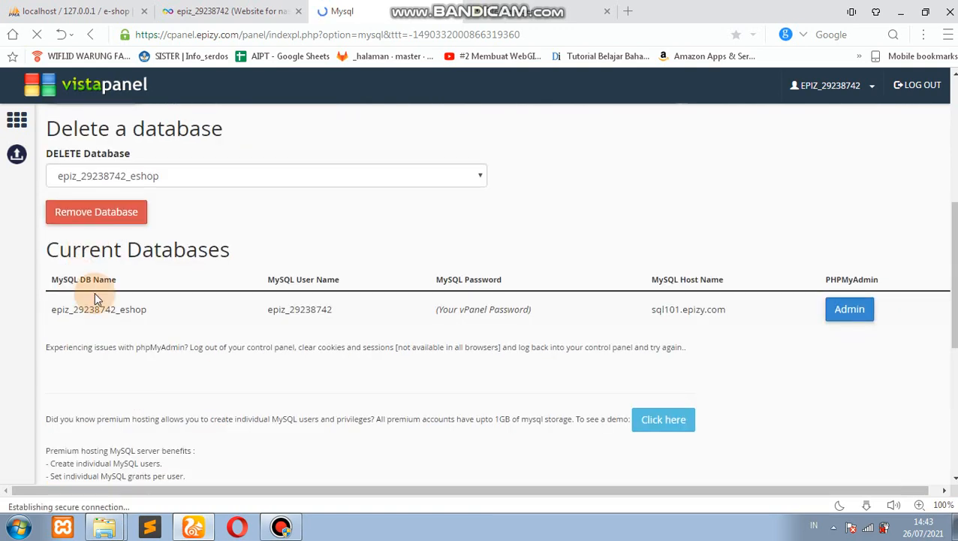
{"action": "left_click", "coordinate": [509, 5]}
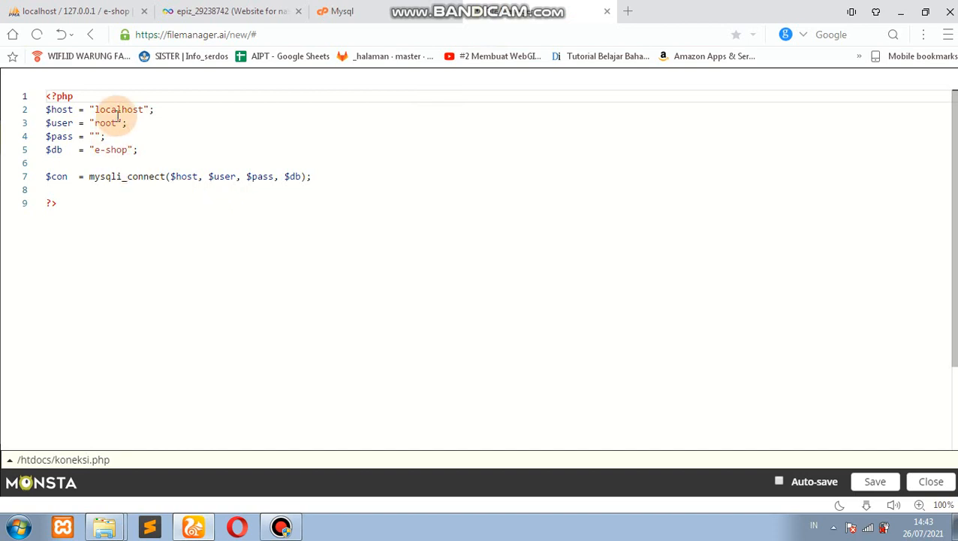
{"action": "left_click", "coordinate": [338, 16]}
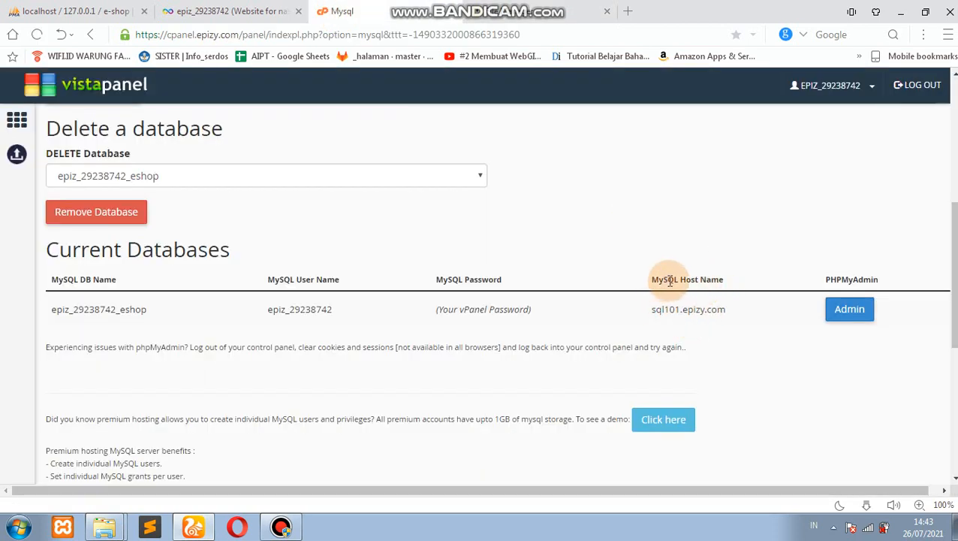
{"action": "left_click_drag", "start_coordinate": [651, 311], "coordinate": [729, 310]}
{"action": "key", "text": "ctrl+c"}
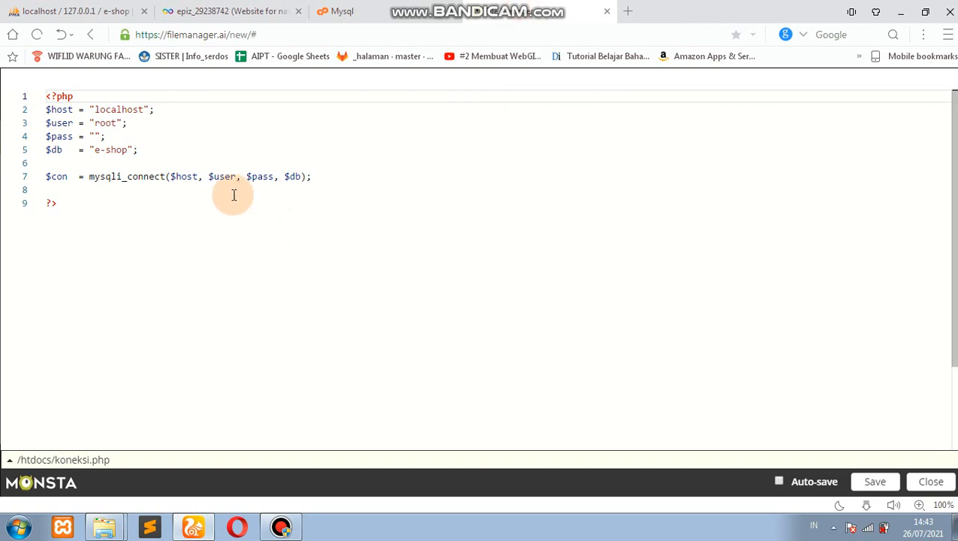
{"action": "double_click", "coordinate": [117, 109]}
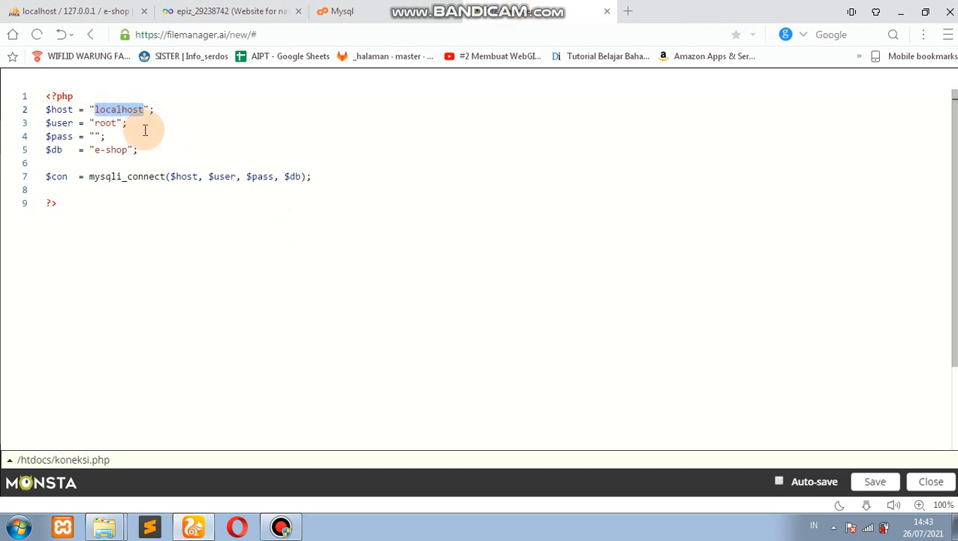
{"action": "key", "text": "ctrl+v"}
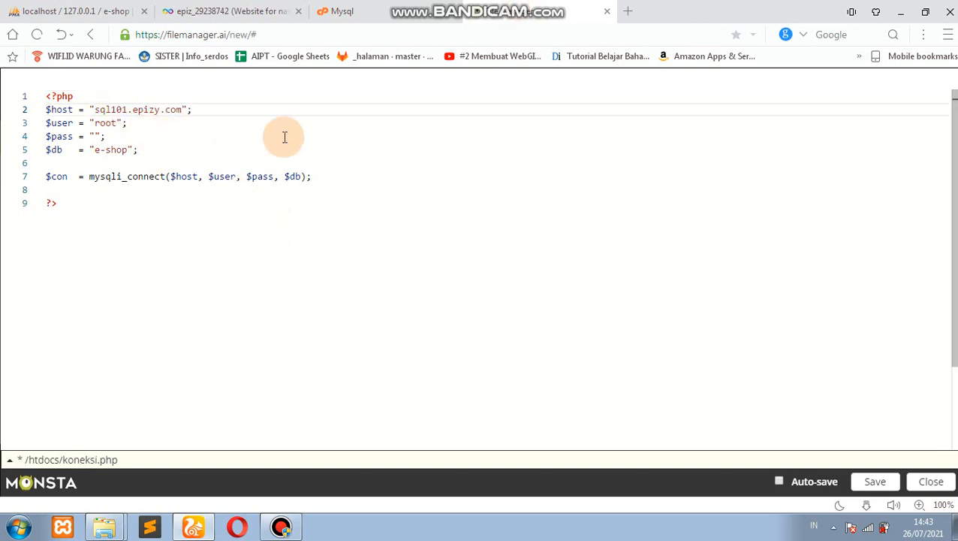
Set the $user value in koneksi.php to the MySQL user name copied from the current databases list
{"action": "left_click", "coordinate": [344, 11]}
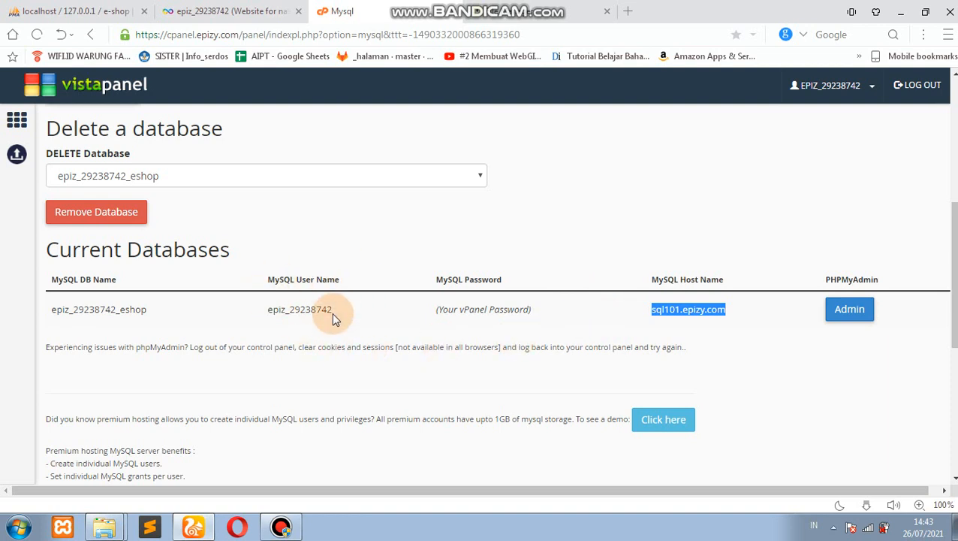
{"action": "left_click_drag", "start_coordinate": [268, 315], "coordinate": [328, 315]}
{"action": "key", "text": "ctrl+c"}
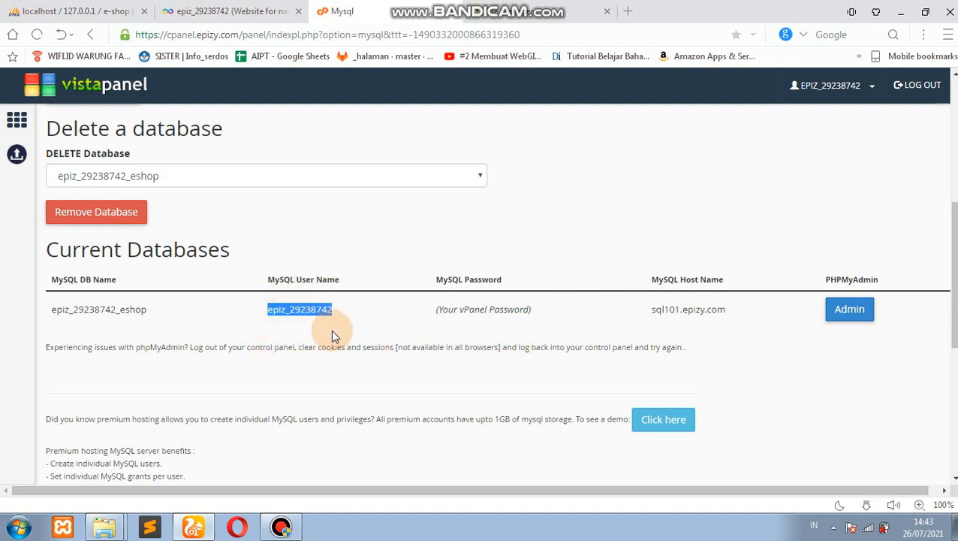
{"action": "left_click", "coordinate": [523, 15]}
{"action": "double_click", "coordinate": [105, 124]}
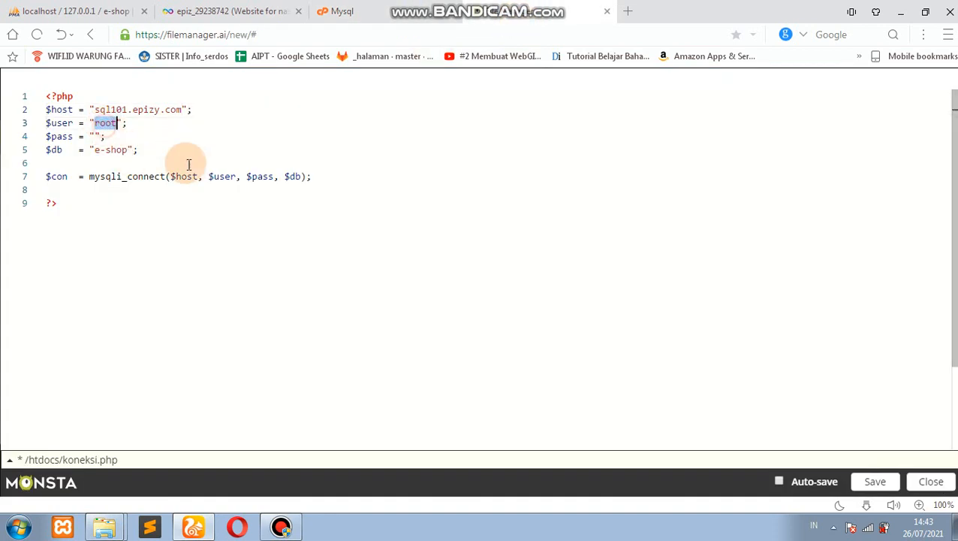
{"action": "key", "text": "ctrl+v"}
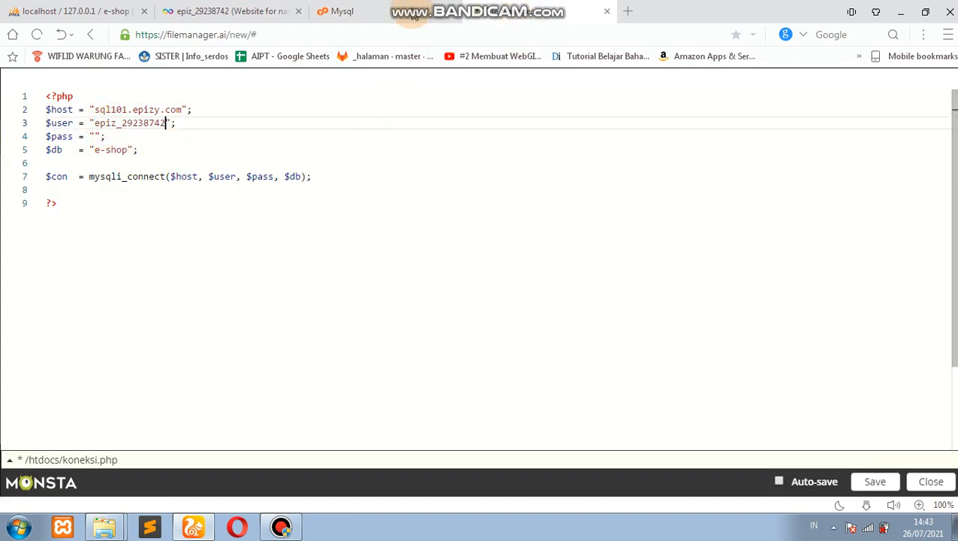
Copy the MySQL password from the hosting account's MySQL details and return to koneksi.php in the file manager
{"action": "left_click", "coordinate": [236, 12]}
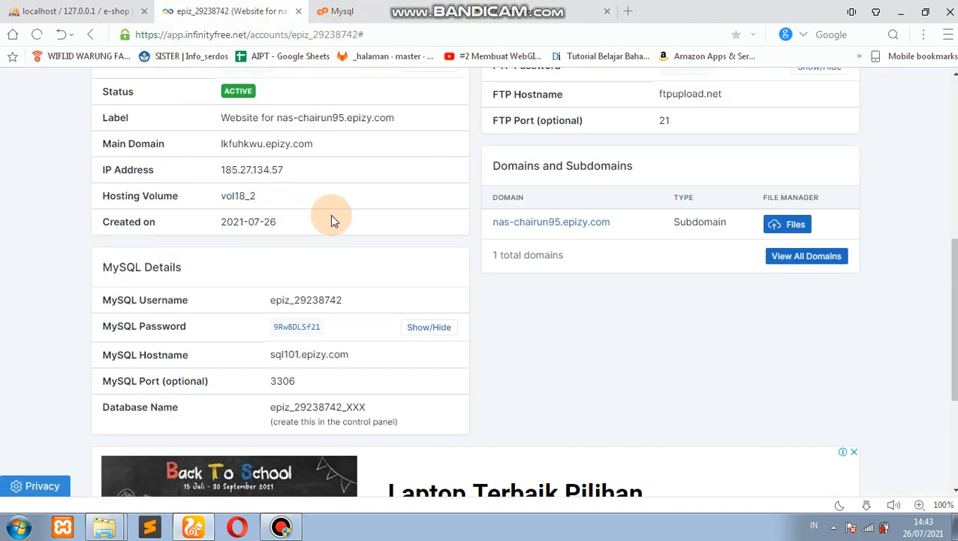
{"action": "scroll", "coordinate": [355, 215], "scroll_direction": "up", "scroll_amount": 1}
{"action": "scroll", "coordinate": [132, 268], "scroll_direction": "down", "scroll_amount": 1}
{"action": "left_click", "coordinate": [433, 329]}
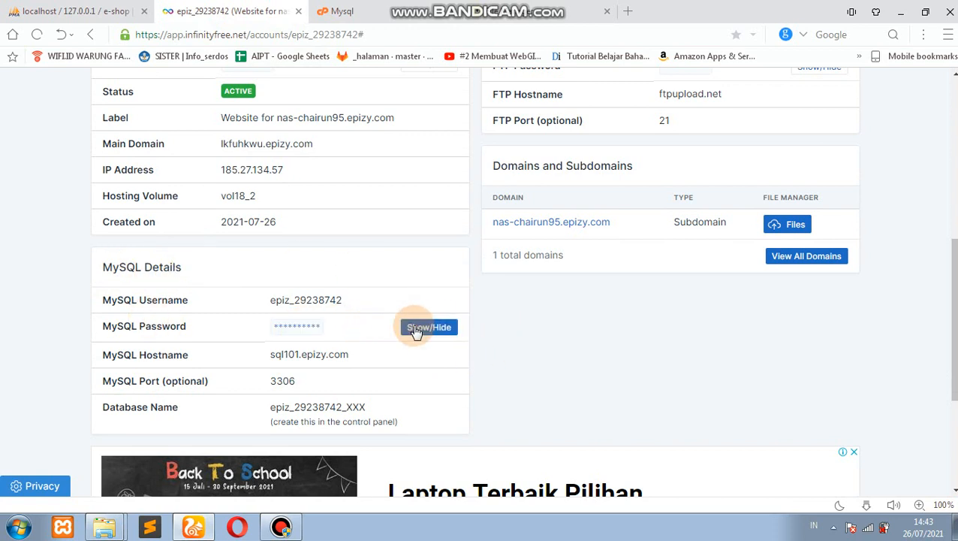
{"action": "double_click", "coordinate": [275, 329]}
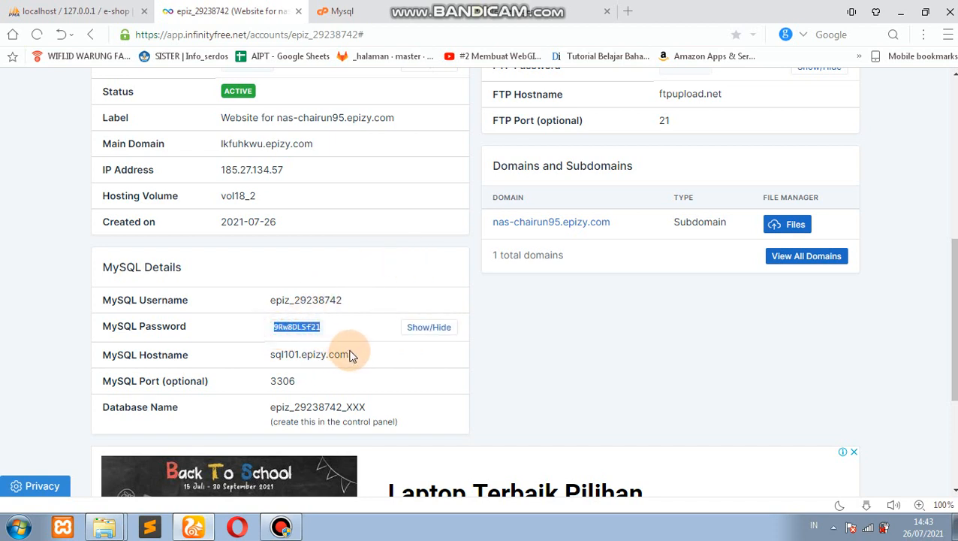
{"action": "left_click", "coordinate": [527, 10]}
Dismiss the file manager's login dialog and close that file manager session
{"action": "left_click", "coordinate": [342, 11]}
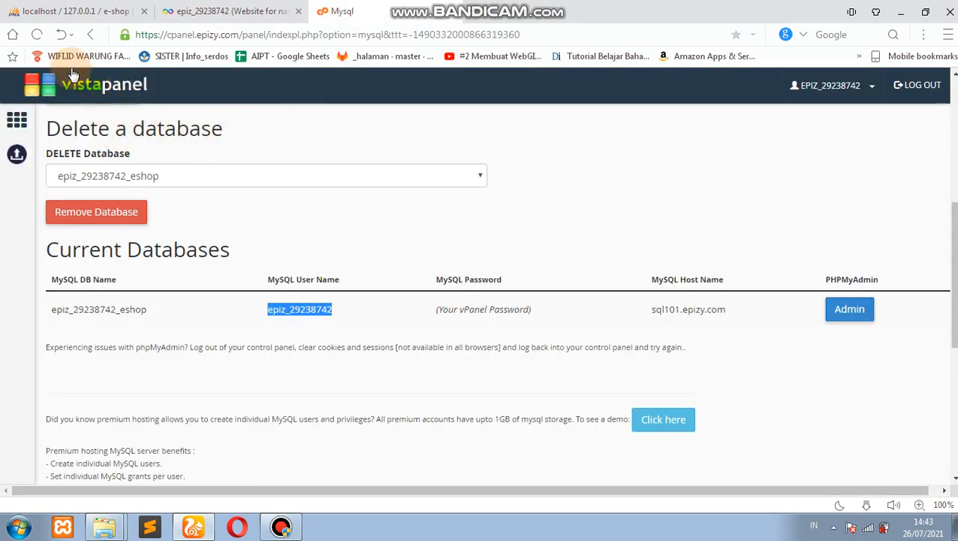
{"action": "left_click", "coordinate": [61, 35]}
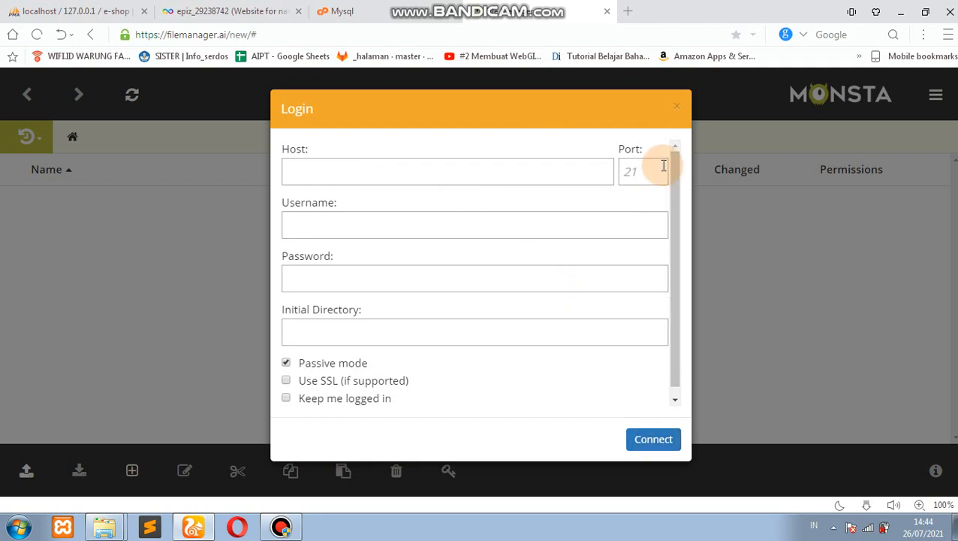
{"action": "left_click", "coordinate": [676, 109]}
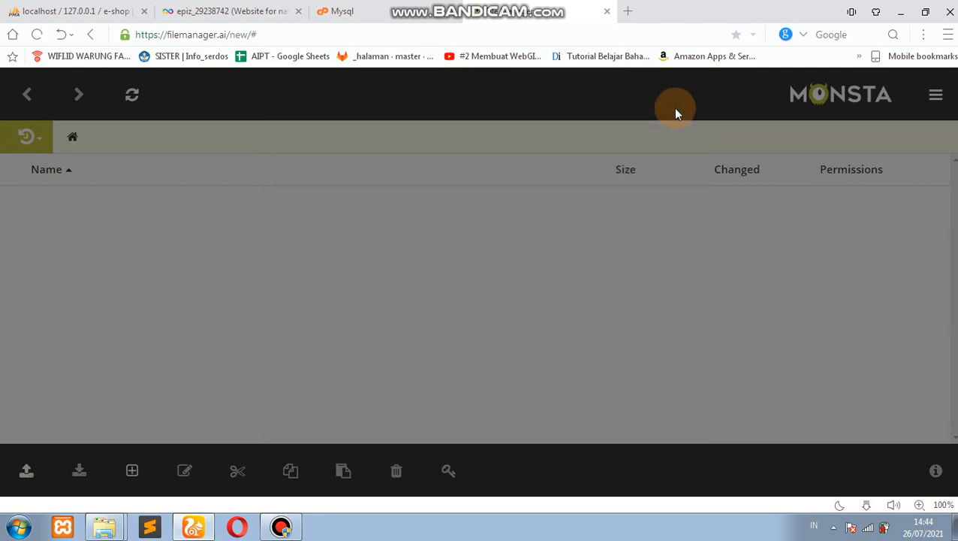
{"action": "left_click", "coordinate": [607, 13]}
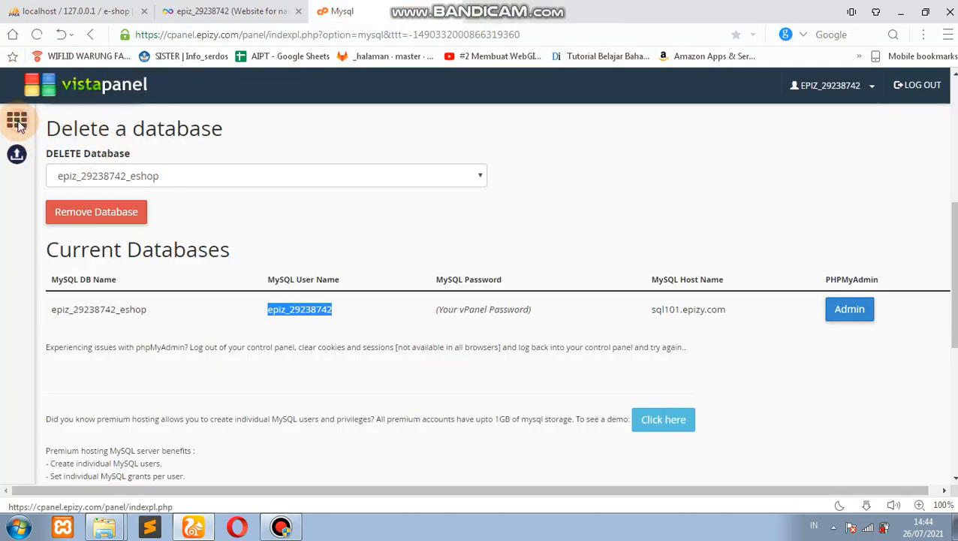
Open the Online File Manager and MySQL Databases pages from the control panel home in separate tabs and show the file manager
{"action": "left_click", "coordinate": [17, 123]}
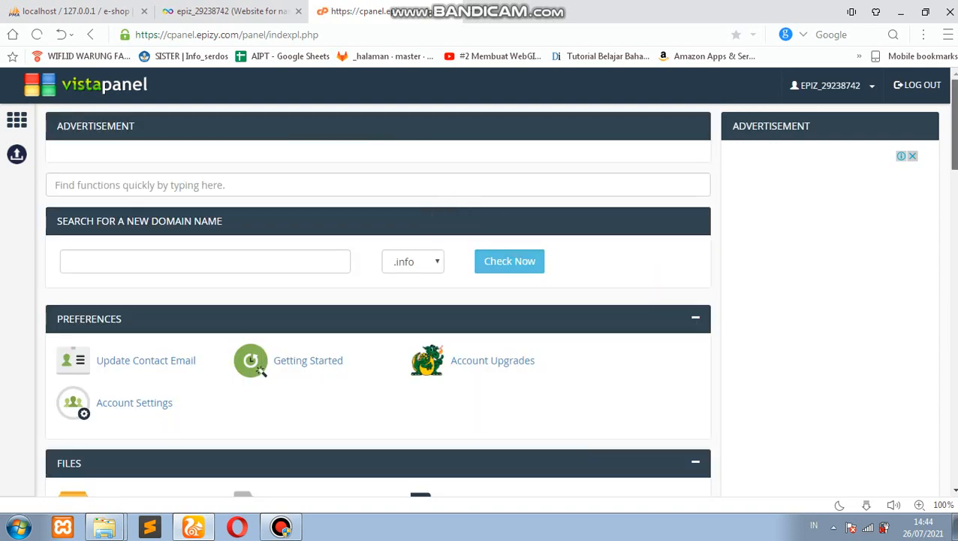
{"action": "scroll", "coordinate": [942, 195], "scroll_direction": "down", "scroll_amount": 3}
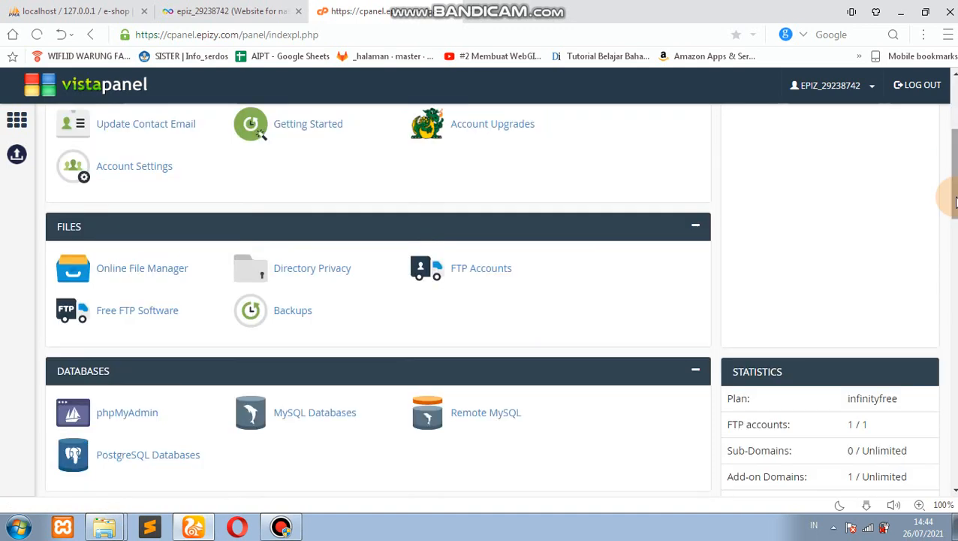
{"action": "right_click", "coordinate": [159, 270]}
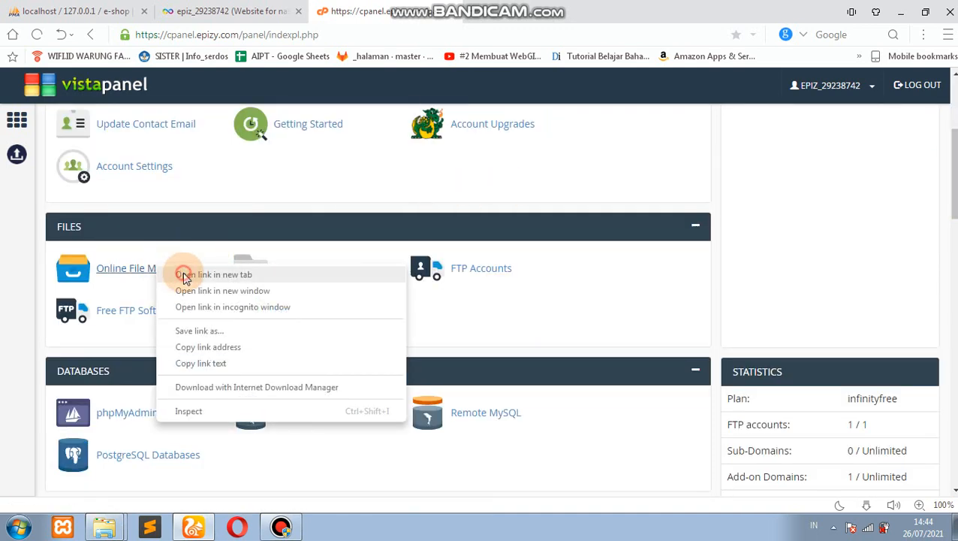
{"action": "left_click", "coordinate": [184, 273]}
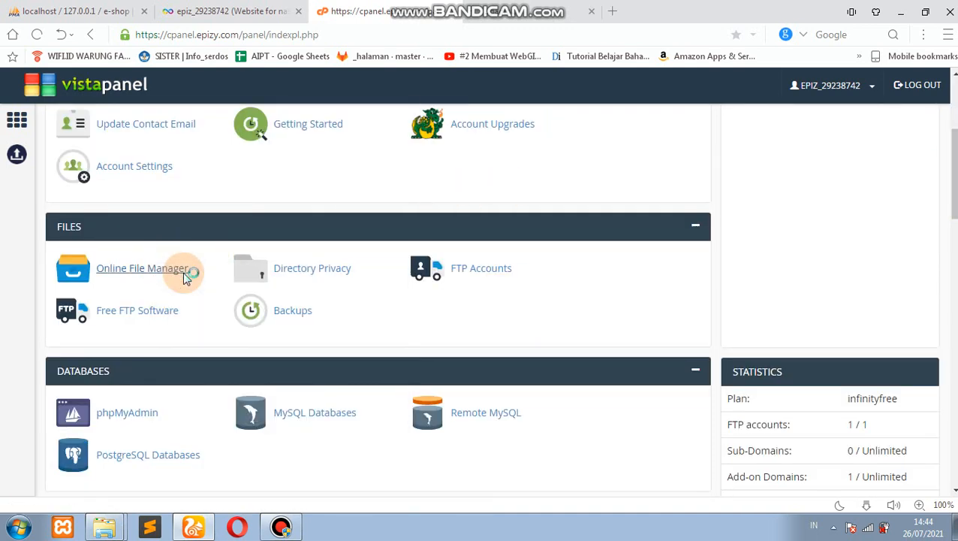
{"action": "right_click", "coordinate": [321, 416]}
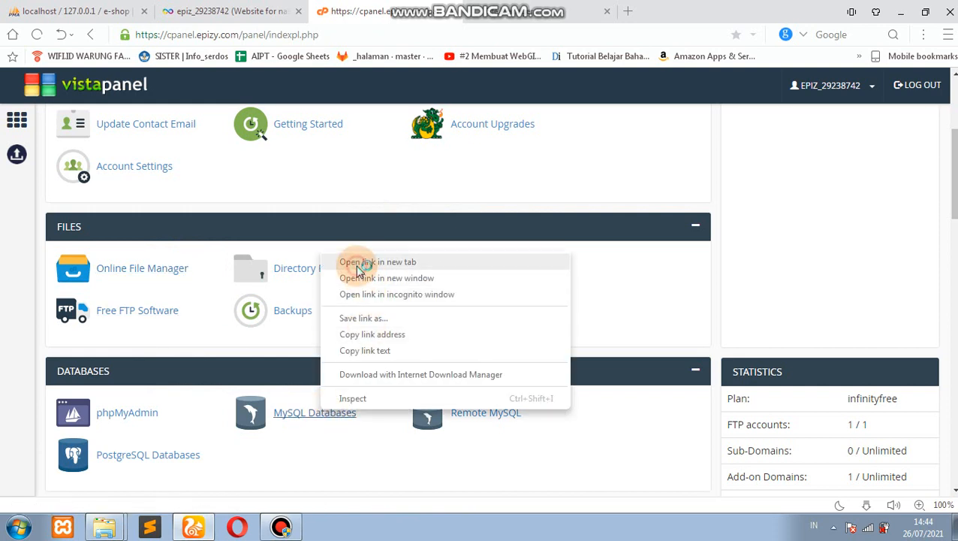
{"action": "left_click", "coordinate": [356, 265]}
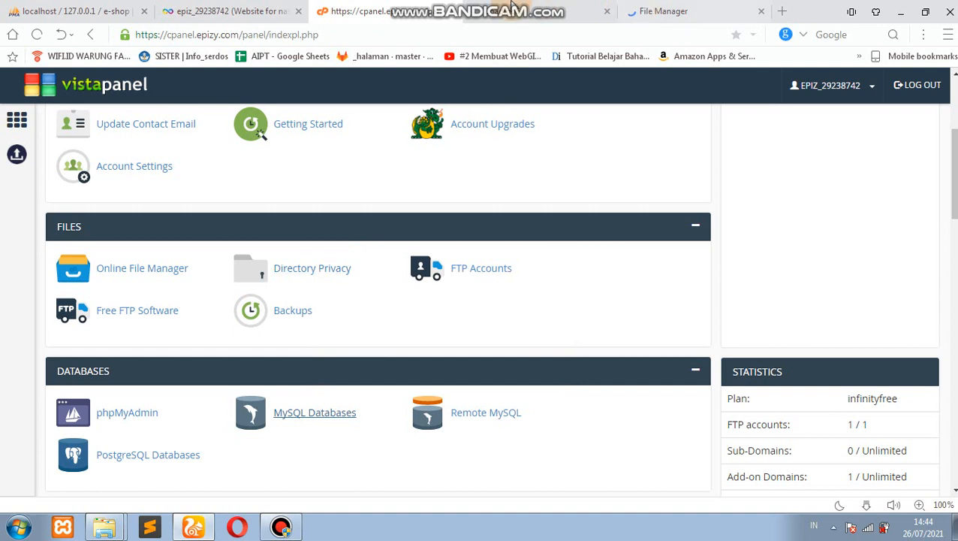
{"action": "mouse_move", "coordinate": [508, 4]}
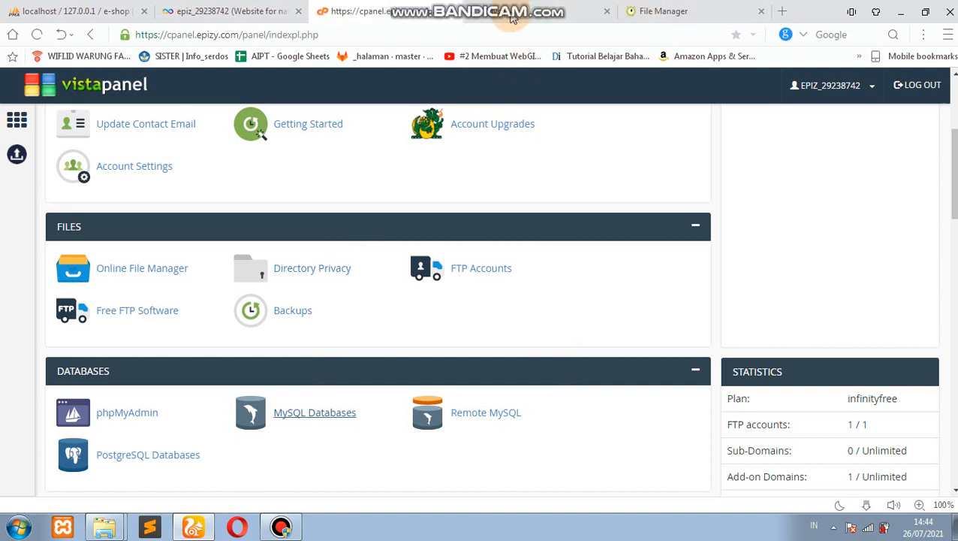
{"action": "left_click", "coordinate": [644, 15]}
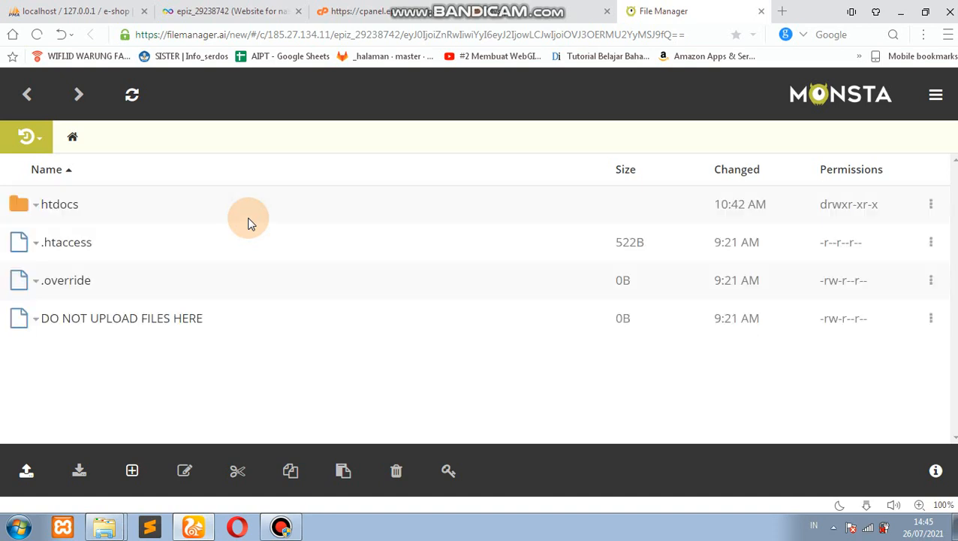
Open koneksi.php from the htdocs folder for editing
{"action": "left_click", "coordinate": [72, 210]}
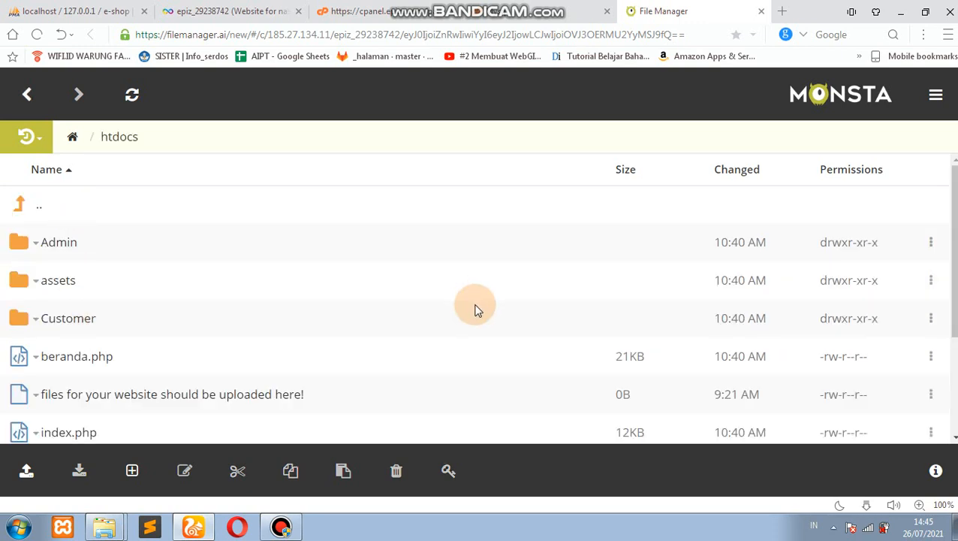
{"action": "left_click_drag", "start_coordinate": [954, 293], "coordinate": [954, 387]}
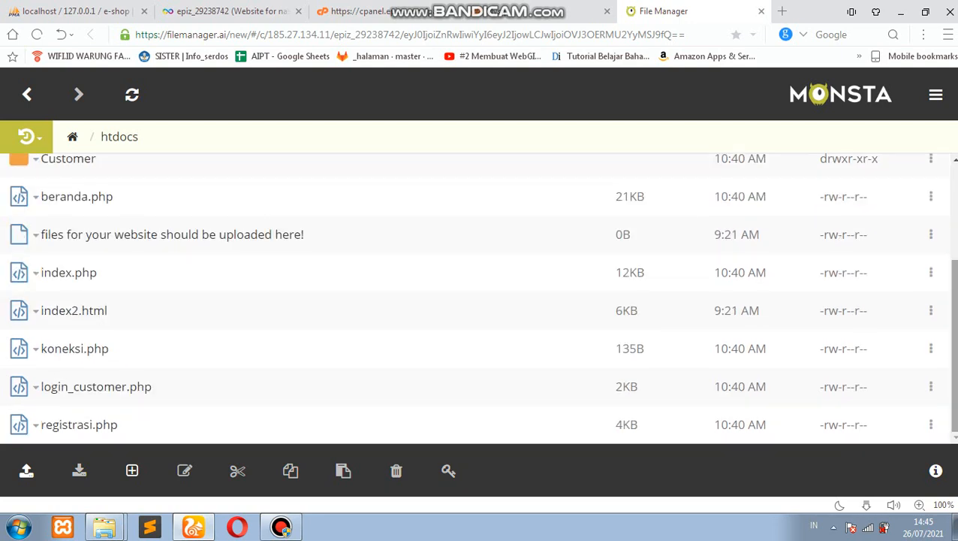
{"action": "right_click", "coordinate": [58, 355]}
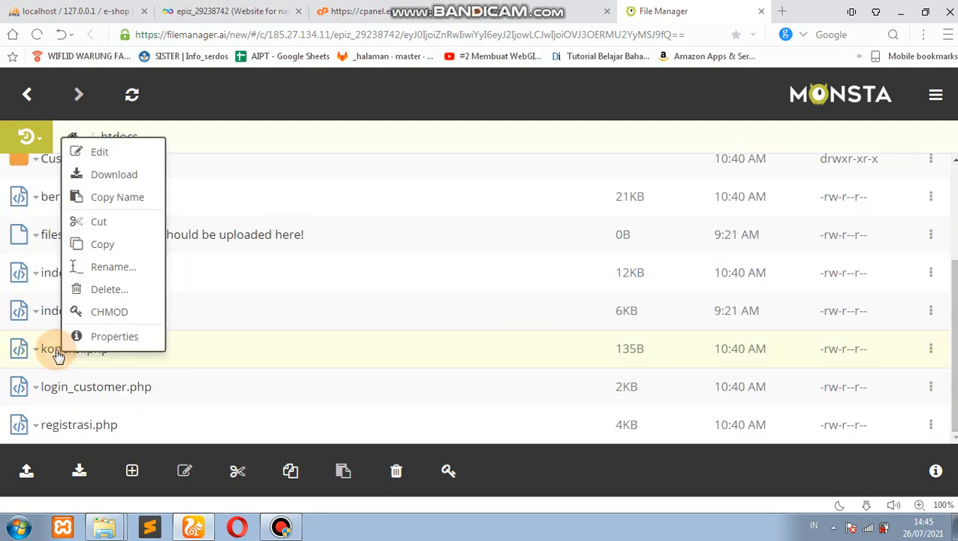
{"action": "left_click", "coordinate": [96, 151]}
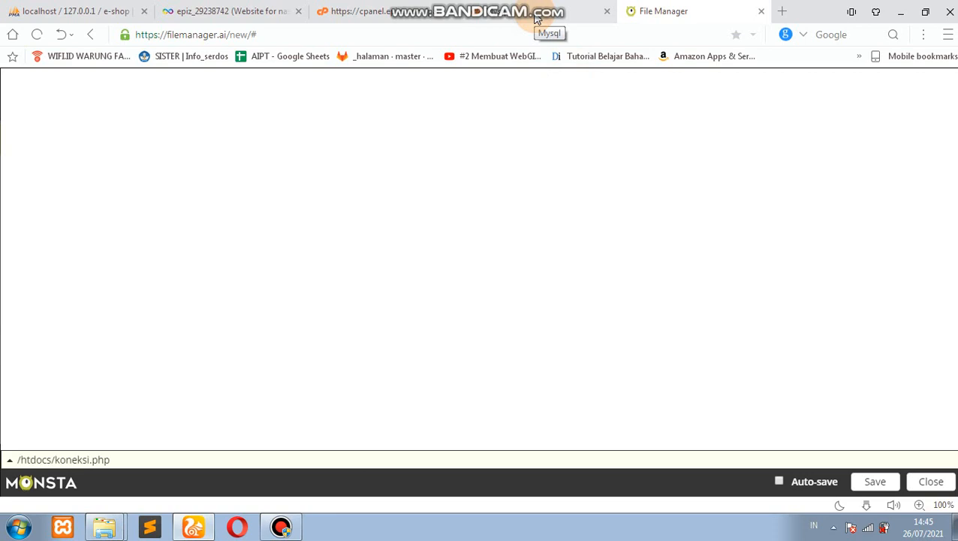
Copy the MySQL host name from the MySQL Databases page and set $host in koneksi.php to sql101.epizy.com
{"action": "left_click", "coordinate": [535, 19]}
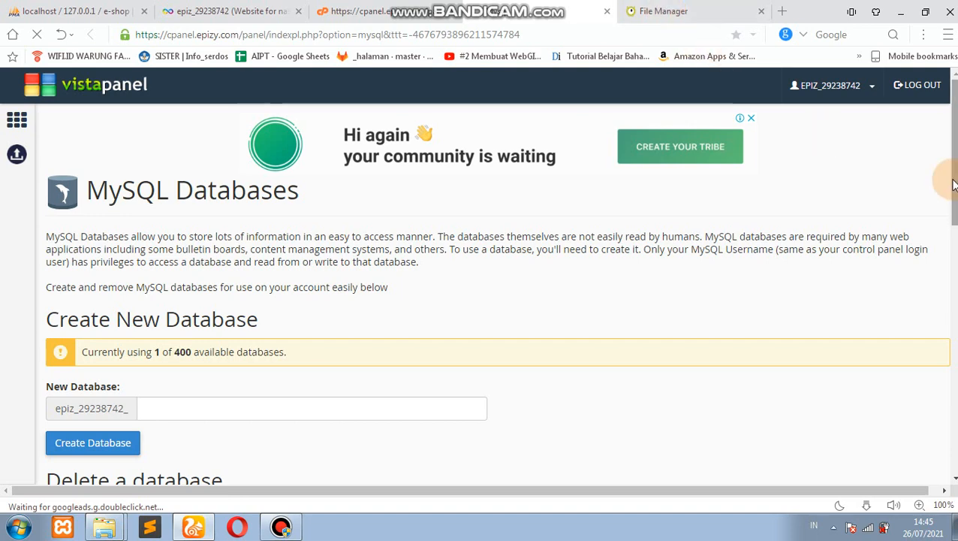
{"action": "scroll", "coordinate": [954, 184], "scroll_direction": "down", "scroll_amount": 3}
{"action": "scroll", "coordinate": [952, 226], "scroll_direction": "down", "scroll_amount": 2}
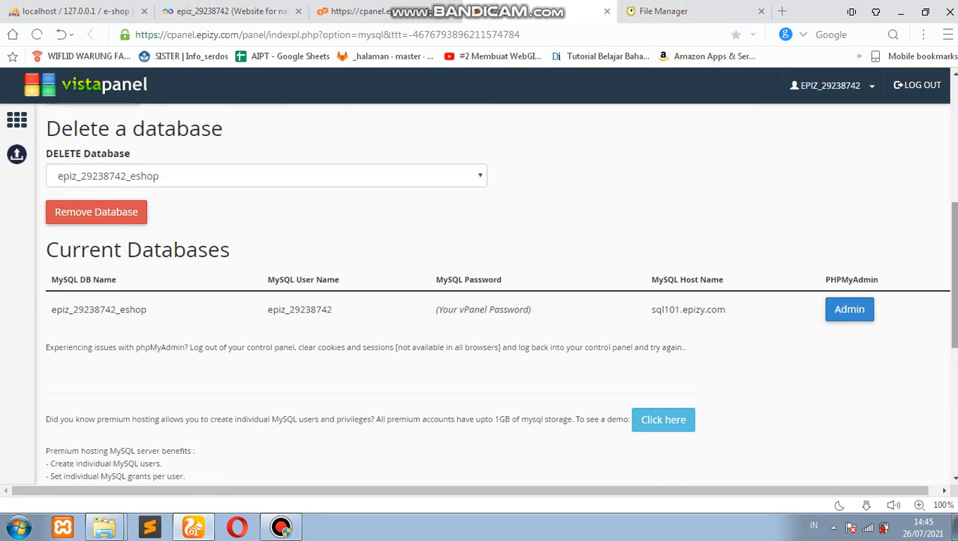
{"action": "left_click", "coordinate": [673, 11]}
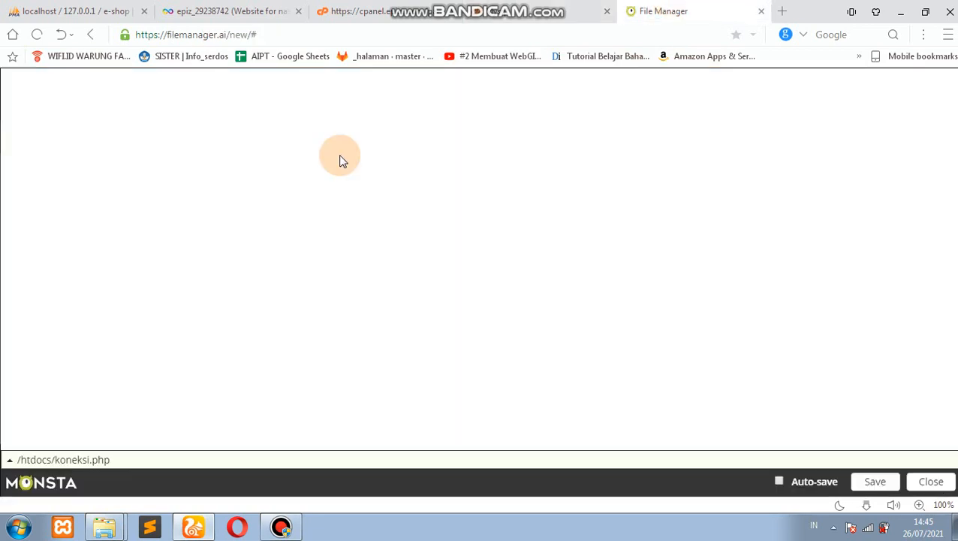
{"action": "left_click", "coordinate": [518, 11]}
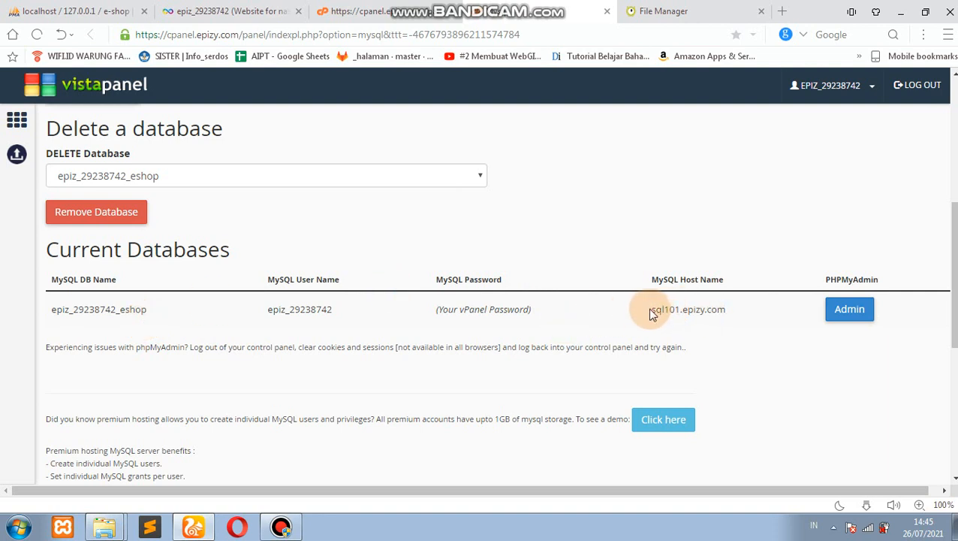
{"action": "left_click_drag", "start_coordinate": [651, 309], "coordinate": [733, 314]}
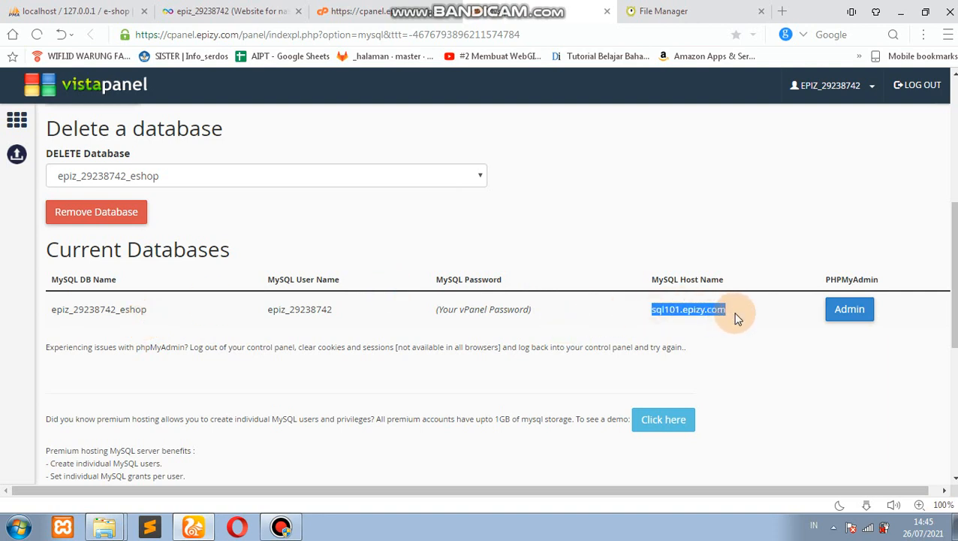
{"action": "left_click", "coordinate": [660, 11]}
{"action": "double_click", "coordinate": [109, 109]}
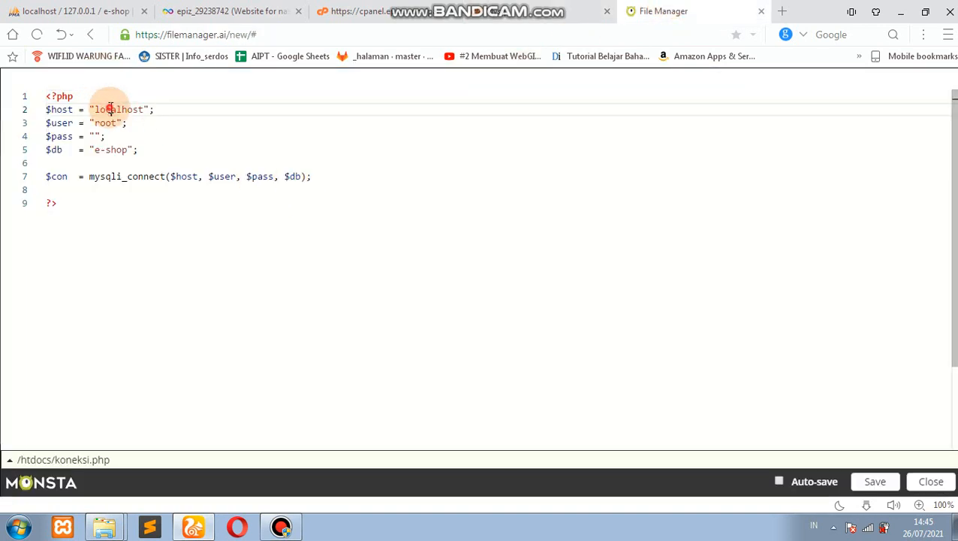
{"action": "type", "text": "sql101.epizy.com"}
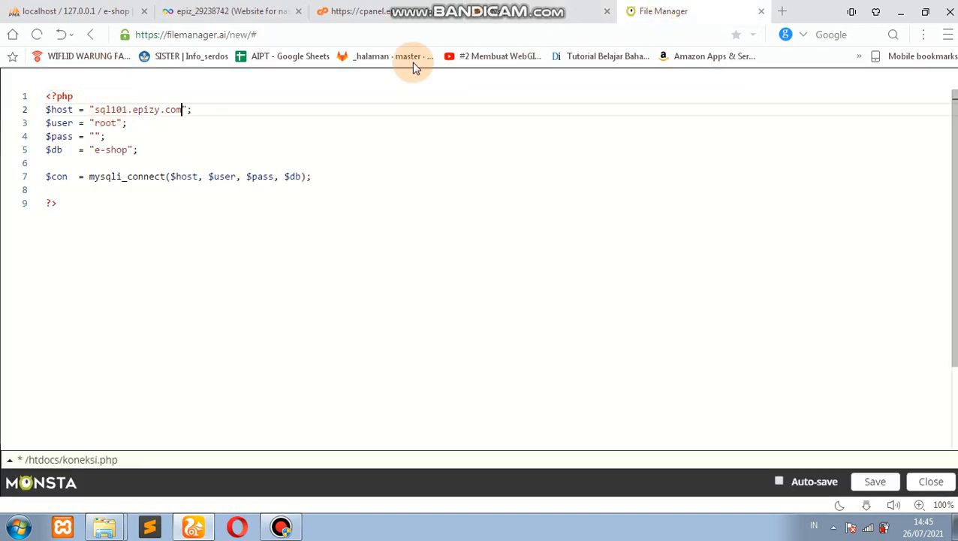
Copy the MySQL user name from the Current Databases table and replace the $user value root in koneksi.php with it
{"action": "left_click", "coordinate": [528, 7]}
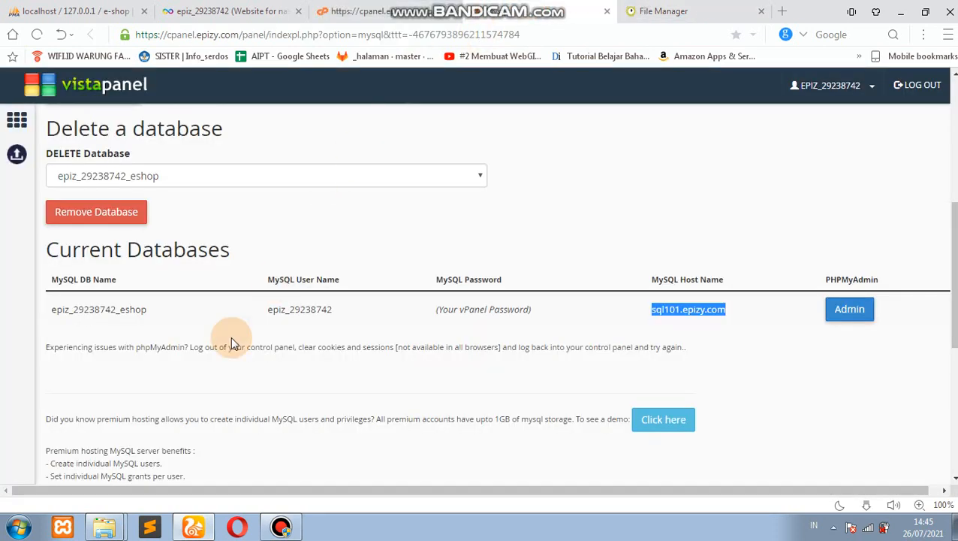
{"action": "left_click_drag", "start_coordinate": [269, 310], "coordinate": [356, 312]}
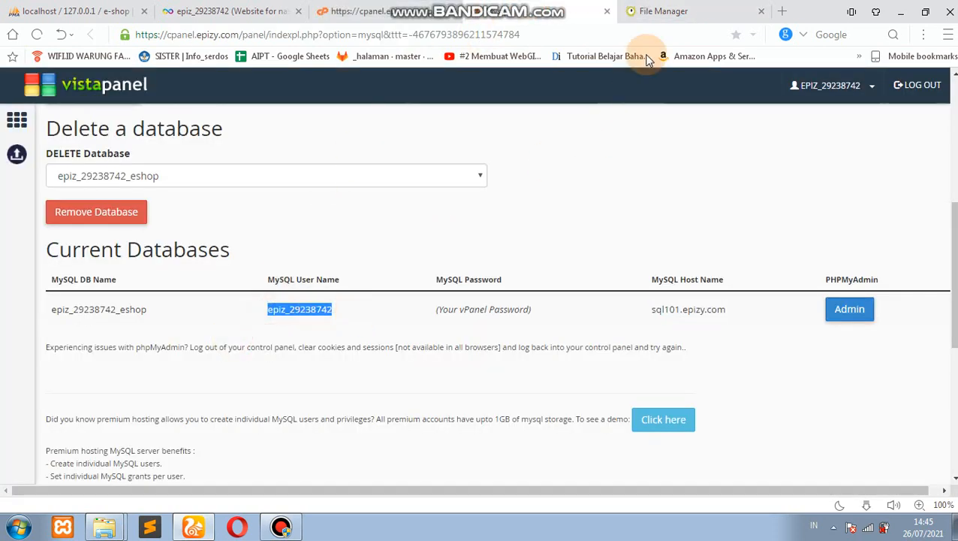
{"action": "left_click", "coordinate": [676, 11]}
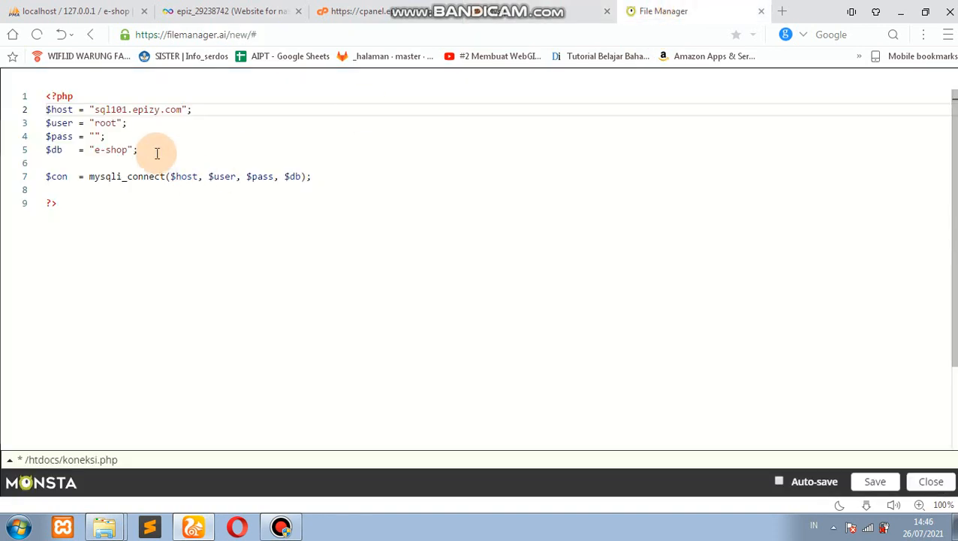
{"action": "double_click", "coordinate": [102, 123]}
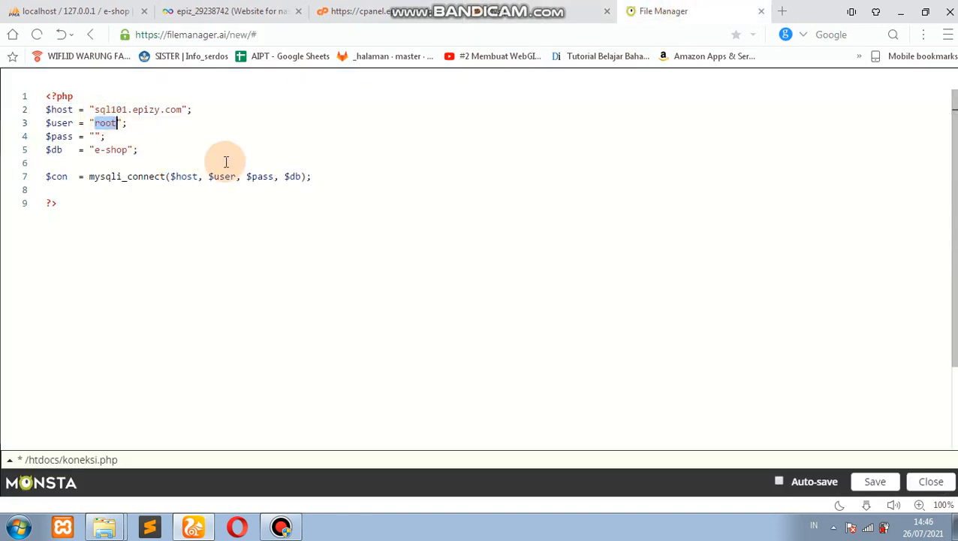
{"action": "type", "text": "epiz_29238742"}
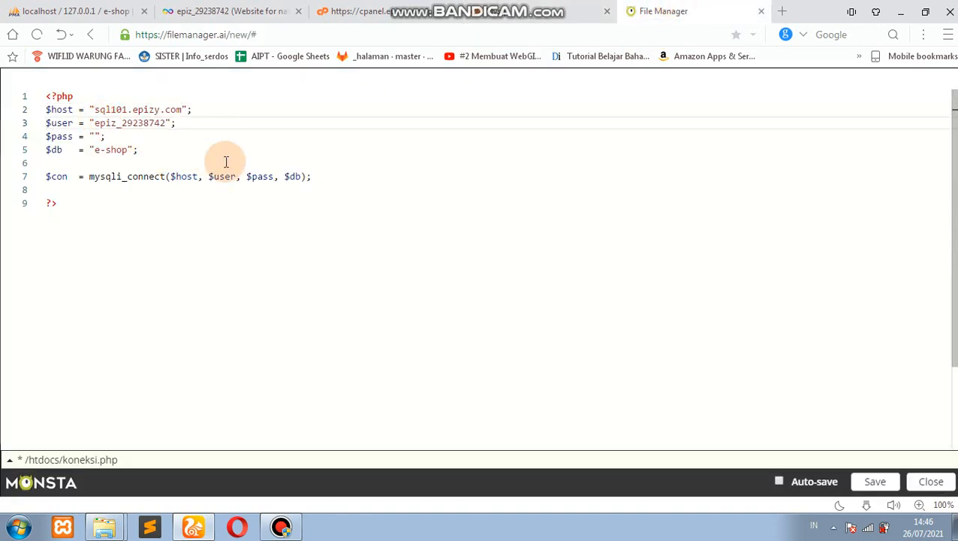
Copy the MySQL password from the hosting account's MySQL details and enter it as the empty $pass value in koneksi.php
{"action": "left_click", "coordinate": [263, 6]}
{"action": "double_click", "coordinate": [331, 321]}
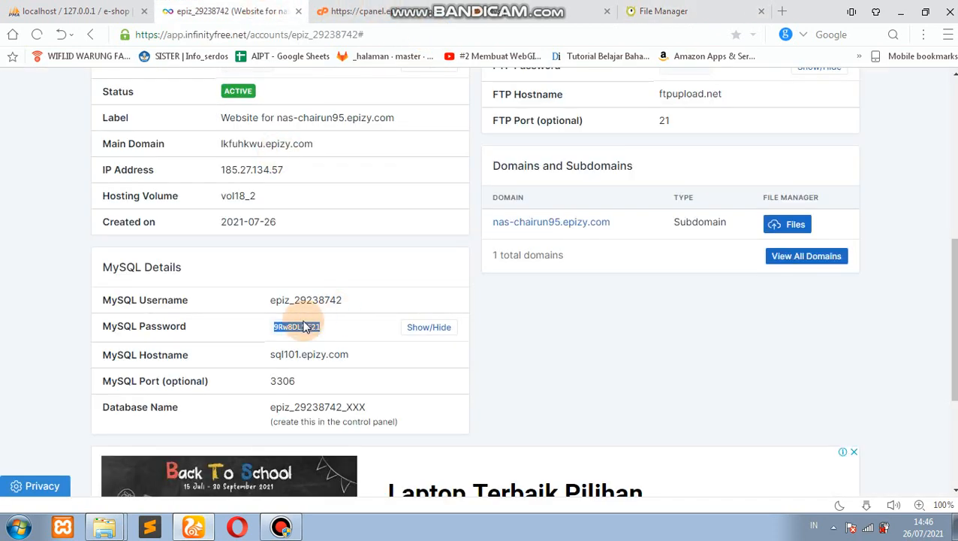
{"action": "left_click", "coordinate": [280, 325]}
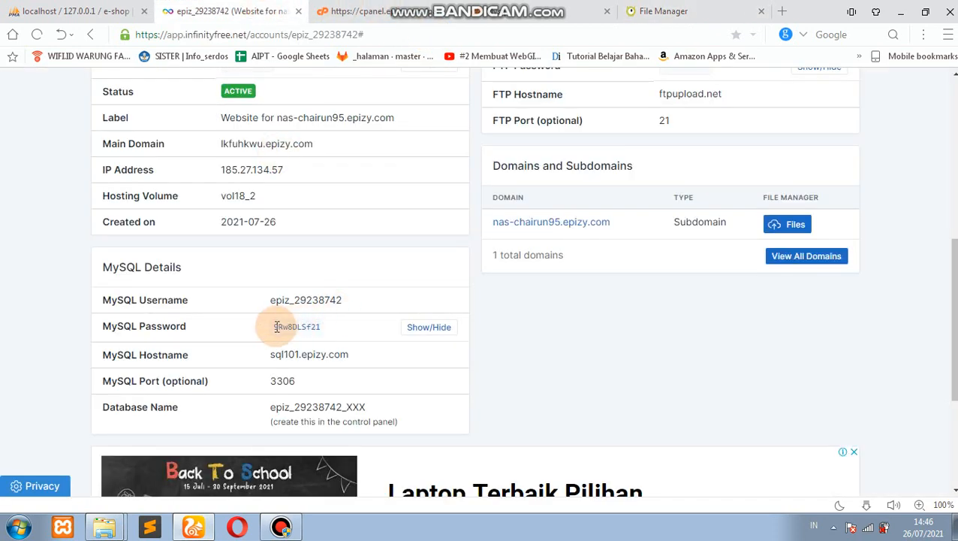
{"action": "double_click", "coordinate": [276, 327]}
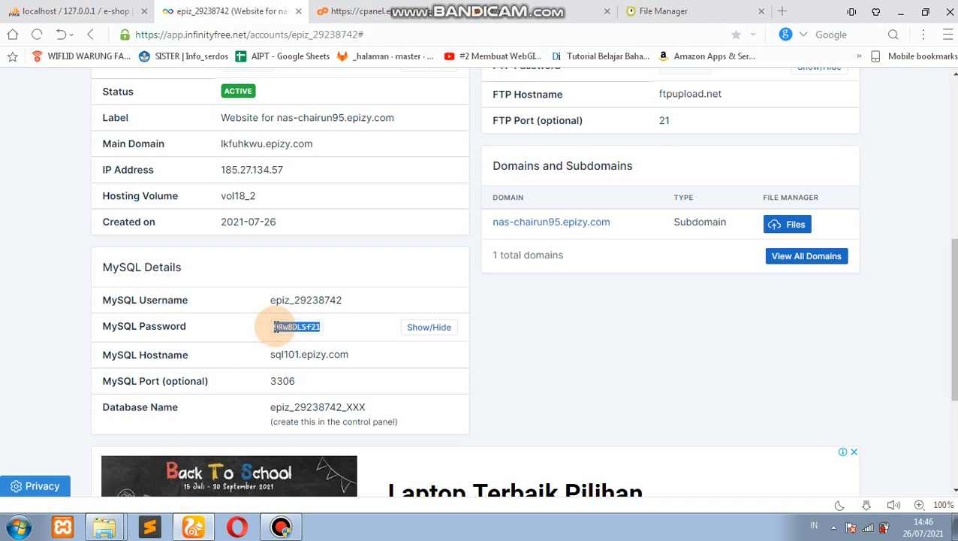
{"action": "left_click", "coordinate": [664, 11]}
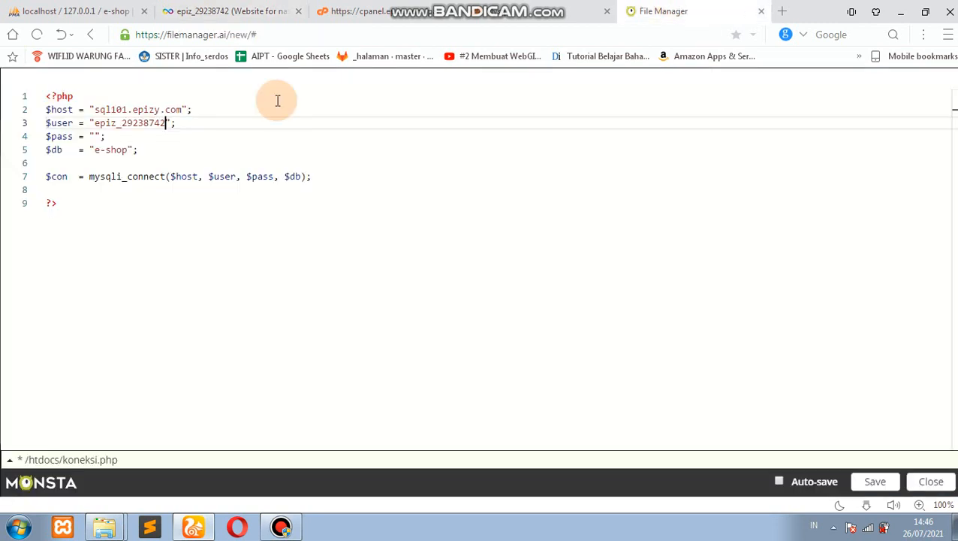
{"action": "left_click", "coordinate": [94, 136]}
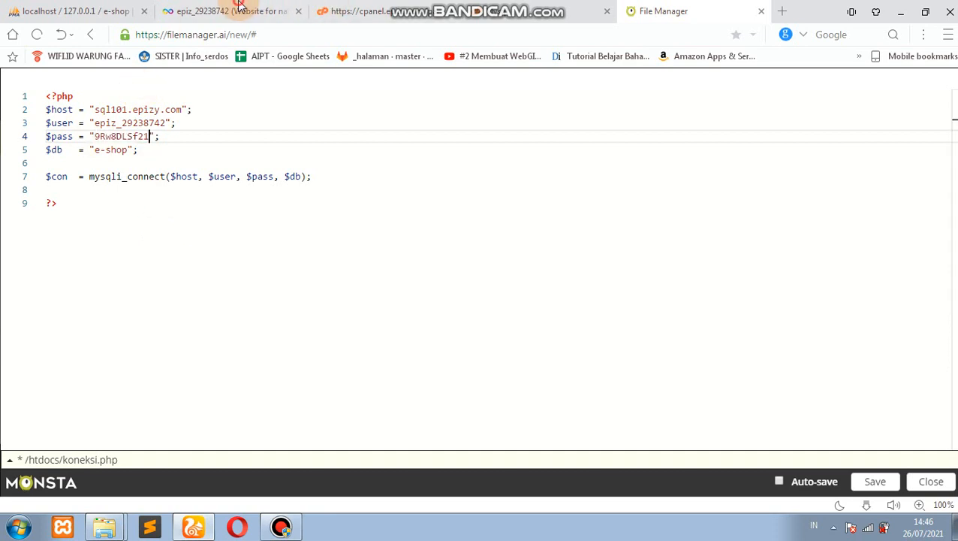
Copy the hosted eshop database's full name from the Current Databases table and set it as the $db value in koneksi.php
{"action": "left_click", "coordinate": [274, 9]}
{"action": "left_click", "coordinate": [502, 8]}
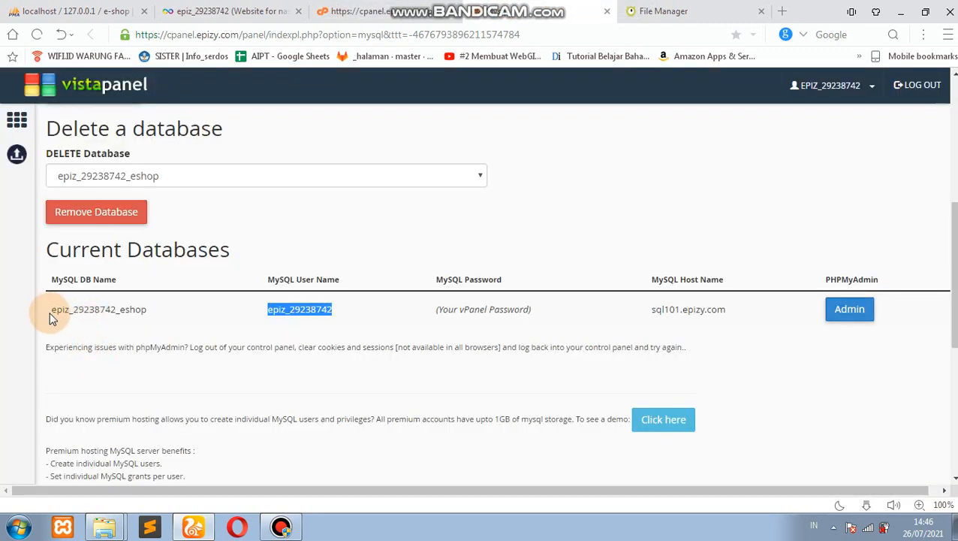
{"action": "left_click_drag", "start_coordinate": [53, 313], "coordinate": [165, 309]}
{"action": "key", "text": "ctrl+c"}
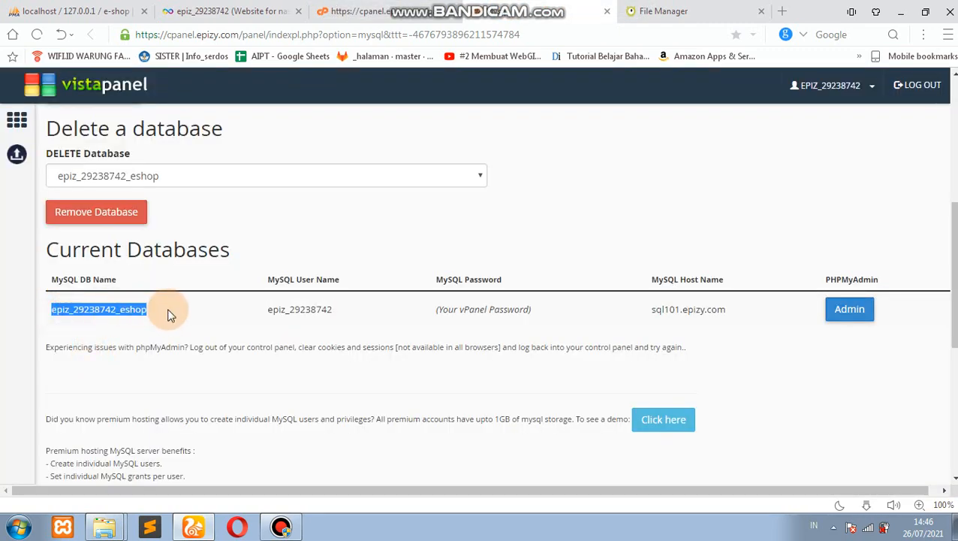
{"action": "left_click", "coordinate": [636, 9]}
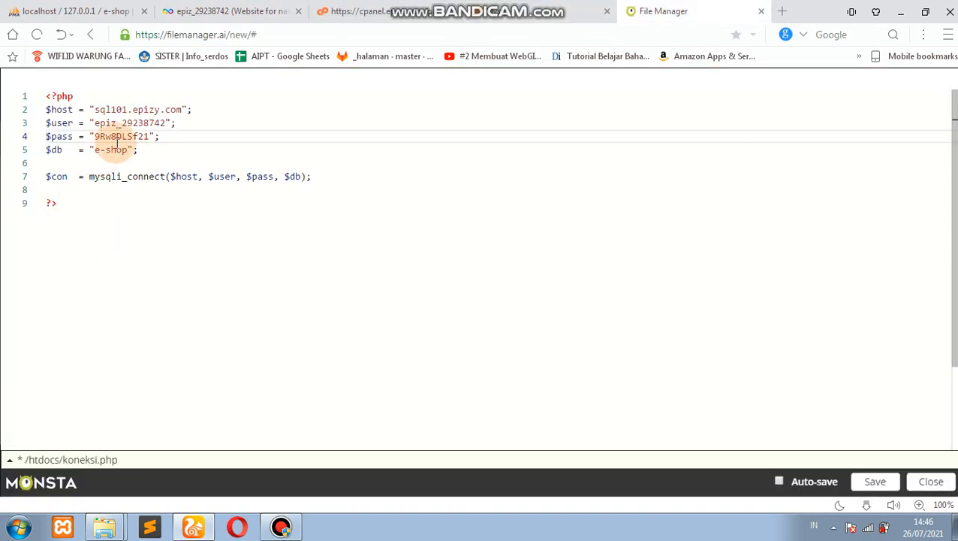
{"action": "left_click_drag", "start_coordinate": [93, 150], "coordinate": [128, 150]}
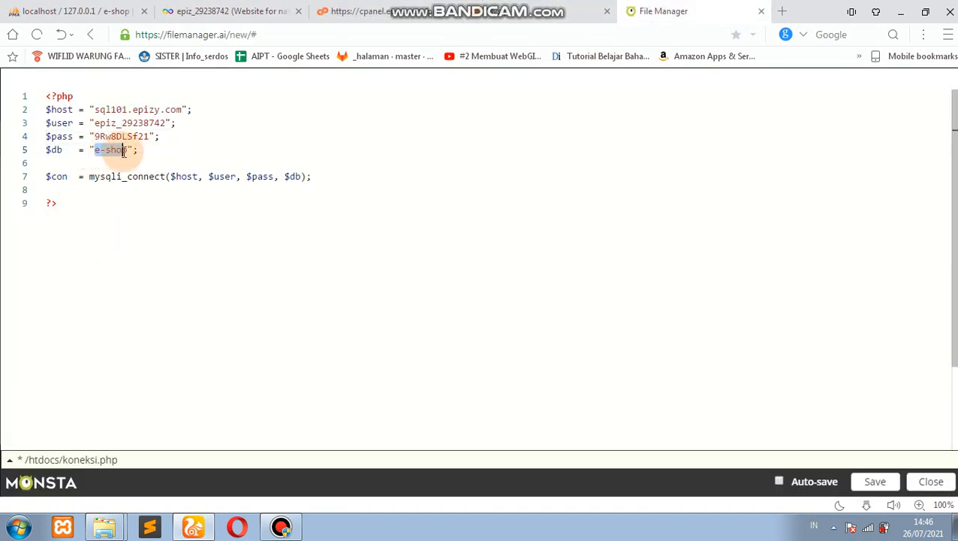
{"action": "key", "text": "ctrl+v"}
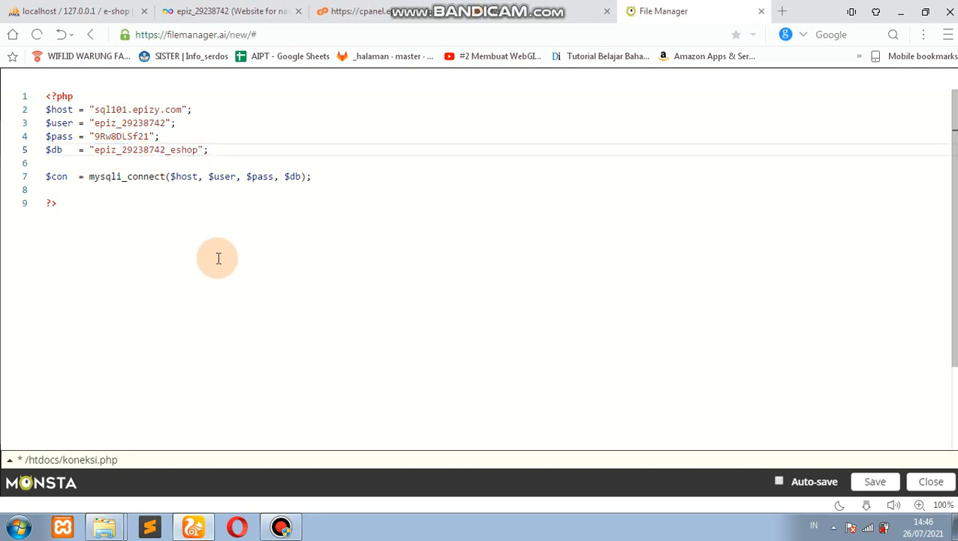
Save koneksi.php and close the editor
{"action": "left_click", "coordinate": [875, 481]}
{"action": "mouse_move", "coordinate": [469, 4]}
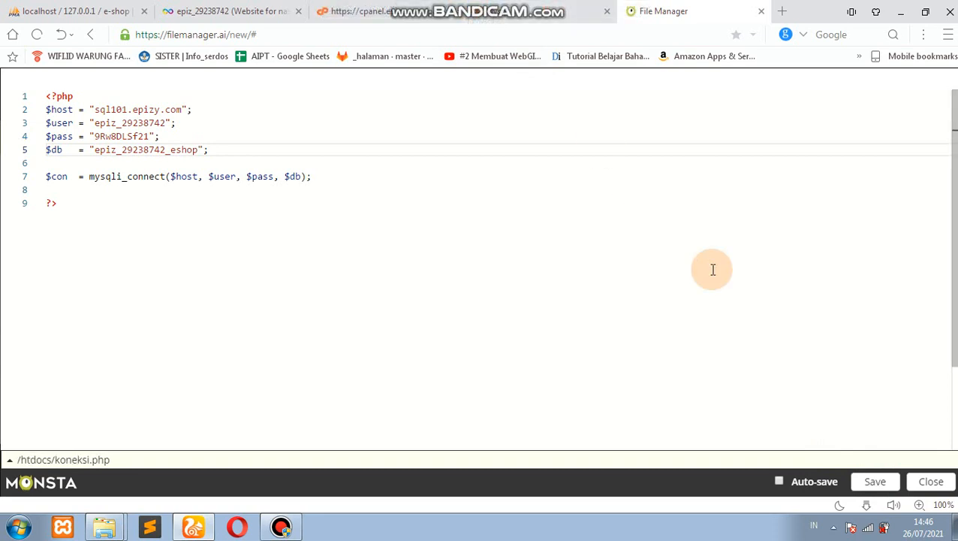
{"action": "left_click", "coordinate": [879, 482]}
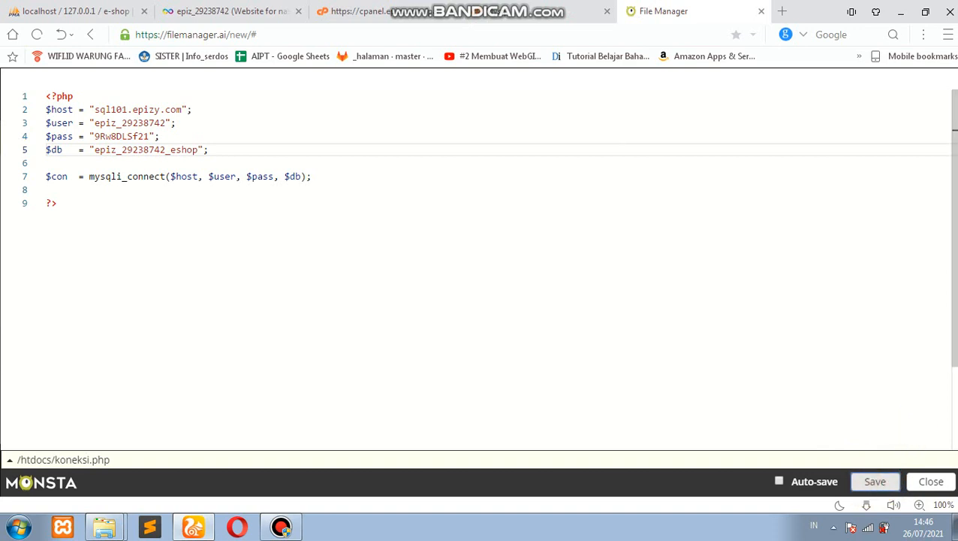
{"action": "left_click", "coordinate": [937, 483]}
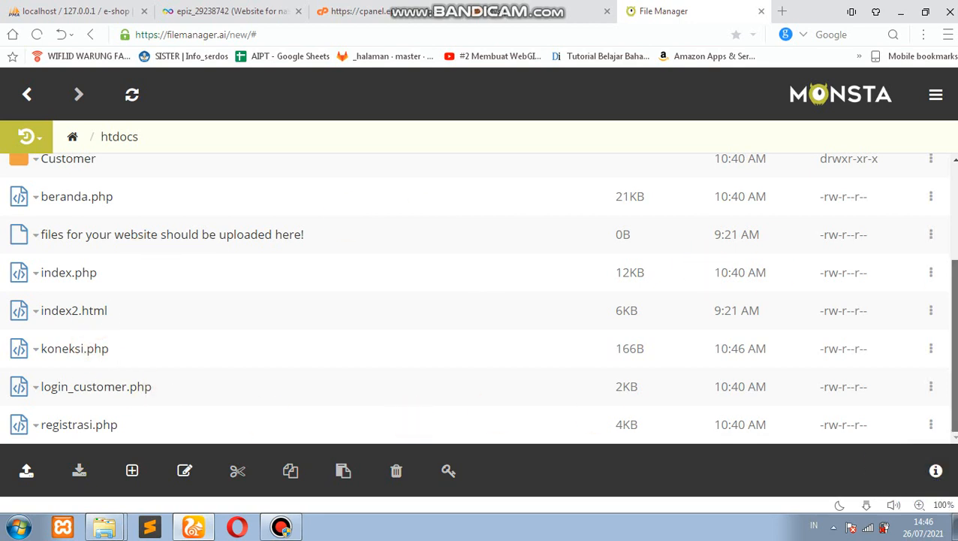
Look through the files in the Admin folder of htdocs and go back to the parent folder
{"action": "scroll", "coordinate": [706, 272], "scroll_direction": "up", "scroll_amount": 3}
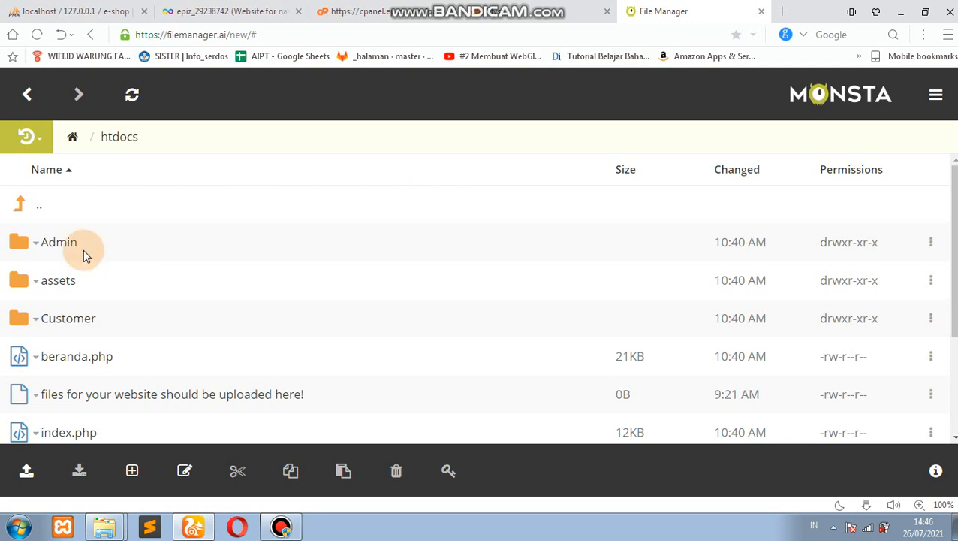
{"action": "left_click", "coordinate": [59, 245]}
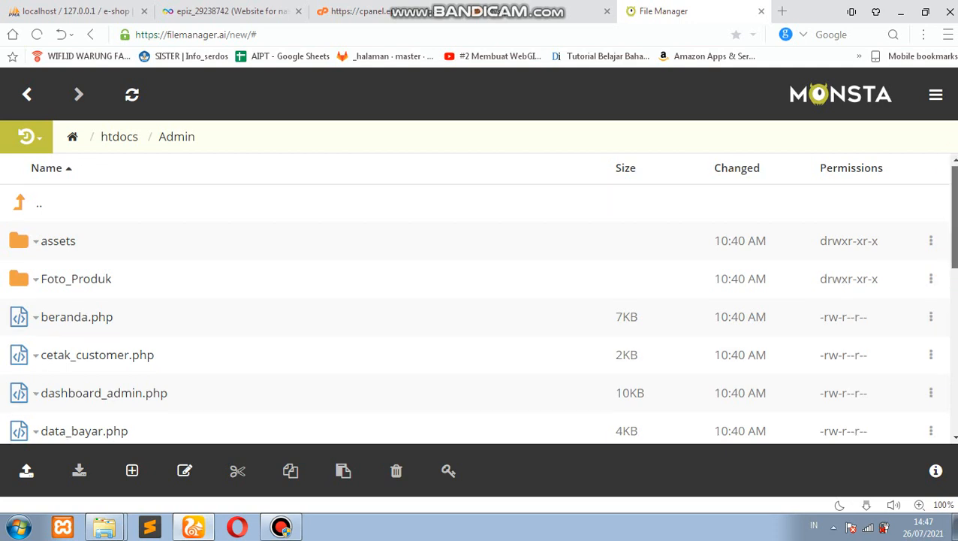
{"action": "scroll", "coordinate": [482, 297], "scroll_direction": "down", "scroll_amount": 5}
{"action": "scroll", "coordinate": [482, 298], "scroll_direction": "down", "scroll_amount": 2}
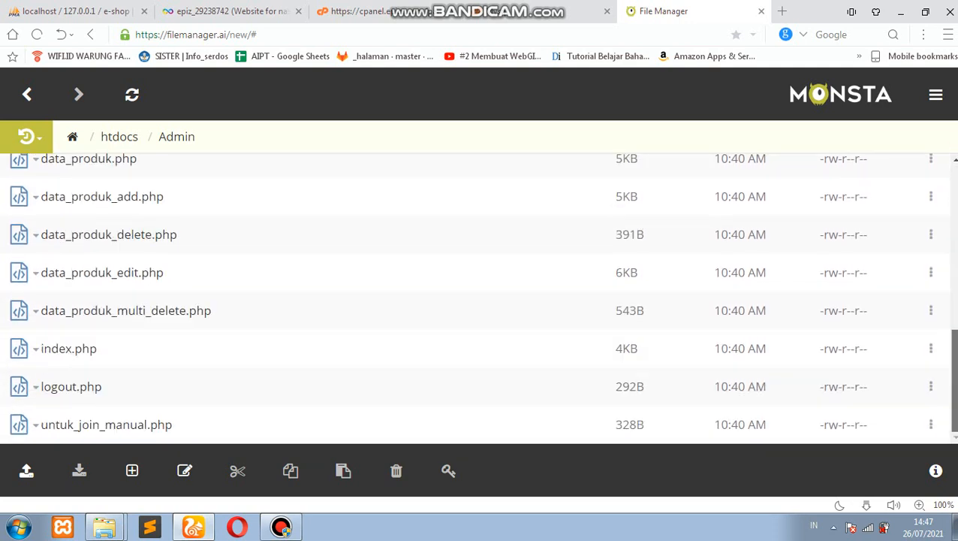
{"action": "left_click", "coordinate": [27, 80]}
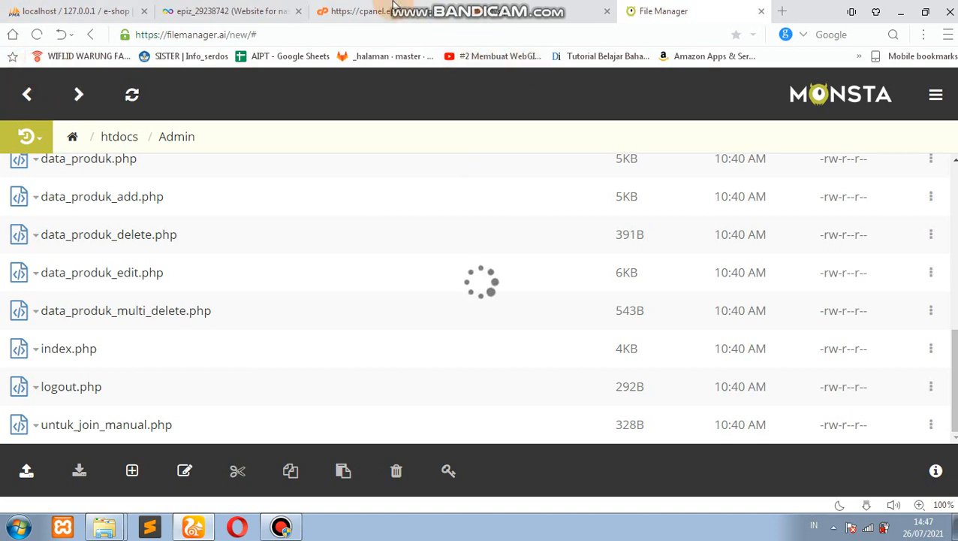
Open the hosting account's subdomain website in a new tab, show it and select its web address
{"action": "left_click", "coordinate": [394, 9]}
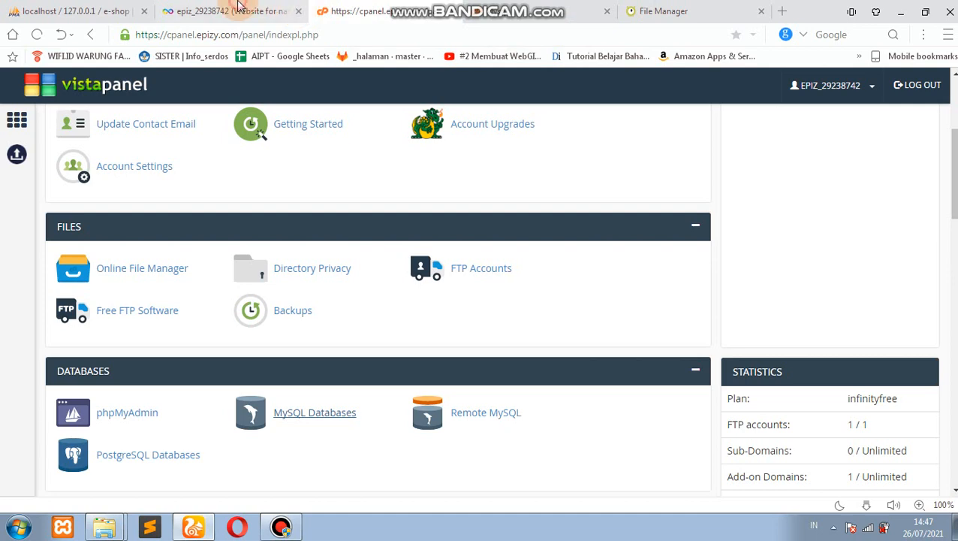
{"action": "left_click", "coordinate": [239, 7]}
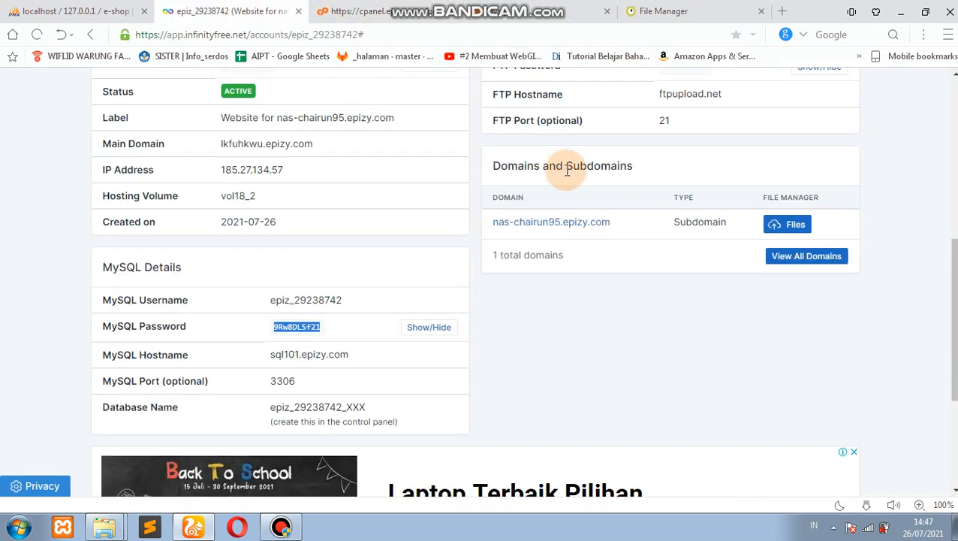
{"action": "right_click", "coordinate": [547, 225]}
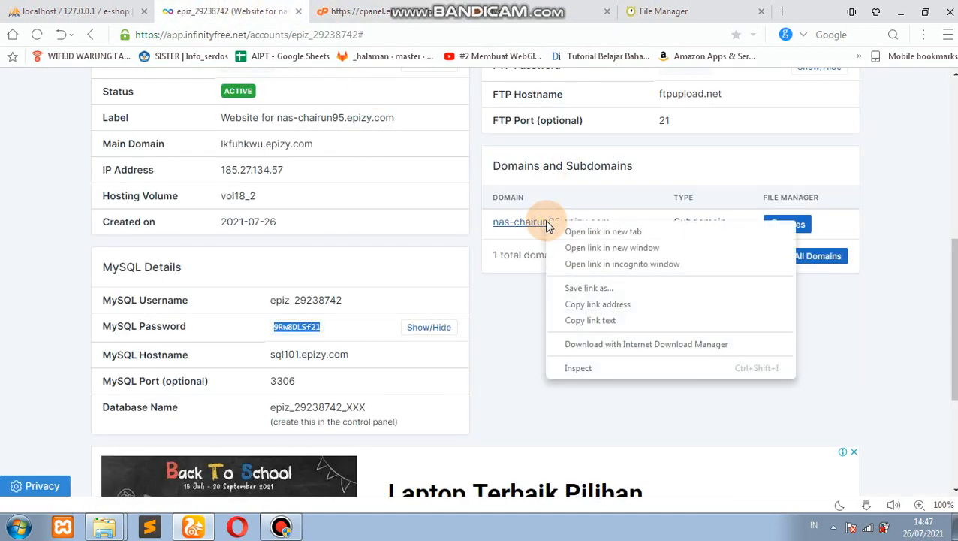
{"action": "left_click", "coordinate": [610, 234]}
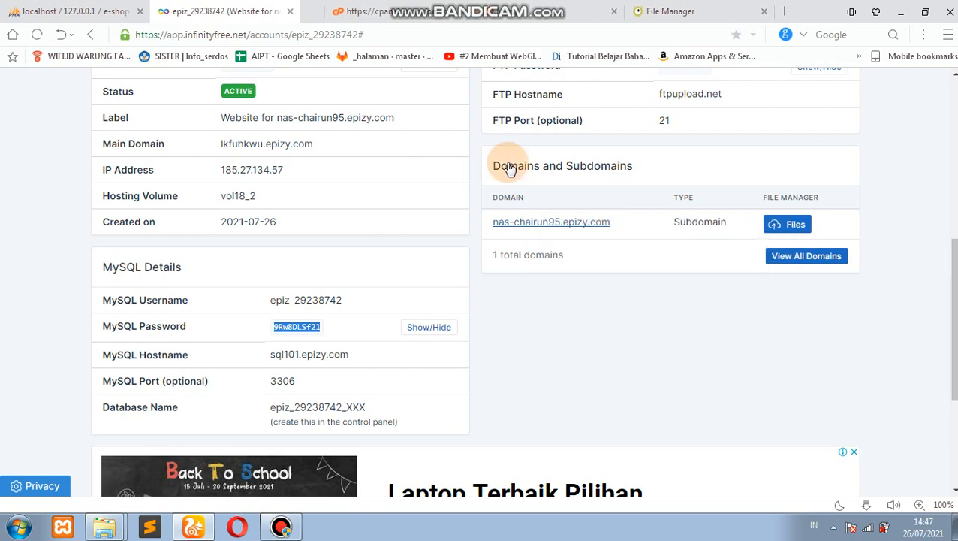
{"action": "left_click", "coordinate": [325, 7]}
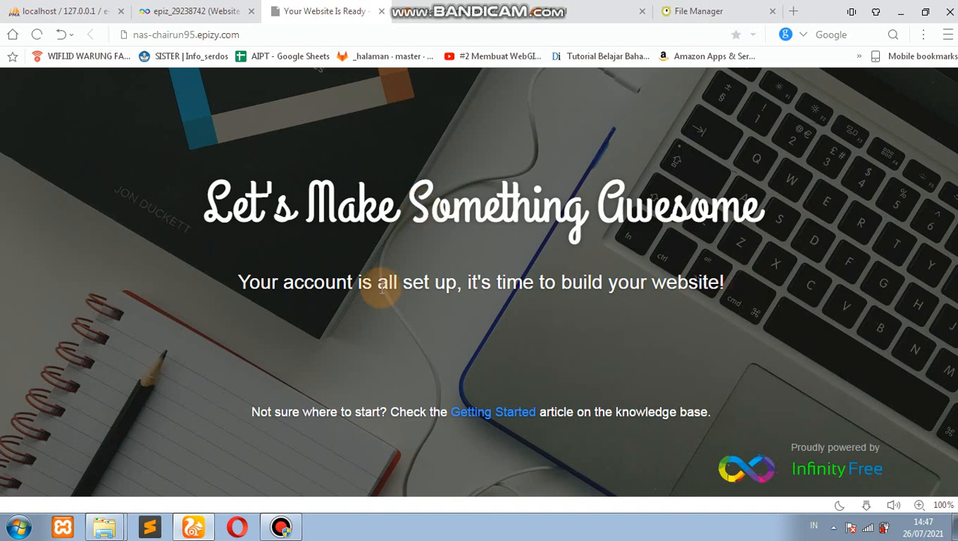
{"action": "left_click", "coordinate": [283, 35]}
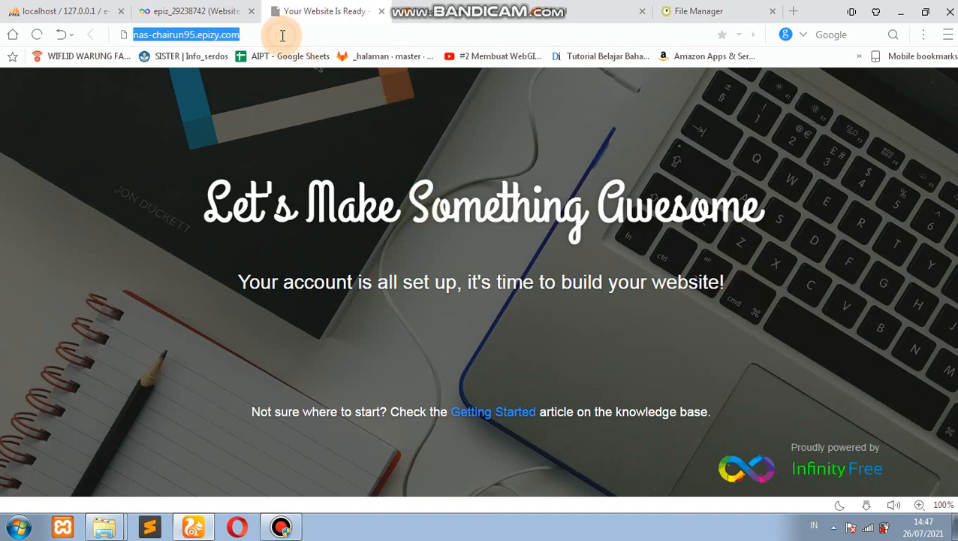
Try to open the /admin path of the live subdomain website and look over the page that loads
{"action": "left_click", "coordinate": [282, 35]}
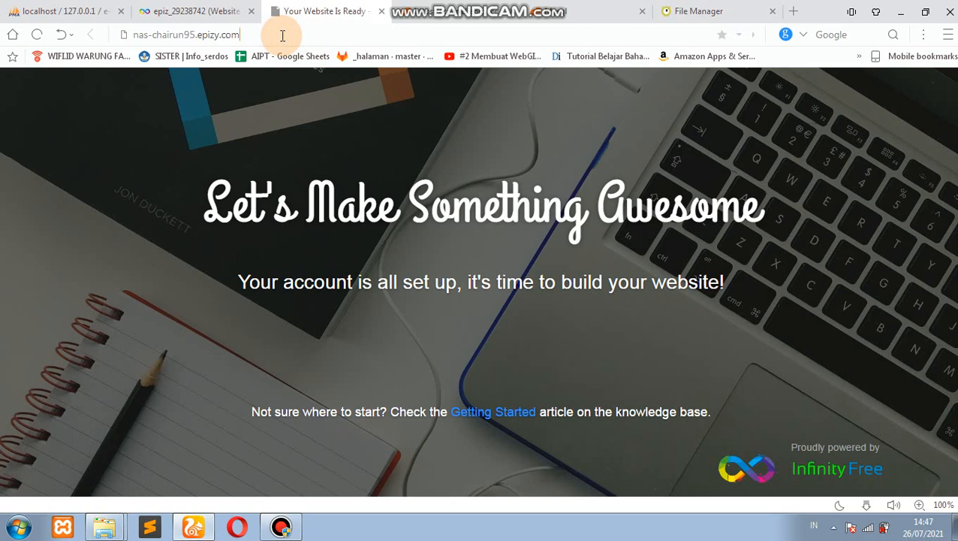
{"action": "type", "text": "/admin"}
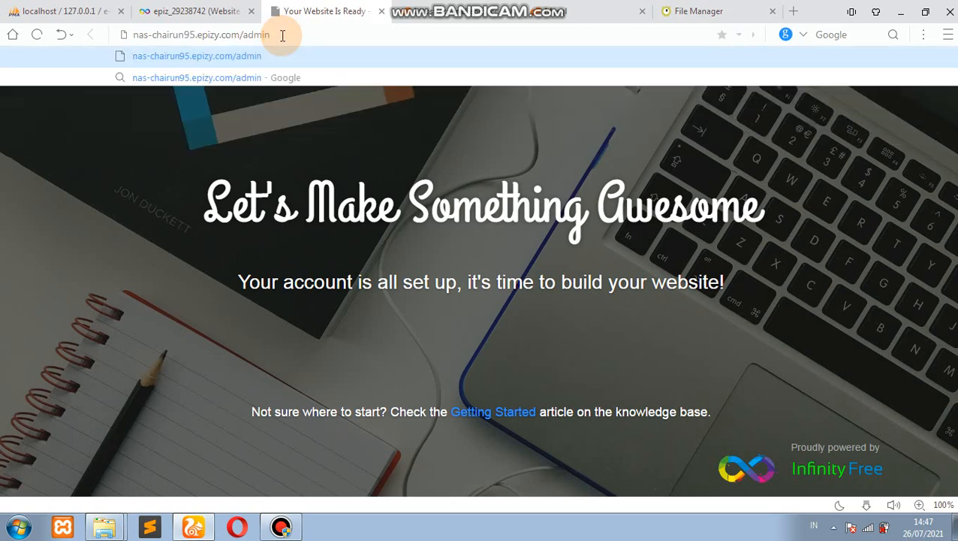
{"action": "key", "text": "Return"}
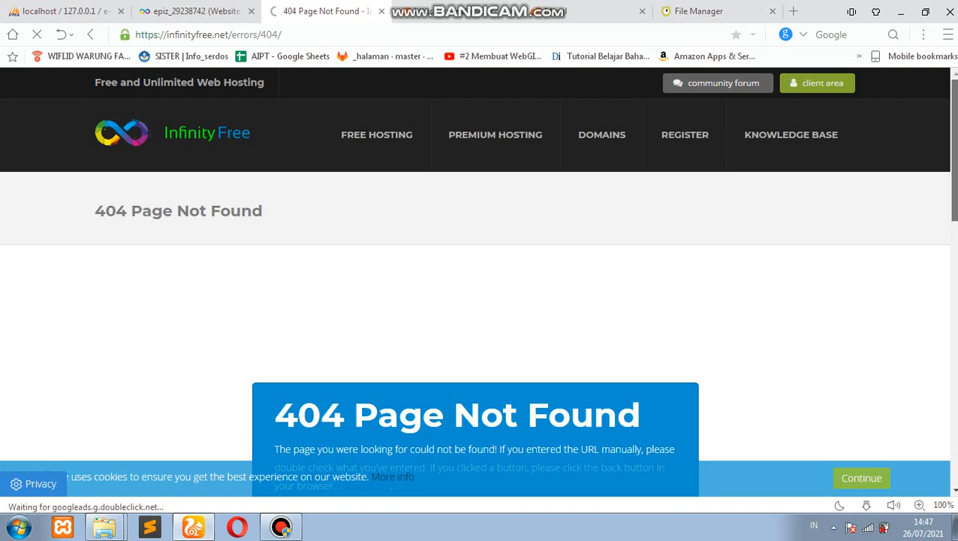
{"action": "scroll", "coordinate": [478, 278], "scroll_direction": "down", "scroll_amount": 3}
{"action": "scroll", "coordinate": [477, 277], "scroll_direction": "down", "scroll_amount": 2}
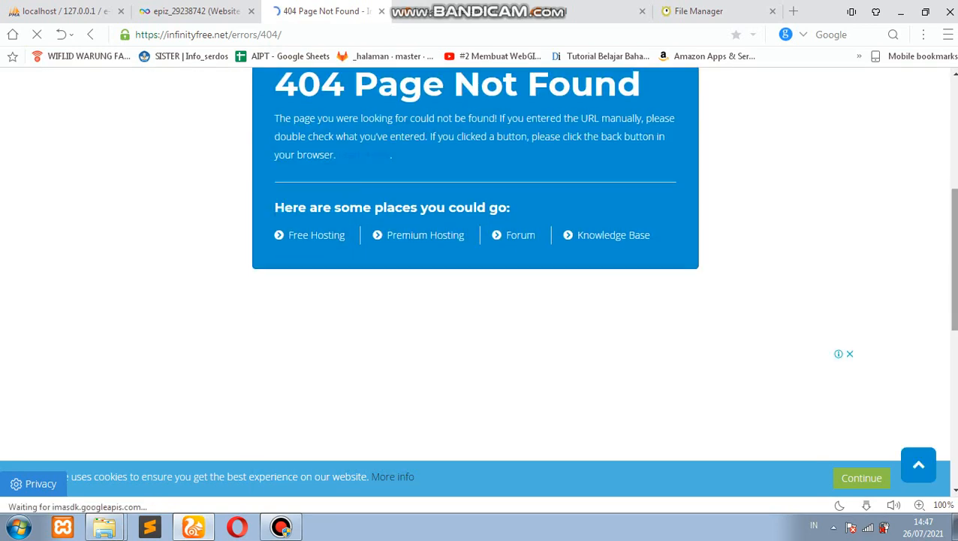
Check the folders and files in the htdocs folder of the file manager
{"action": "left_click", "coordinate": [717, 5]}
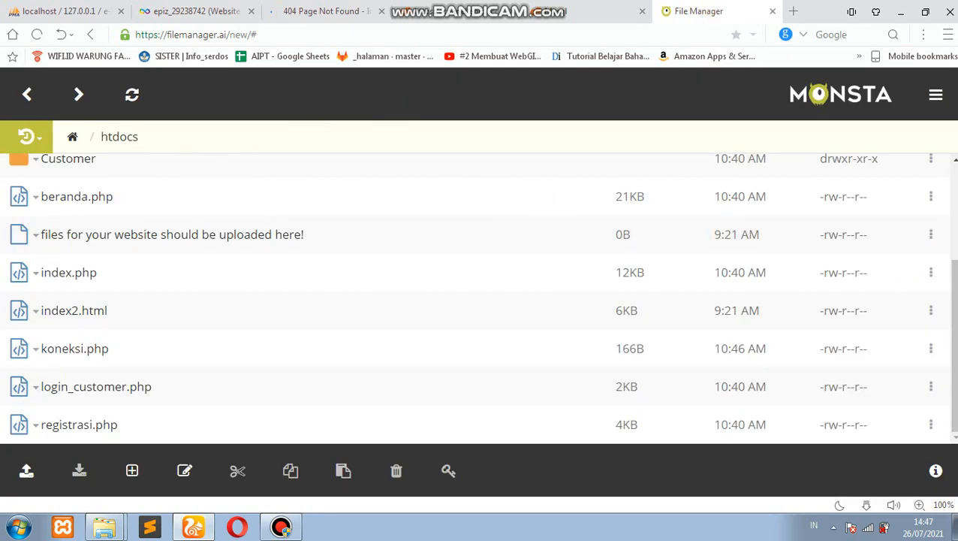
{"action": "scroll", "coordinate": [479, 300], "scroll_direction": "up", "scroll_amount": 3}
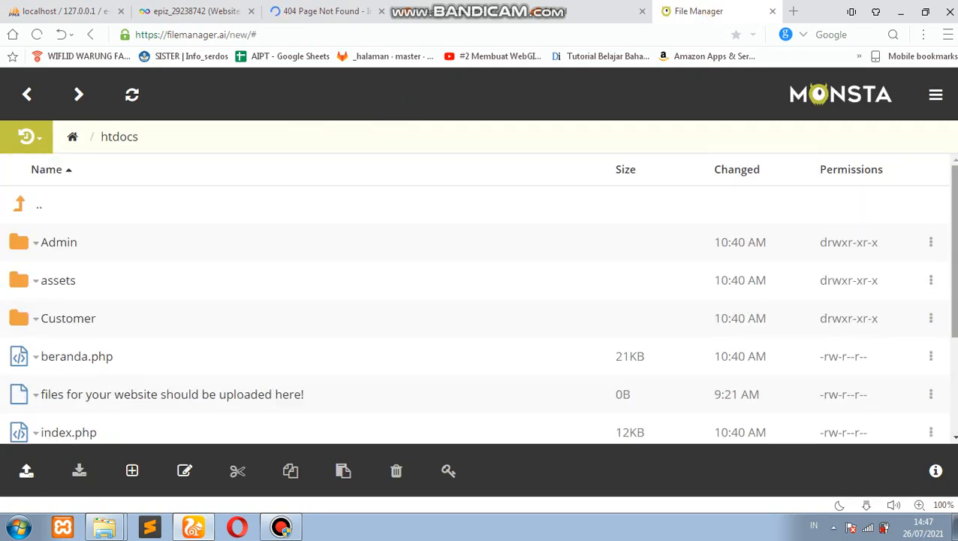
{"action": "scroll", "coordinate": [953, 218], "scroll_direction": "down", "scroll_amount": 2}
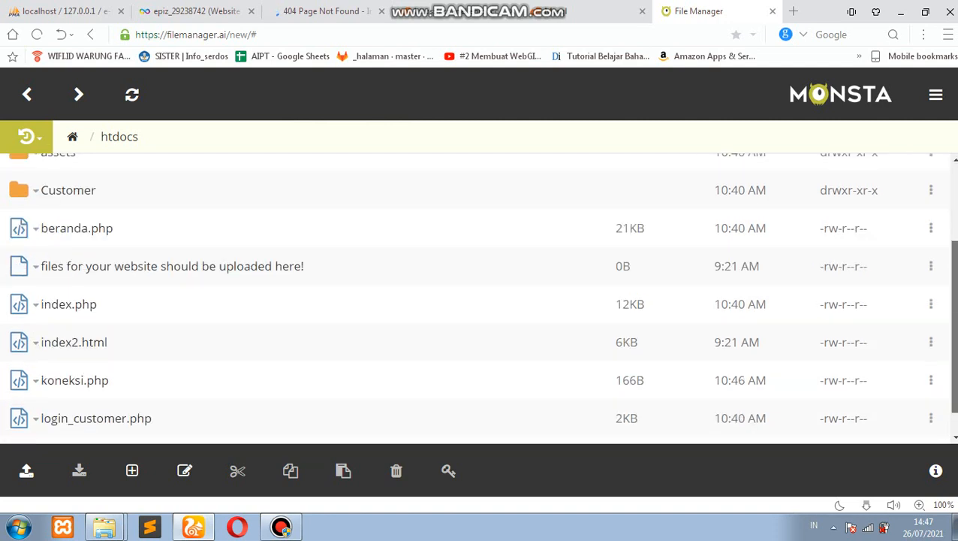
{"action": "scroll", "coordinate": [482, 300], "scroll_direction": "down", "scroll_amount": 1}
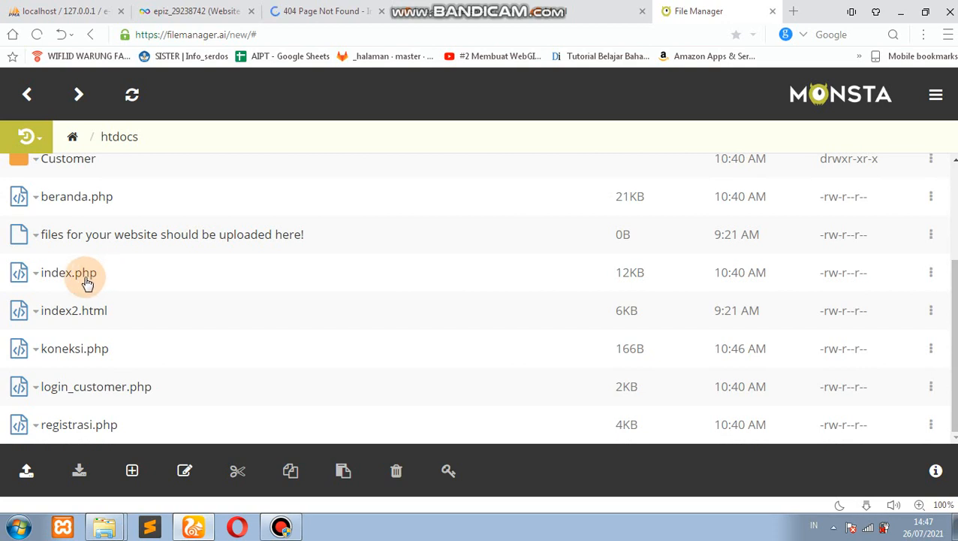
Close the live site's tab and the control panel's MySQL databases tab
{"action": "left_click", "coordinate": [317, 9]}
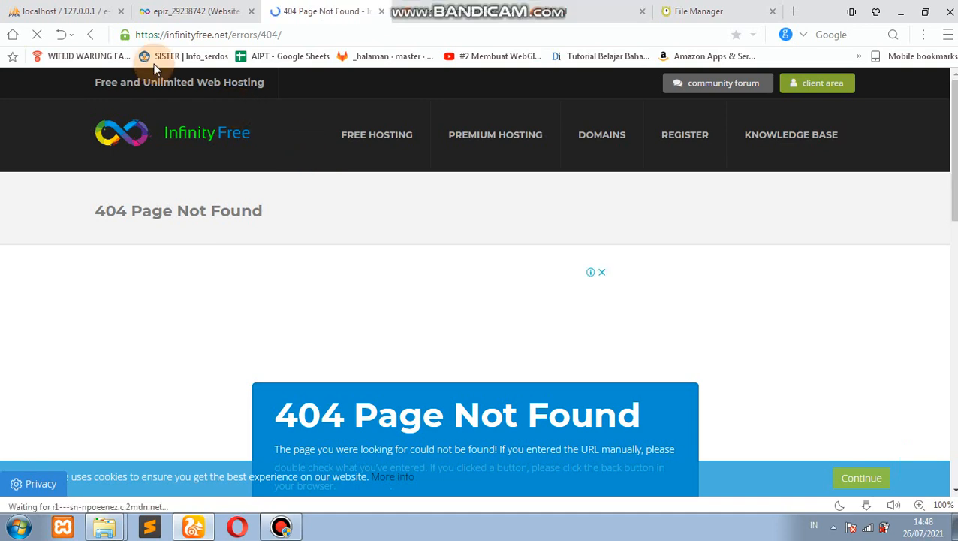
{"action": "left_click", "coordinate": [385, 15]}
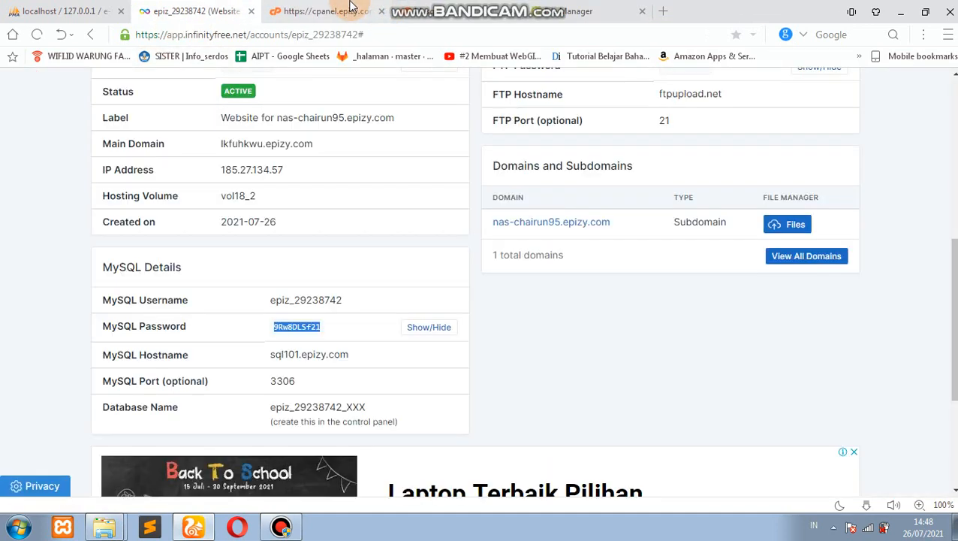
{"action": "left_click", "coordinate": [455, 6]}
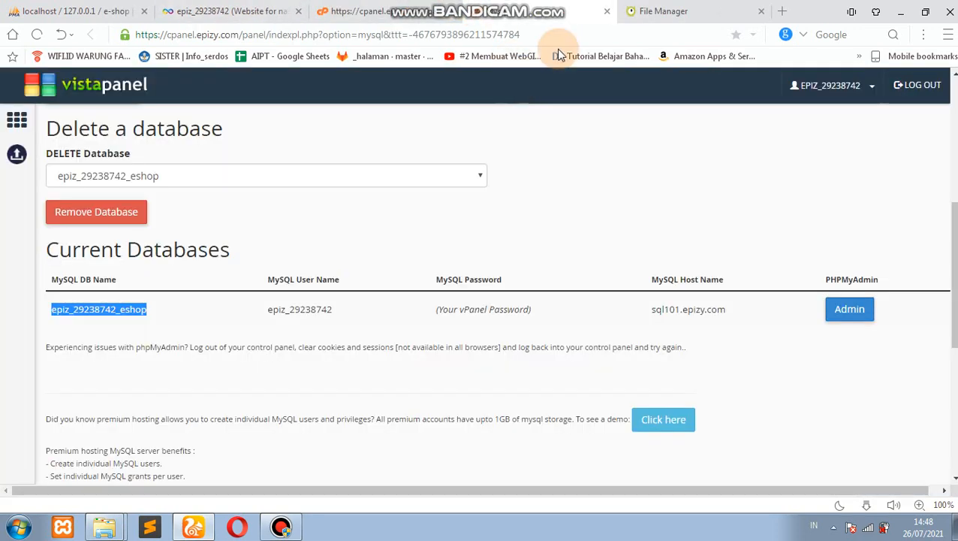
{"action": "left_click", "coordinate": [607, 16]}
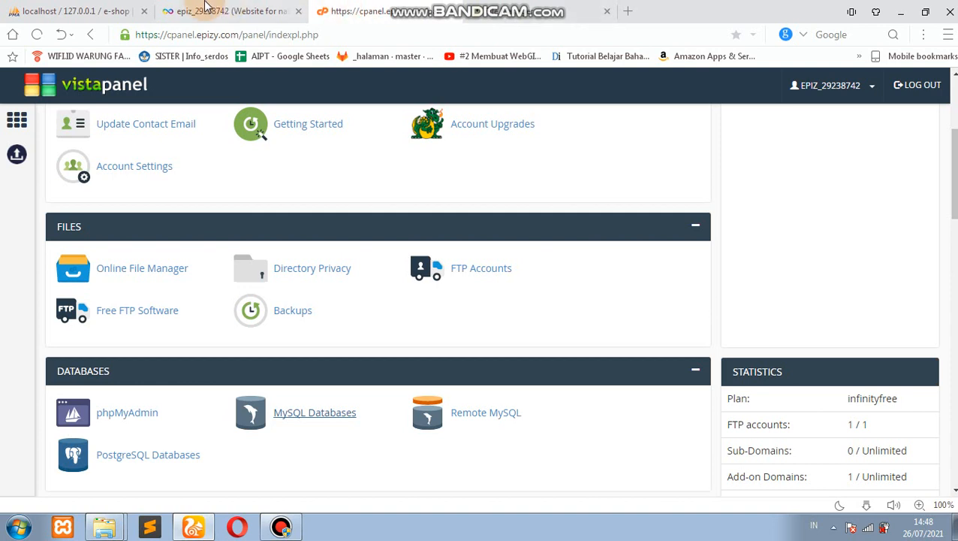
Refresh the htdocs listing in the file manager and reload the hosting account's details page
{"action": "left_click", "coordinate": [204, 9]}
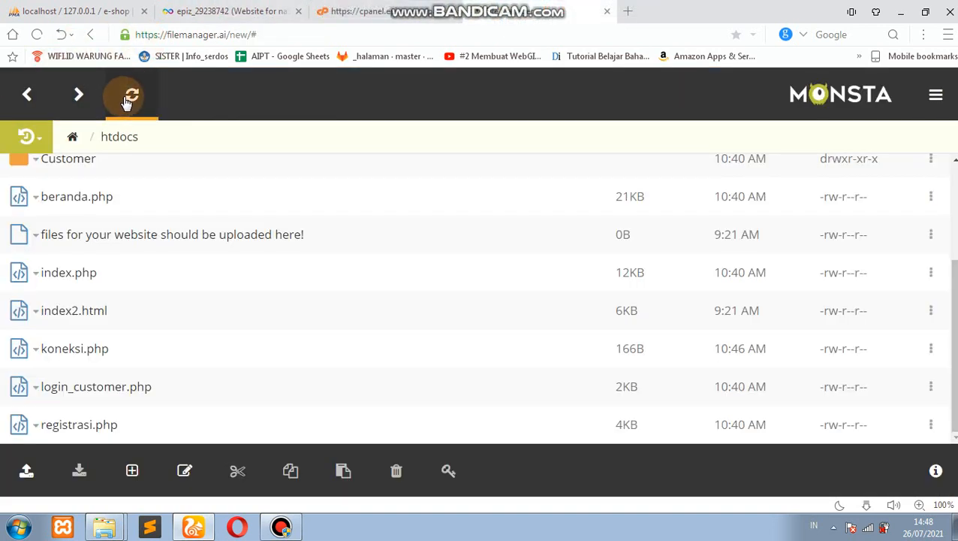
{"action": "left_click", "coordinate": [128, 102]}
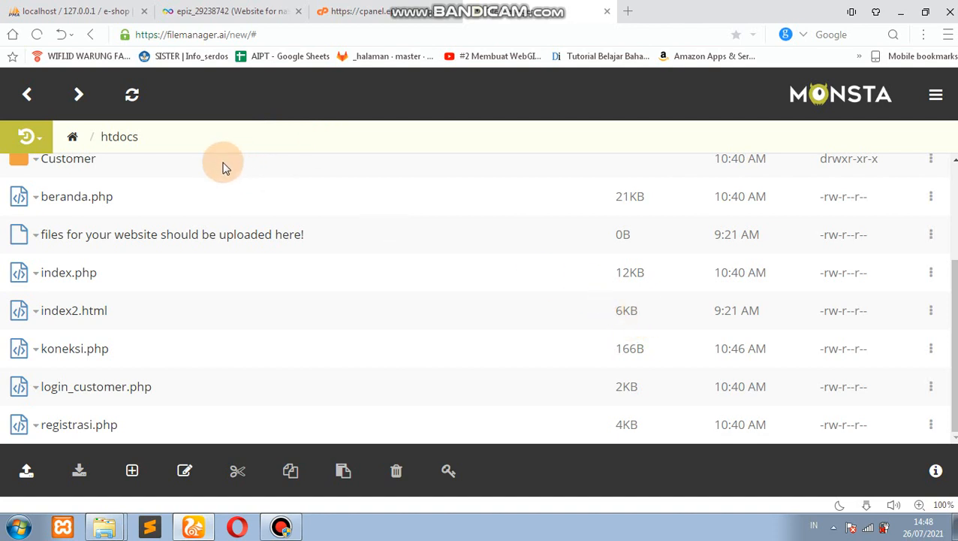
{"action": "left_click", "coordinate": [242, 9]}
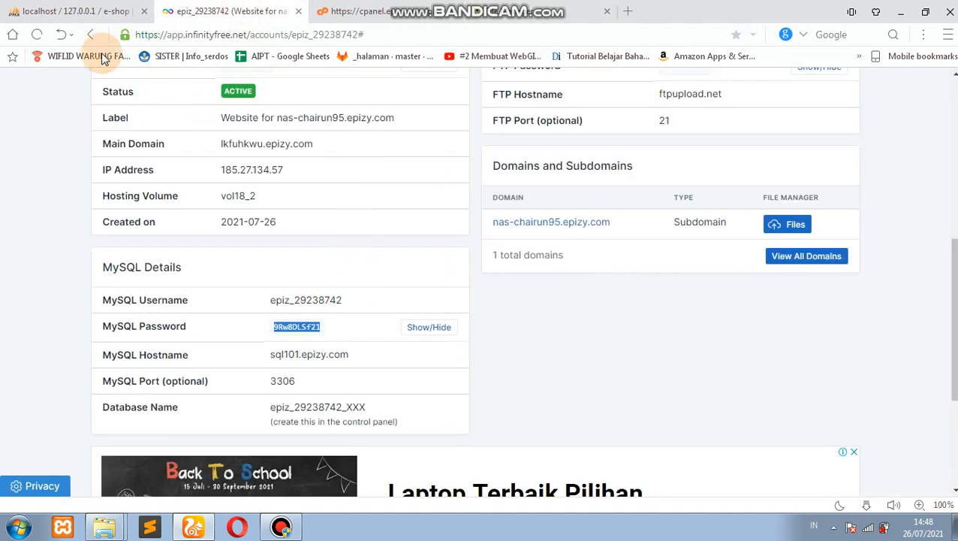
{"action": "left_click", "coordinate": [36, 34]}
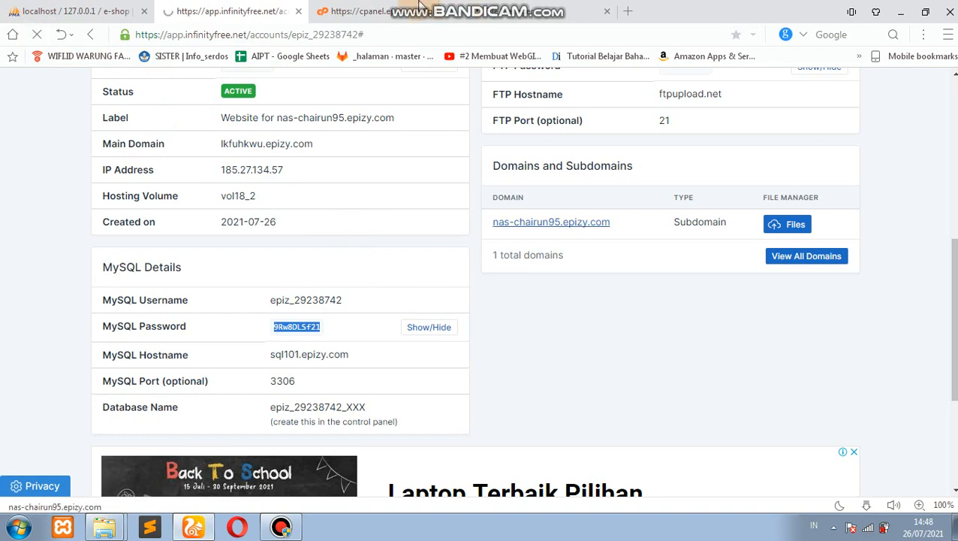
{"action": "left_click", "coordinate": [381, 6]}
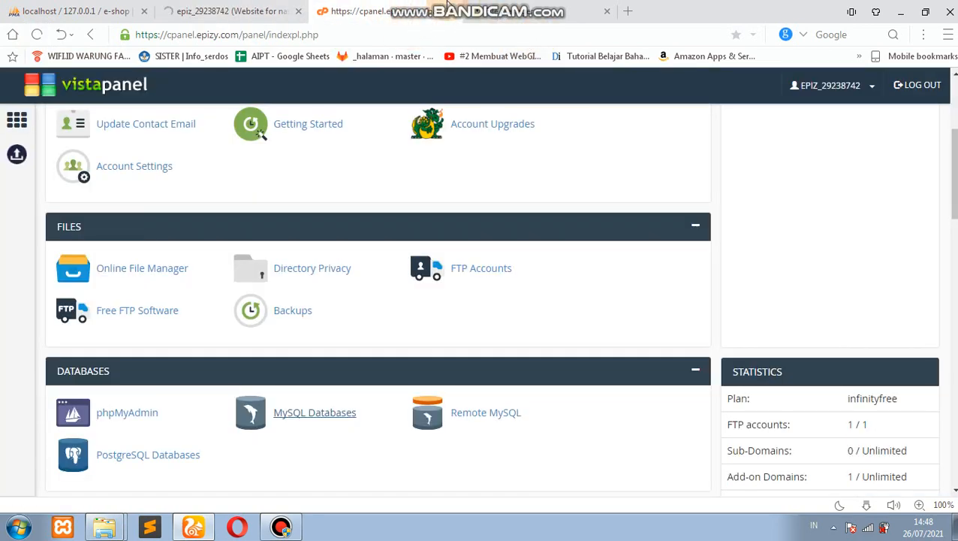
{"action": "left_click", "coordinate": [237, 13]}
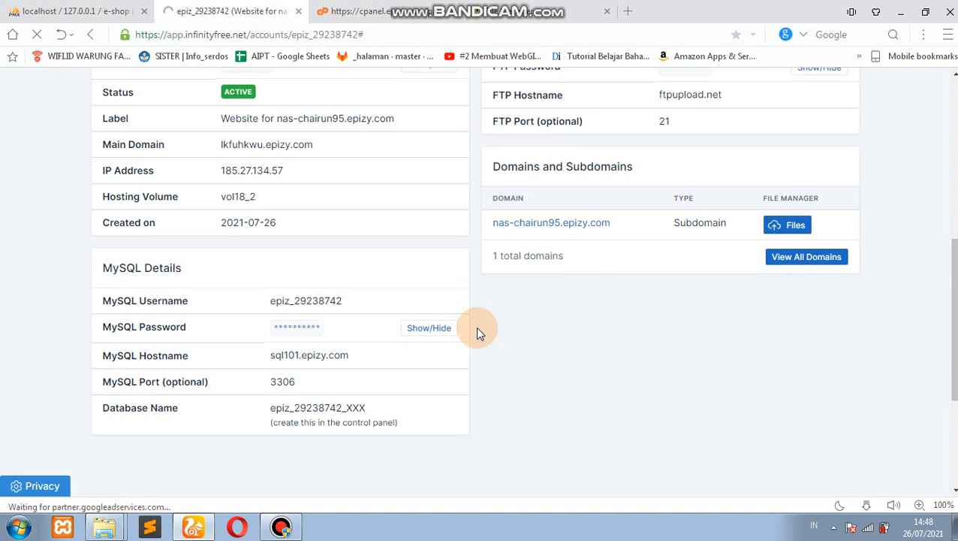
Open the subdomain website listed under Domains and Subdomains in a new tab
{"action": "scroll", "coordinate": [475, 327], "scroll_direction": "up", "scroll_amount": 5}
{"action": "scroll", "coordinate": [476, 328], "scroll_direction": "up", "scroll_amount": 1}
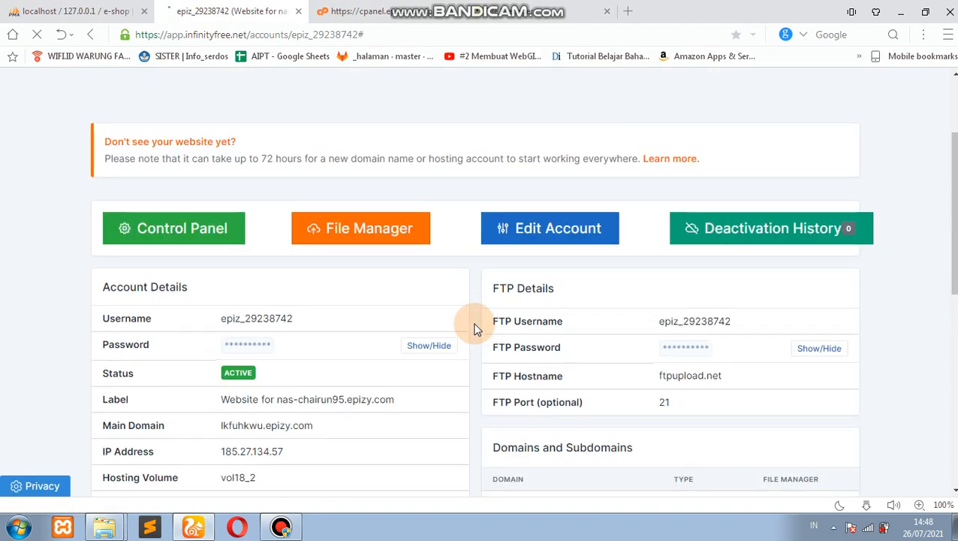
{"action": "scroll", "coordinate": [476, 328], "scroll_direction": "down", "scroll_amount": 2}
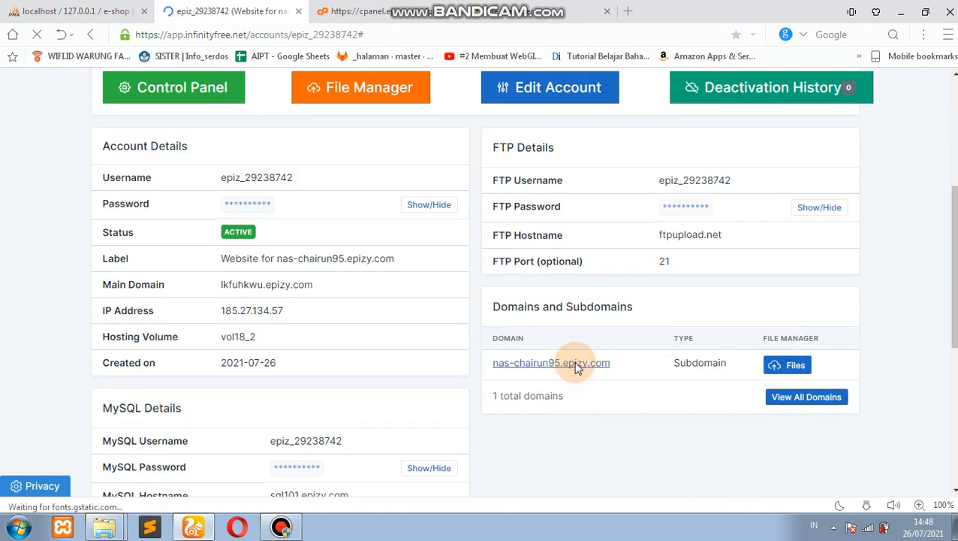
{"action": "right_click", "coordinate": [576, 368]}
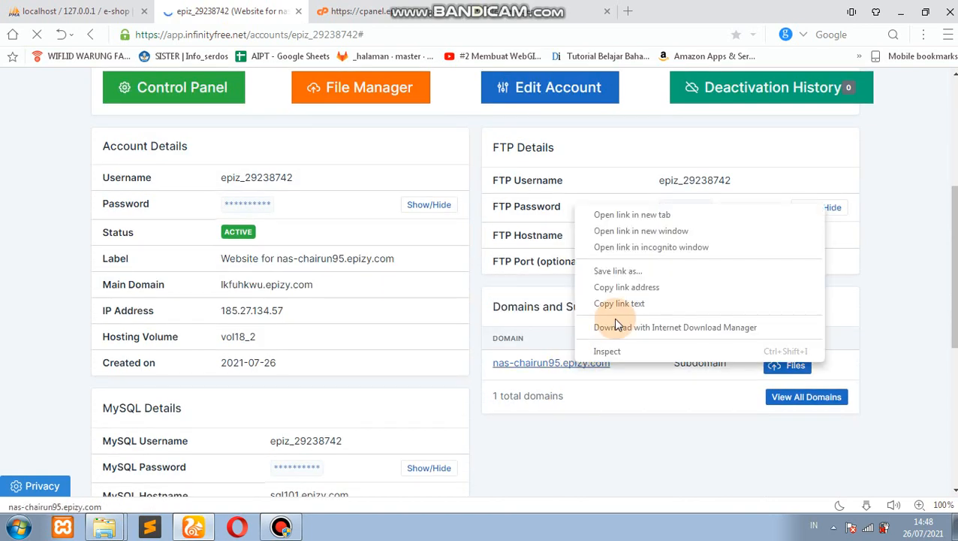
{"action": "left_click", "coordinate": [651, 216]}
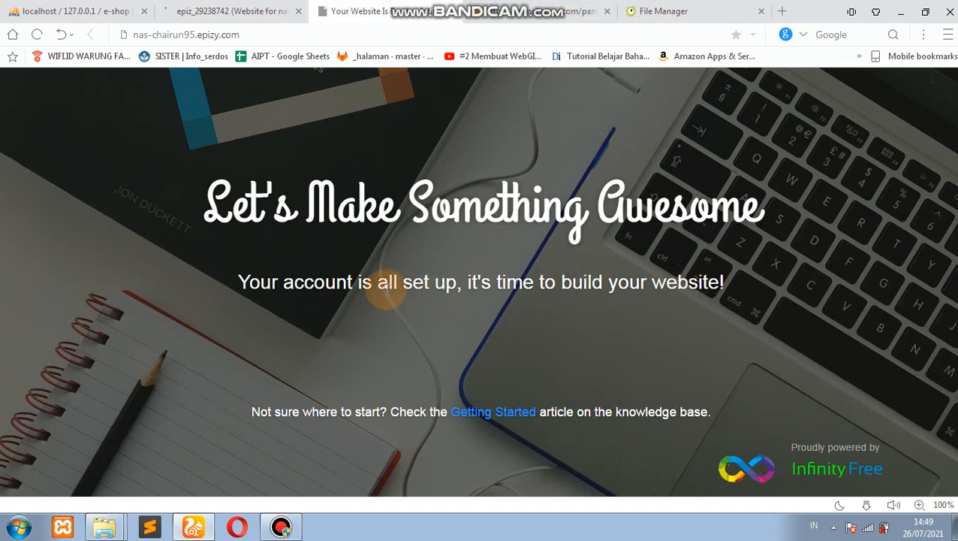
Delete the index2.html file from the htdocs folder in the file manager
{"action": "left_click", "coordinate": [655, 10]}
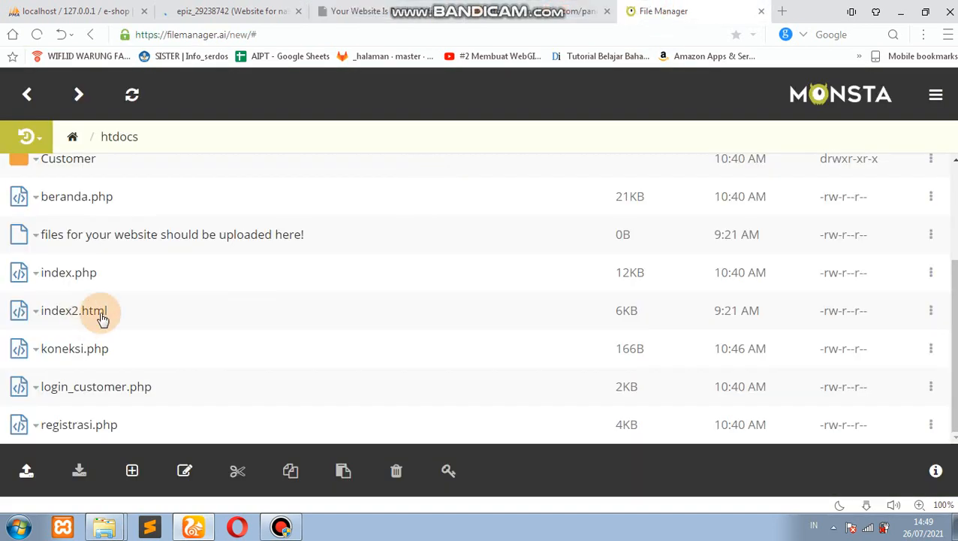
{"action": "scroll", "coordinate": [105, 312], "scroll_direction": "up", "scroll_amount": 3}
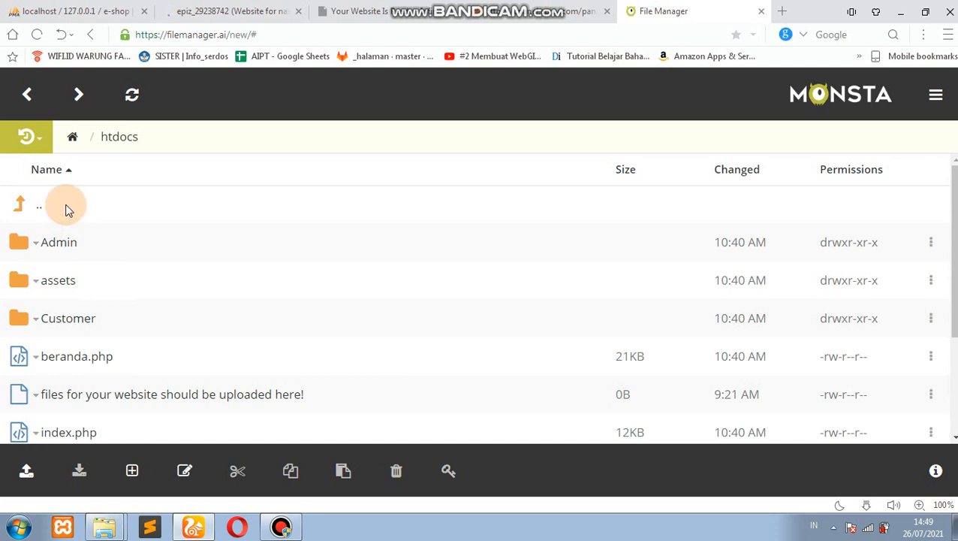
{"action": "scroll", "coordinate": [95, 261], "scroll_direction": "down", "scroll_amount": 3}
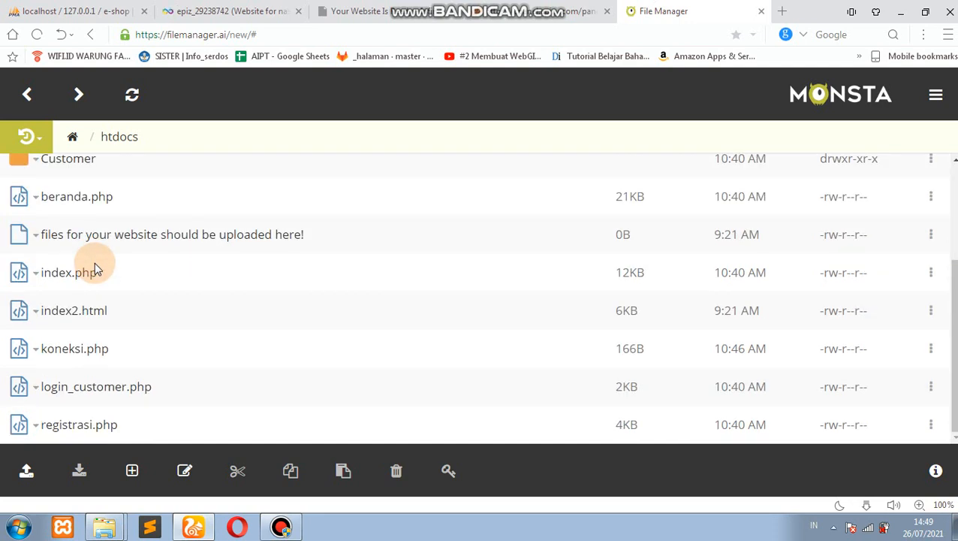
{"action": "left_click", "coordinate": [127, 314]}
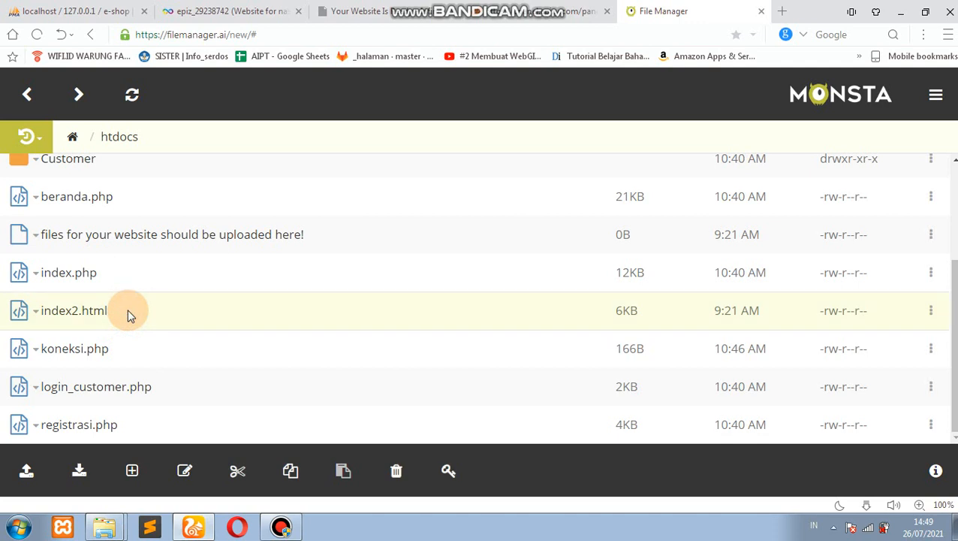
{"action": "right_click", "coordinate": [90, 325]}
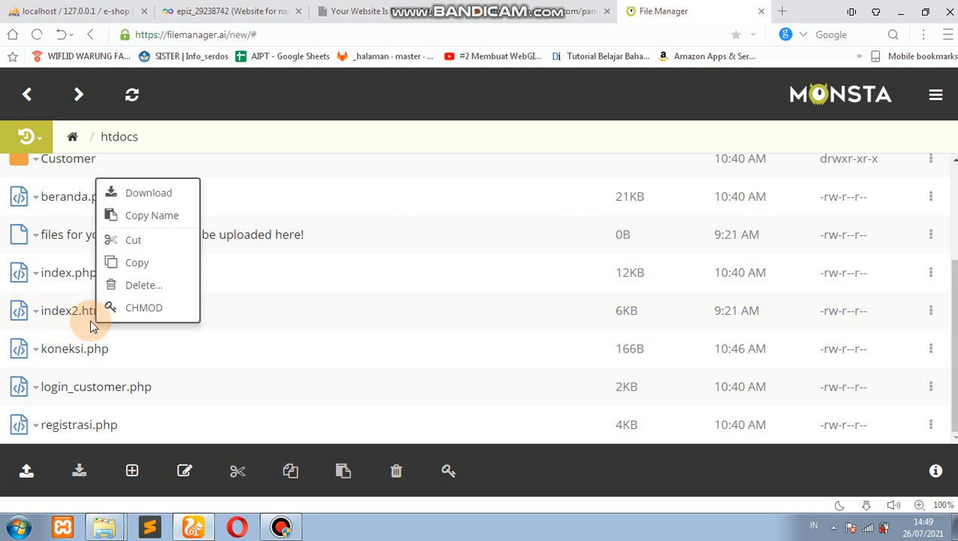
{"action": "left_click", "coordinate": [150, 285]}
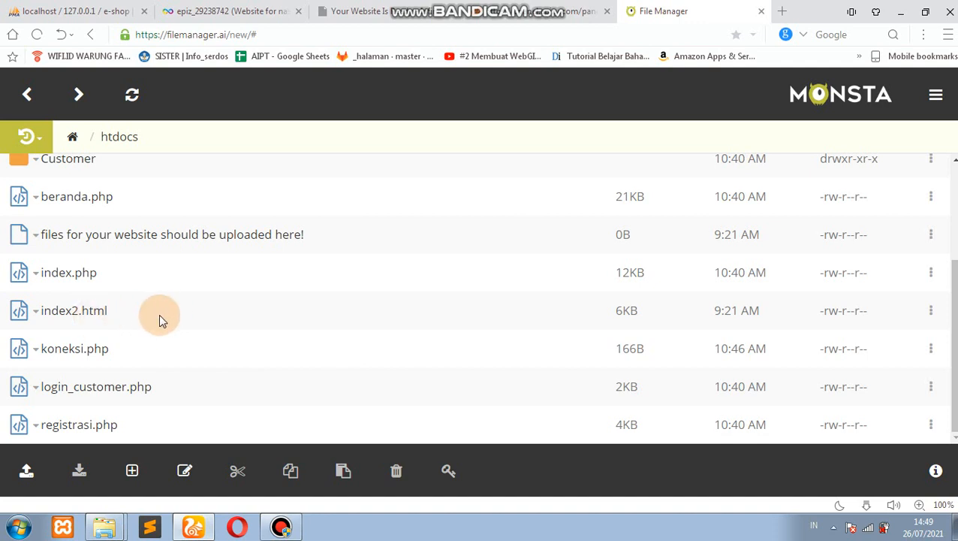
{"action": "left_click", "coordinate": [118, 321]}
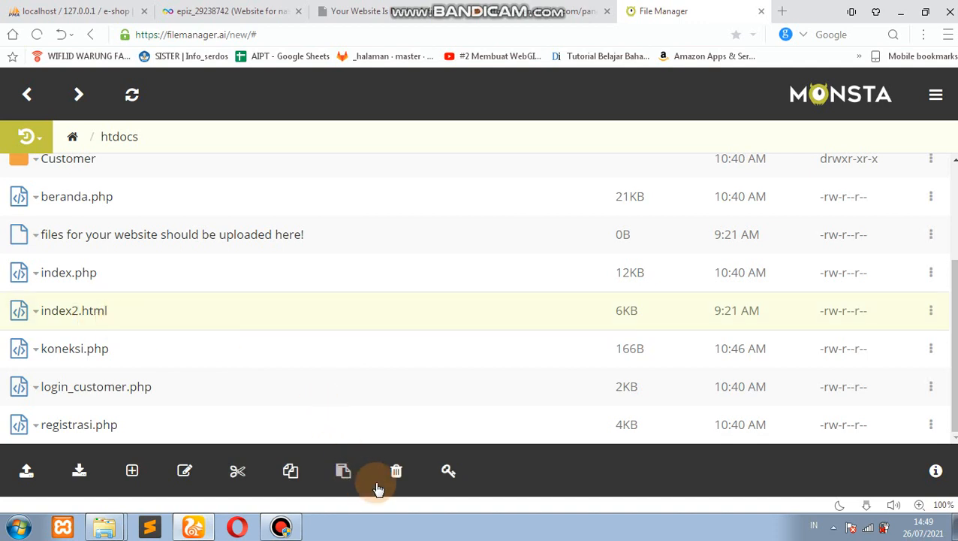
{"action": "left_click", "coordinate": [398, 473]}
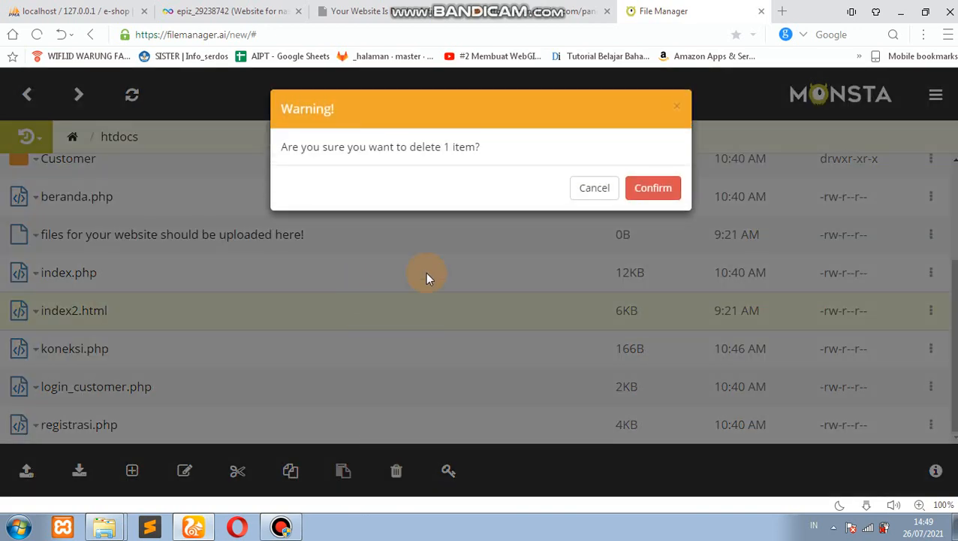
{"action": "left_click", "coordinate": [664, 194]}
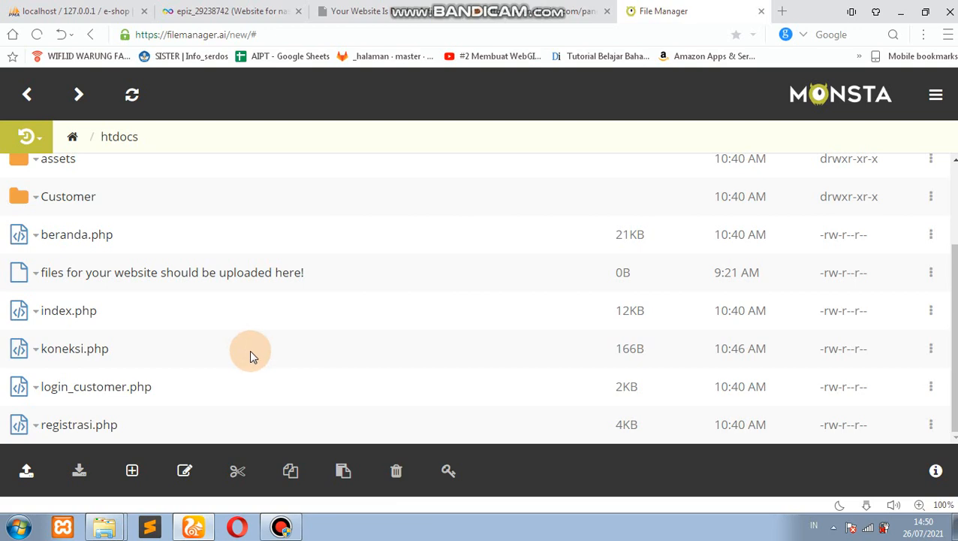
{"action": "scroll", "coordinate": [249, 368], "scroll_direction": "up", "scroll_amount": 3}
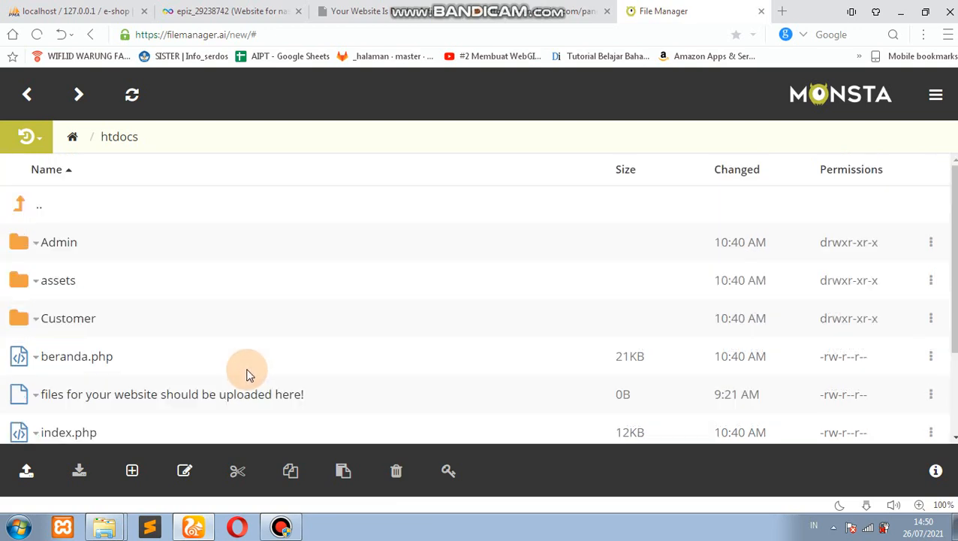
Reload the live subdomain website and look through the products on its home page
{"action": "left_click", "coordinate": [388, 7]}
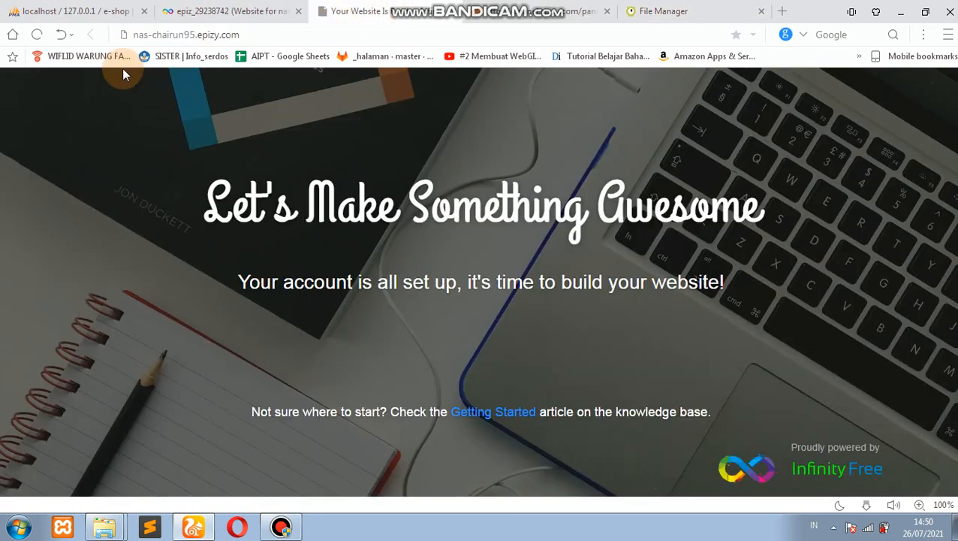
{"action": "left_click", "coordinate": [36, 35]}
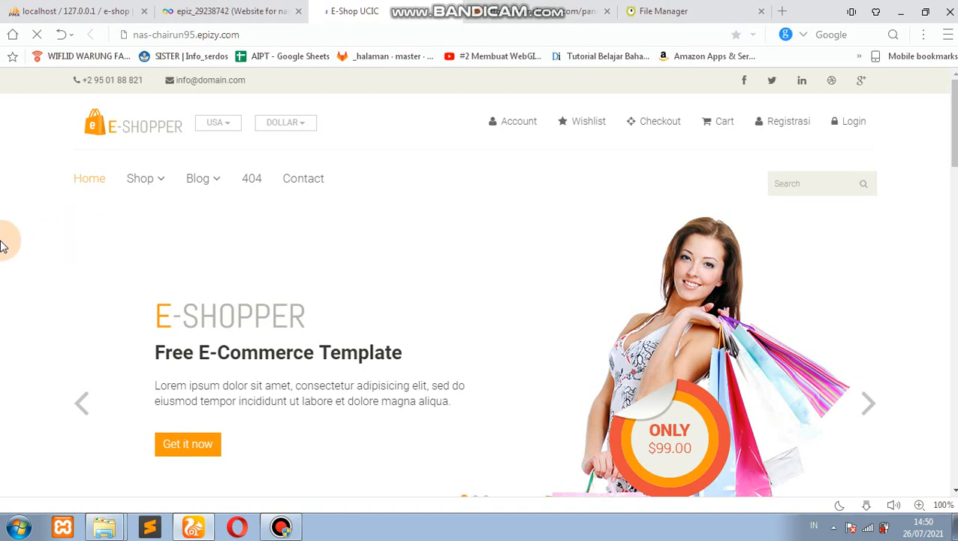
{"action": "scroll", "coordinate": [9, 251], "scroll_direction": "down", "scroll_amount": 3}
{"action": "scroll", "coordinate": [13, 249], "scroll_direction": "down", "scroll_amount": 3}
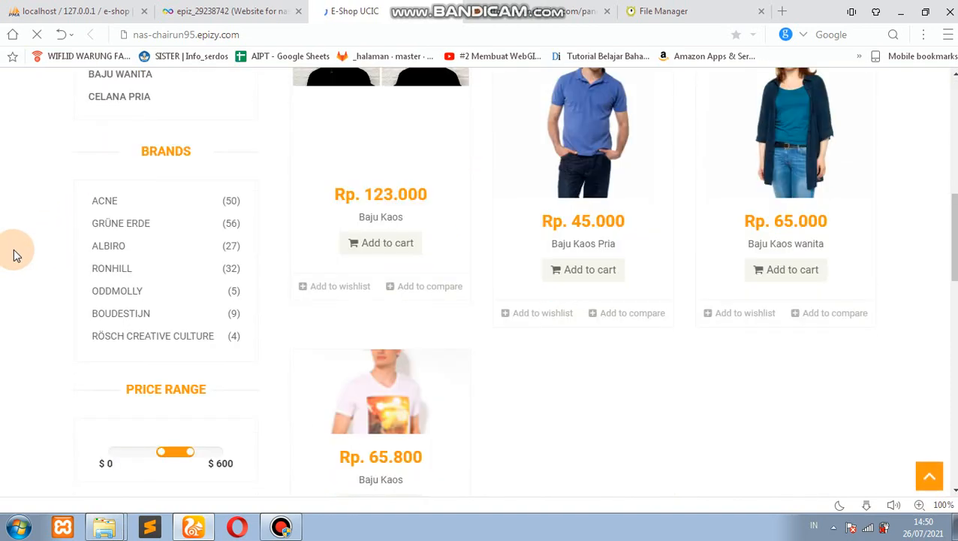
Look through the featured items, brands and category sections on the live shop's home page
{"action": "scroll", "coordinate": [14, 248], "scroll_direction": "up", "scroll_amount": 2}
{"action": "scroll", "coordinate": [14, 248], "scroll_direction": "up", "scroll_amount": 4}
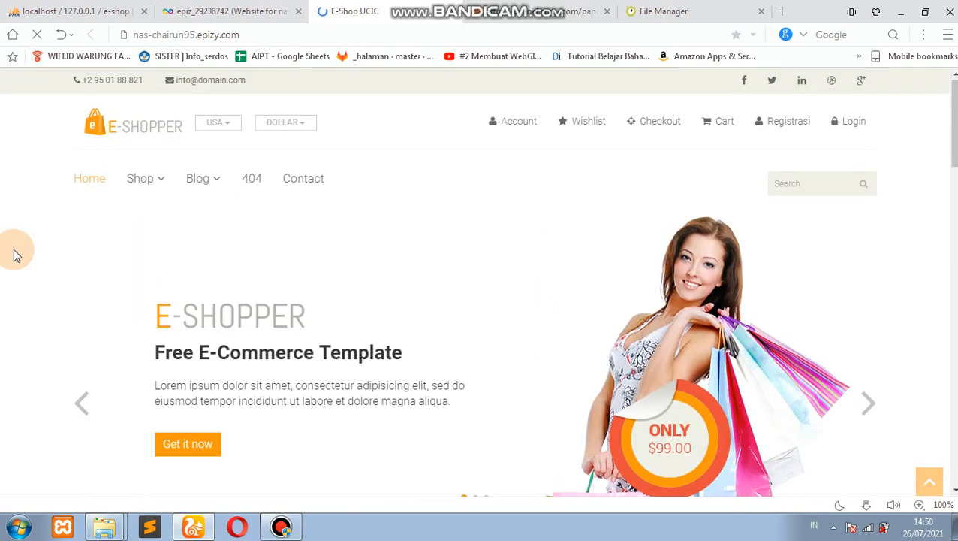
{"action": "scroll", "coordinate": [13, 249], "scroll_direction": "down", "scroll_amount": 3}
{"action": "scroll", "coordinate": [13, 249], "scroll_direction": "down", "scroll_amount": 2}
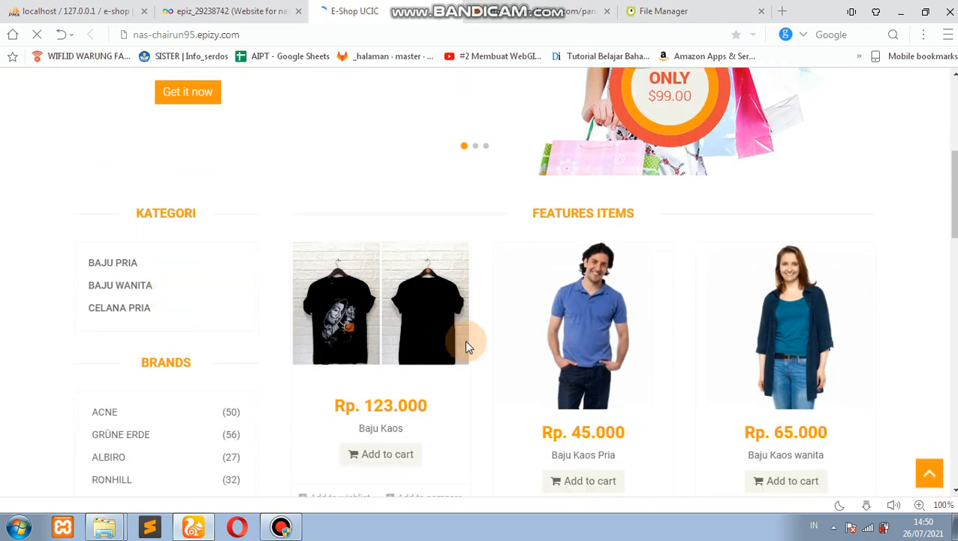
{"action": "scroll", "coordinate": [334, 272], "scroll_direction": "down", "scroll_amount": 1}
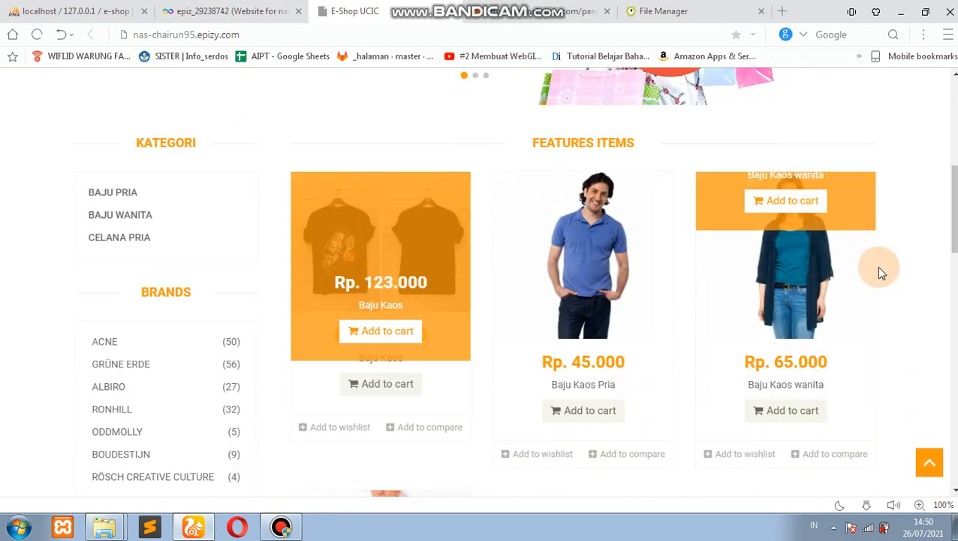
{"action": "scroll", "coordinate": [875, 268], "scroll_direction": "down", "scroll_amount": 5}
{"action": "scroll", "coordinate": [502, 291], "scroll_direction": "down", "scroll_amount": 10}
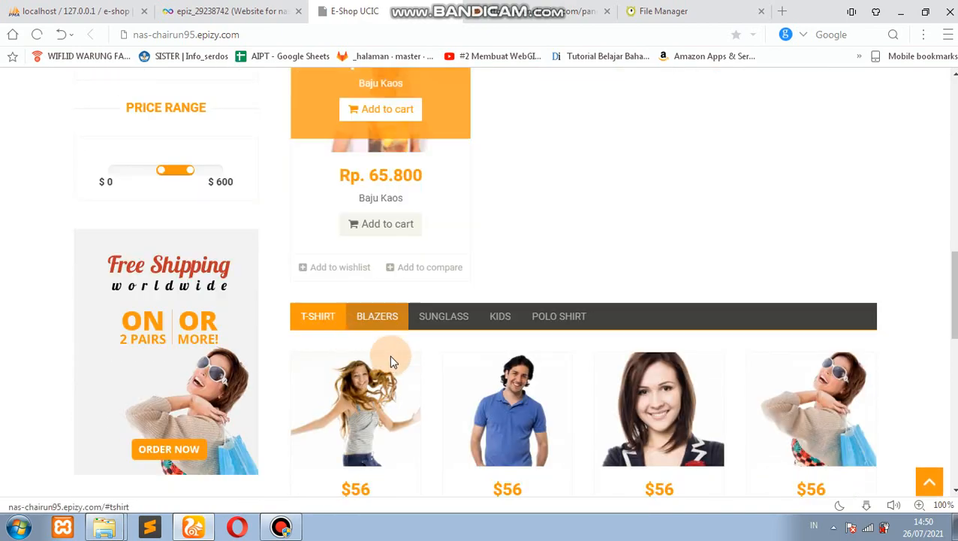
{"action": "scroll", "coordinate": [312, 342], "scroll_direction": "up", "scroll_amount": 15}
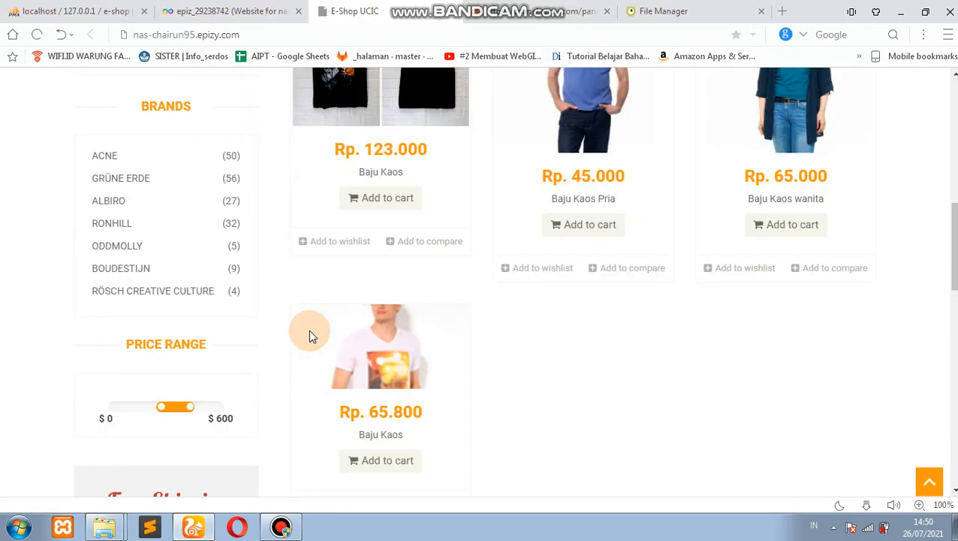
{"action": "scroll", "coordinate": [308, 330], "scroll_direction": "up", "scroll_amount": 5}
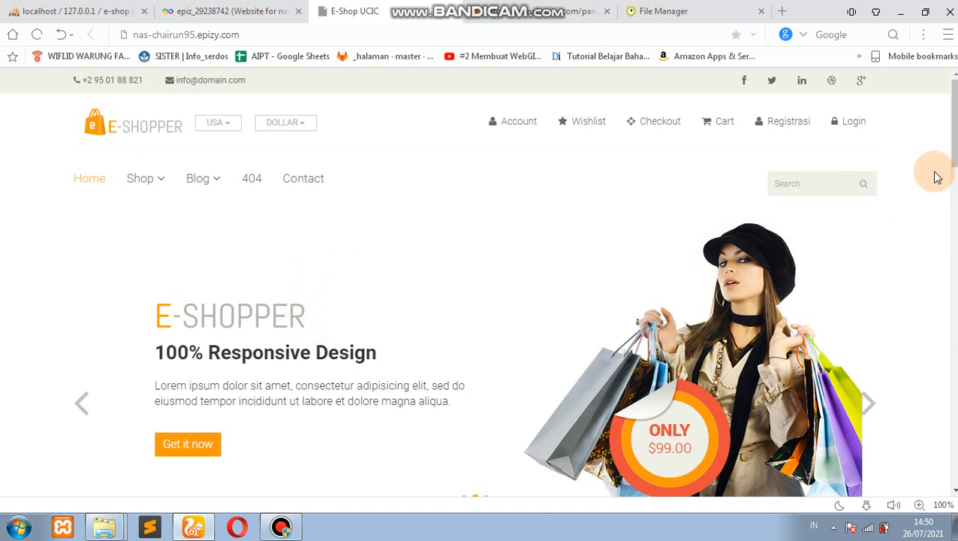
Open the customer login page of the live shop and look over its form
{"action": "left_click", "coordinate": [856, 125]}
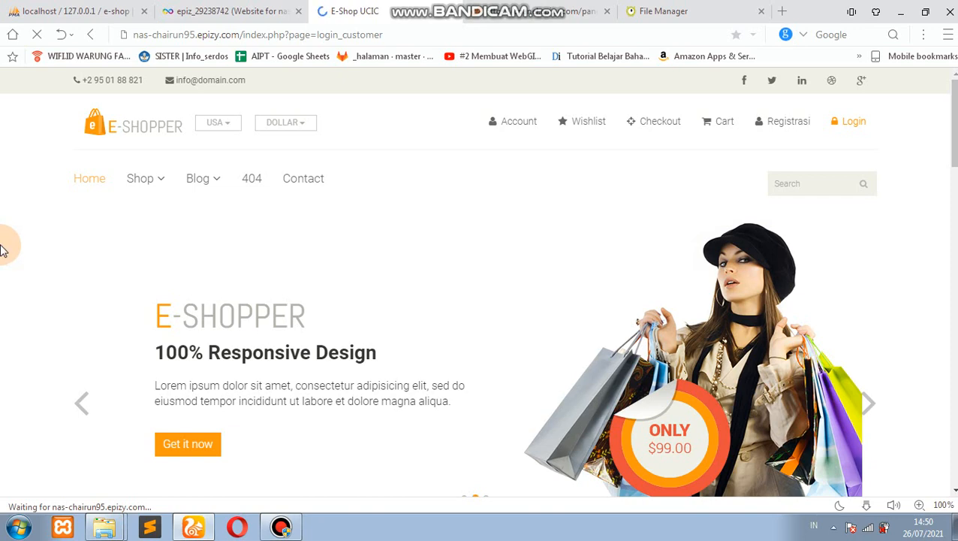
{"action": "scroll", "coordinate": [38, 252], "scroll_direction": "down", "scroll_amount": 1}
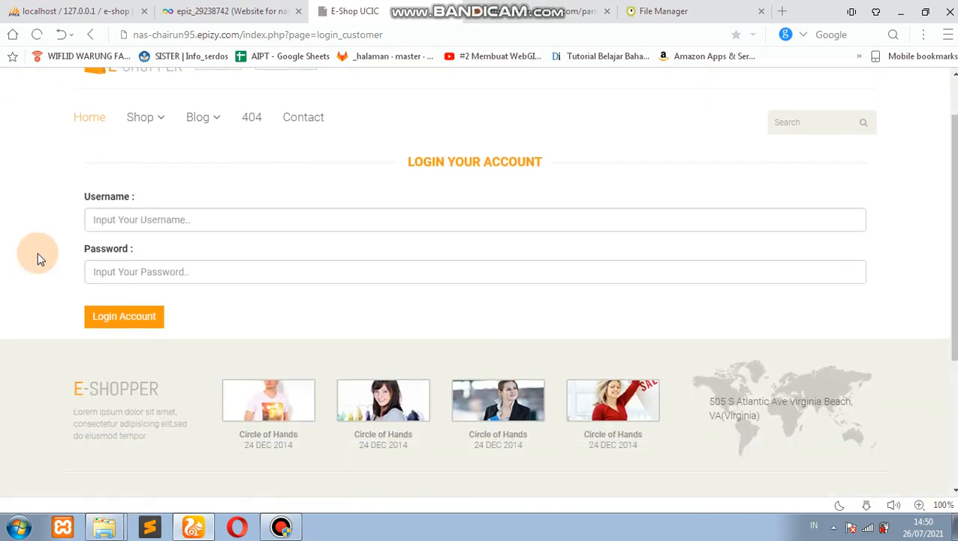
{"action": "scroll", "coordinate": [38, 252], "scroll_direction": "down", "scroll_amount": 3}
{"action": "scroll", "coordinate": [37, 252], "scroll_direction": "up", "scroll_amount": 4}
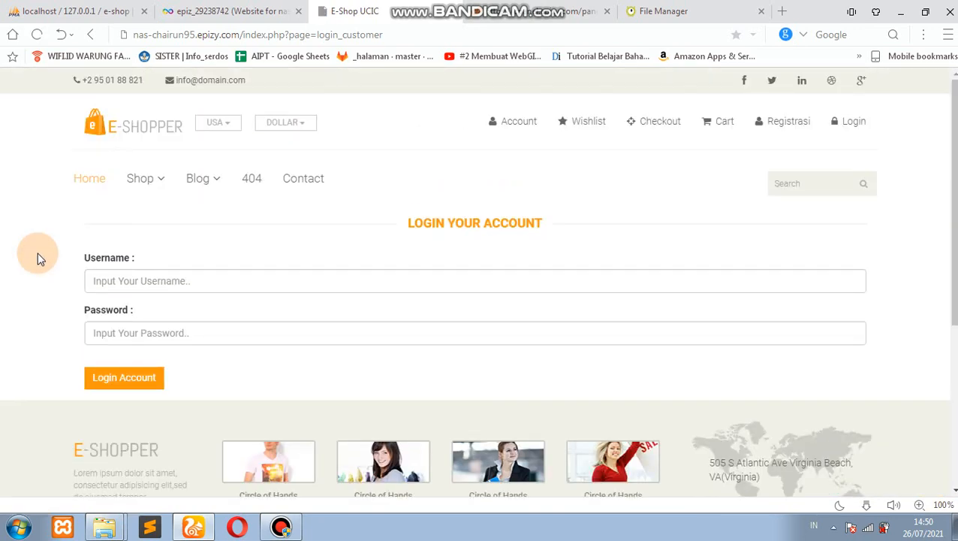
Try to open the live shop's admin area by replacing the login page path with admin
{"action": "double_click", "coordinate": [244, 34]}
{"action": "left_click", "coordinate": [401, 34]}
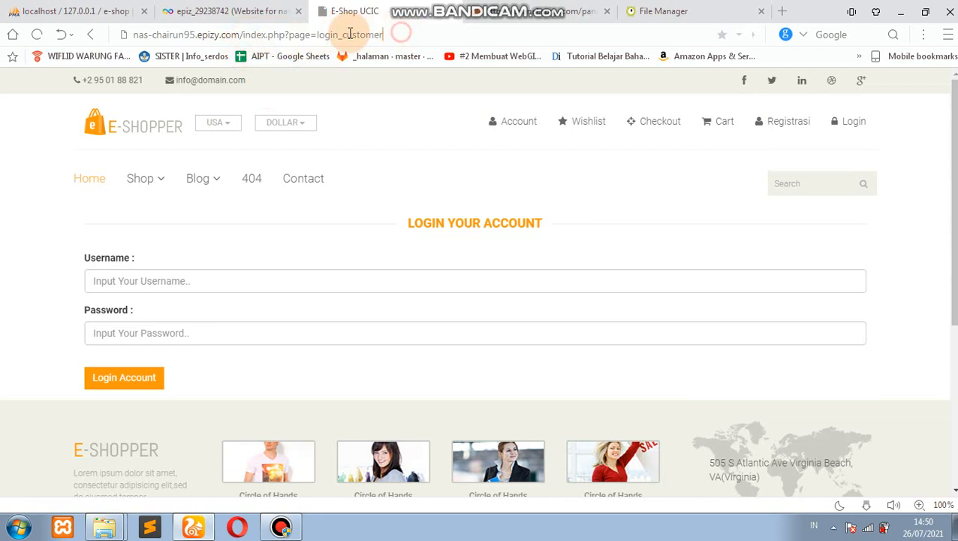
{"action": "left_click", "coordinate": [242, 34], "text": "shift"}
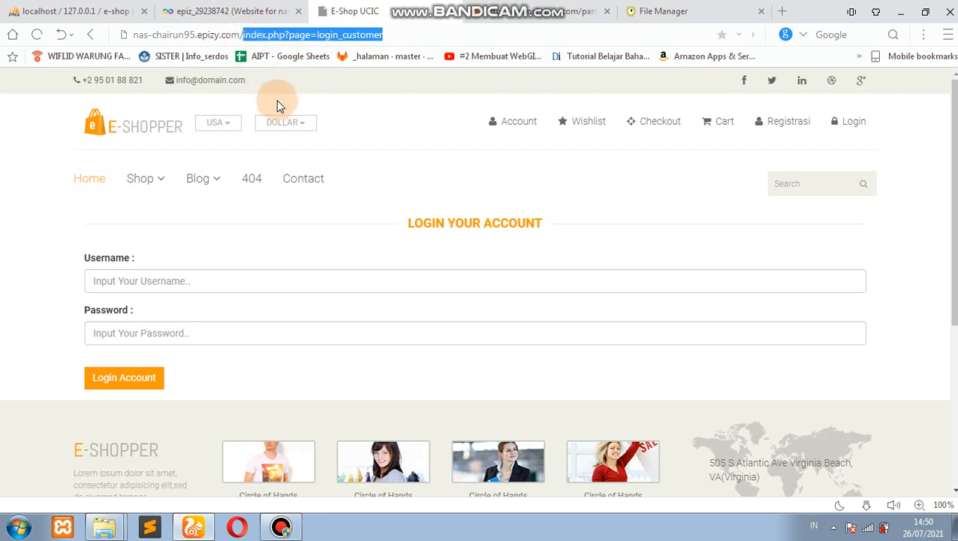
{"action": "type", "text": "ad"}
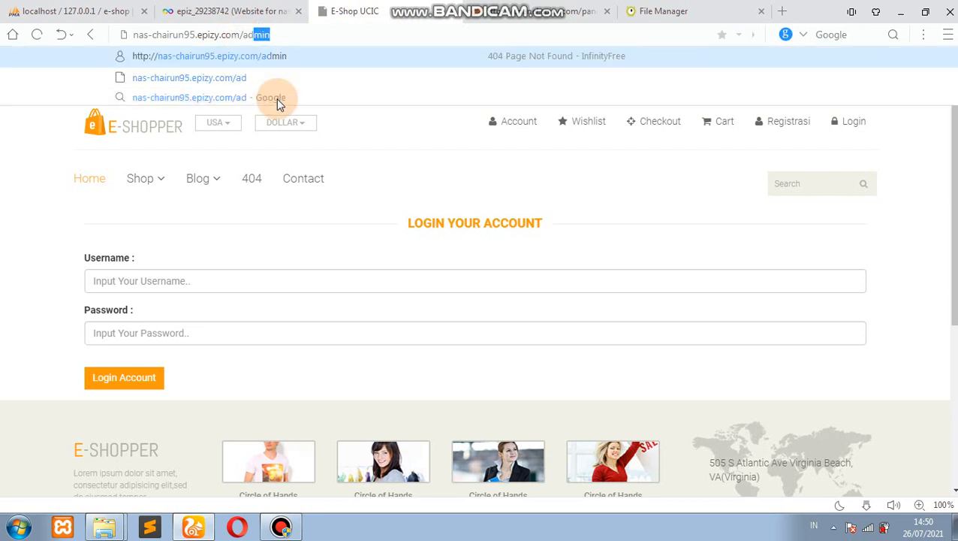
{"action": "type", "text": "min"}
{"action": "key", "text": "Return"}
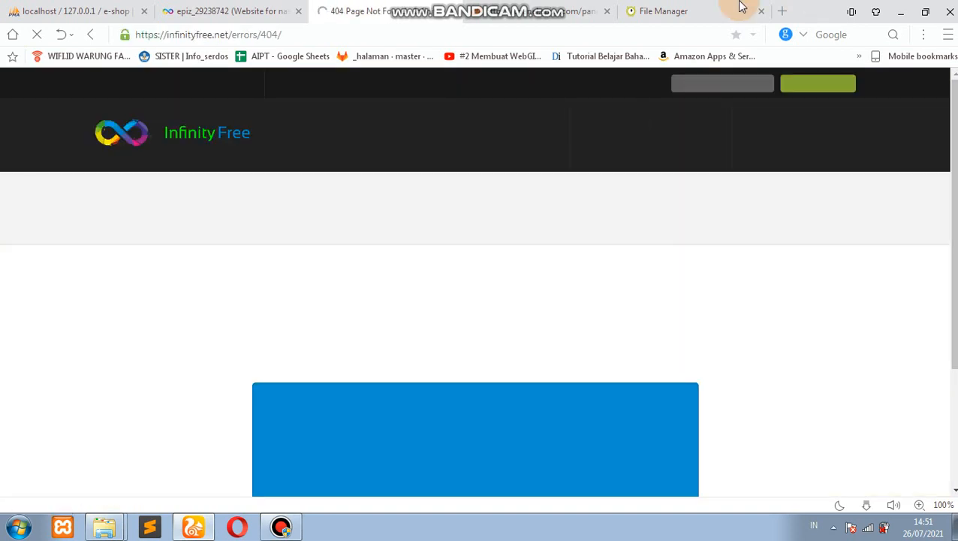
Check the admin folder's spelling in htdocs and try the path Admin on infinityfree.net
{"action": "left_click", "coordinate": [696, 7]}
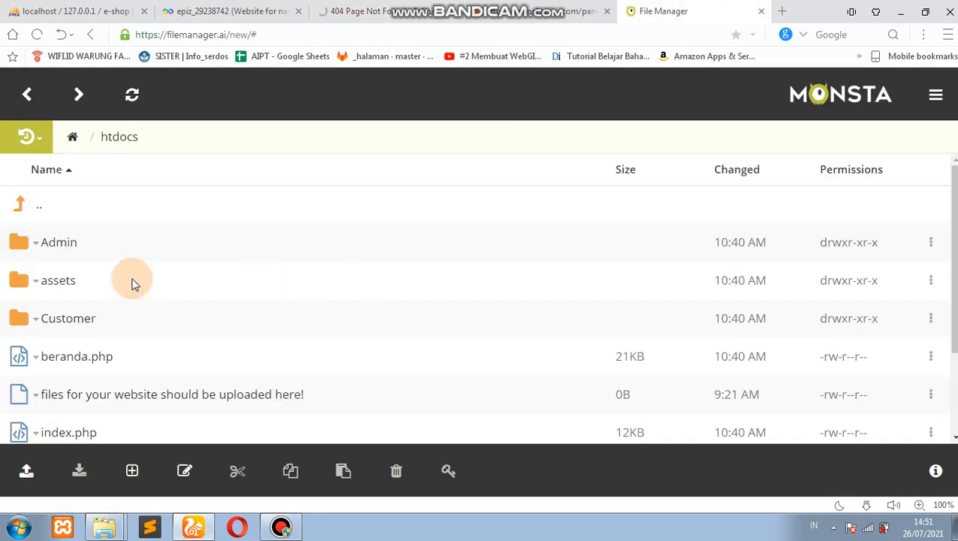
{"action": "mouse_move", "coordinate": [340, 22]}
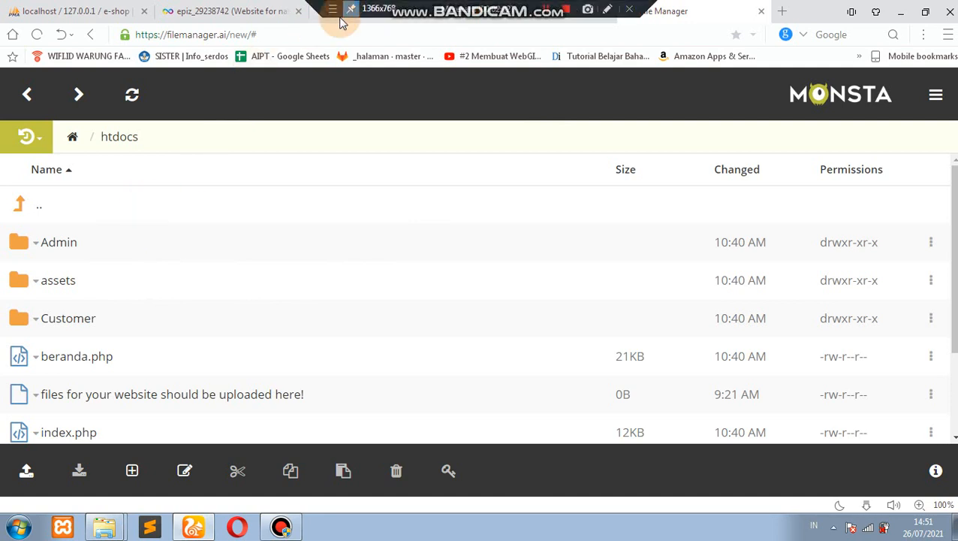
{"action": "left_click", "coordinate": [361, 7]}
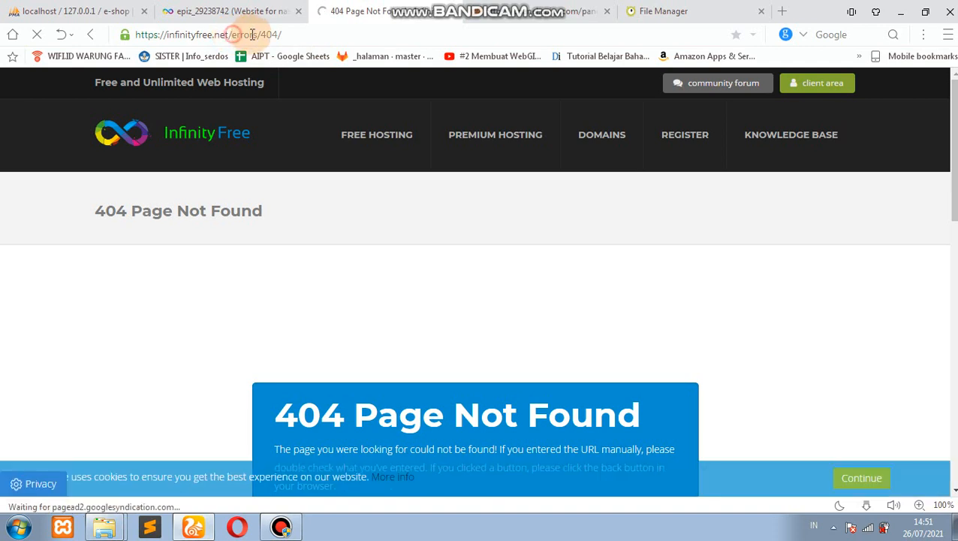
{"action": "left_click_drag", "start_coordinate": [252, 34], "coordinate": [296, 31]}
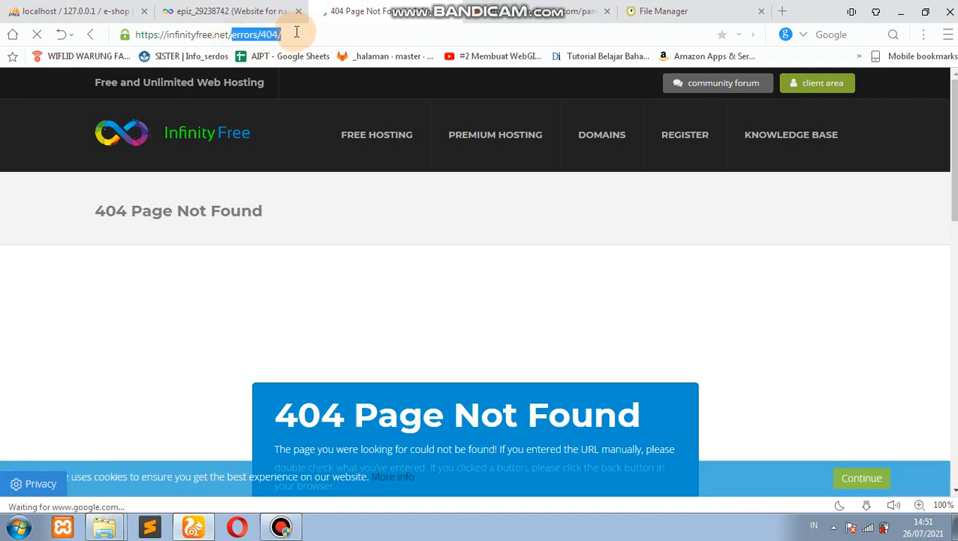
{"action": "type", "text": "Admin"}
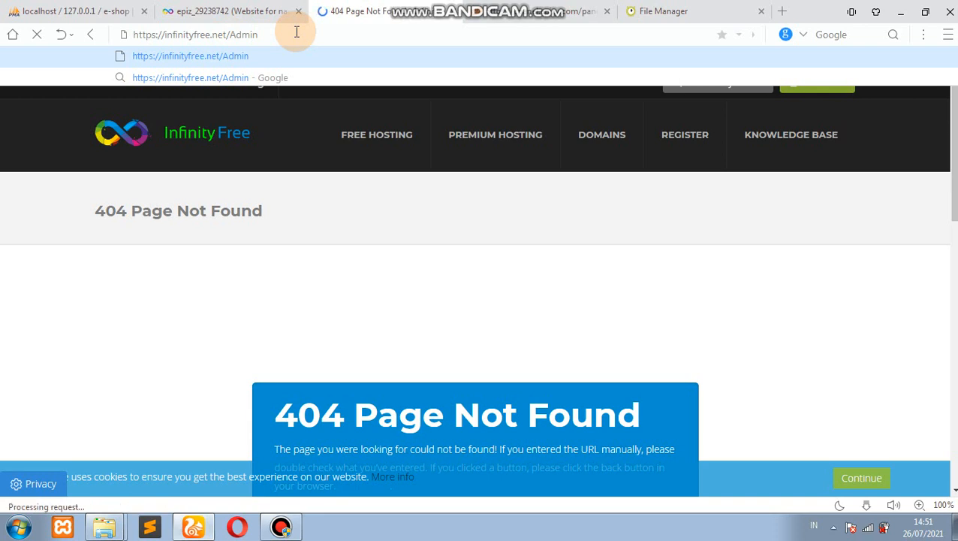
{"action": "key", "text": "Return"}
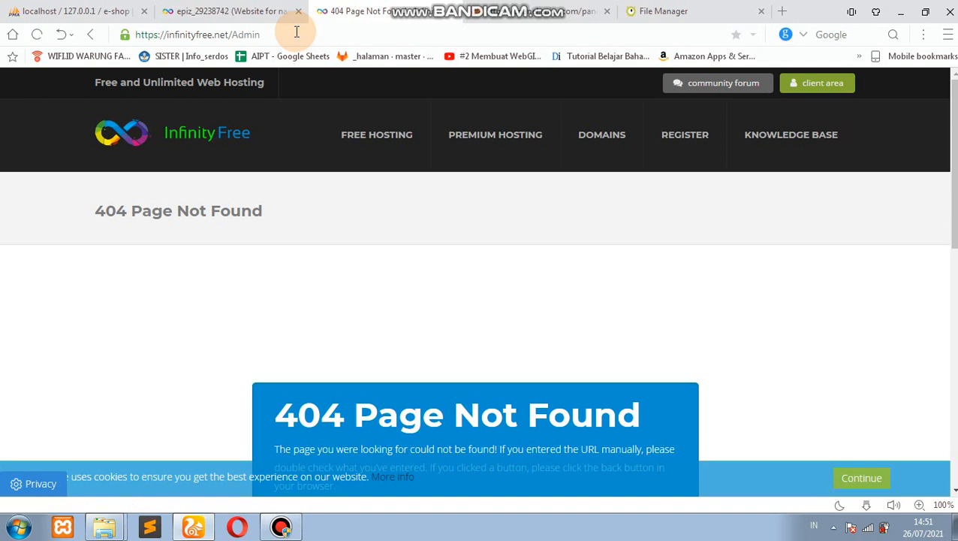
Look over the 404 page and go back to the live shop's home page
{"action": "scroll", "coordinate": [388, 323], "scroll_direction": "down", "scroll_amount": 1}
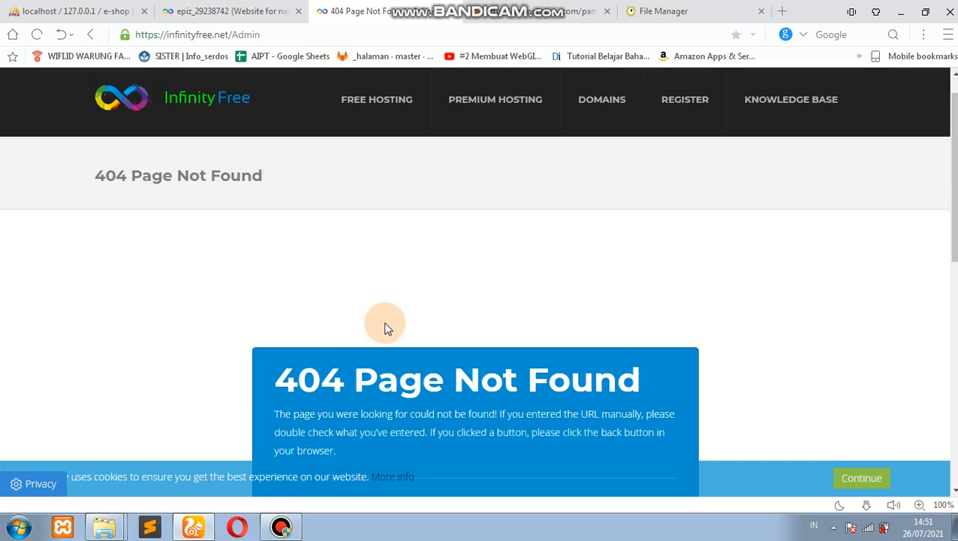
{"action": "scroll", "coordinate": [385, 329], "scroll_direction": "down", "scroll_amount": 5}
{"action": "scroll", "coordinate": [584, 304], "scroll_direction": "up", "scroll_amount": 1}
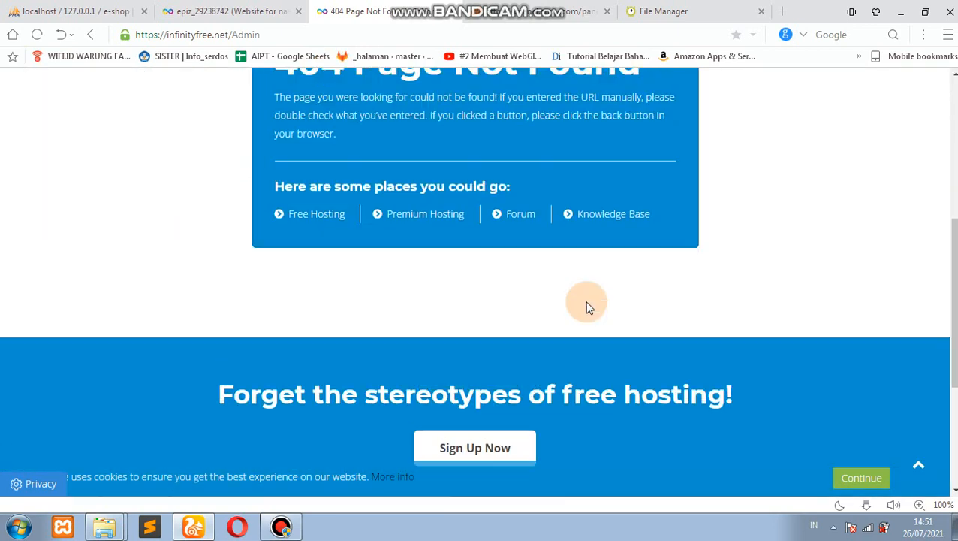
{"action": "scroll", "coordinate": [588, 306], "scroll_direction": "up", "scroll_amount": 2}
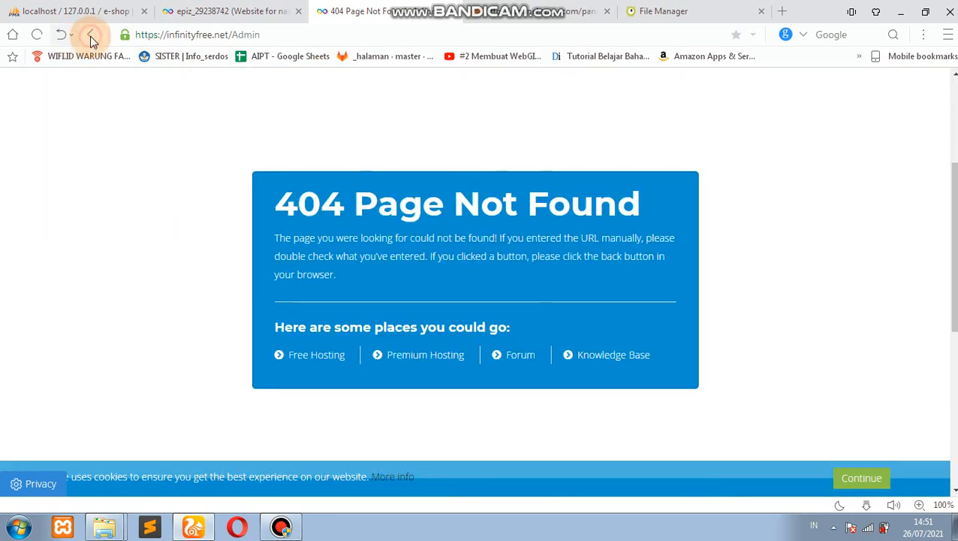
{"action": "left_click", "coordinate": [91, 36]}
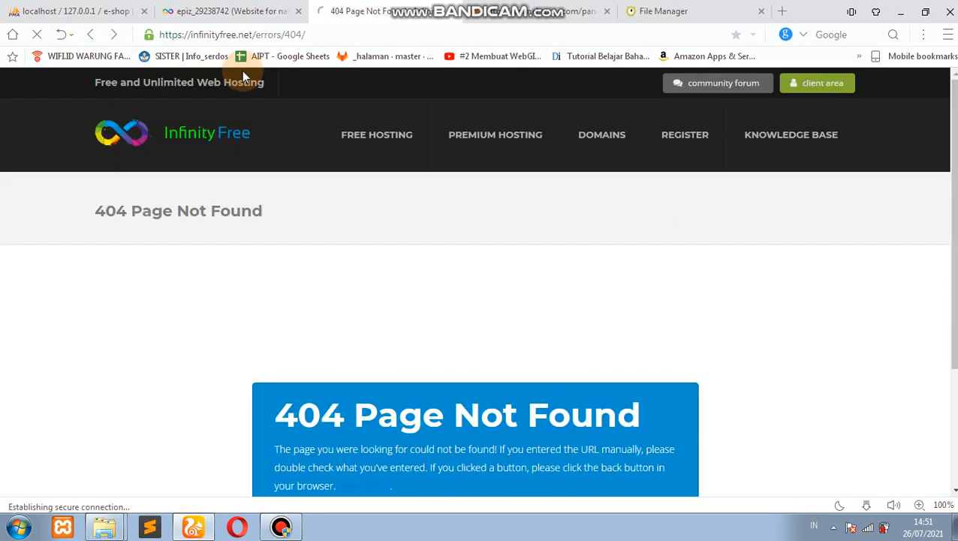
{"action": "left_click", "coordinate": [90, 39]}
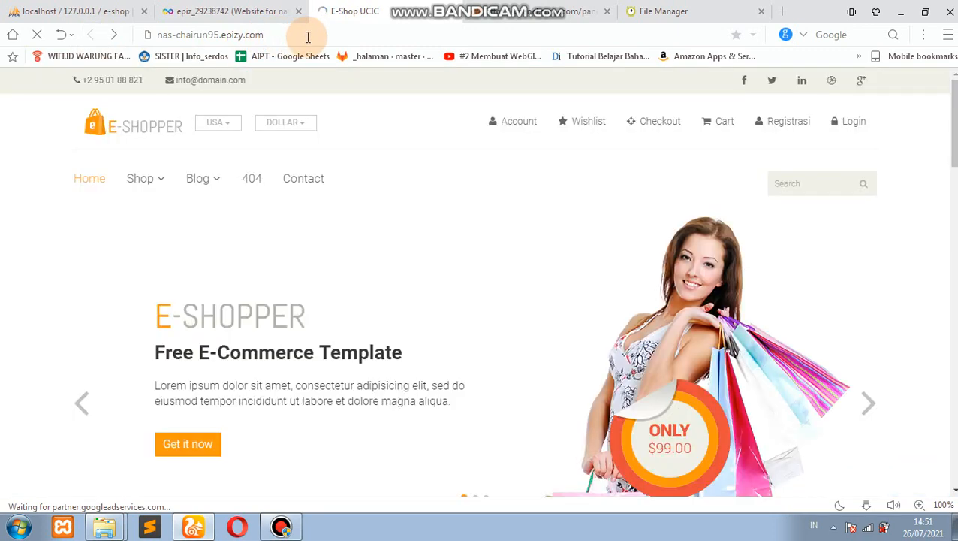
Try to open the admin area by adding /Admin with a capital A to the live shop's address
{"action": "left_click", "coordinate": [308, 37]}
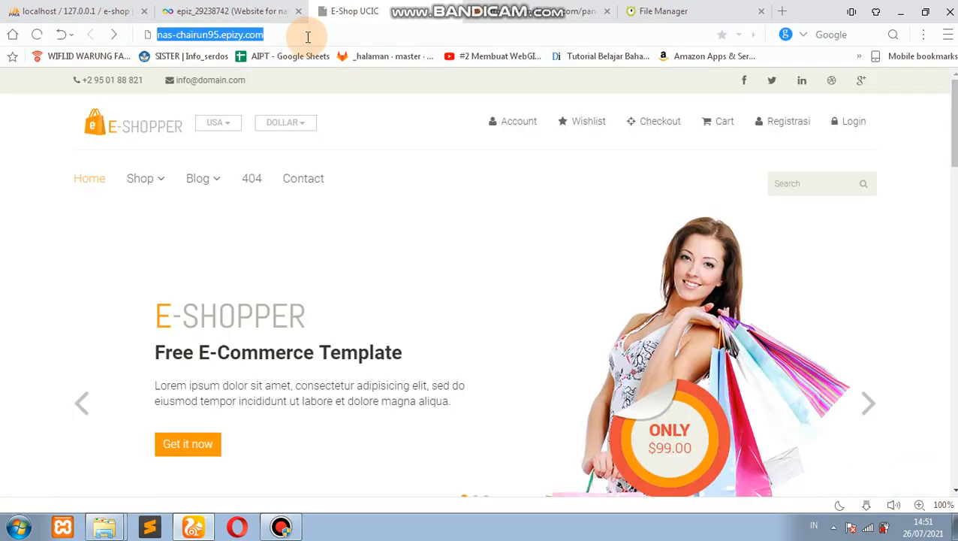
{"action": "left_click", "coordinate": [308, 37]}
{"action": "type", "text": "/"}
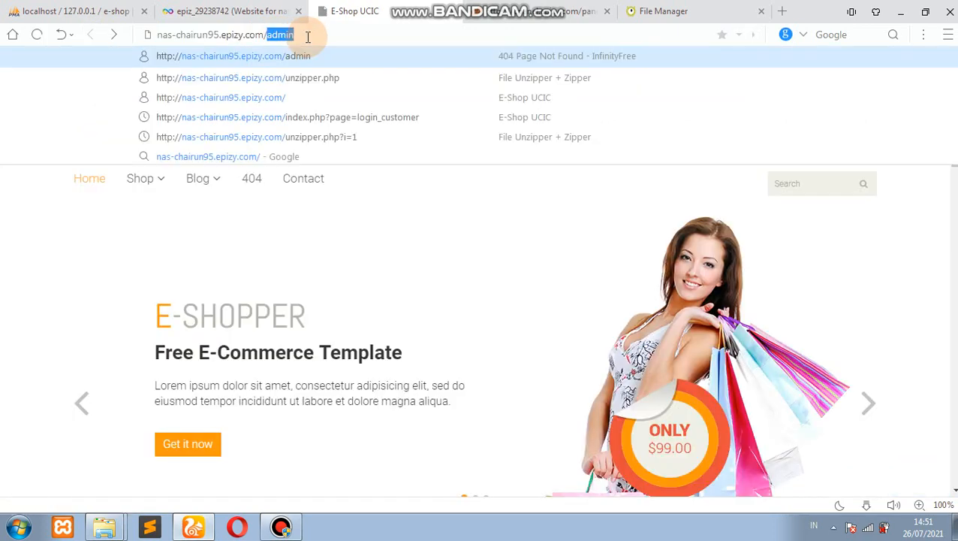
{"action": "type", "text": "A"}
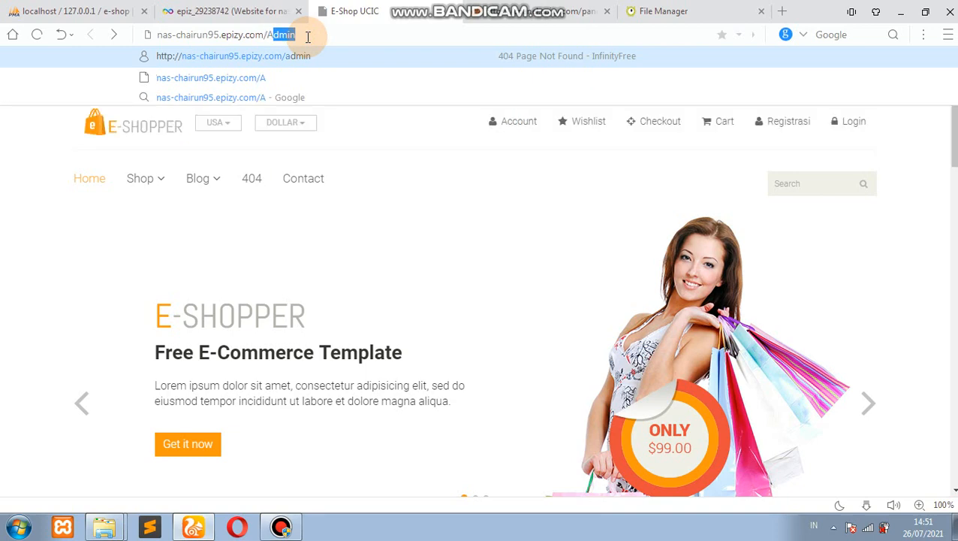
{"action": "type", "text": "dmin"}
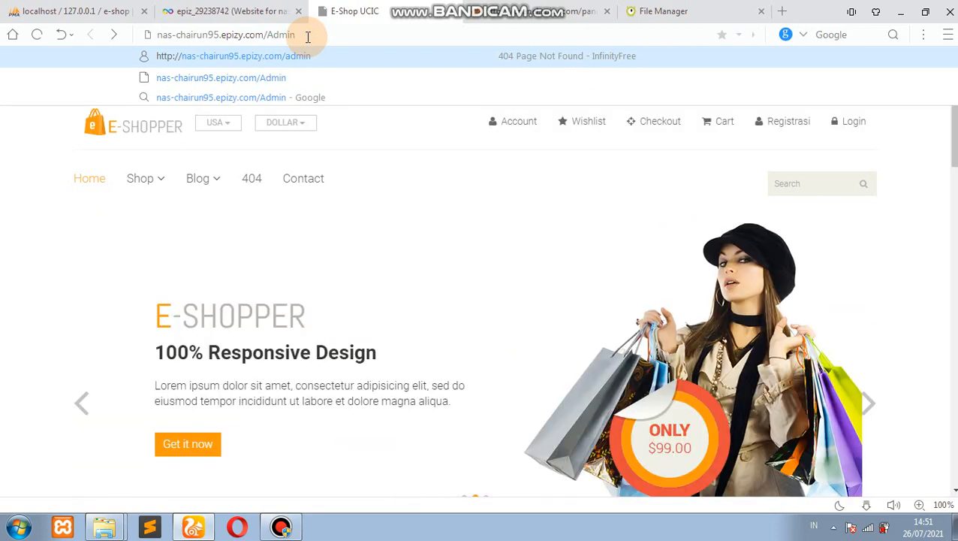
{"action": "key", "text": "Return"}
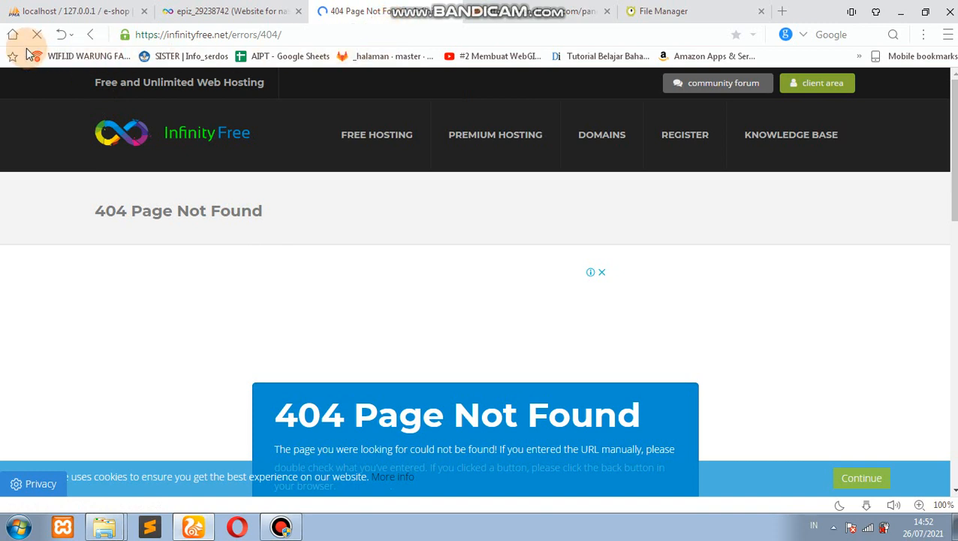
Go back to the shop's home page and examine the files in the Admin folder of htdocs in the file manager
{"action": "left_click", "coordinate": [93, 40]}
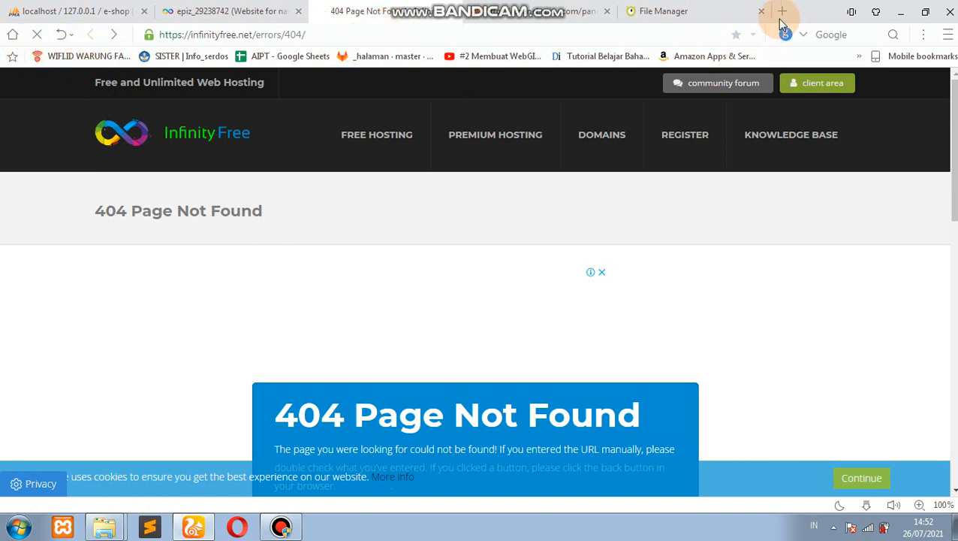
{"action": "left_click", "coordinate": [691, 6]}
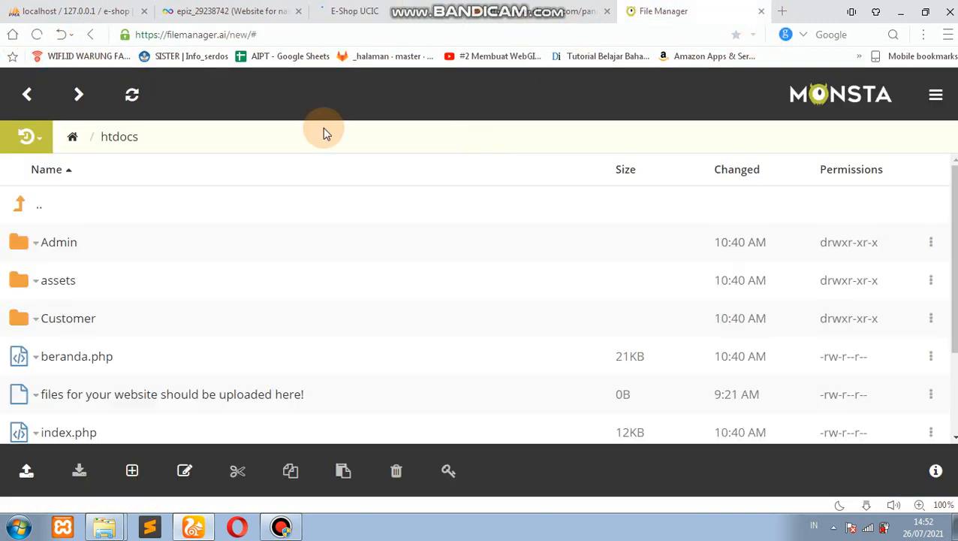
{"action": "left_click", "coordinate": [61, 249]}
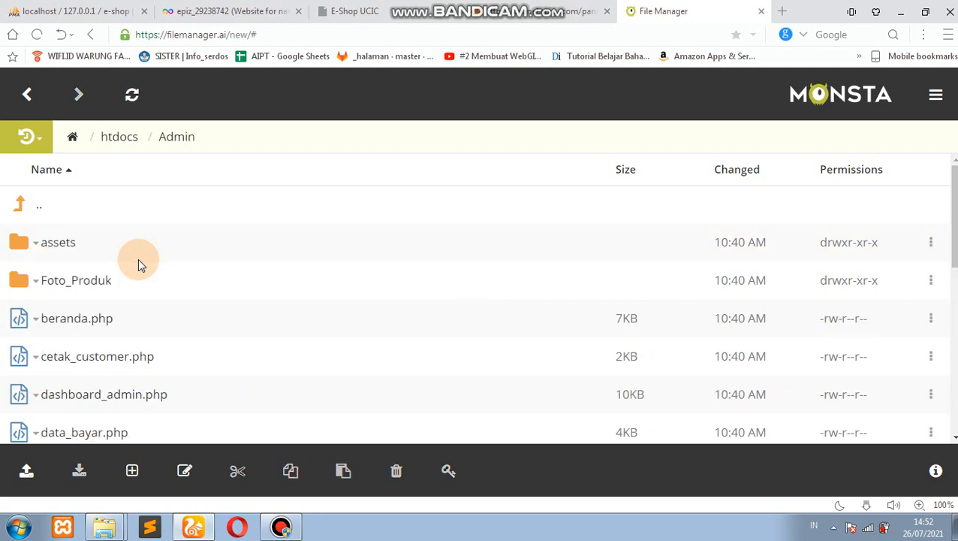
{"action": "scroll", "coordinate": [133, 353], "scroll_direction": "down", "scroll_amount": 3}
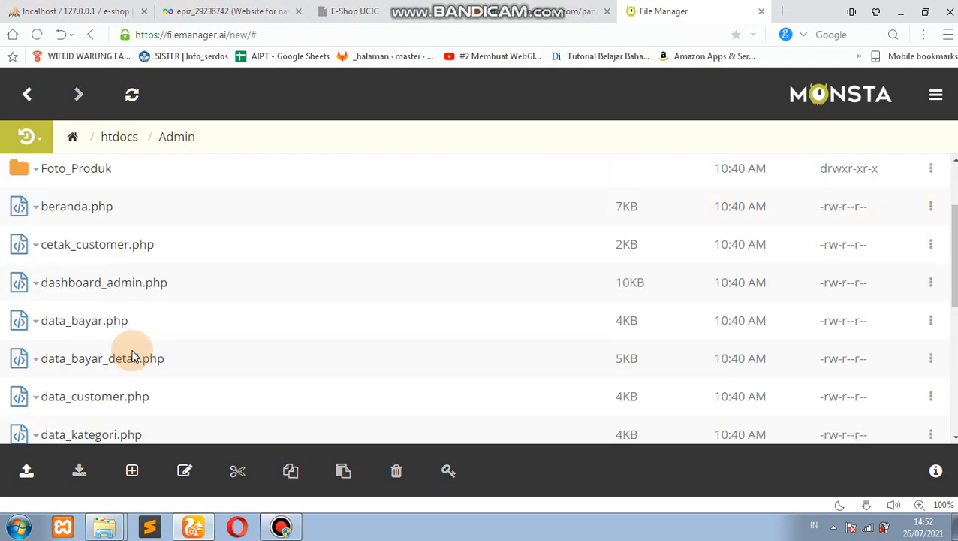
{"action": "scroll", "coordinate": [133, 356], "scroll_direction": "down", "scroll_amount": 4}
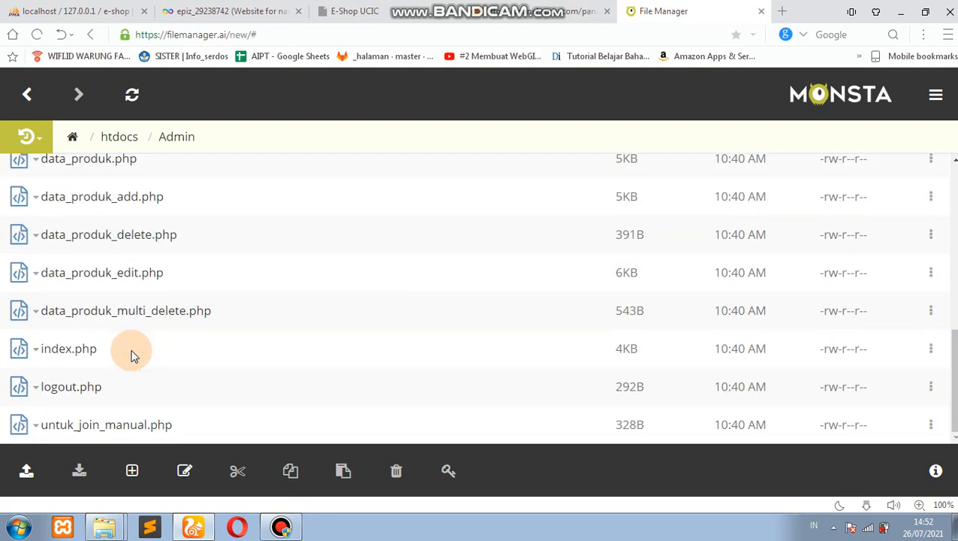
{"action": "left_click", "coordinate": [373, 8]}
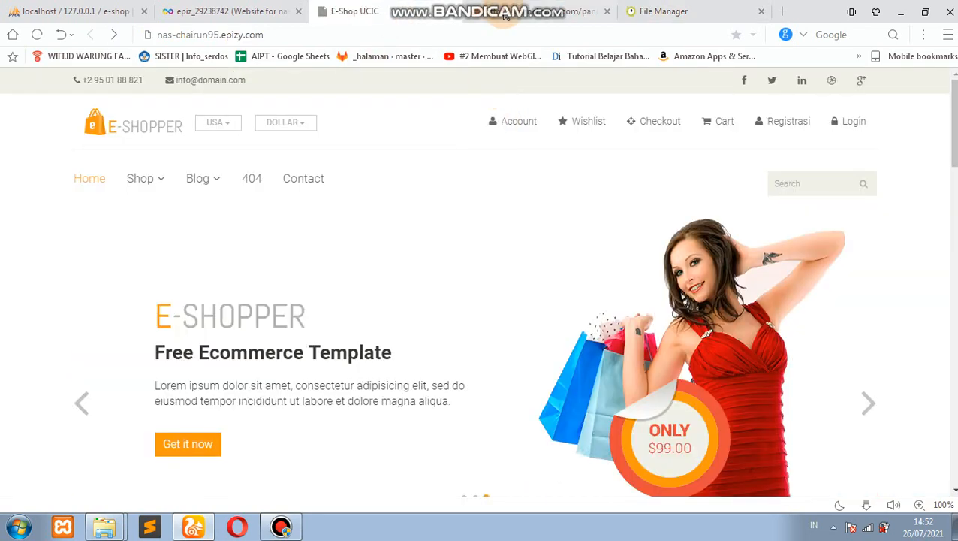
{"action": "left_click", "coordinate": [507, 15]}
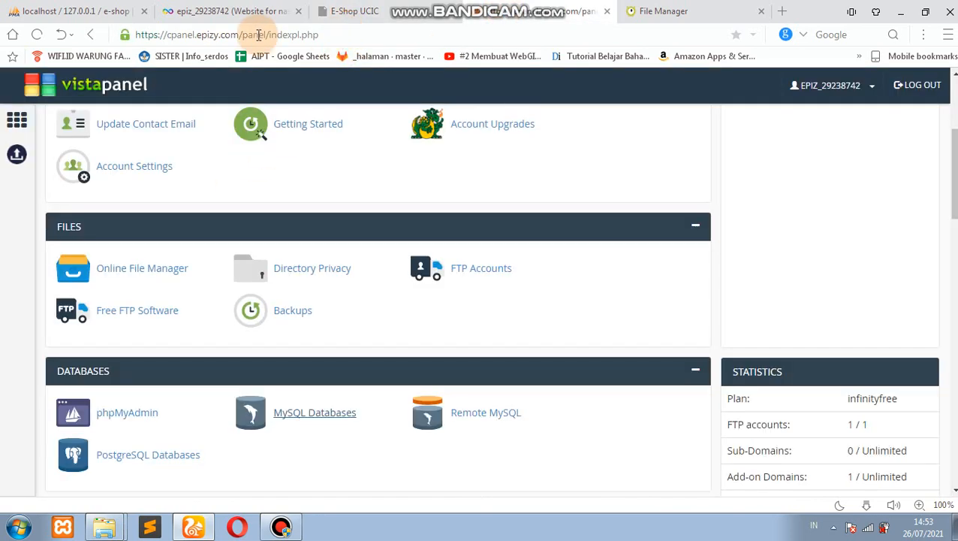
{"action": "double_click", "coordinate": [367, 14]}
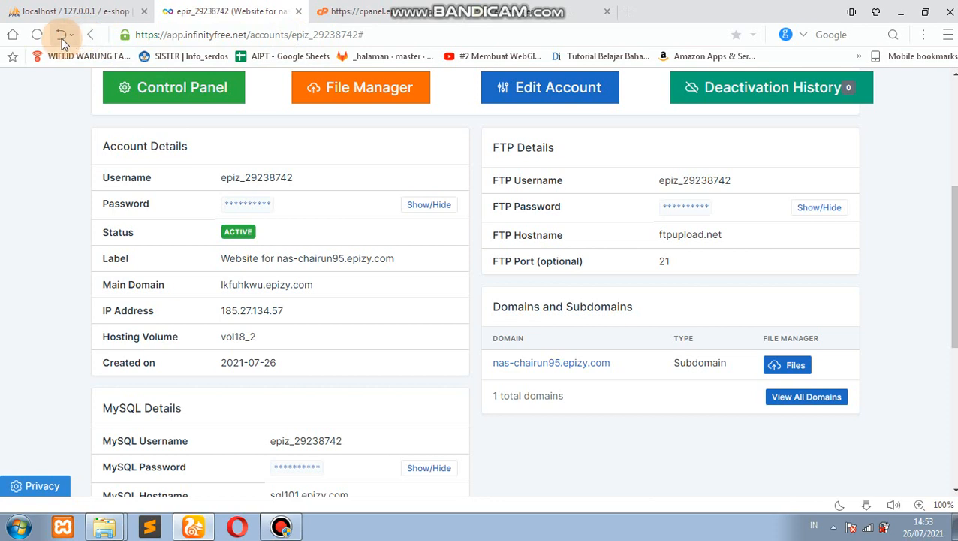
{"action": "left_click", "coordinate": [61, 36]}
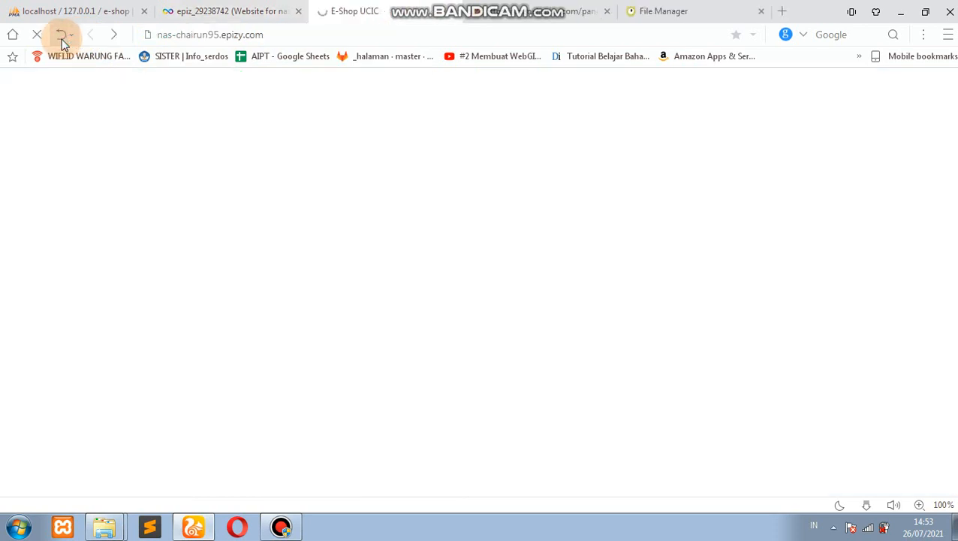
Open the backend login page by adding /Admin/index.php to the live shop's address
{"action": "left_click", "coordinate": [315, 33]}
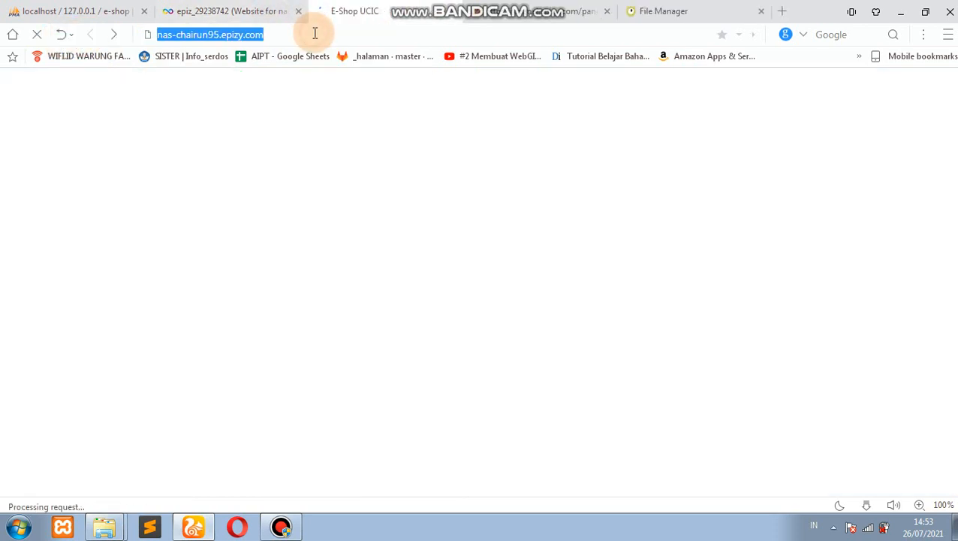
{"action": "left_click", "coordinate": [314, 33]}
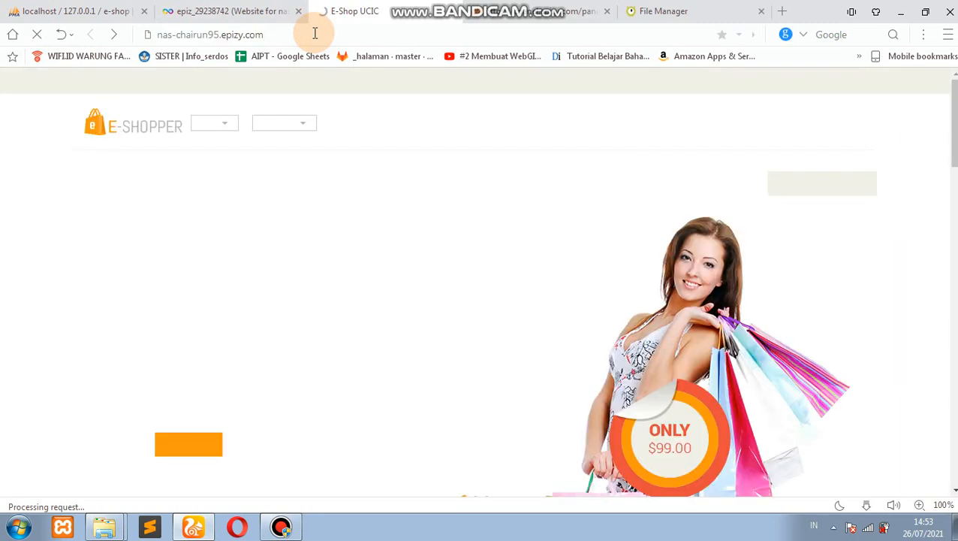
{"action": "type", "text": "/admin"}
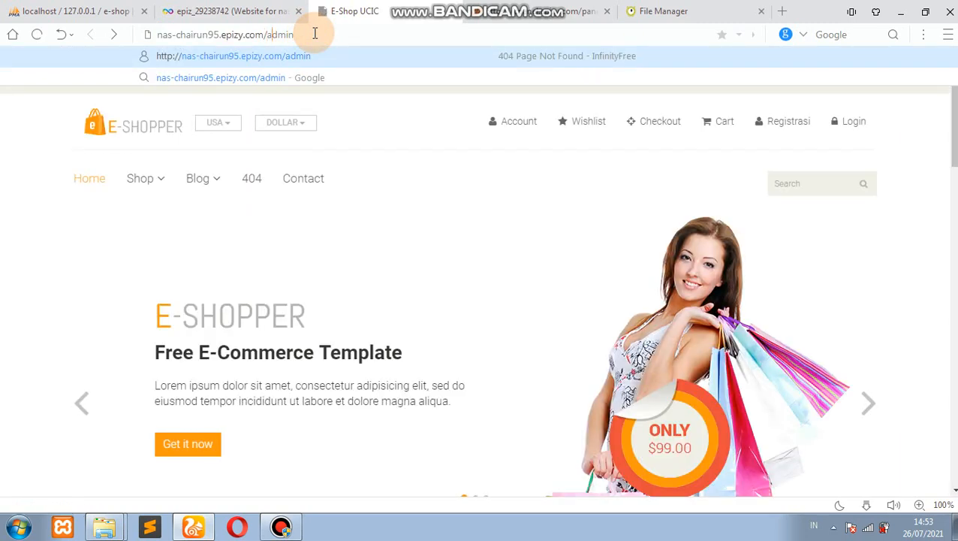
{"action": "key", "text": "BackSpace"}
{"action": "type", "text": "Admin"}
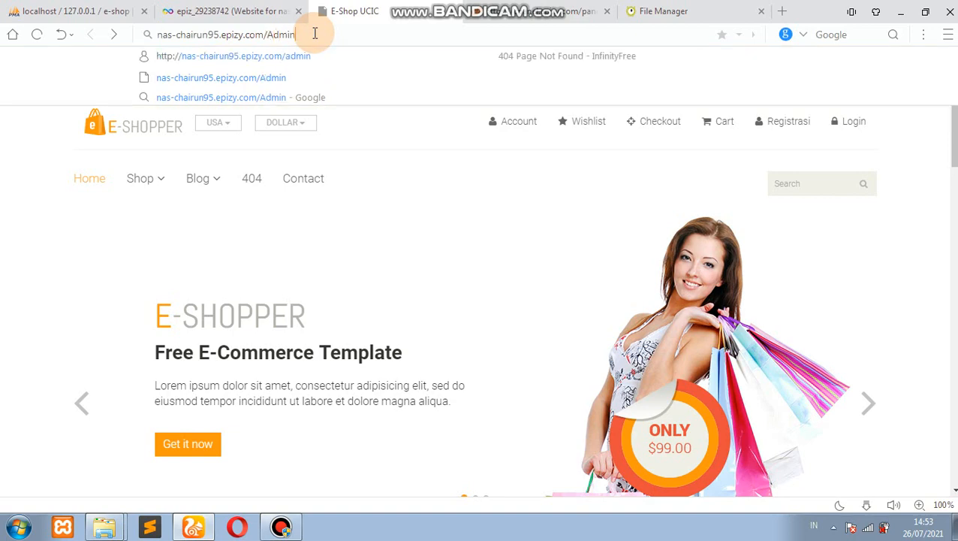
{"action": "type", "text": "/ind"}
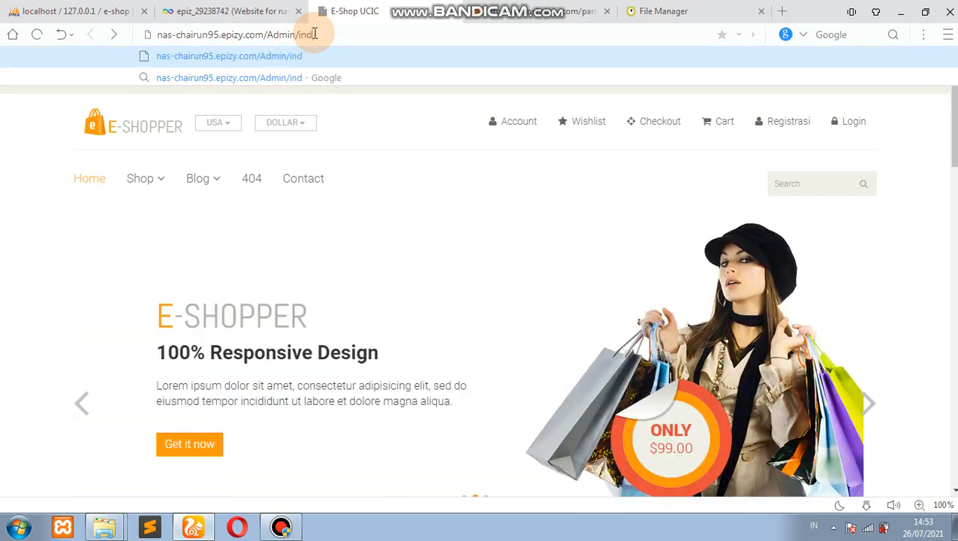
{"action": "type", "text": "ex.php"}
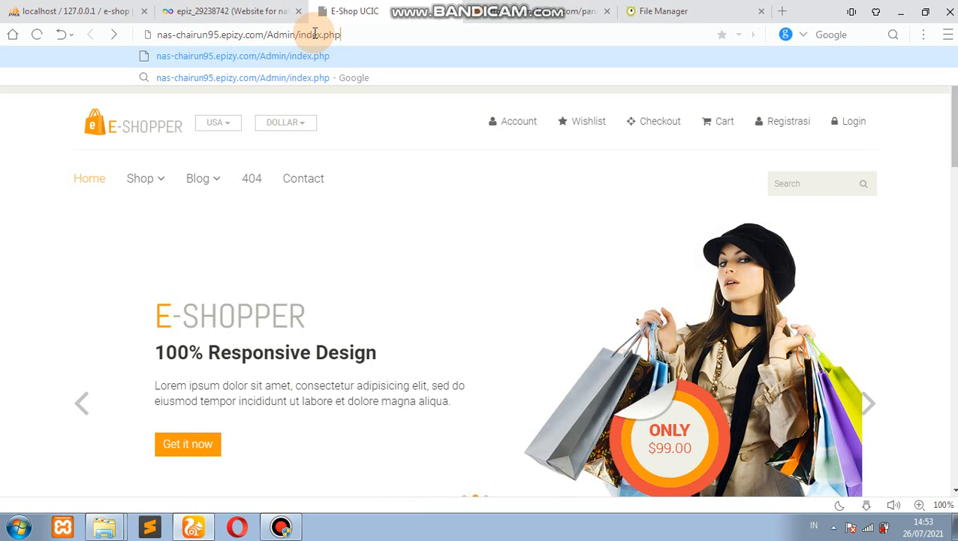
{"action": "key", "text": "Return"}
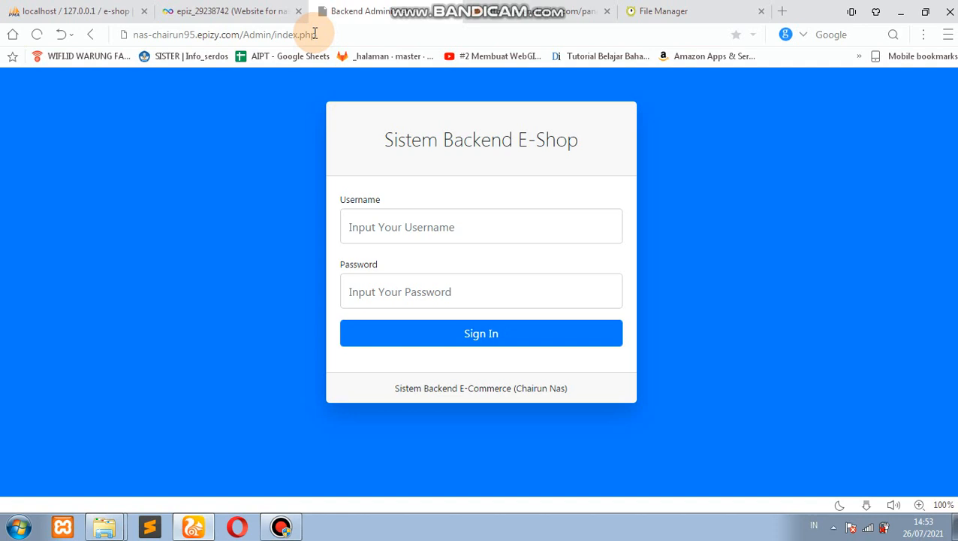
Sign in to the E-Shop backend with the administrator username and password and accept the login message
{"action": "left_click", "coordinate": [436, 220]}
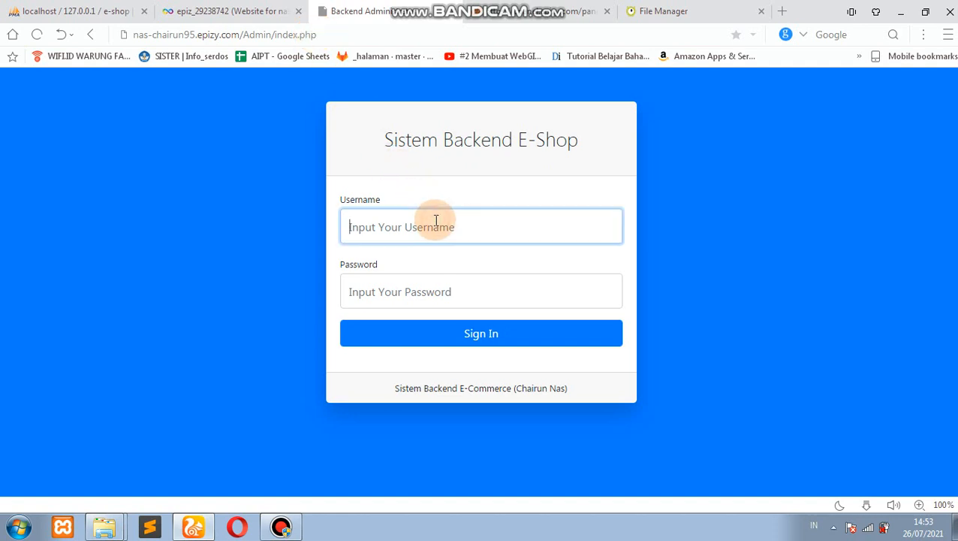
{"action": "key", "text": "Tab"}
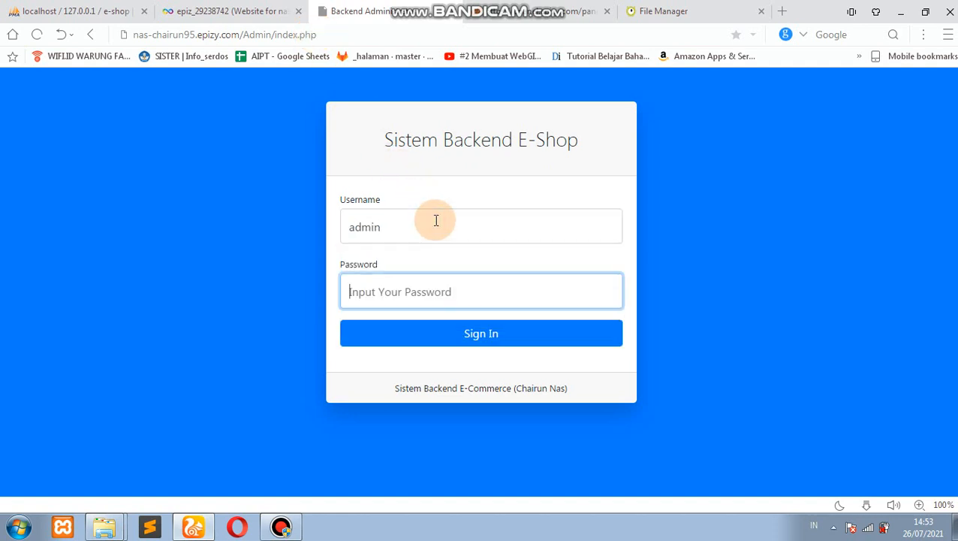
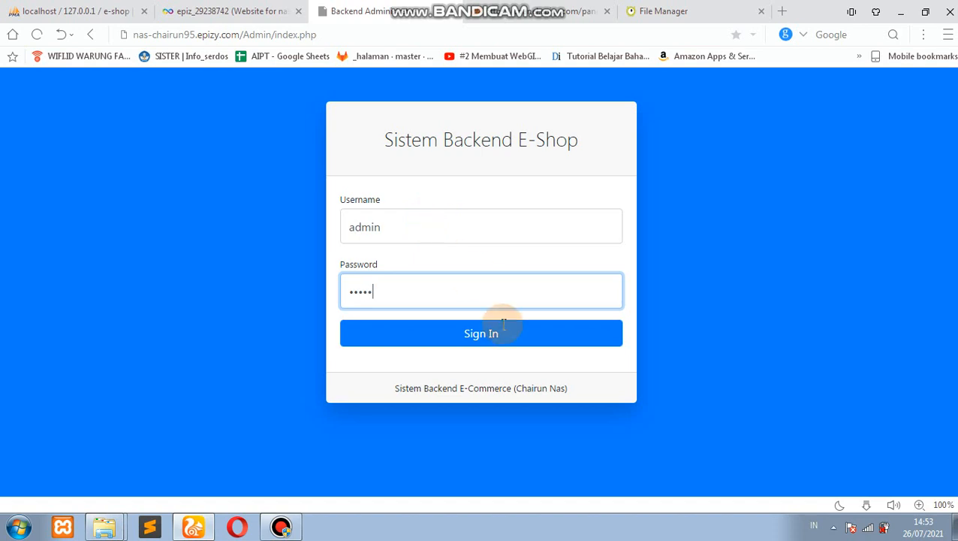
{"action": "left_click", "coordinate": [512, 339]}
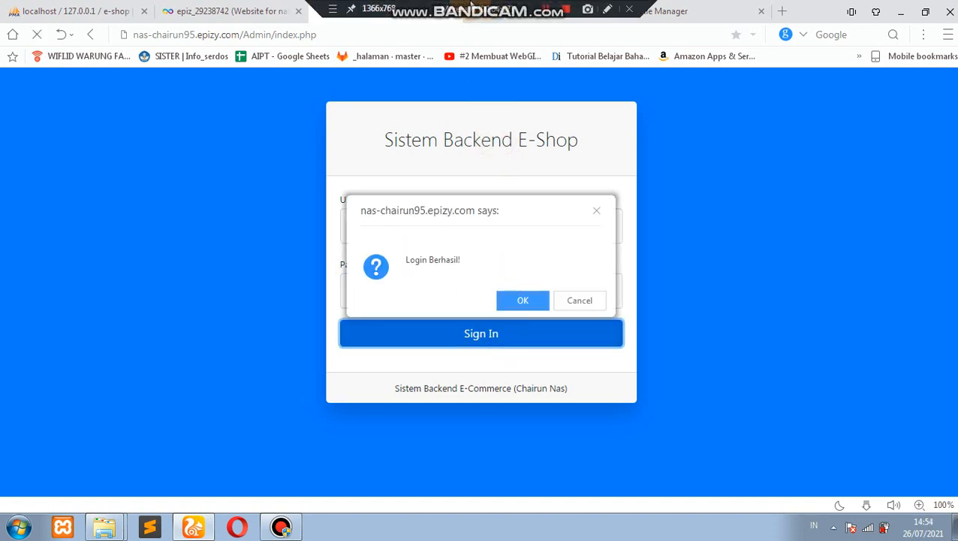
{"action": "left_click", "coordinate": [523, 301]}
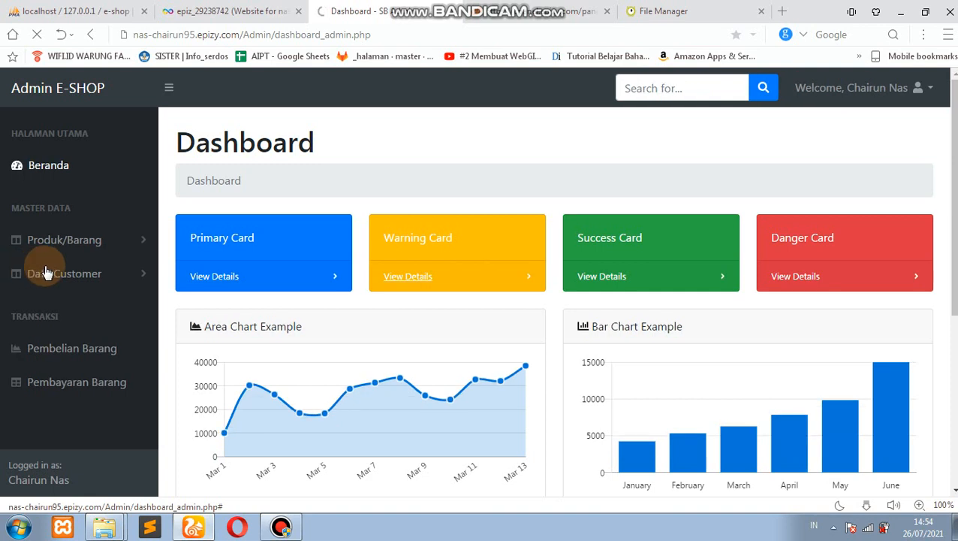
Open the Data Produk page under Produk/Barang and look over the listed products
{"action": "left_click", "coordinate": [67, 248]}
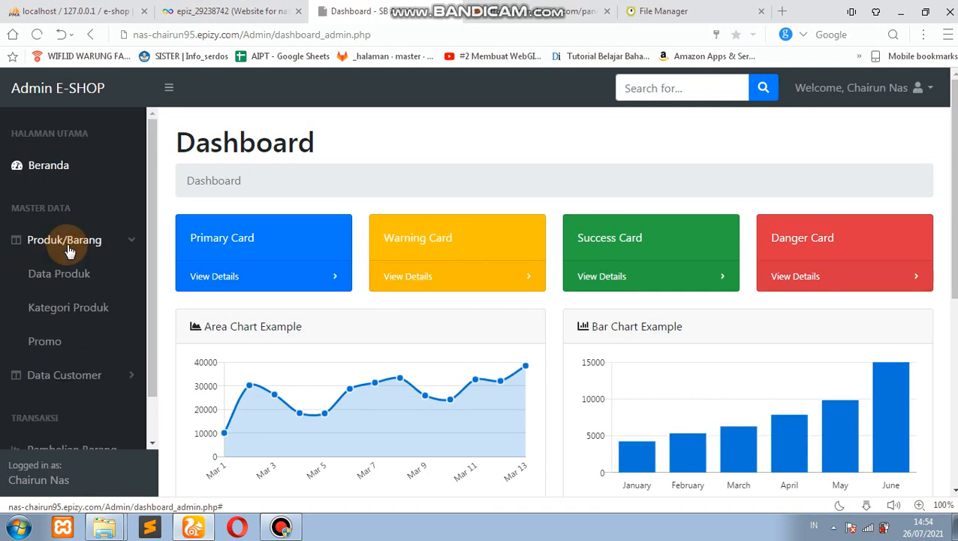
{"action": "left_click", "coordinate": [64, 275]}
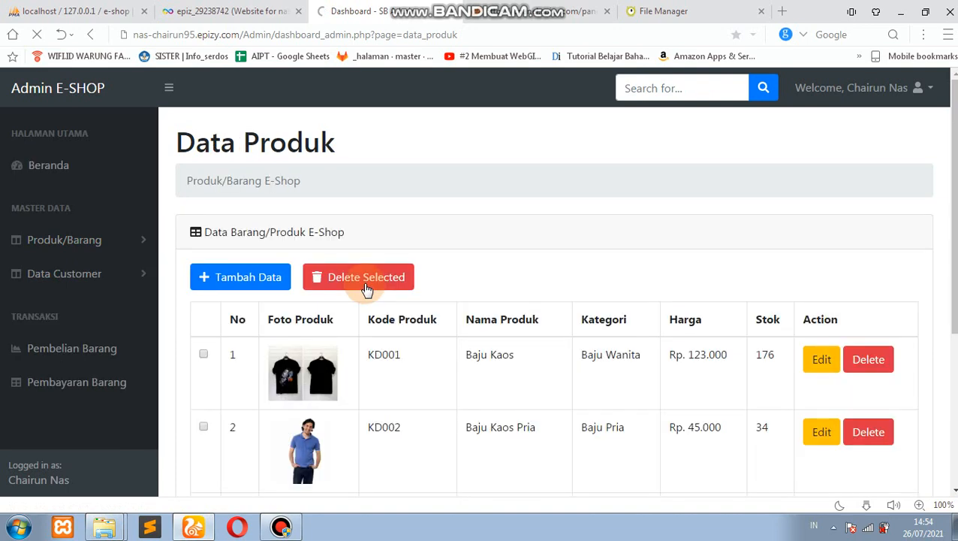
{"action": "scroll", "coordinate": [488, 278], "scroll_direction": "down", "scroll_amount": 4}
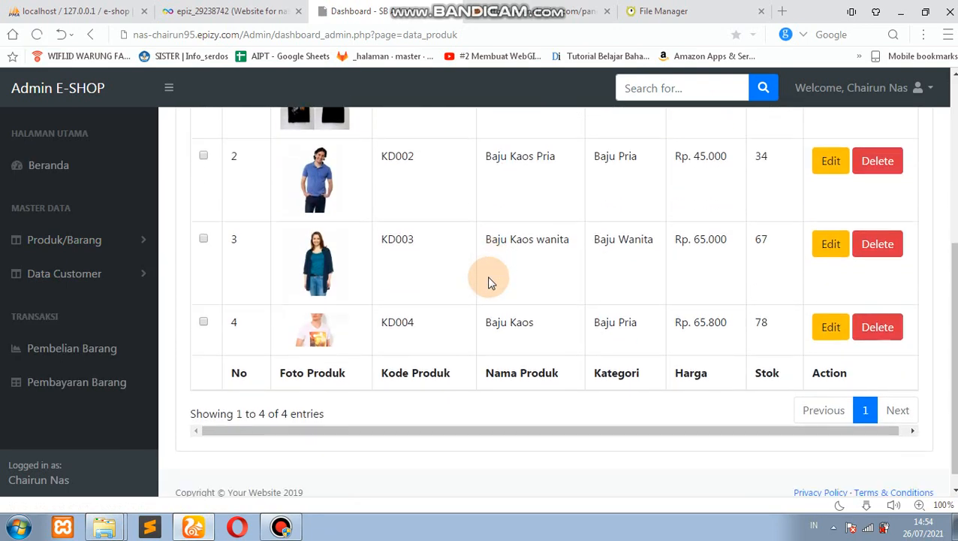
{"action": "scroll", "coordinate": [486, 278], "scroll_direction": "up", "scroll_amount": 5}
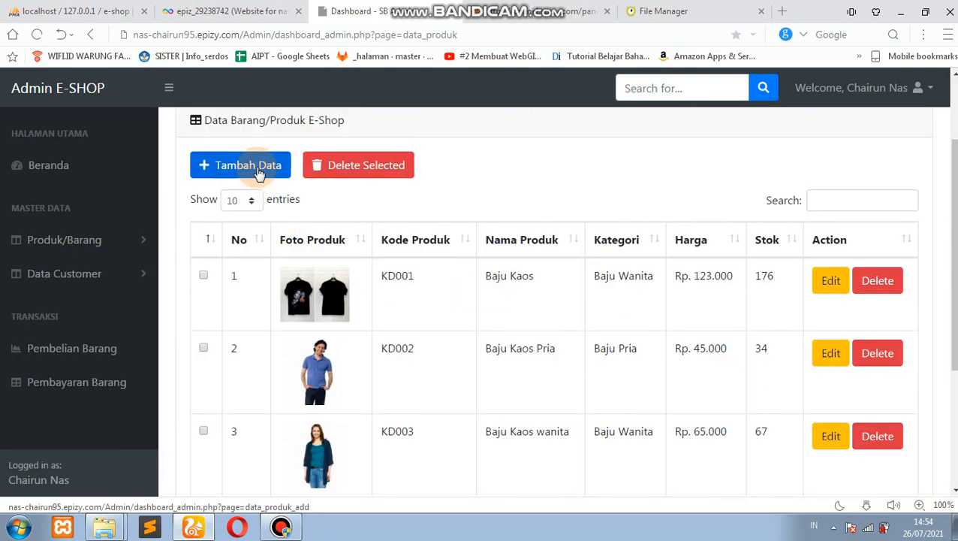
Start a new product entry with code 345, category Baju Wanita and name werwer
{"action": "left_click", "coordinate": [258, 171]}
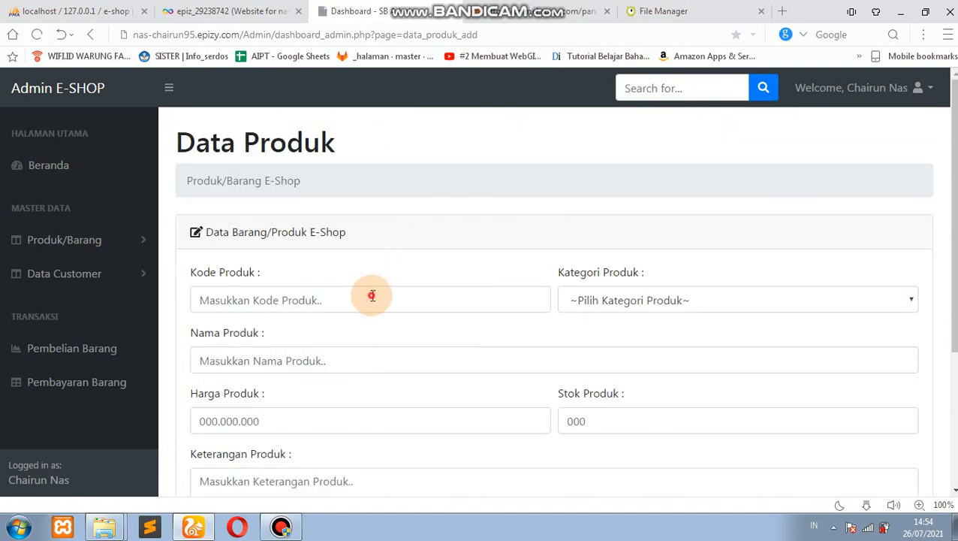
{"action": "left_click", "coordinate": [371, 296]}
{"action": "type", "text": "345"}
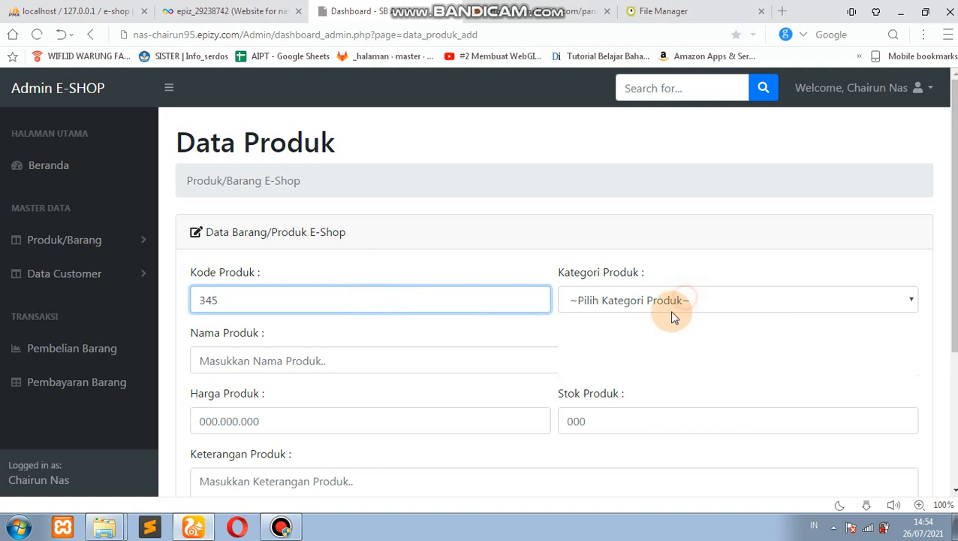
{"action": "left_click", "coordinate": [672, 312]}
{"action": "left_click", "coordinate": [633, 353]}
{"action": "left_click", "coordinate": [369, 359]}
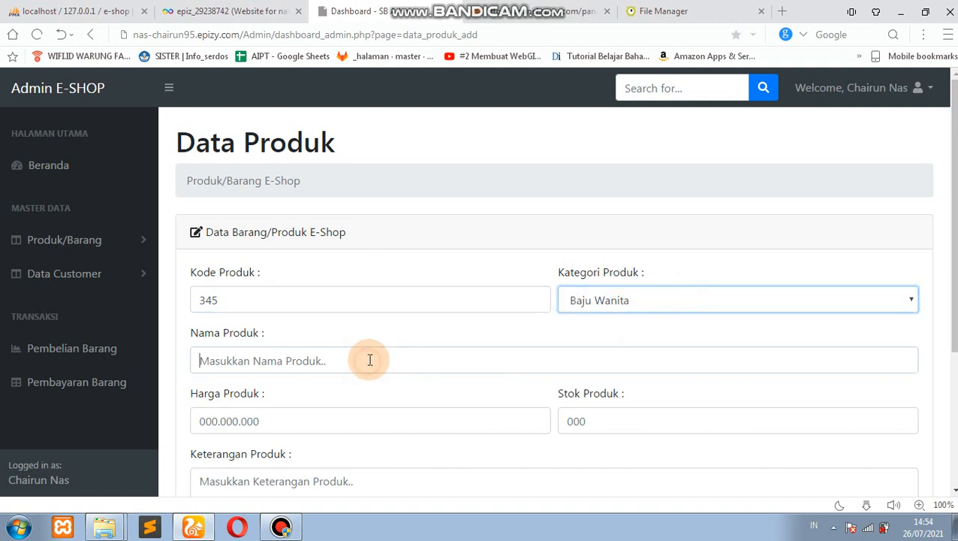
{"action": "type", "text": "werwer"}
Set the new product's price to 234234, its stock to 34 and its description to dsfsdfsdf
{"action": "left_click", "coordinate": [340, 422]}
{"action": "type", "text": "234"}
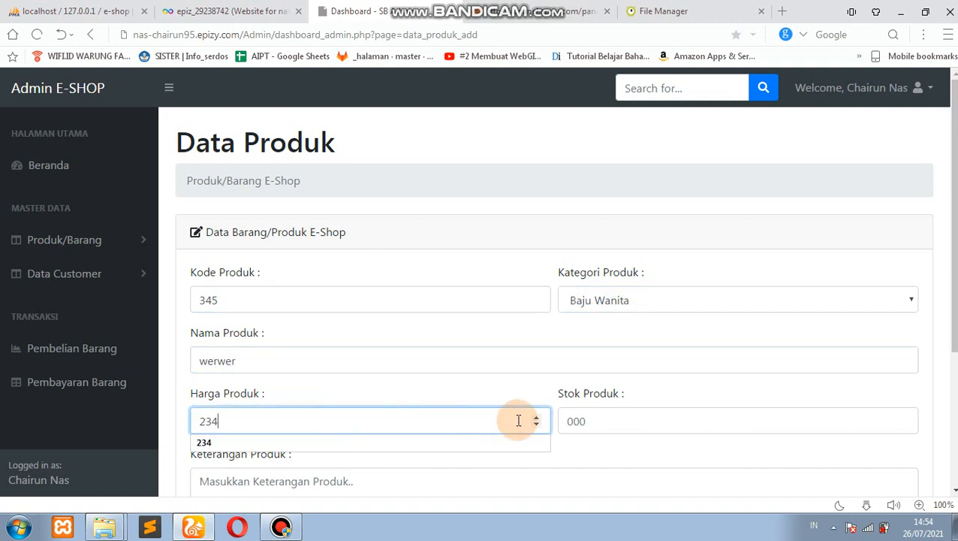
{"action": "type", "text": "234"}
{"action": "left_click", "coordinate": [618, 419]}
{"action": "type", "text": "34"}
{"action": "scroll", "coordinate": [463, 423], "scroll_direction": "down", "scroll_amount": 1}
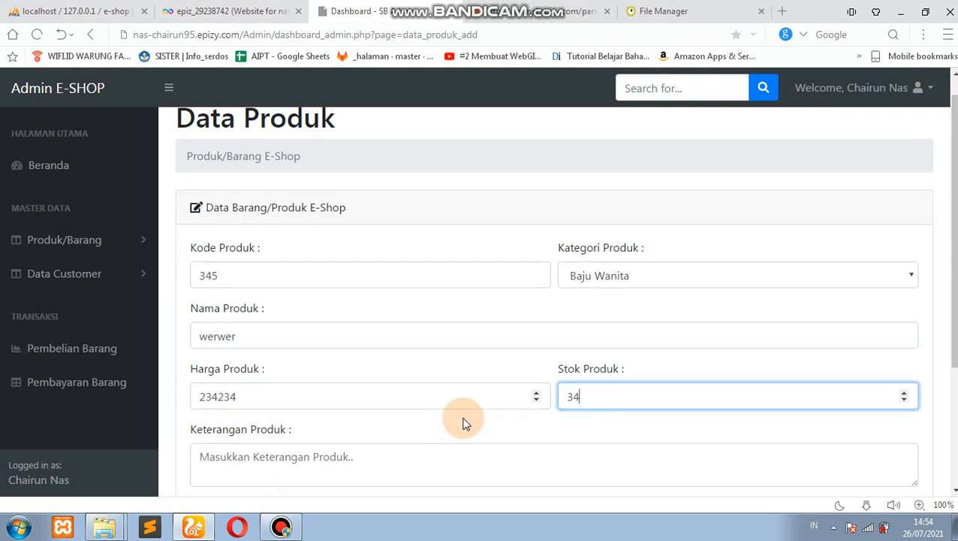
{"action": "scroll", "coordinate": [463, 423], "scroll_direction": "down", "scroll_amount": 1}
{"action": "left_click", "coordinate": [377, 349]}
{"action": "type", "text": "dsfsdfsdf"}
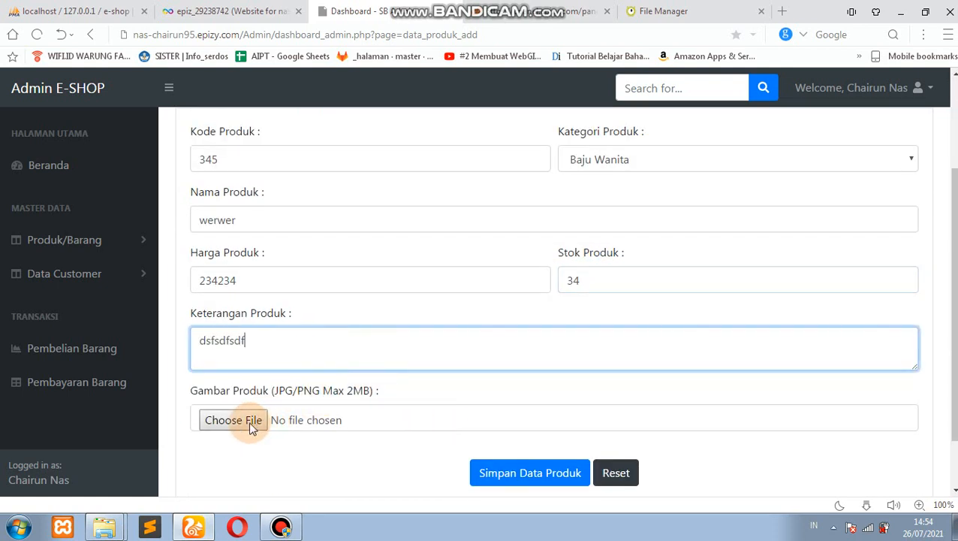
Attach cirebon.png from the Pictures library as the product image and save the new product
{"action": "left_click", "coordinate": [248, 421]}
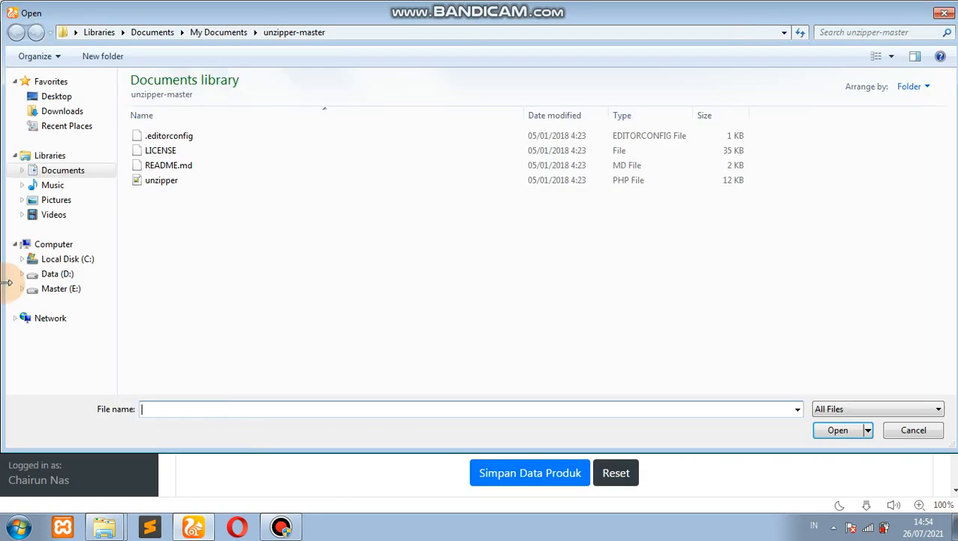
{"action": "left_click", "coordinate": [57, 202]}
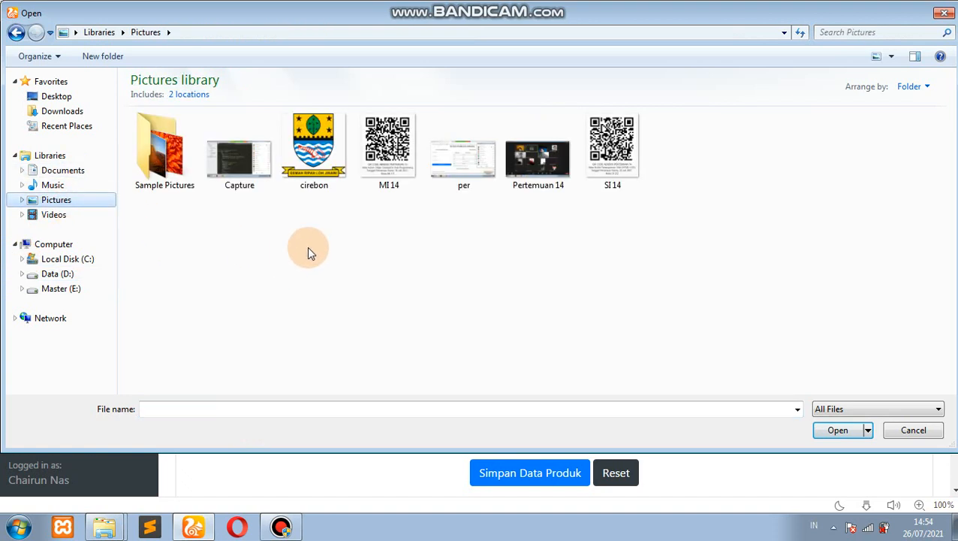
{"action": "double_click", "coordinate": [314, 146]}
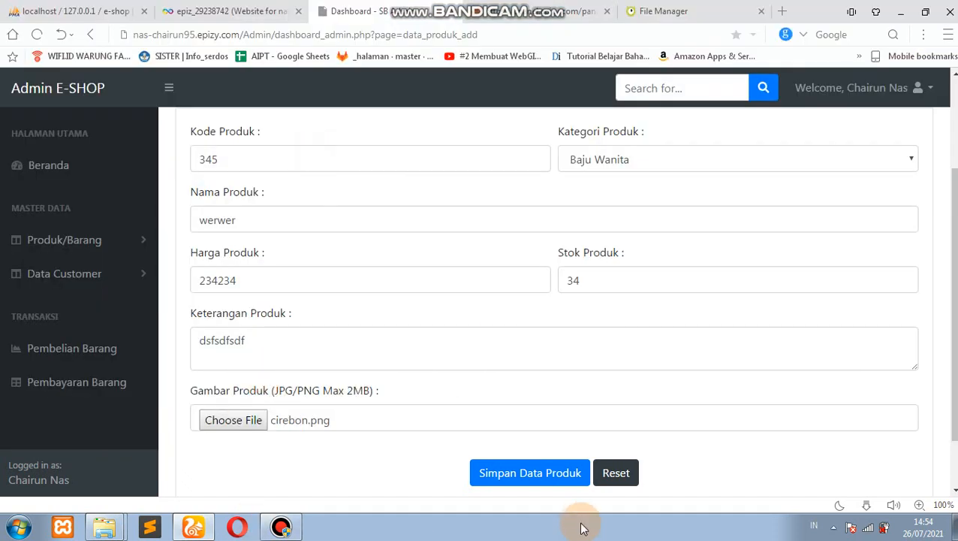
{"action": "left_click", "coordinate": [522, 473]}
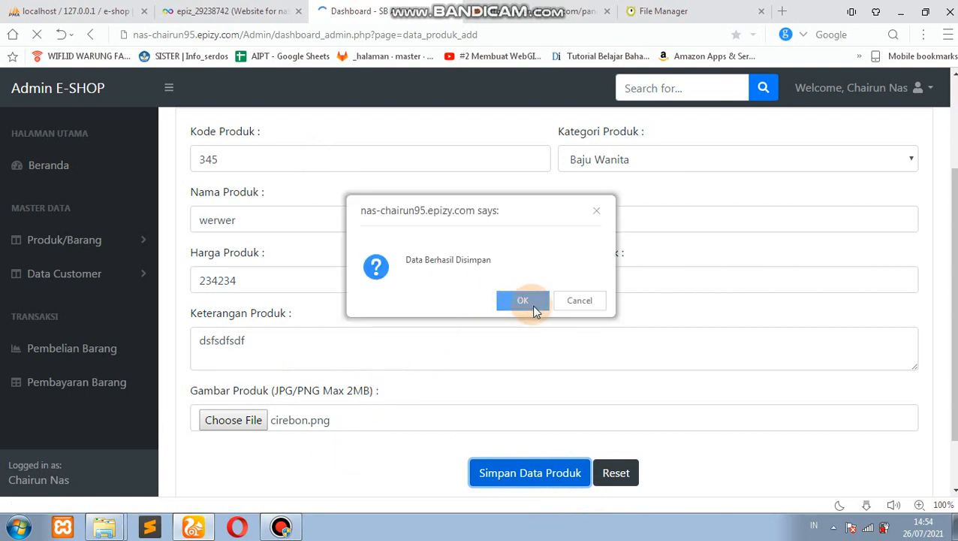
{"action": "left_click", "coordinate": [542, 301]}
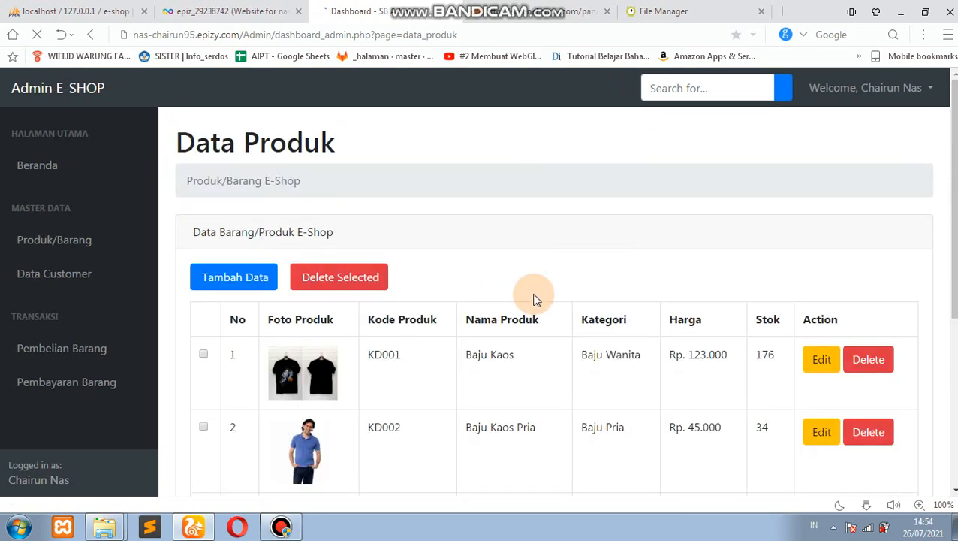
Check the product list for the new entry and look through the Produk/Barang and Data Customer submenus
{"action": "scroll", "coordinate": [535, 299], "scroll_direction": "down", "scroll_amount": 5}
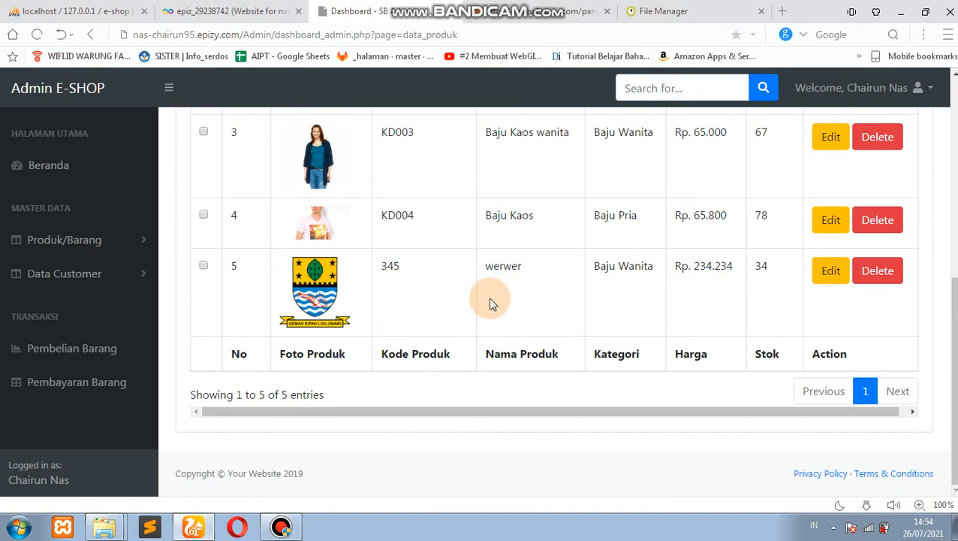
{"action": "scroll", "coordinate": [488, 302], "scroll_direction": "up", "scroll_amount": 4}
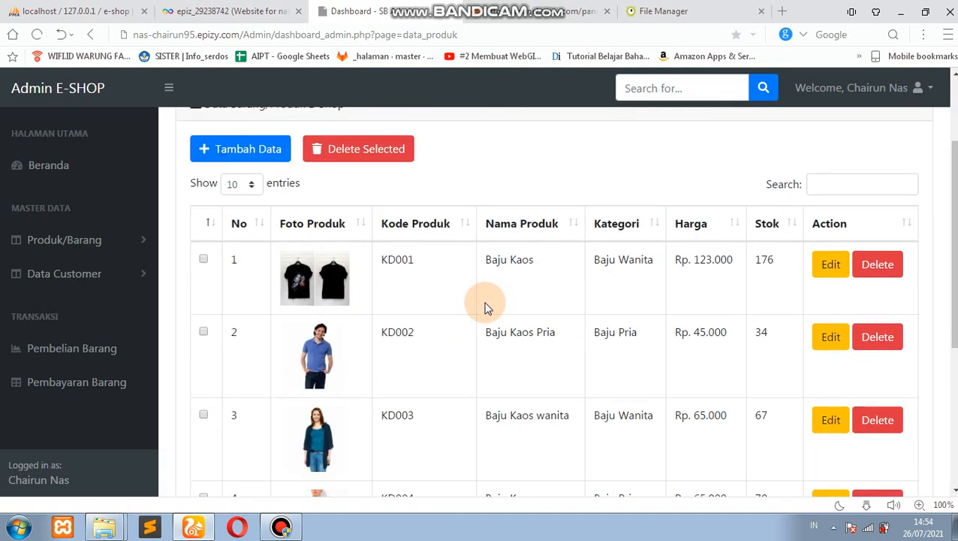
{"action": "scroll", "coordinate": [484, 307], "scroll_direction": "up", "scroll_amount": 2}
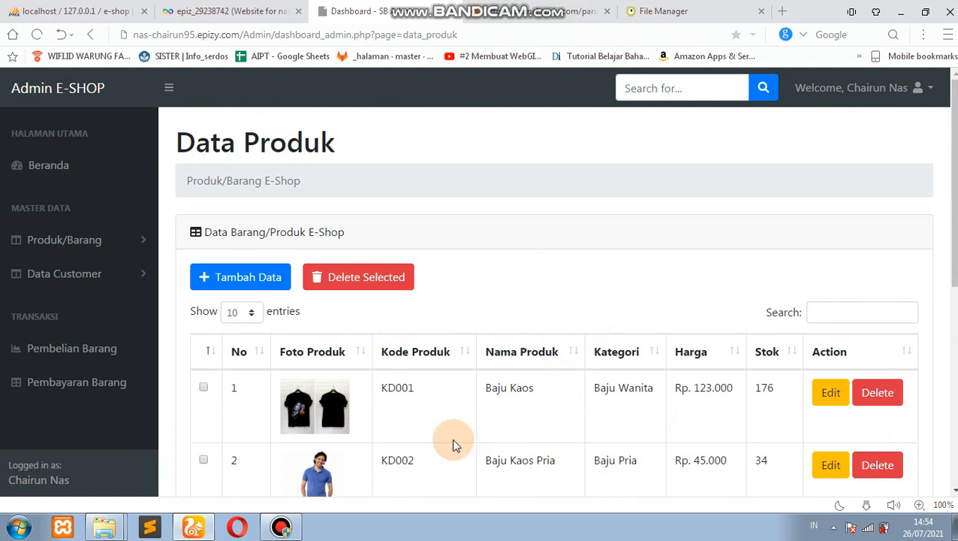
{"action": "left_click", "coordinate": [75, 240]}
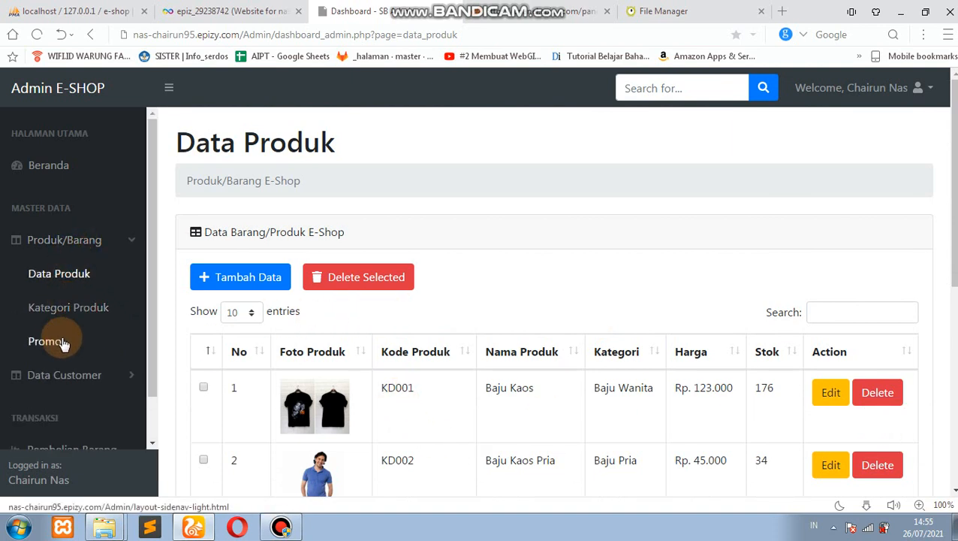
{"action": "left_click", "coordinate": [61, 374]}
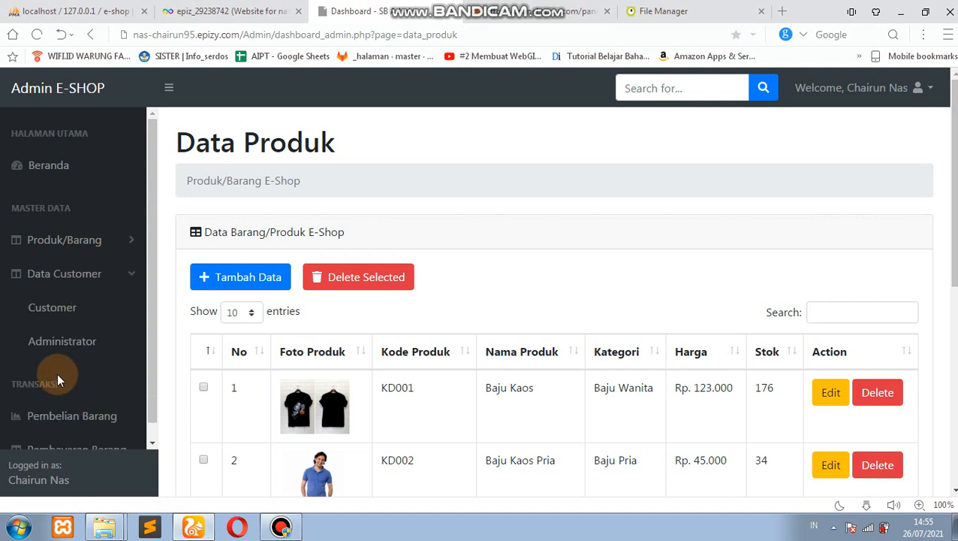
Check the Pembelian Barang page and review the customer payment records in Pembayaran Barang
{"action": "scroll", "coordinate": [86, 353], "scroll_direction": "down", "scroll_amount": 1}
{"action": "left_click", "coordinate": [96, 398]}
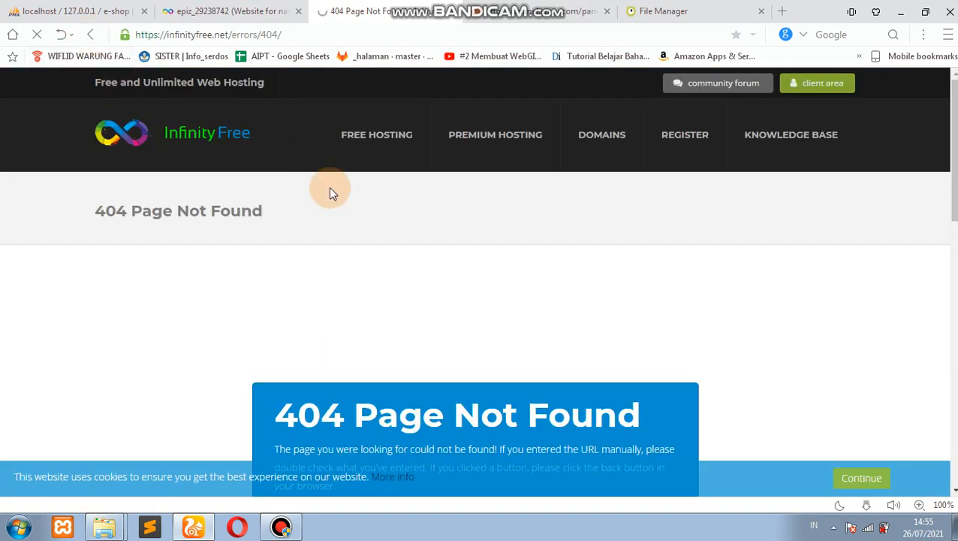
{"action": "key", "text": "alt+Left"}
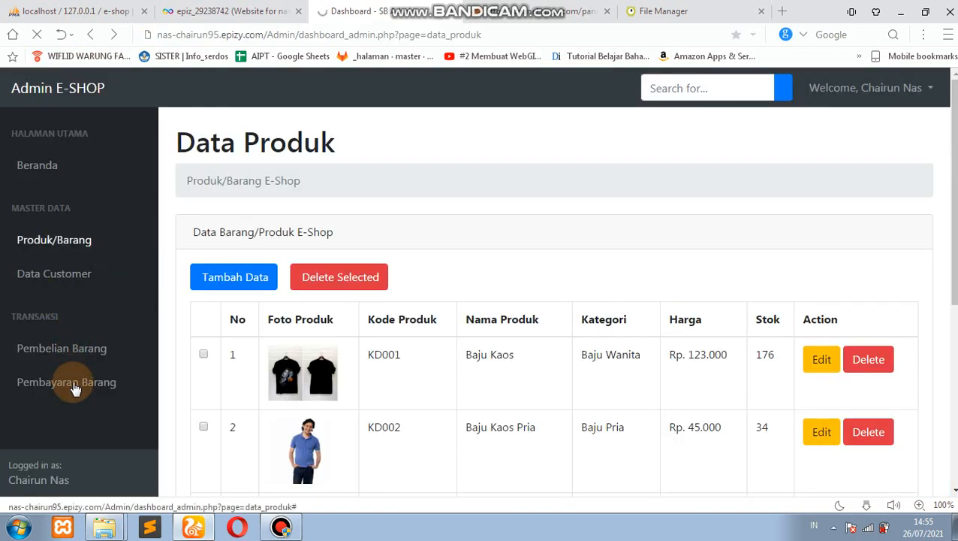
{"action": "left_click", "coordinate": [68, 381]}
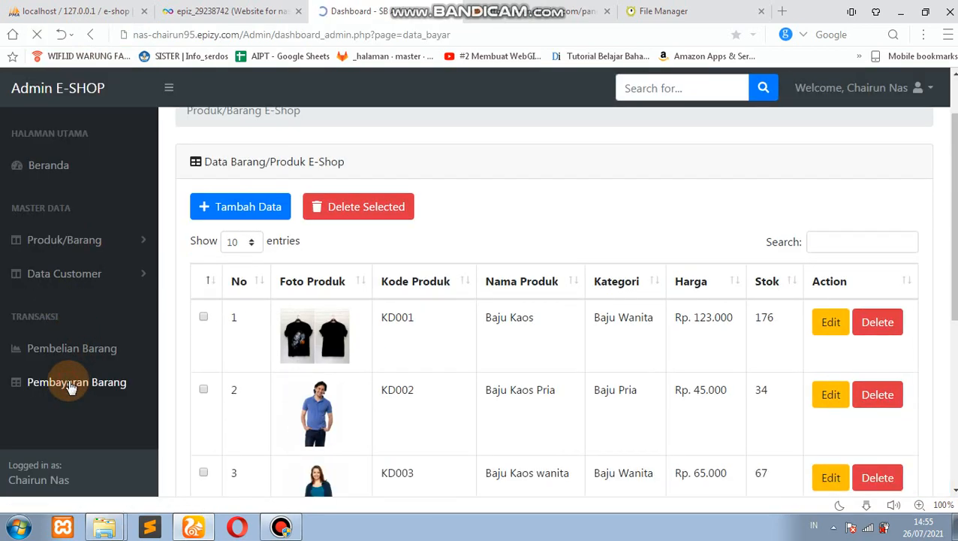
{"action": "scroll", "coordinate": [561, 256], "scroll_direction": "down", "scroll_amount": 1}
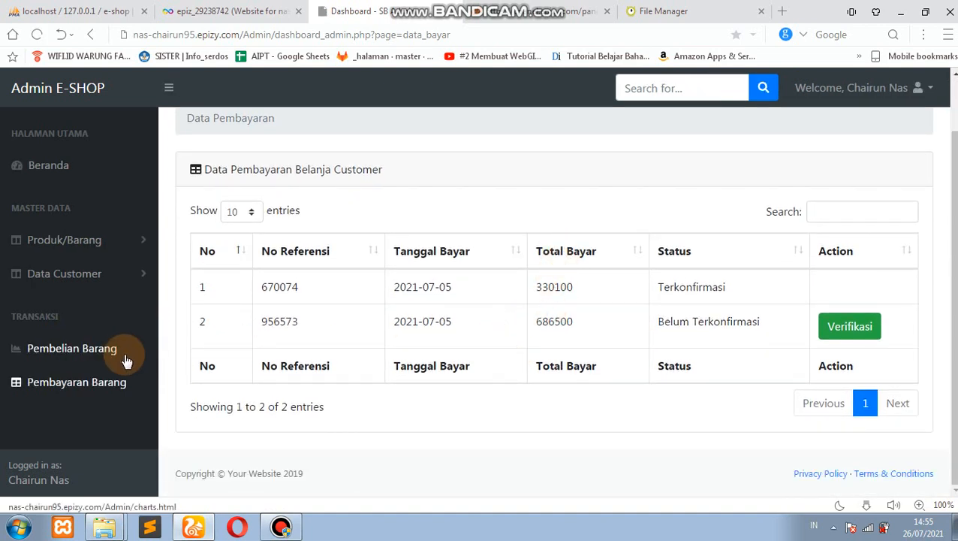
Open the Customer list under Data Customer and review the registered customers
{"action": "left_click", "coordinate": [81, 275]}
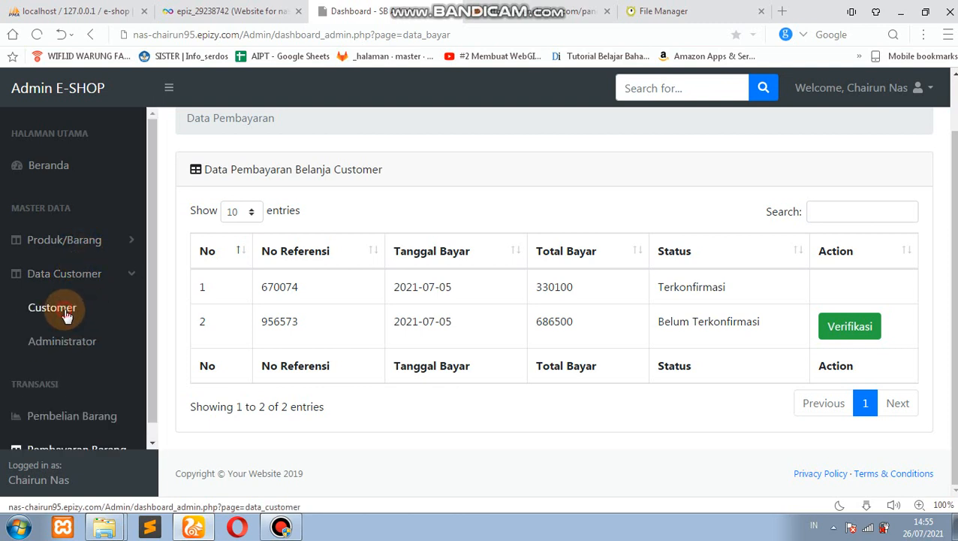
{"action": "left_click", "coordinate": [66, 314]}
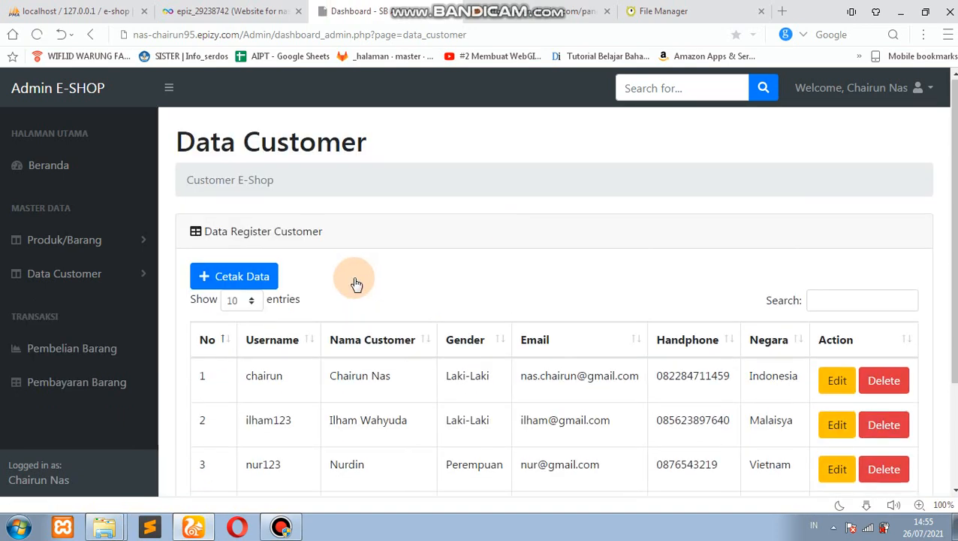
{"action": "scroll", "coordinate": [295, 316], "scroll_direction": "down", "scroll_amount": 2}
{"action": "scroll", "coordinate": [278, 274], "scroll_direction": "up", "scroll_amount": 1}
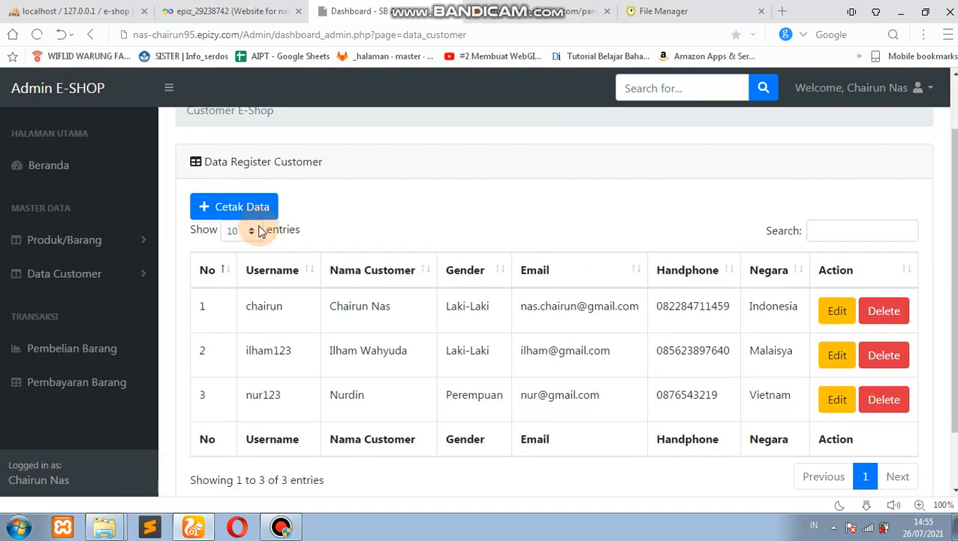
Generate the printable customer data report, examine its print preview and close it to return to the customer list
{"action": "left_click", "coordinate": [259, 208]}
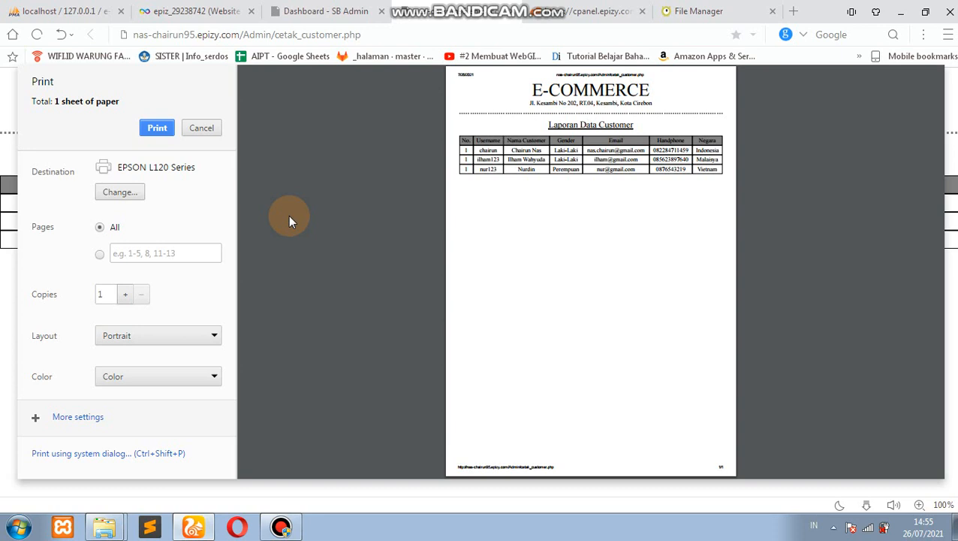
{"action": "left_click", "coordinate": [319, 8]}
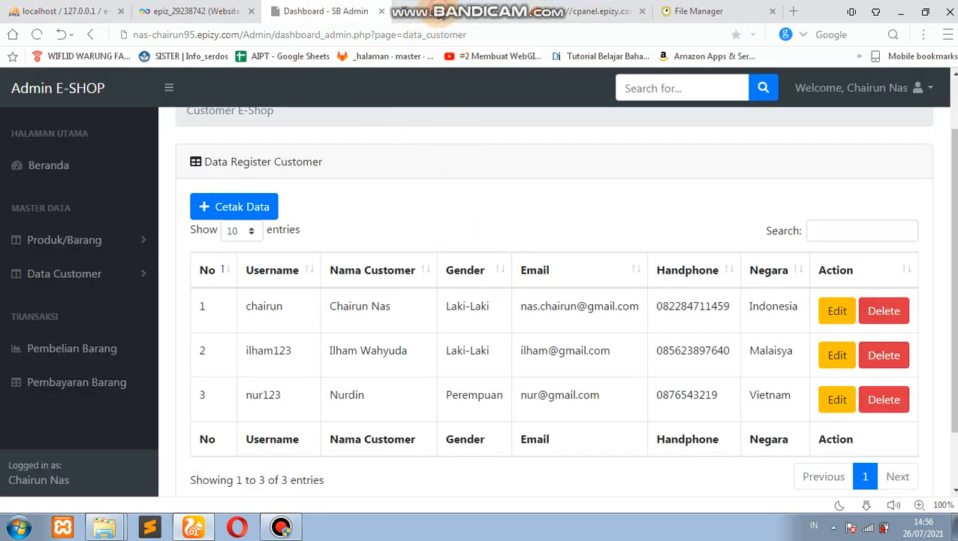
{"action": "left_click", "coordinate": [443, 12]}
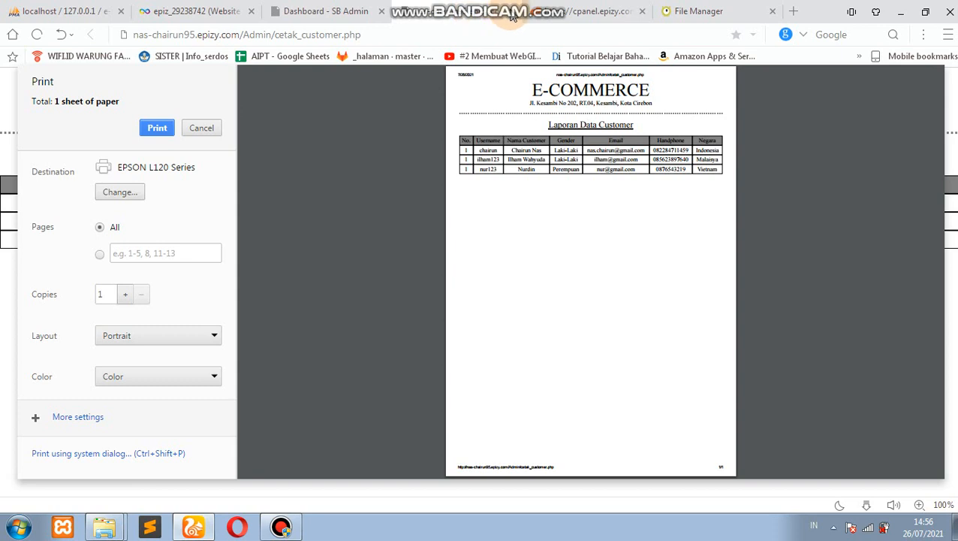
{"action": "left_click", "coordinate": [367, 14]}
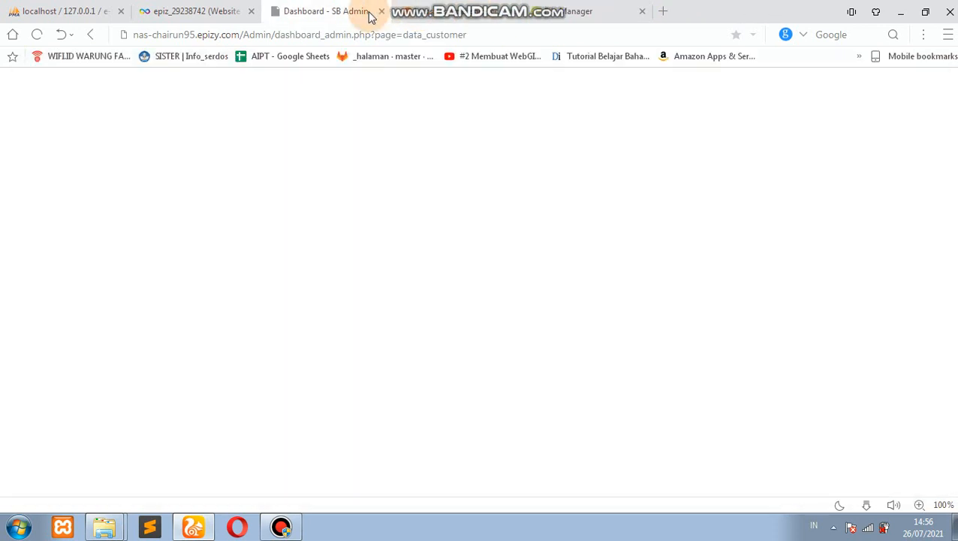
{"action": "left_click", "coordinate": [452, 233]}
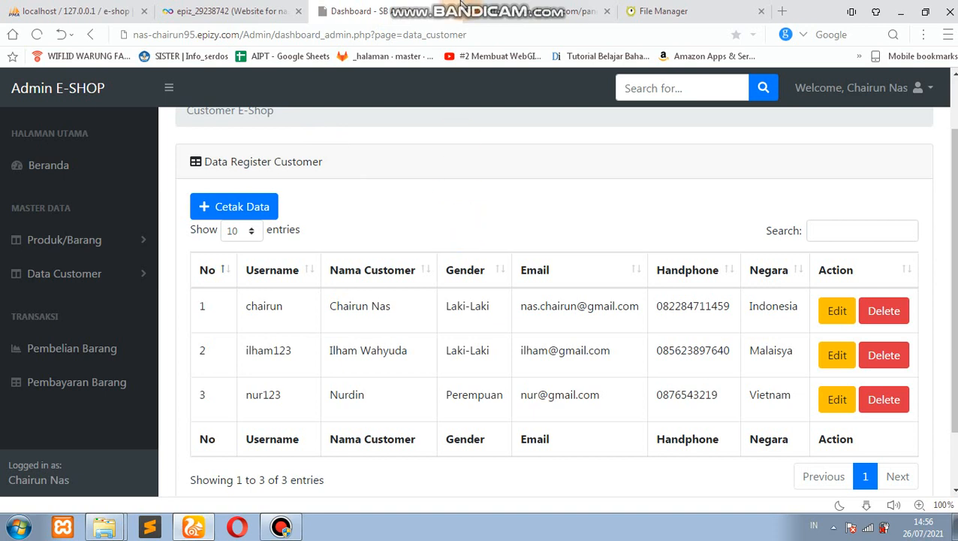
{"action": "mouse_move", "coordinate": [424, 6]}
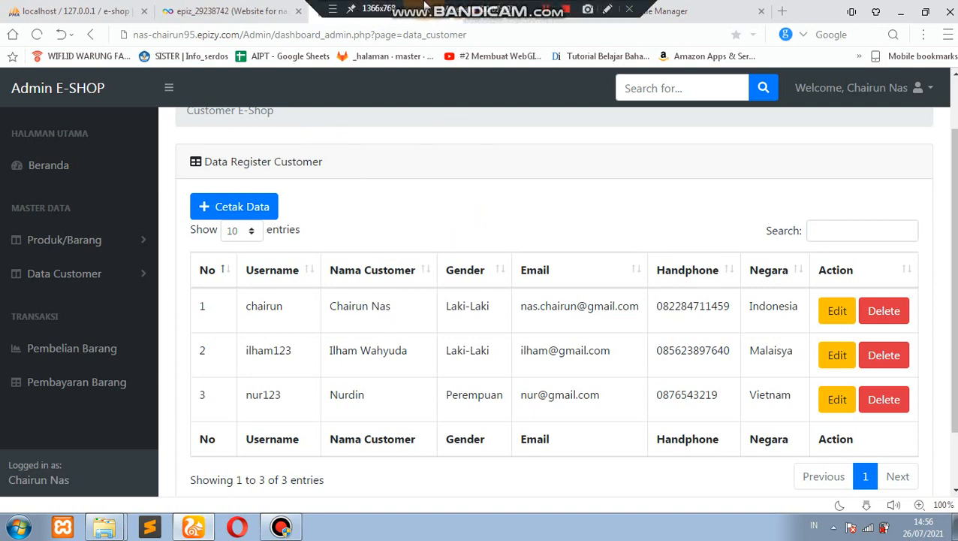